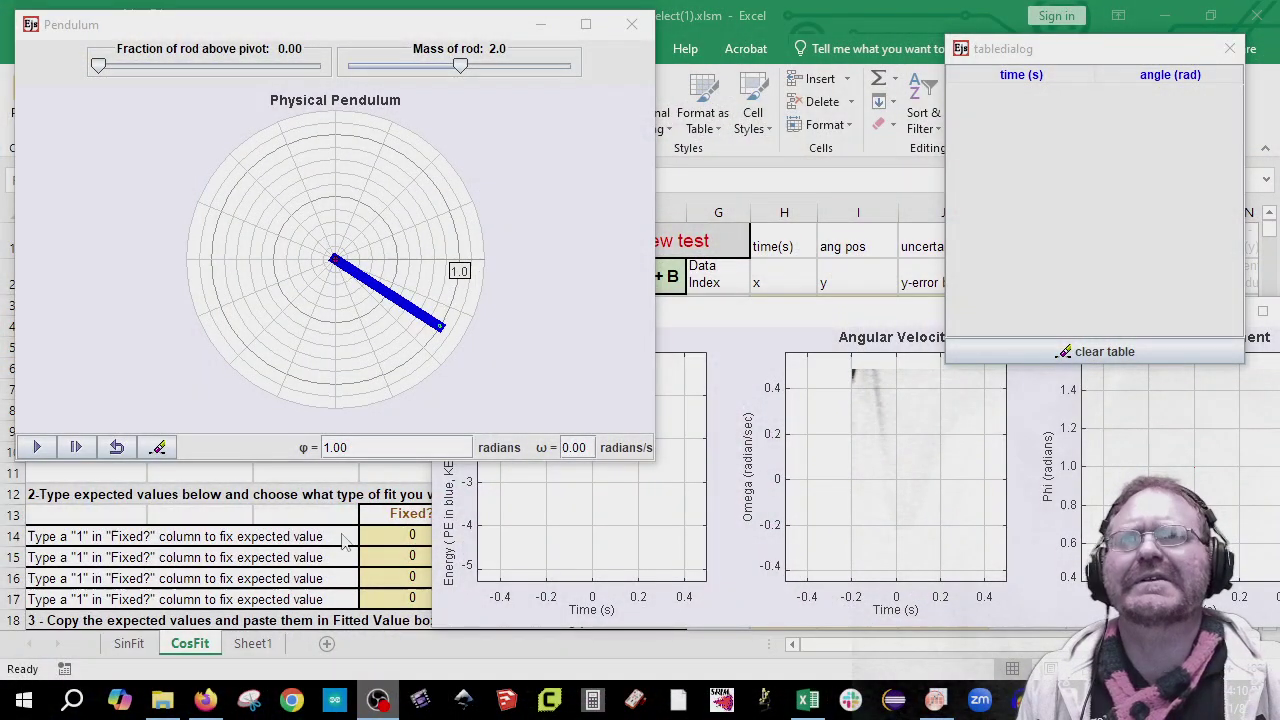
Step: Set the rod mass to 2.2, fraction above pivot to 0.22, and starting angle φ to 0.22 rad
left_click_drag(343, 38, 400, 75)
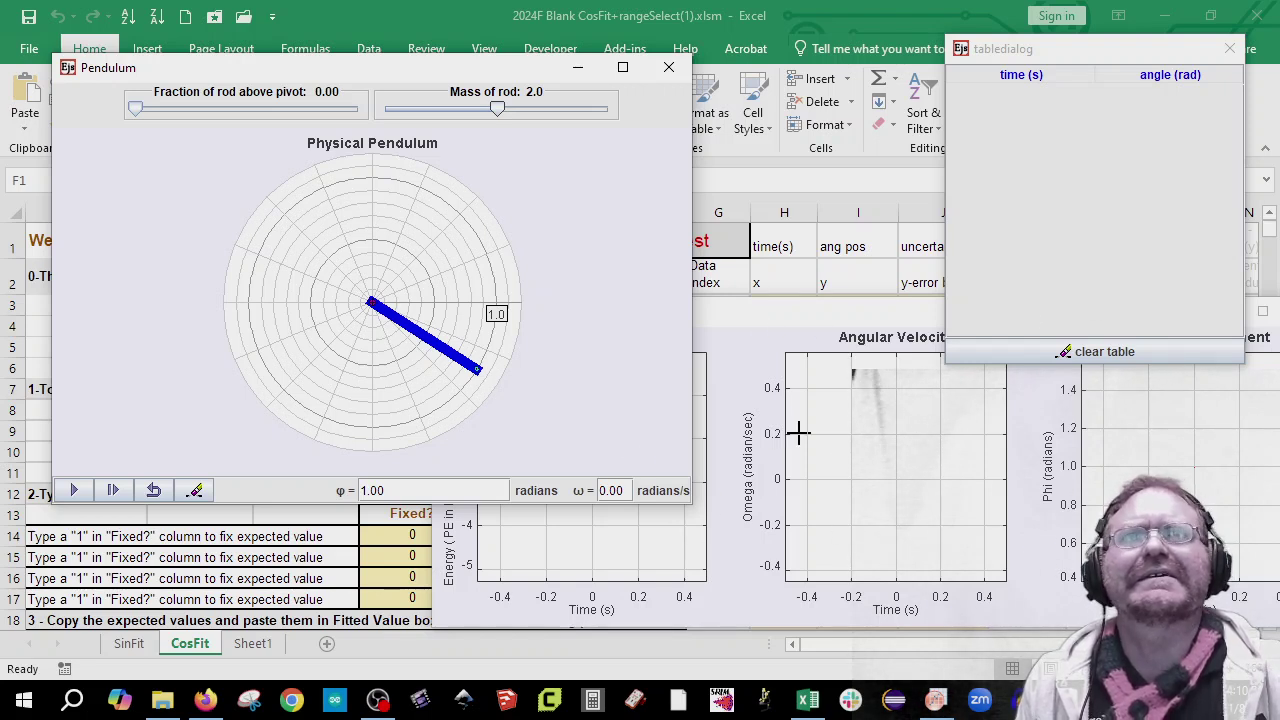
left_click_drag(434, 72, 399, 52)
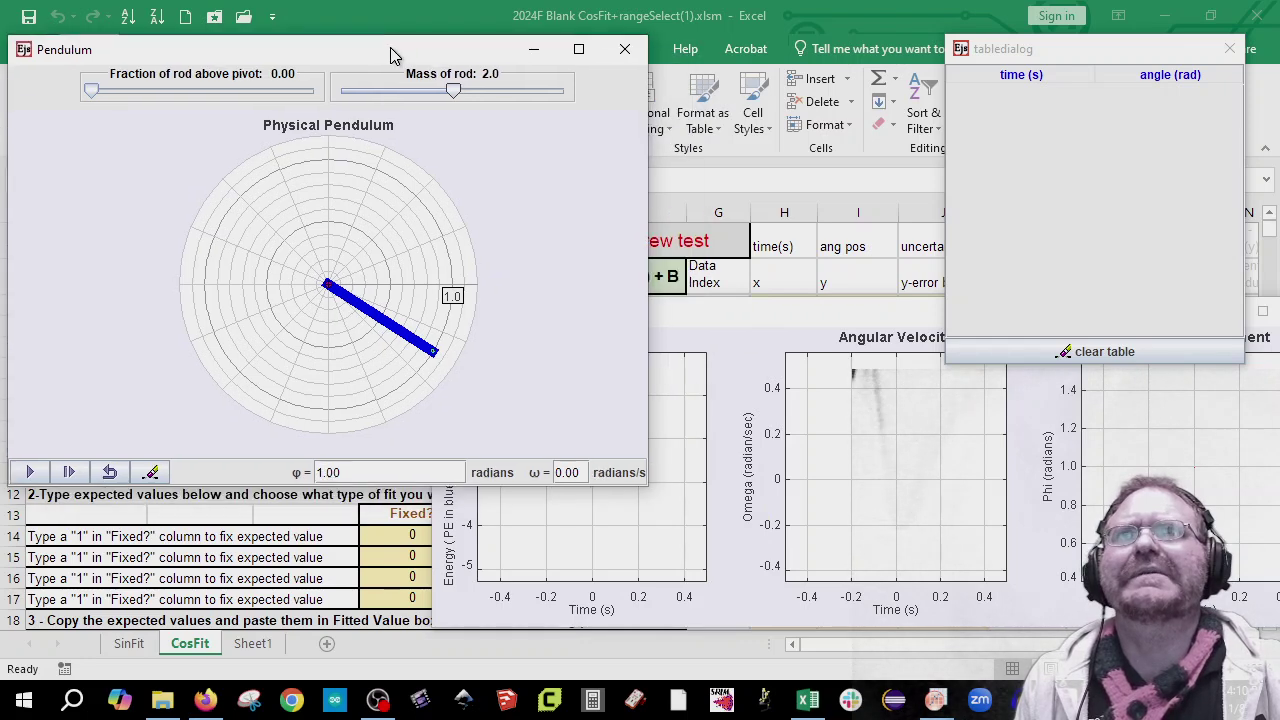
left_click_drag(465, 92, 580, 92)
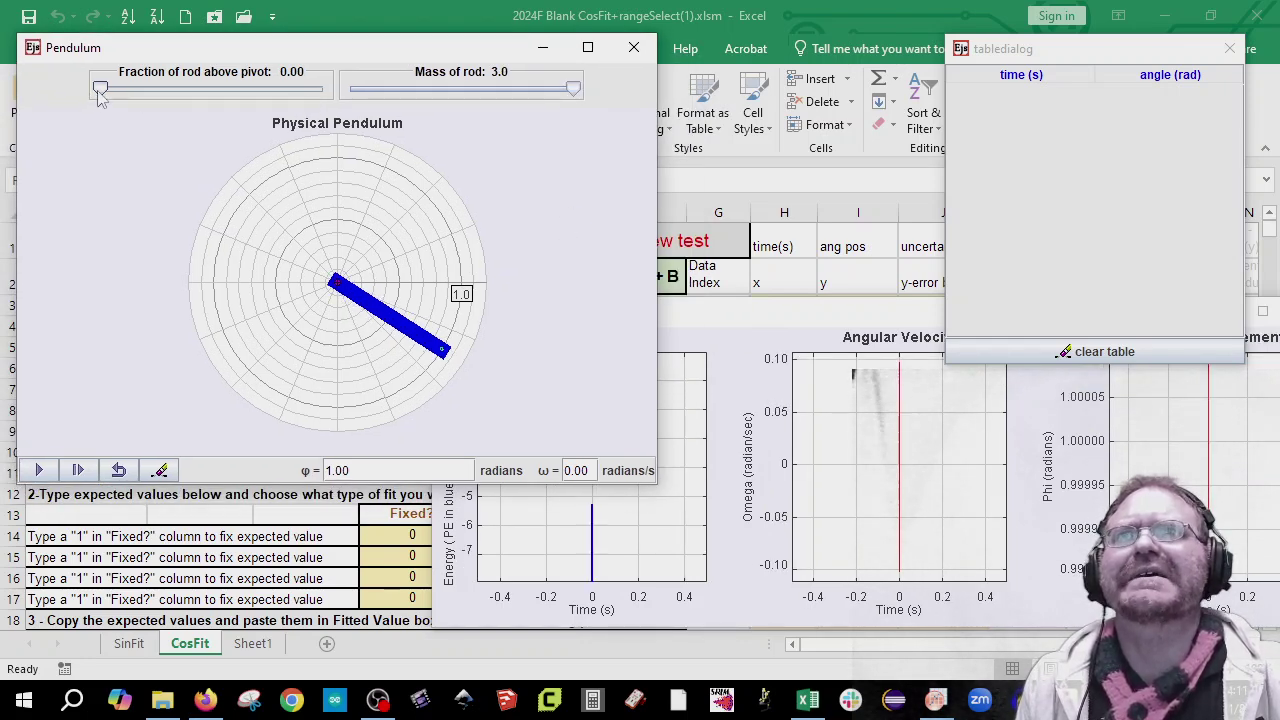
left_click_drag(100, 90, 201, 92)
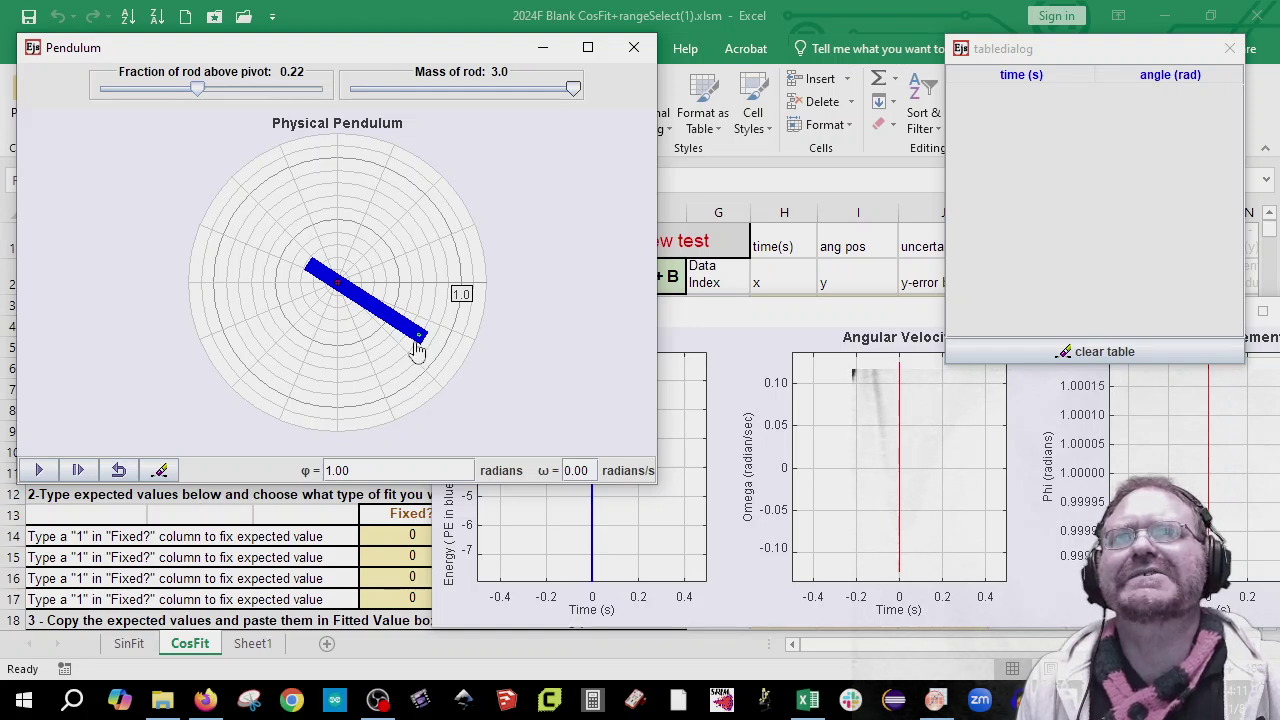
left_click_drag(418, 345, 362, 396)
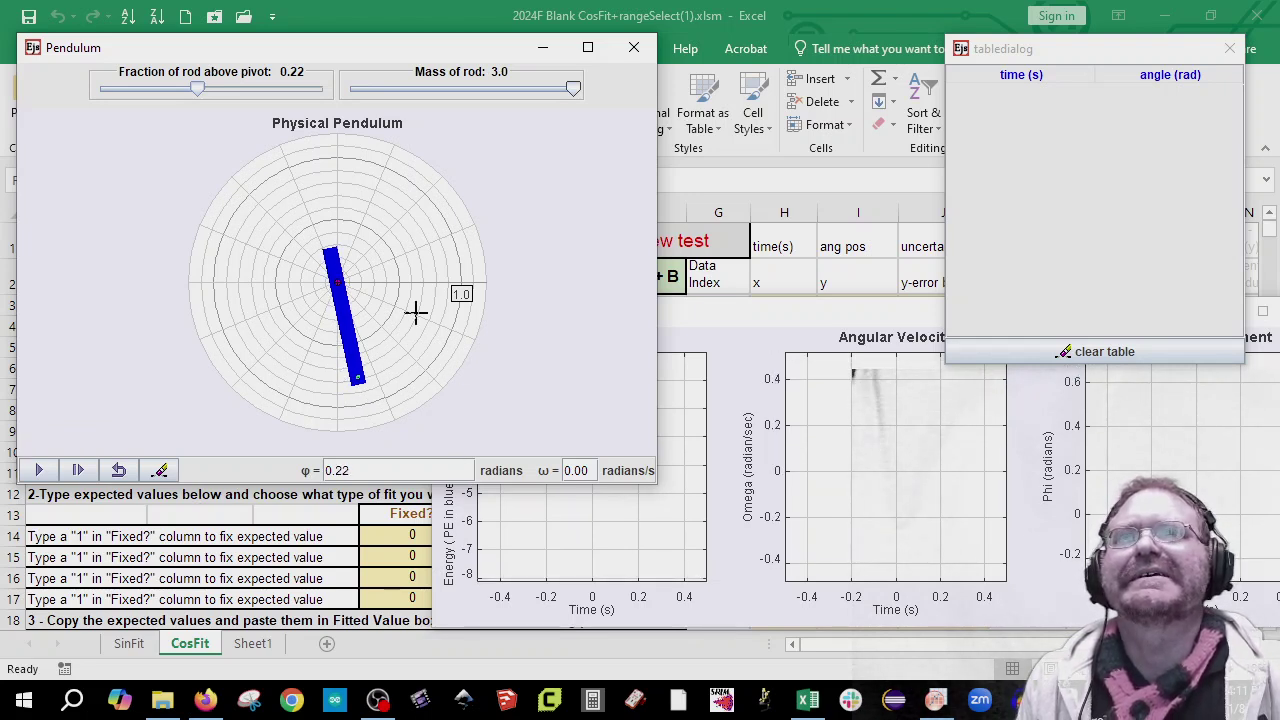
left_click_drag(573, 89, 485, 98)
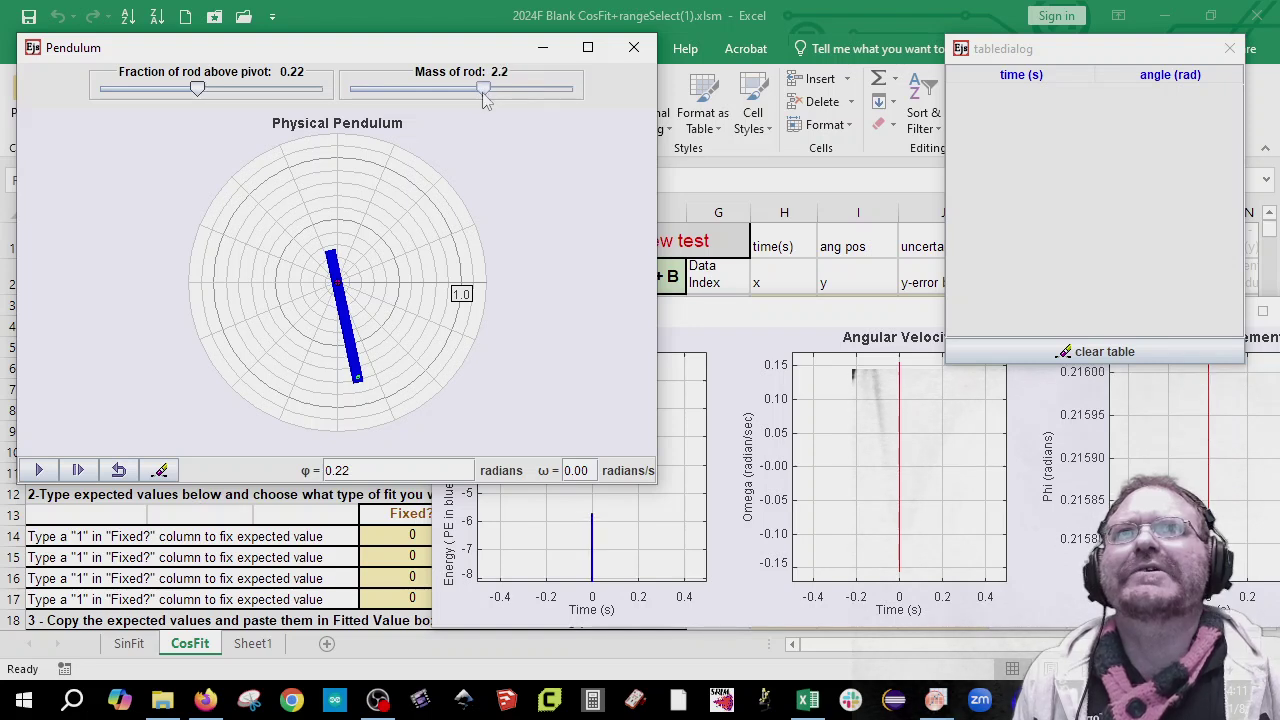
Step: Run the pendulum for about 10 s and select all rows of the recorded time–angle table
left_click(40, 470)
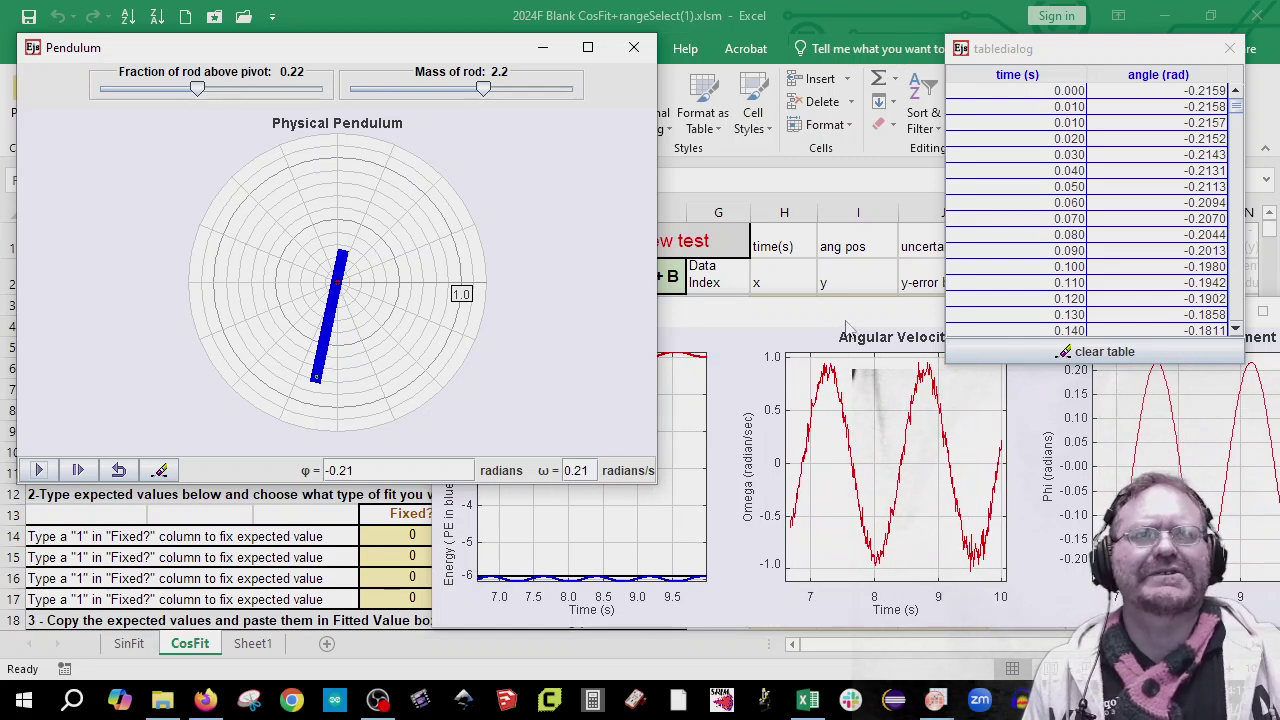
left_click(1066, 97)
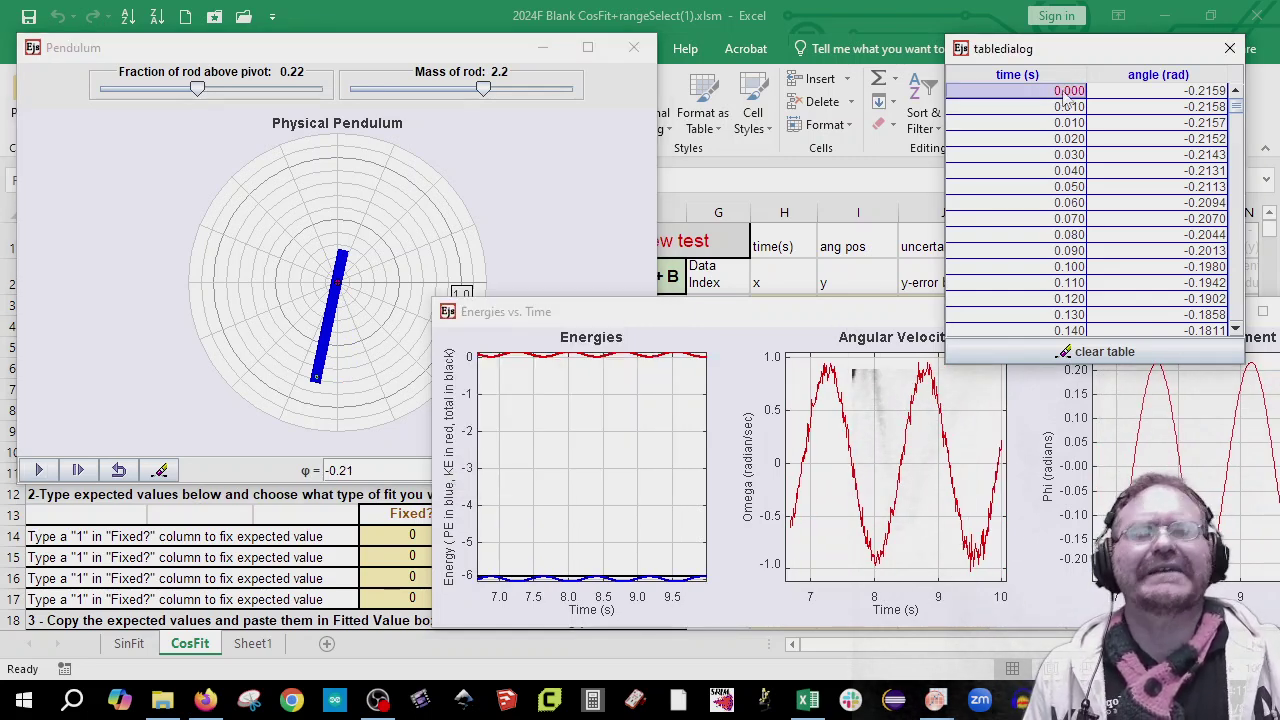
key("ctrl+a")
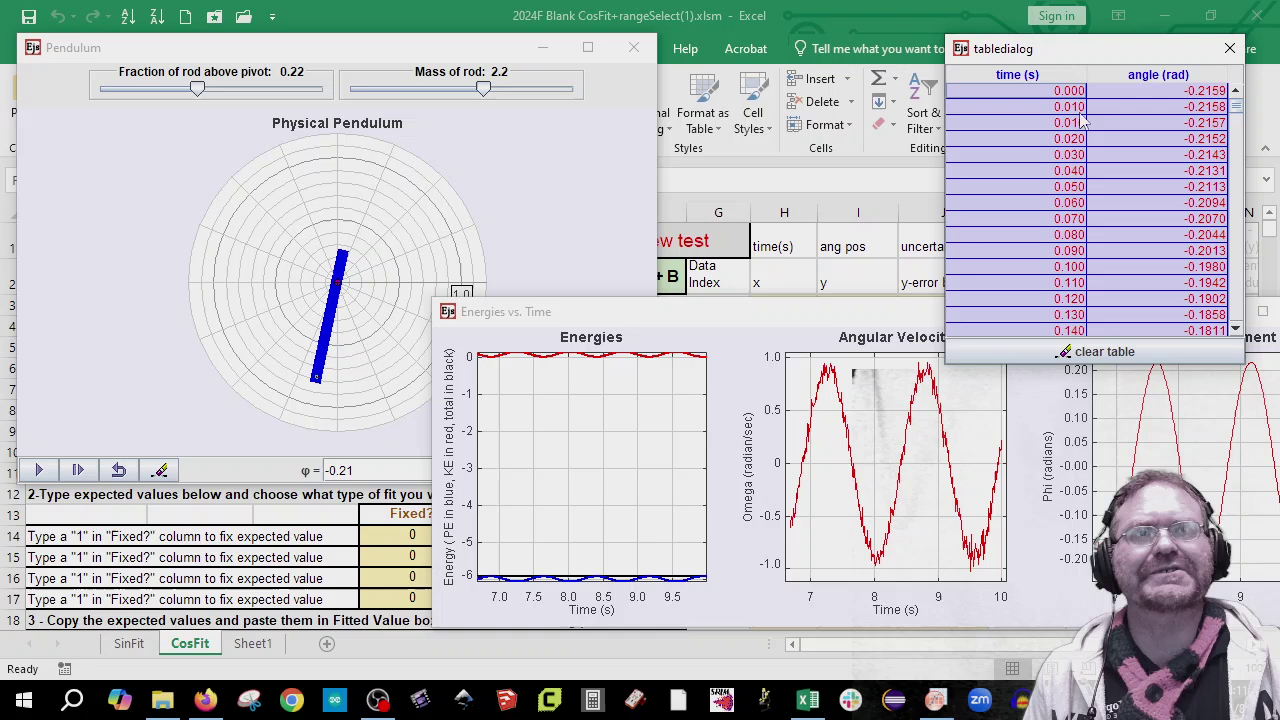
Step: Paste the recorded time and angle data into the CosFit sheet starting at H3
left_click(830, 15)
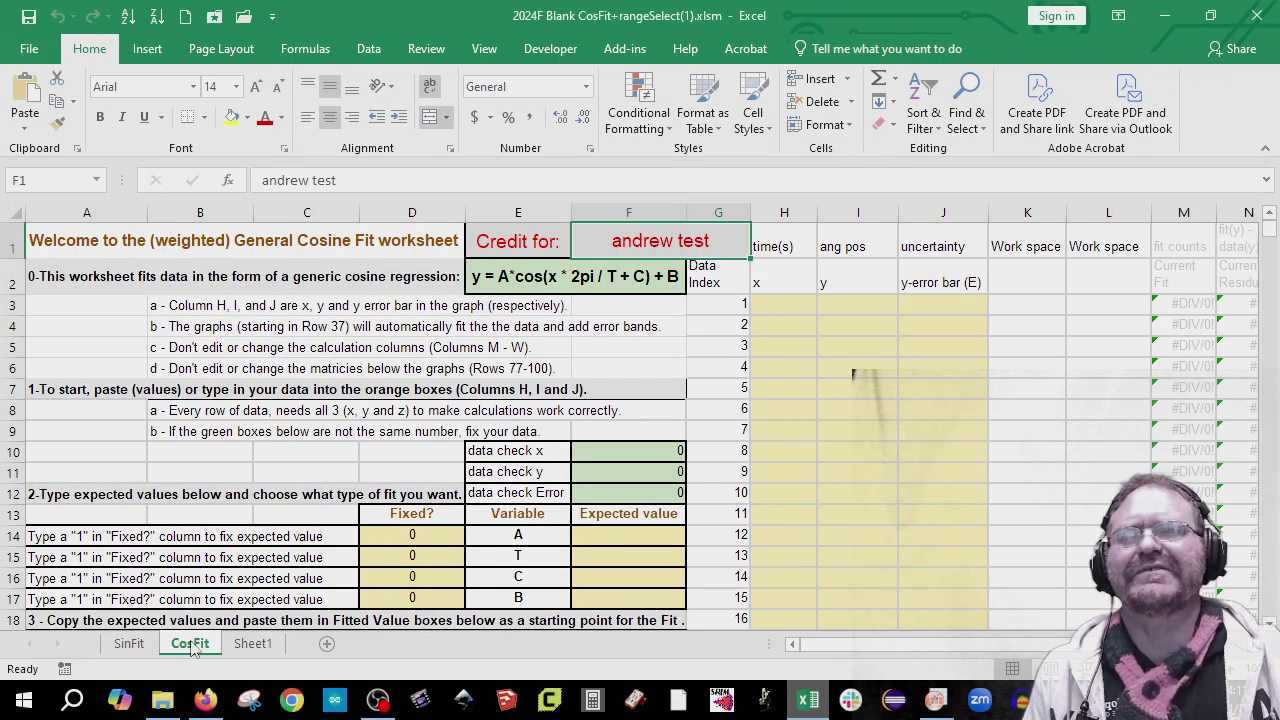
left_click(787, 303)
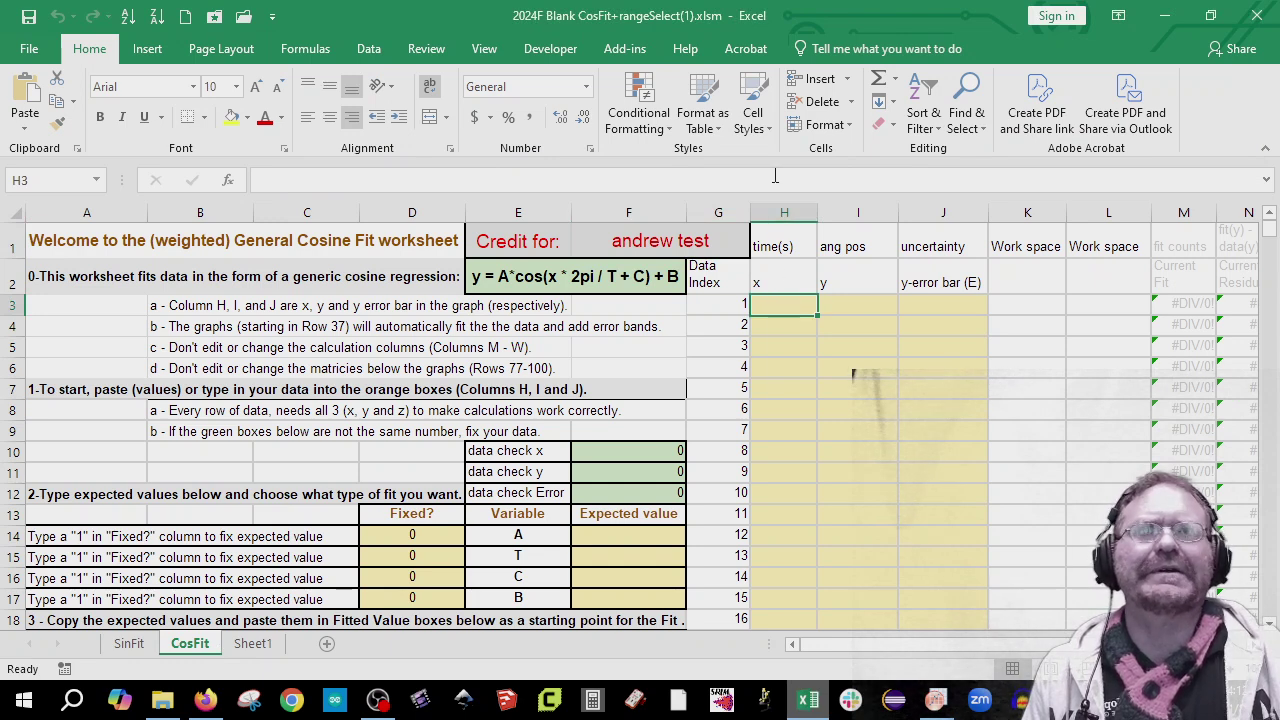
right_click(800, 316)
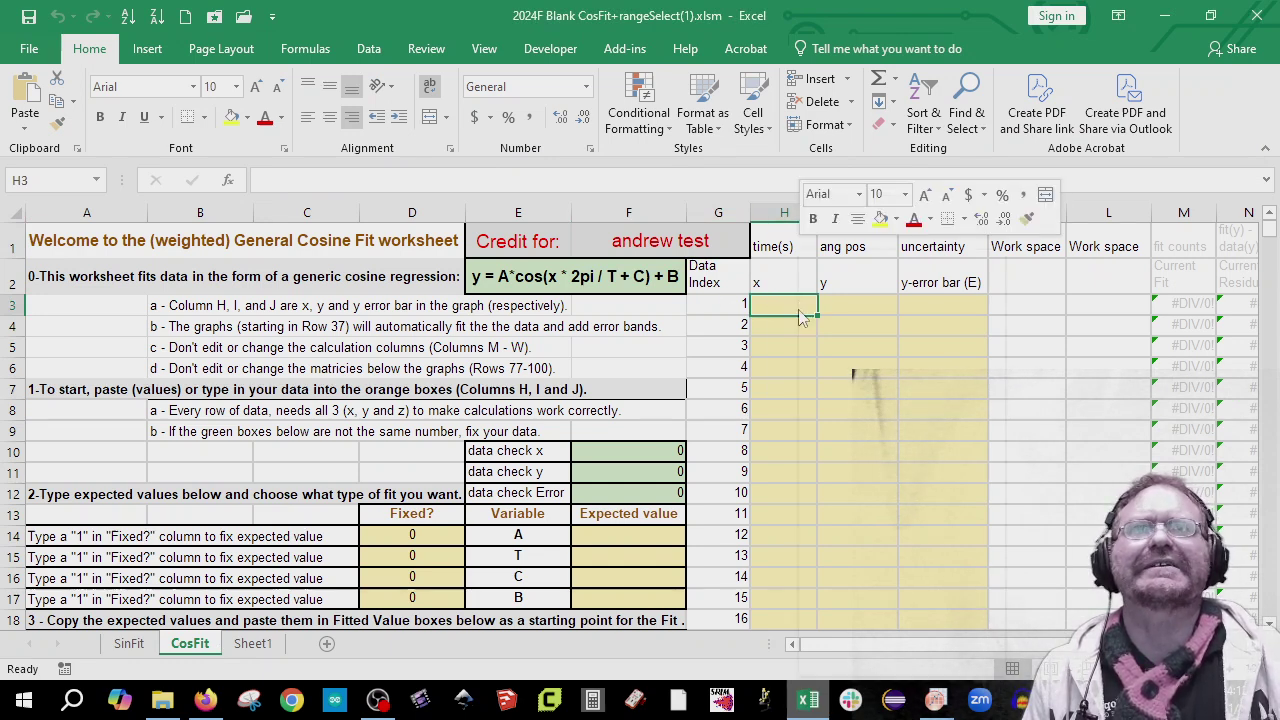
left_click(863, 337)
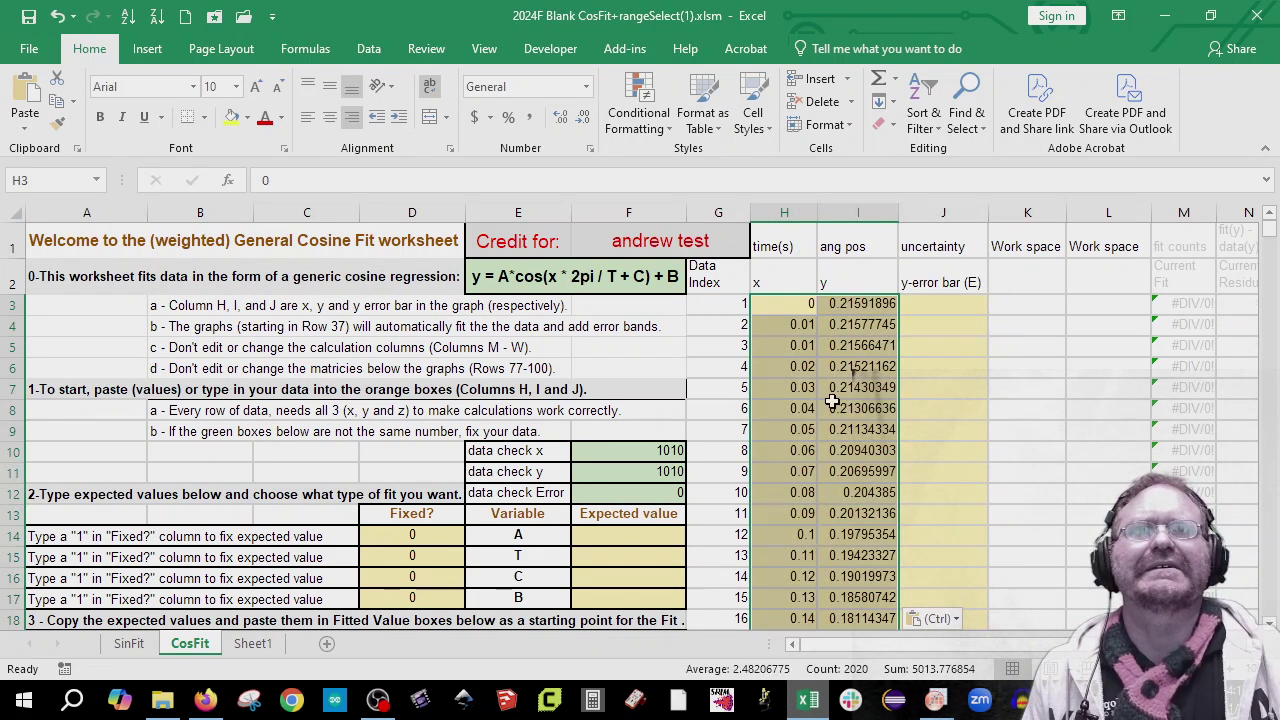
Step: Enter 0.001 in J3 and fill it down the uncertainty column
left_click(940, 305)
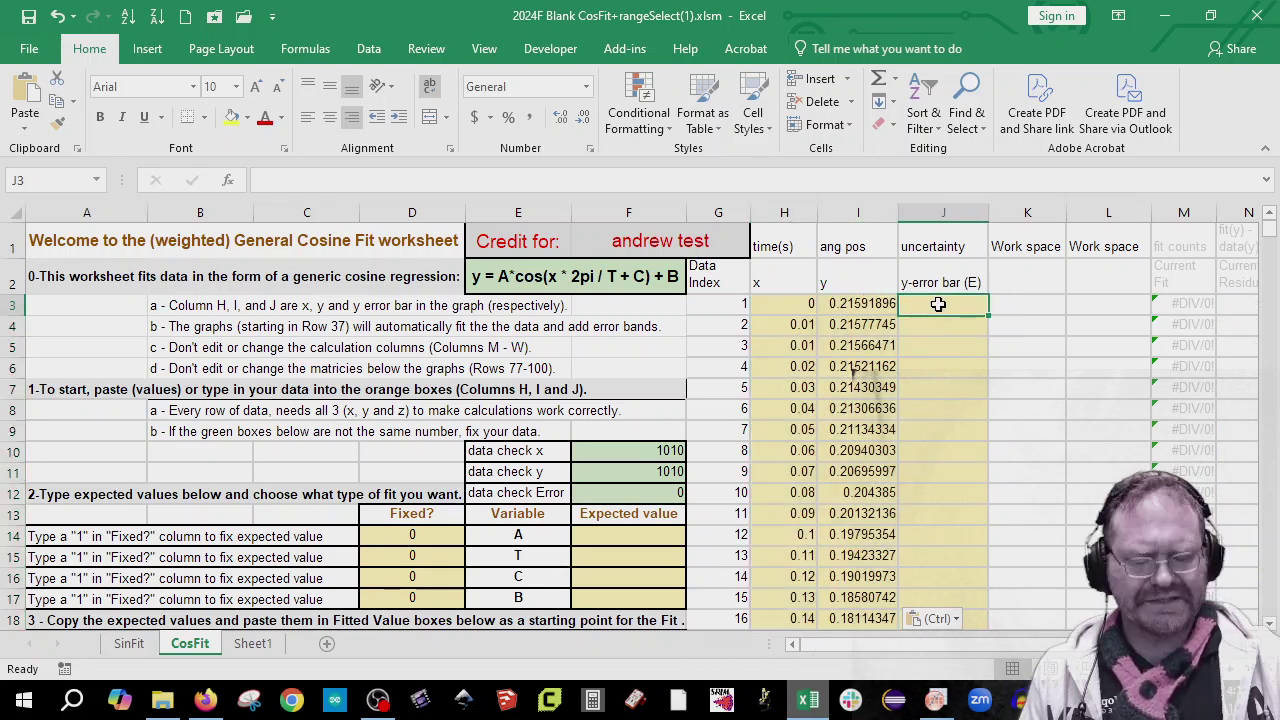
type("0.00")
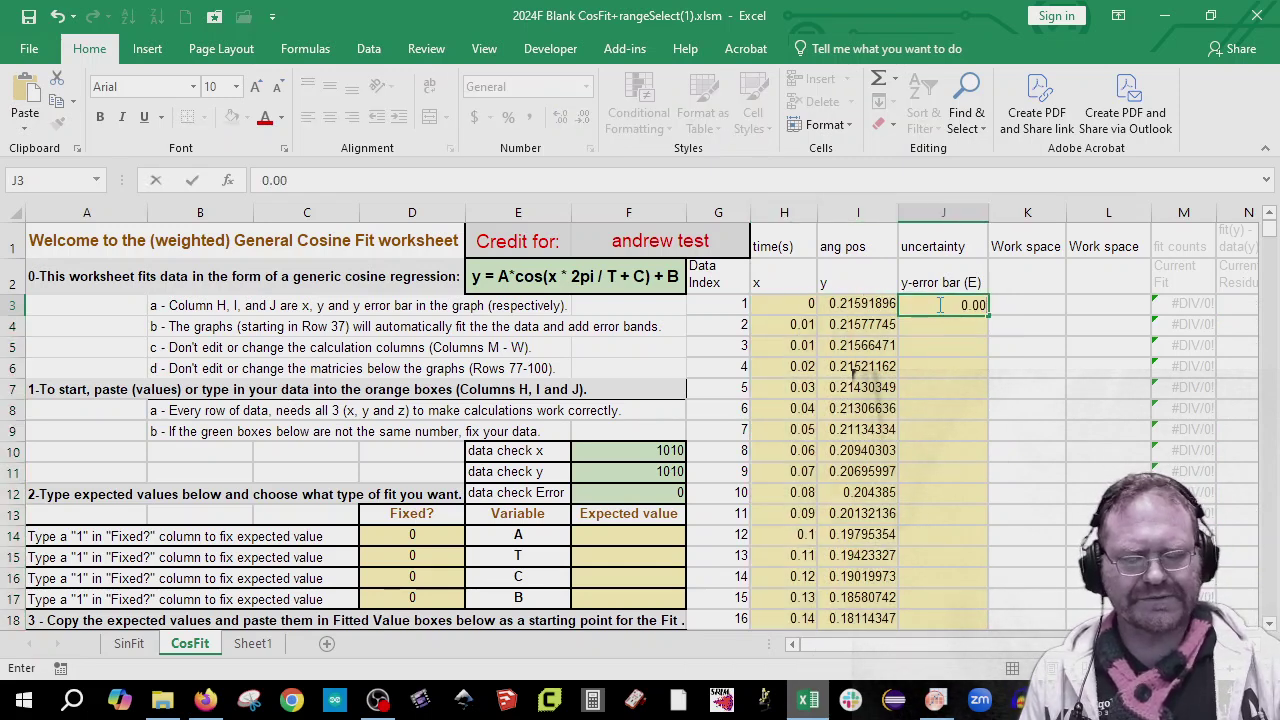
type("1")
key("Return")
left_click(938, 304)
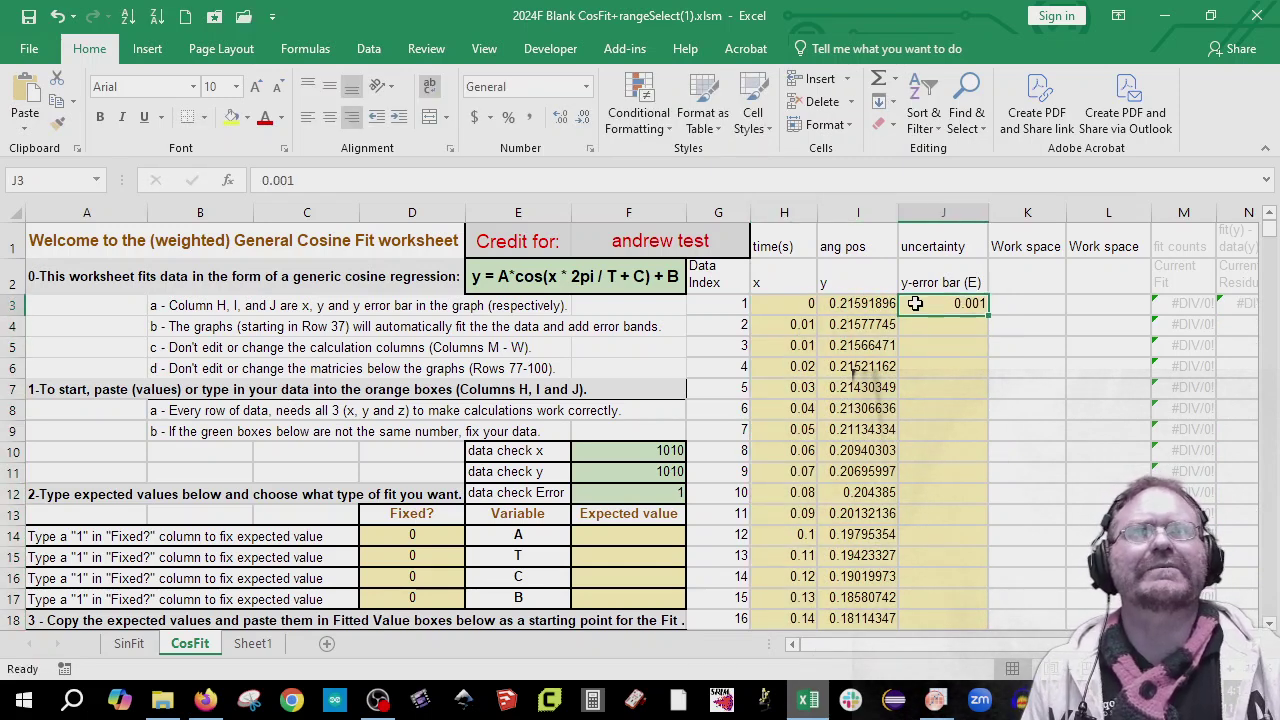
double_click(990, 317)
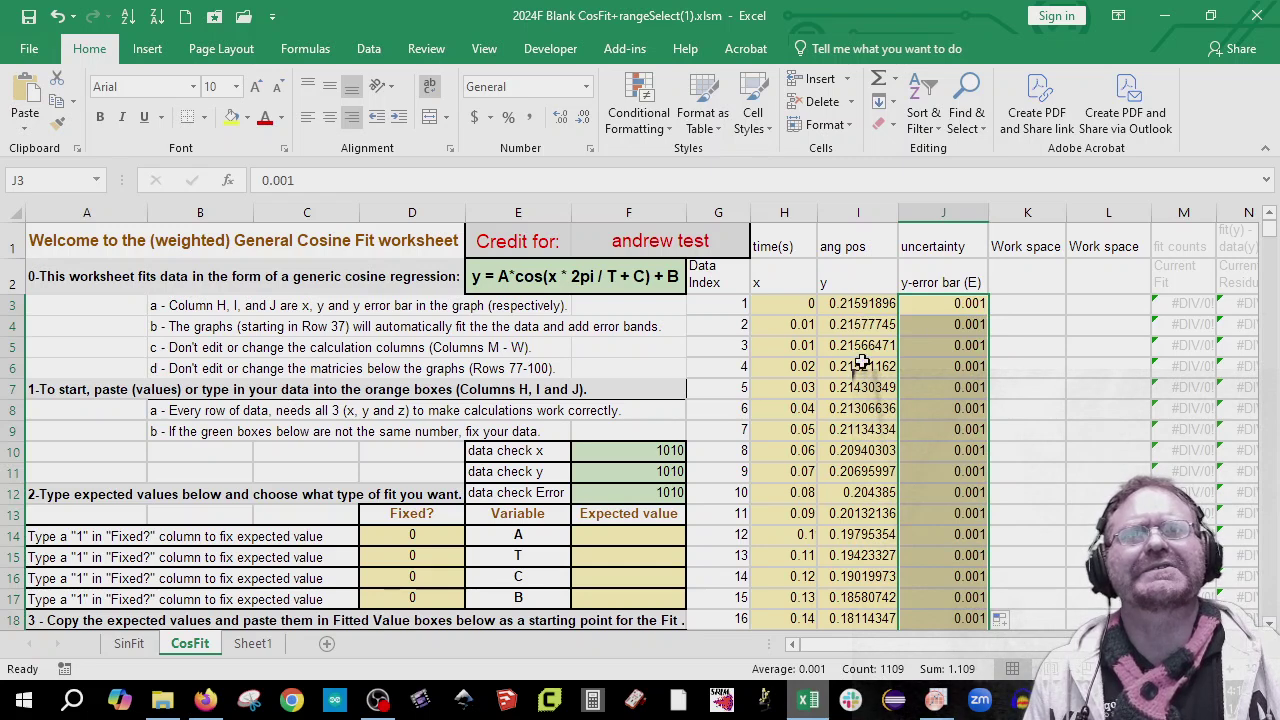
Step: Clear the first two data rows H3:J4, leaving 1008 data points
left_click(785, 327)
left_click_drag(785, 327, 943, 329)
left_click_drag(778, 303, 902, 326)
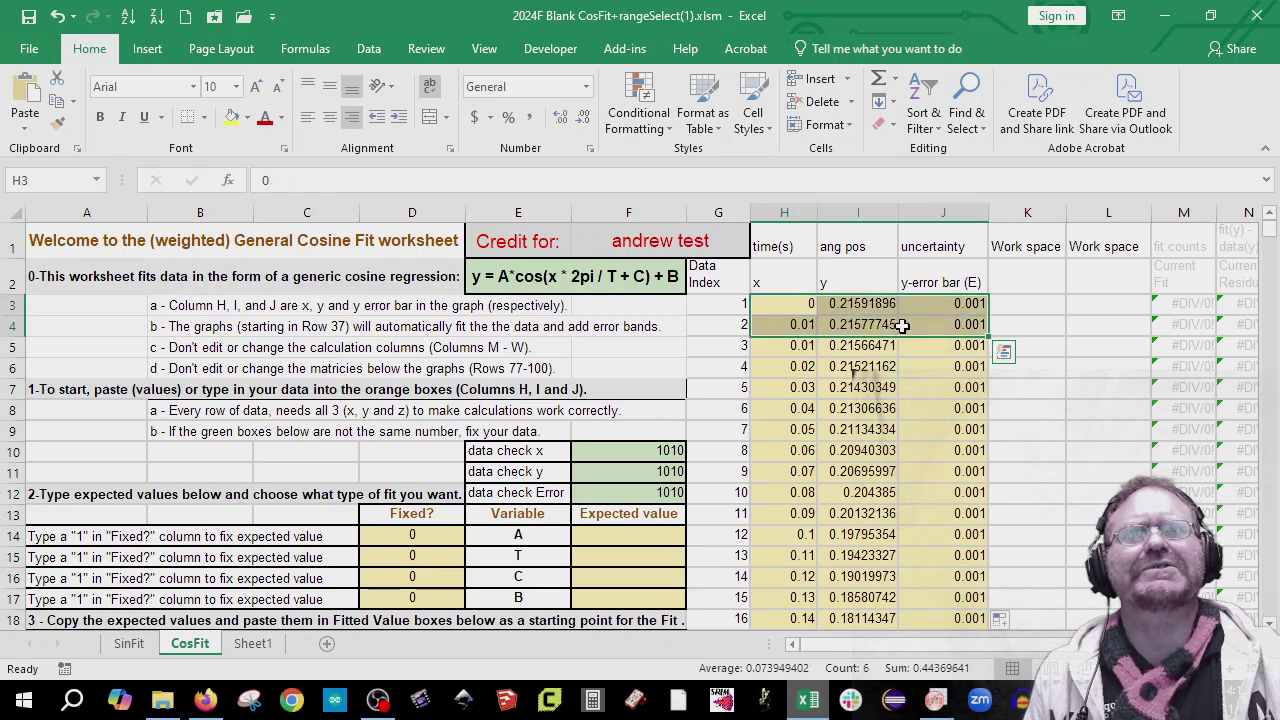
right_click(884, 312)
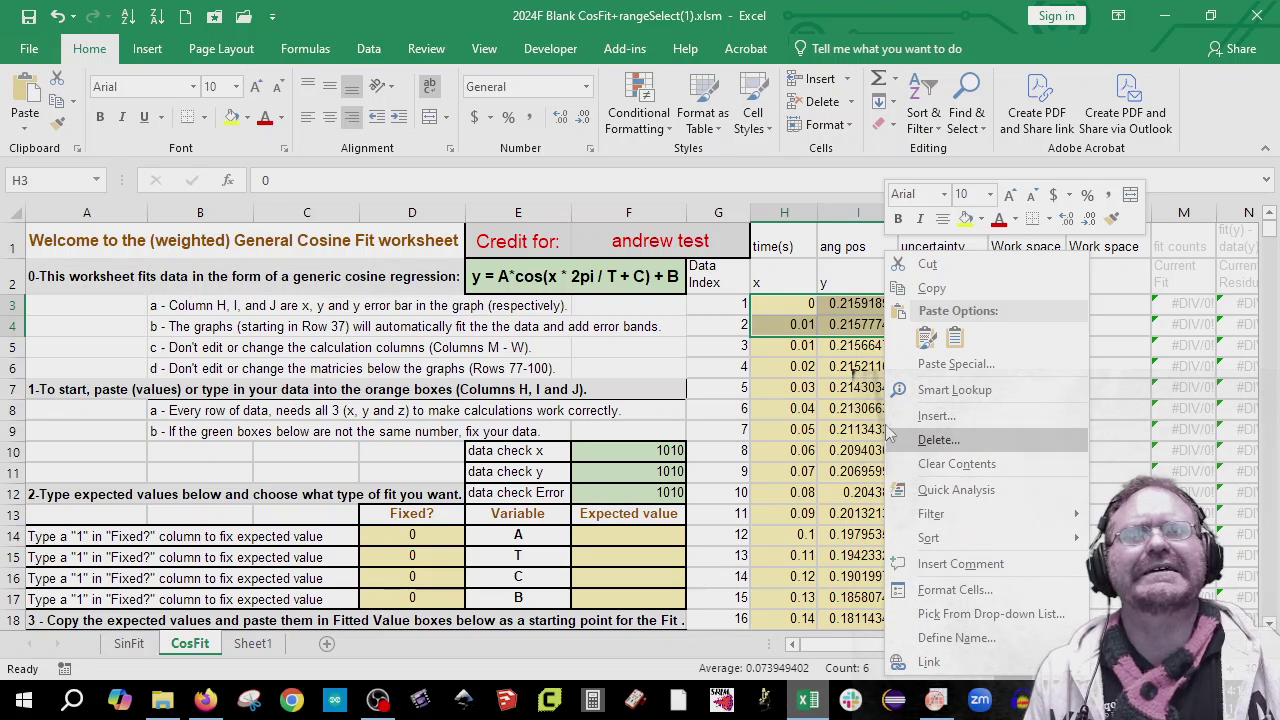
key("Escape")
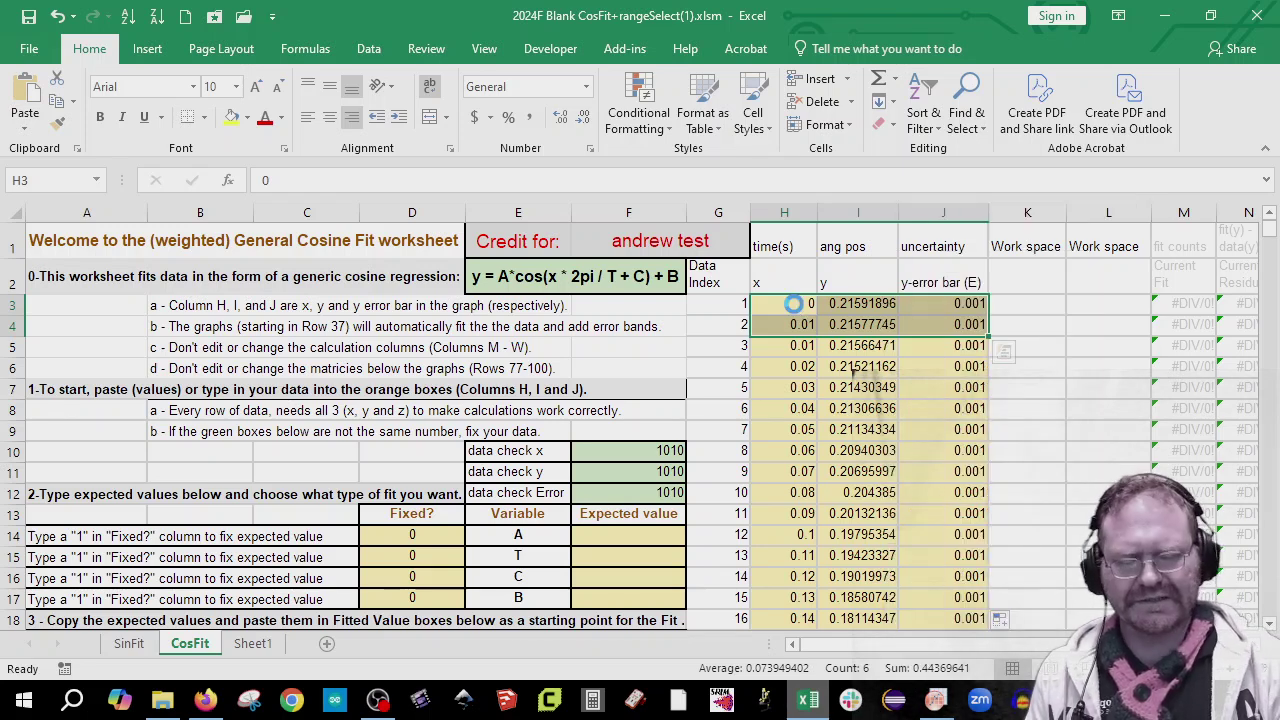
key("Delete")
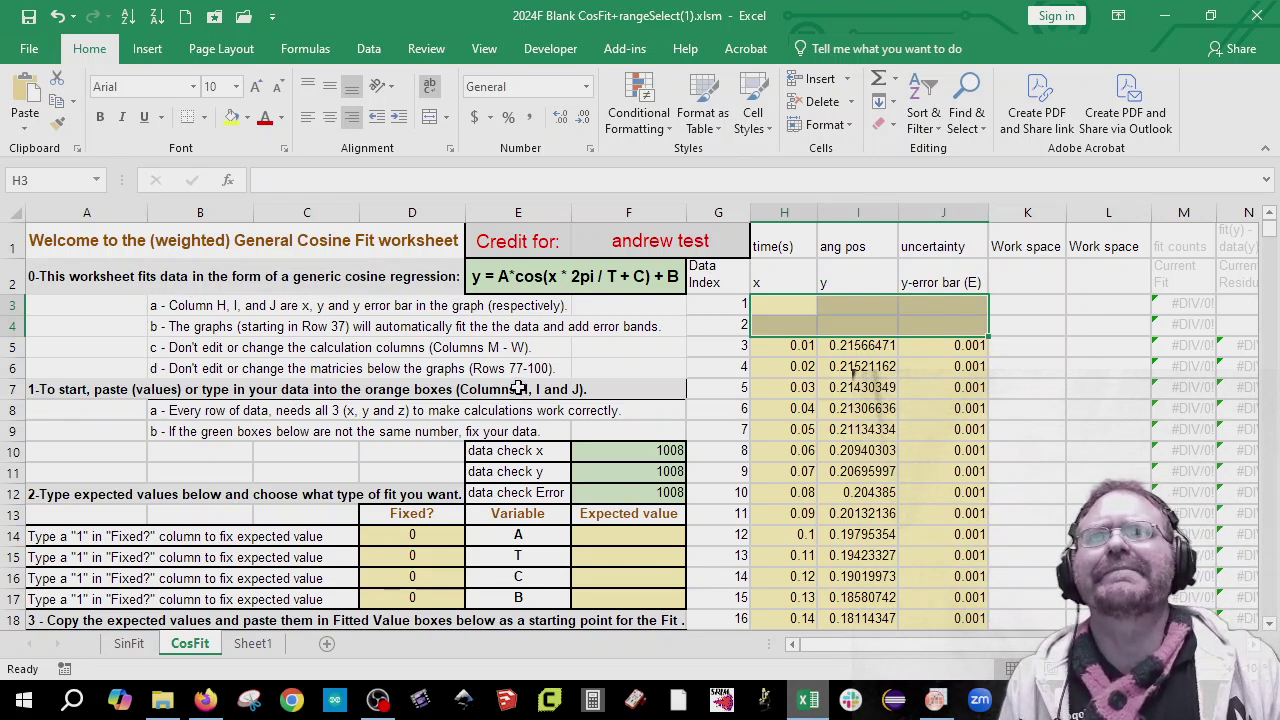
Step: Read the peak value of the angle chart further down the CosFit sheet
scroll(519, 388, "down", 9)
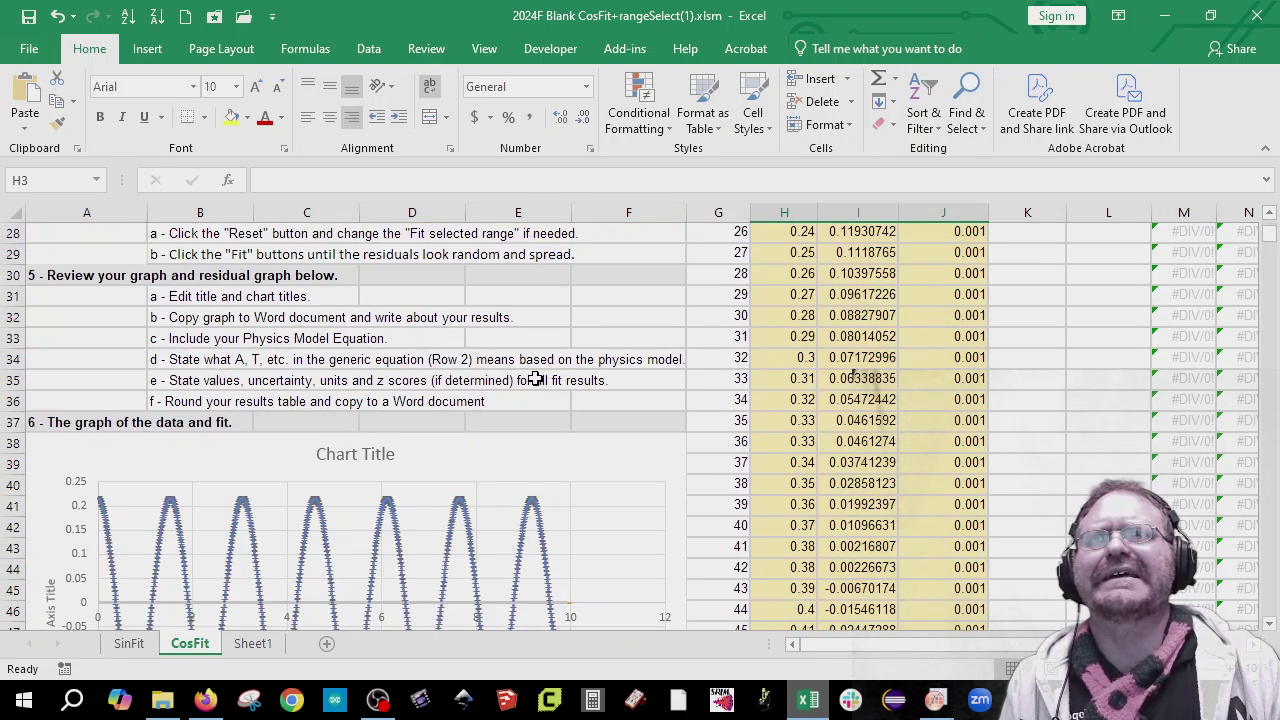
scroll(536, 379, "down", 3)
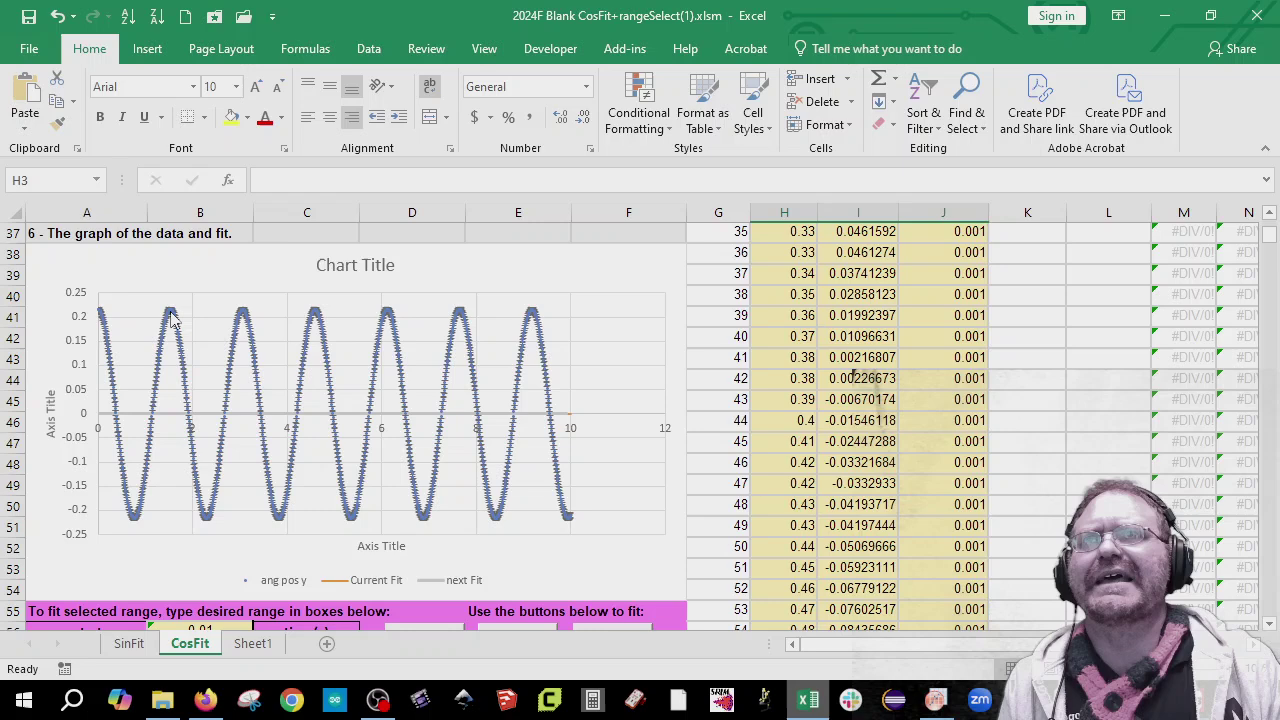
mouse_move(172, 318)
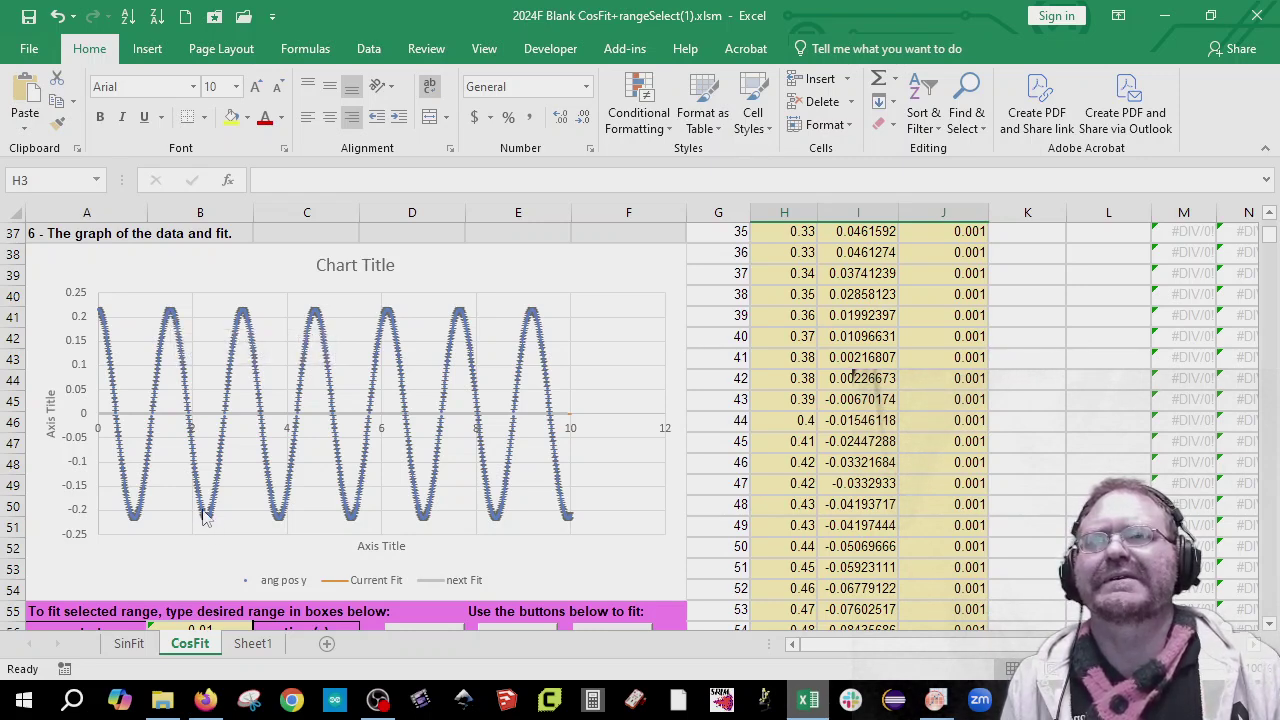
left_click(712, 548)
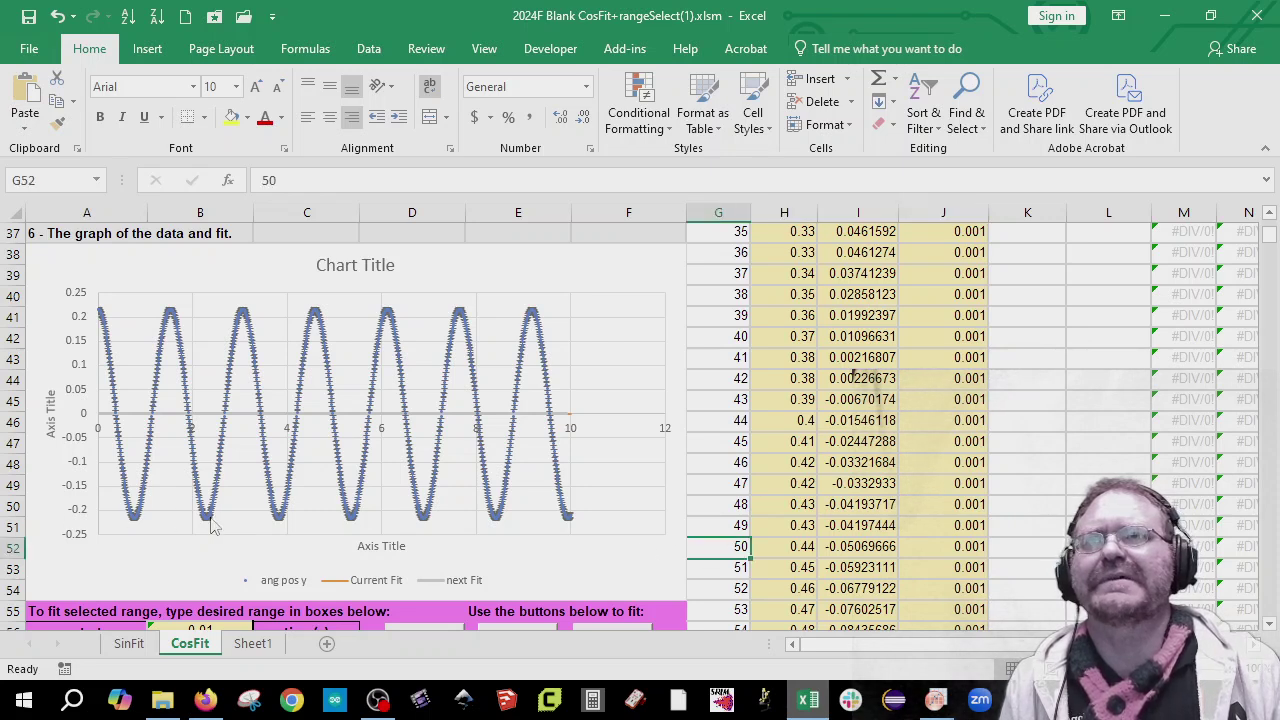
mouse_move(205, 525)
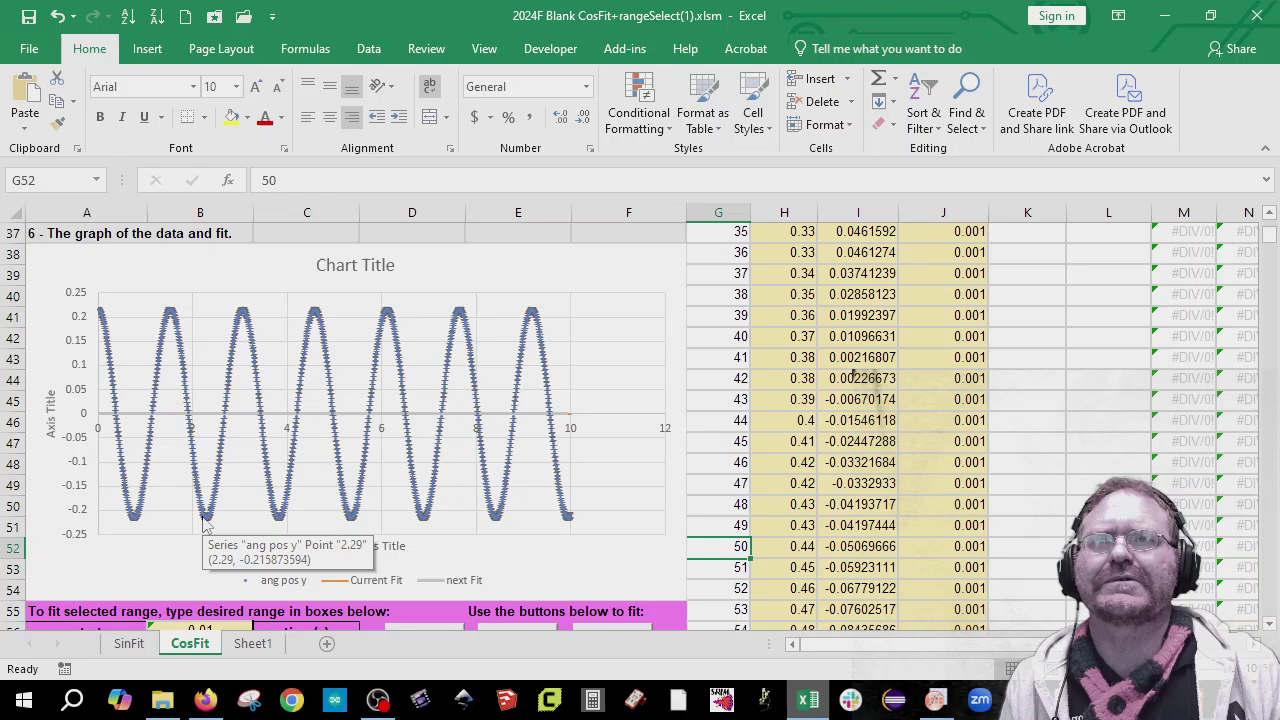
scroll(737, 420, "up", 10)
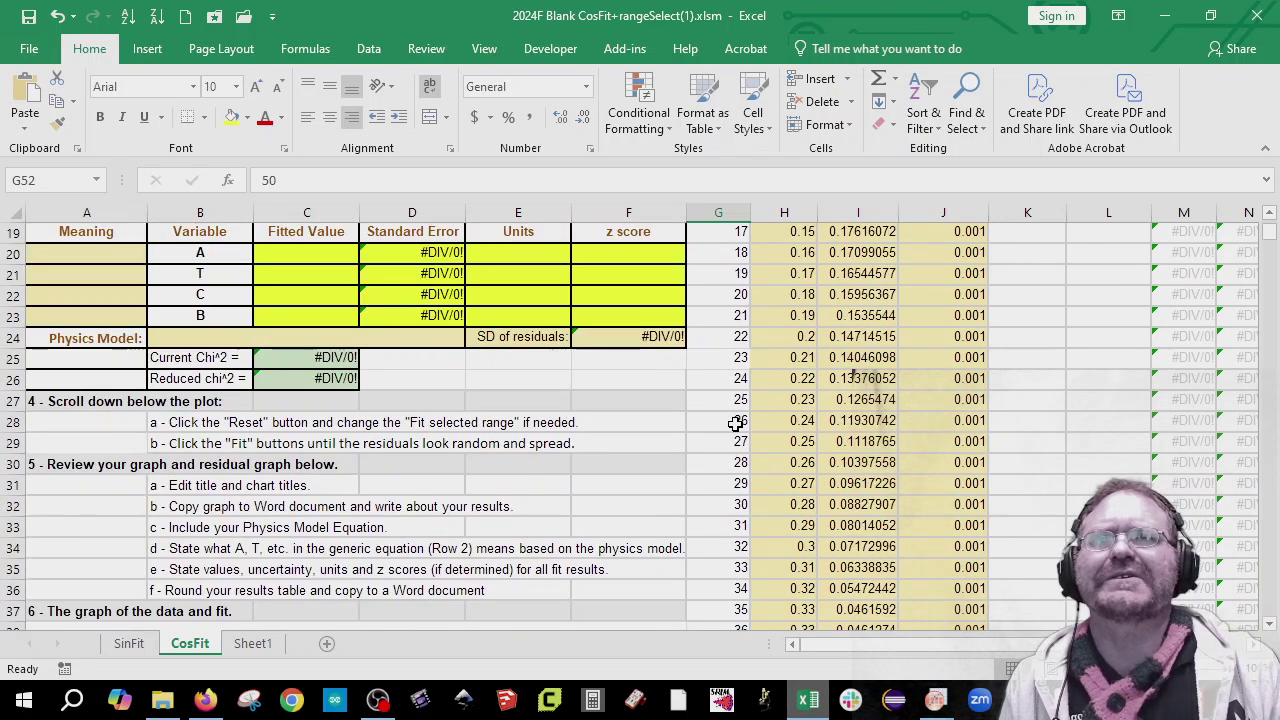
Step: Enter 0.21 in F14 as the expected amplitude A
left_click(614, 379)
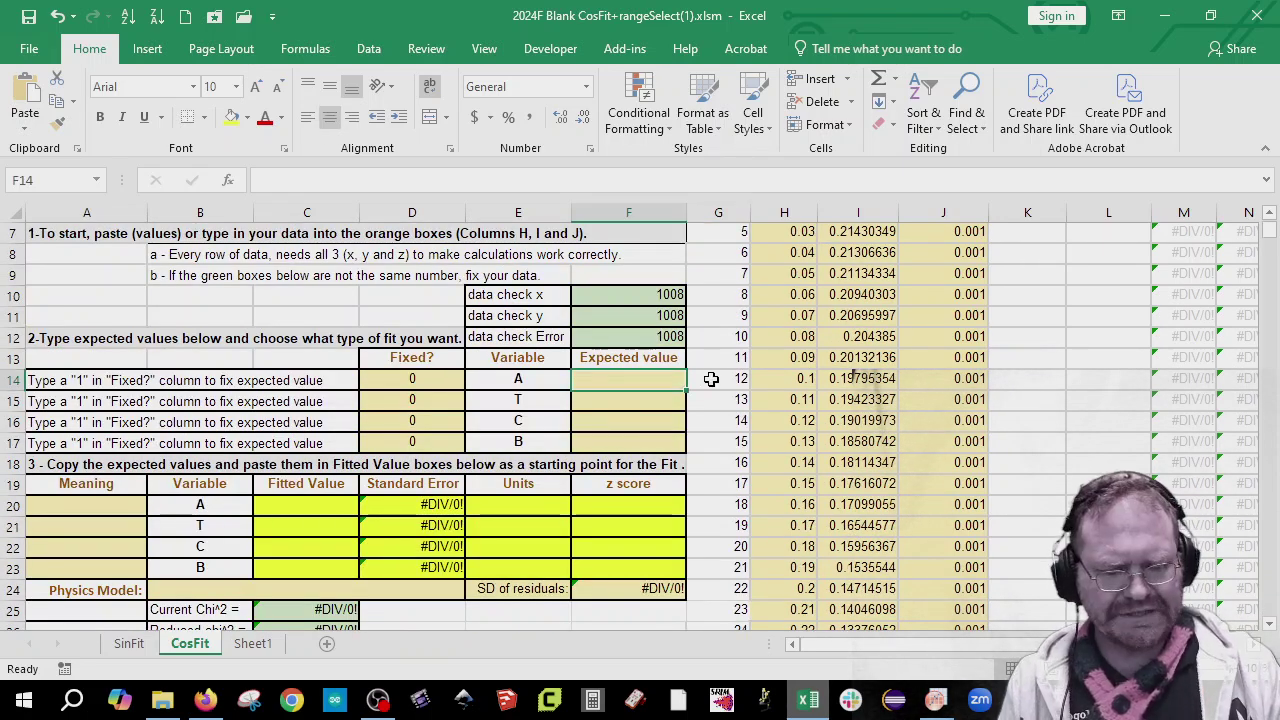
type("0.21")
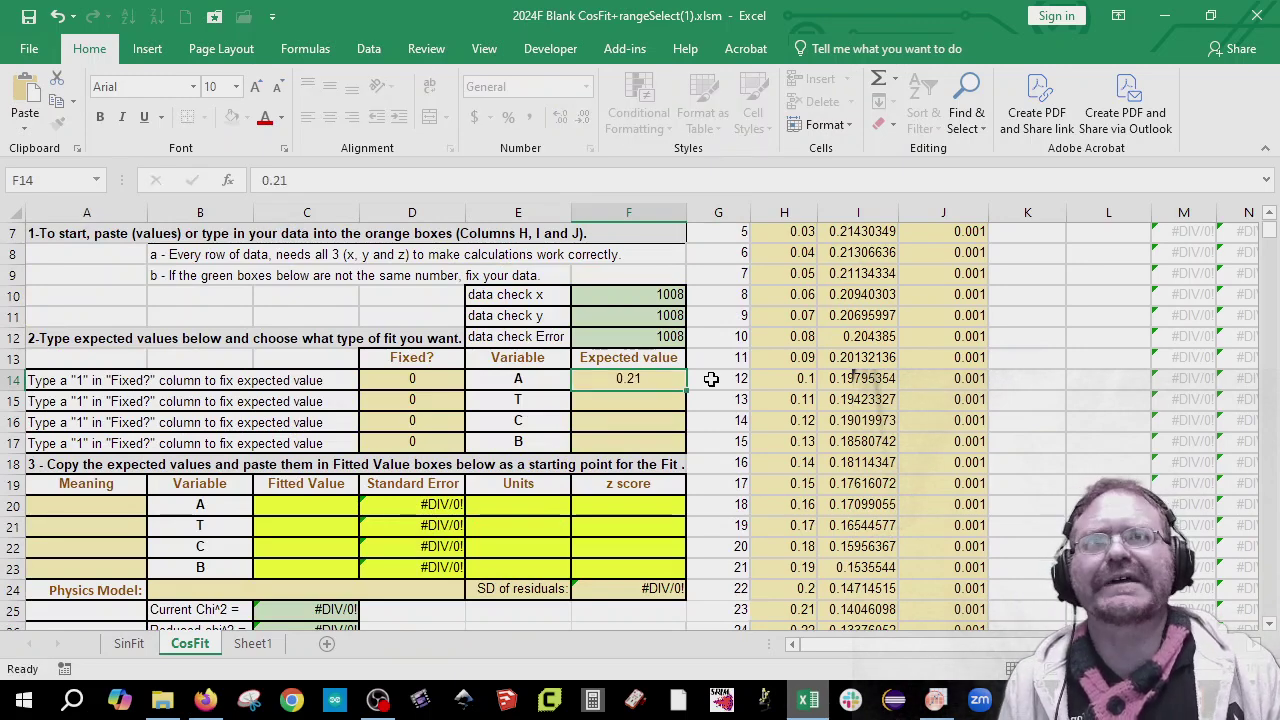
key("Return")
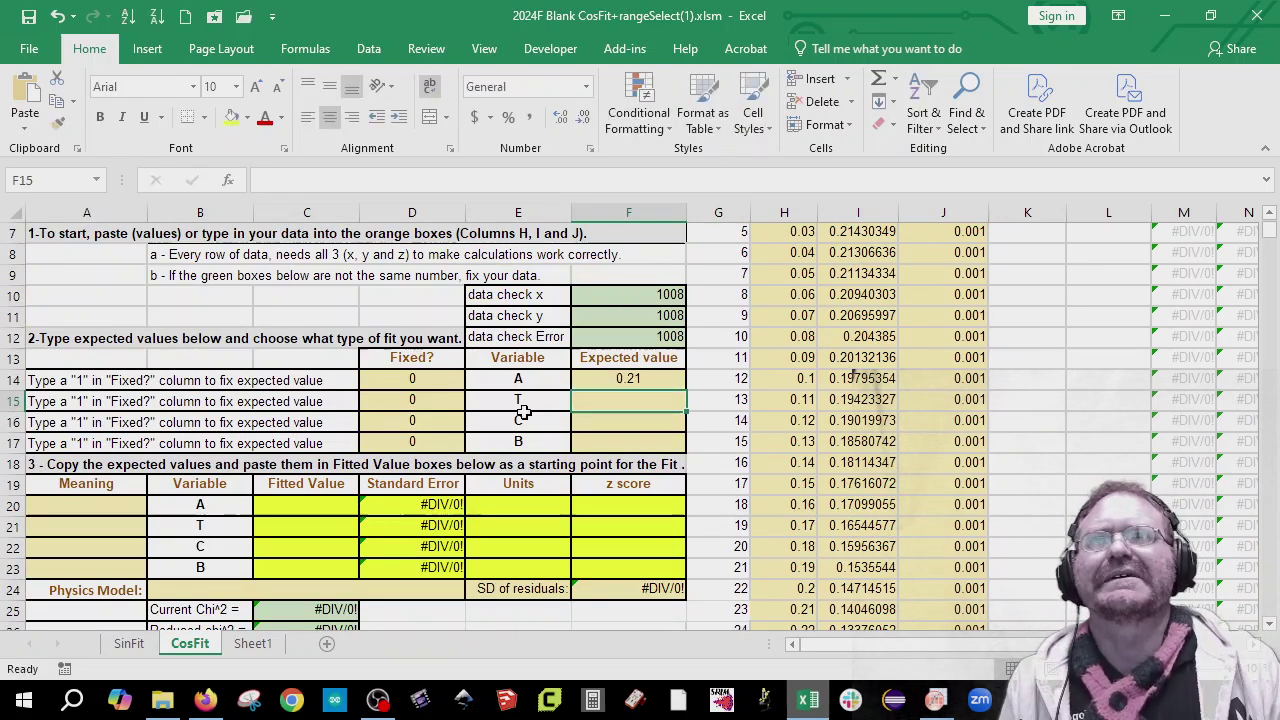
scroll(454, 497, "down", 8)
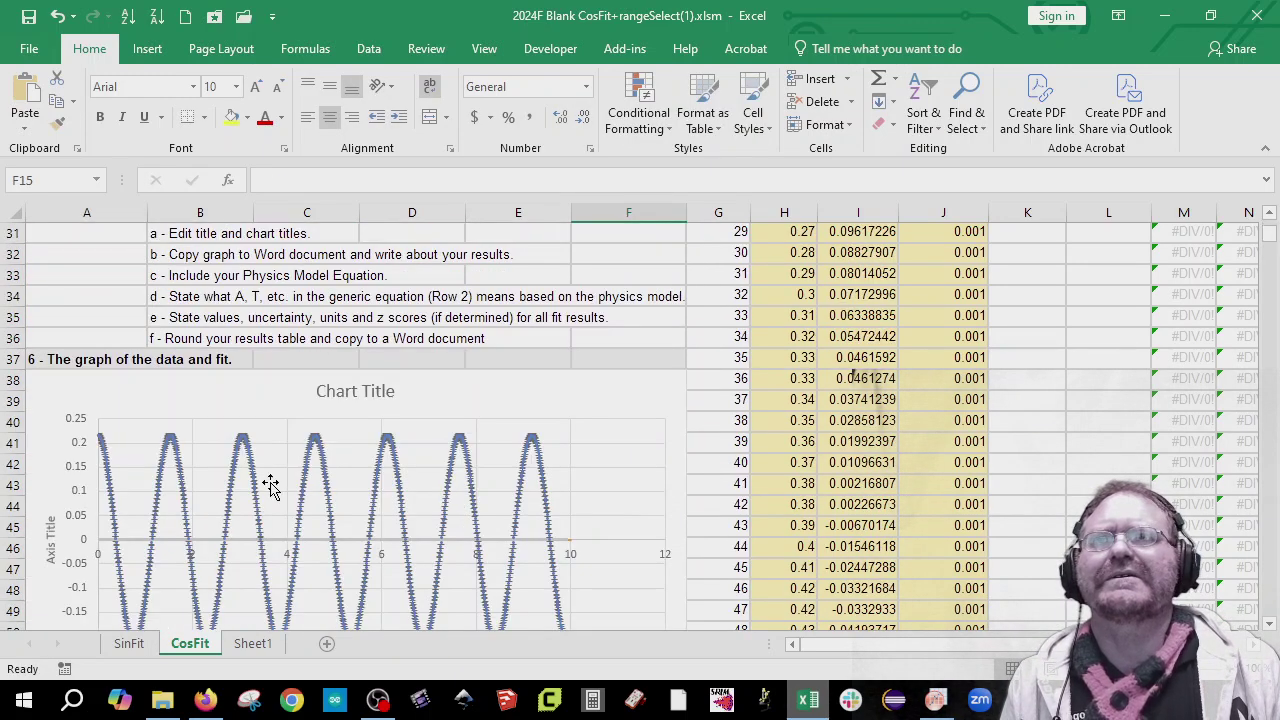
scroll(335, 490, "down", 1)
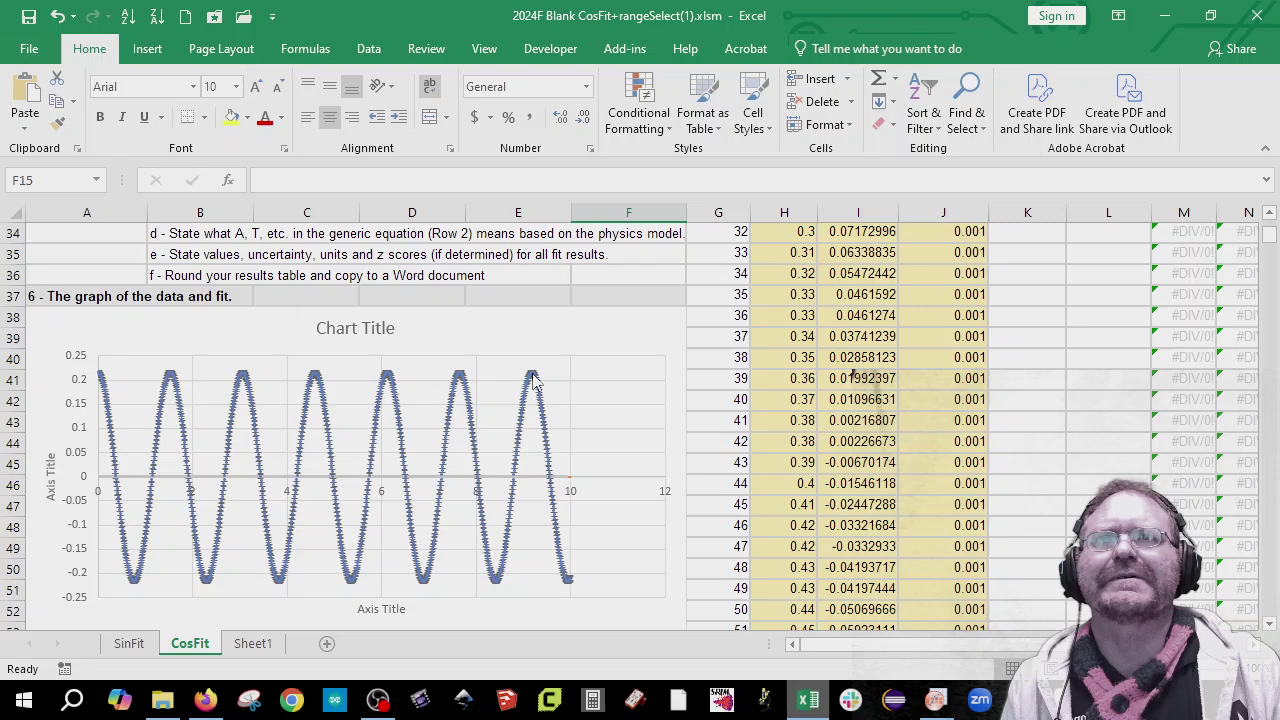
left_click(728, 400)
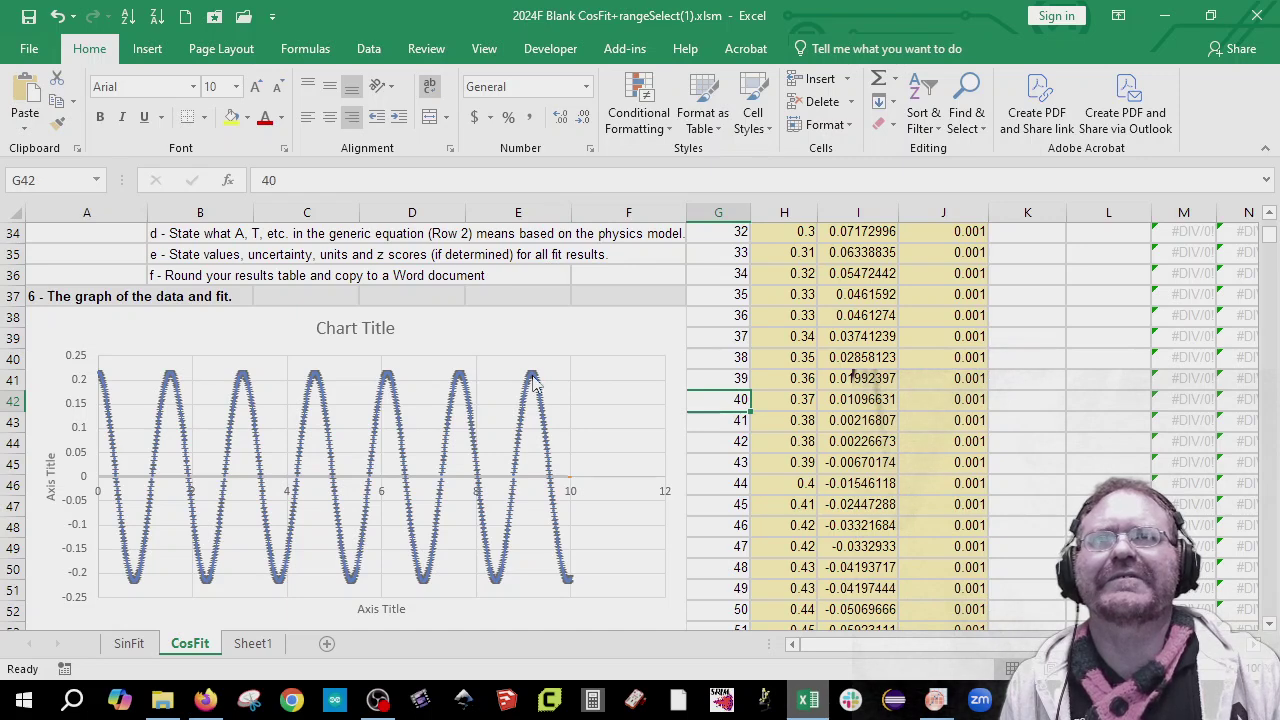
left_click(535, 352)
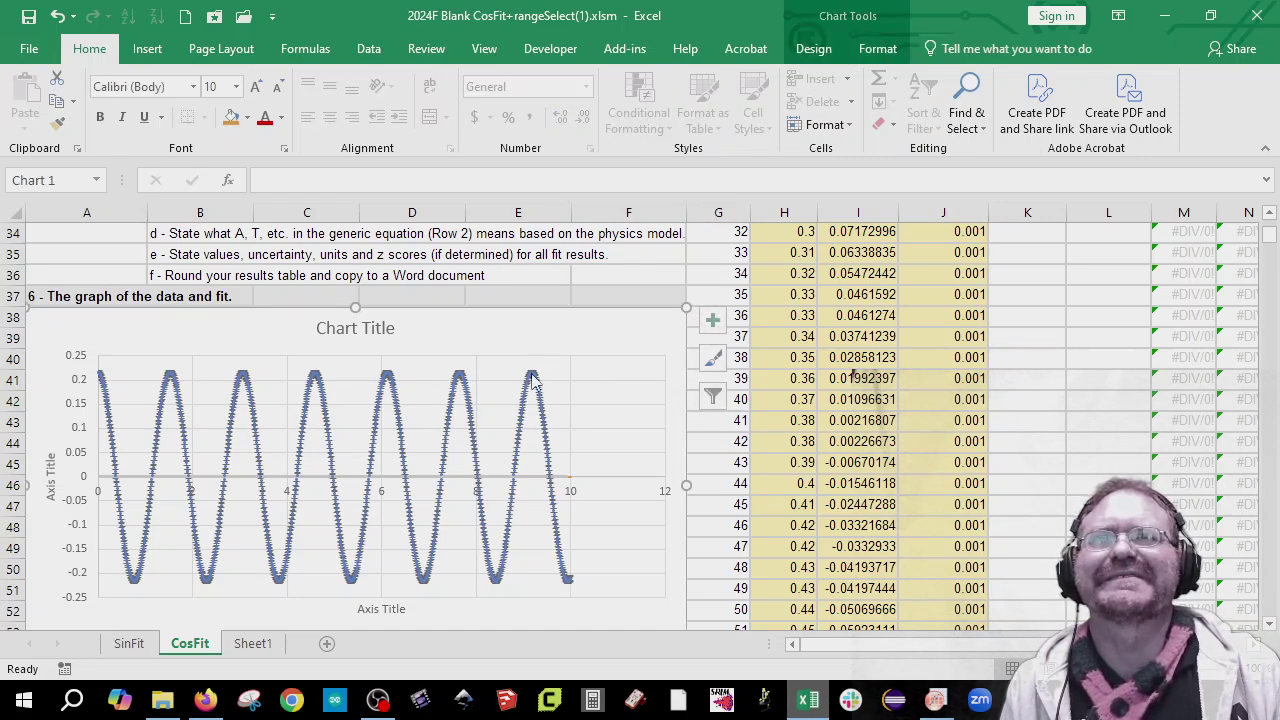
left_click(535, 382)
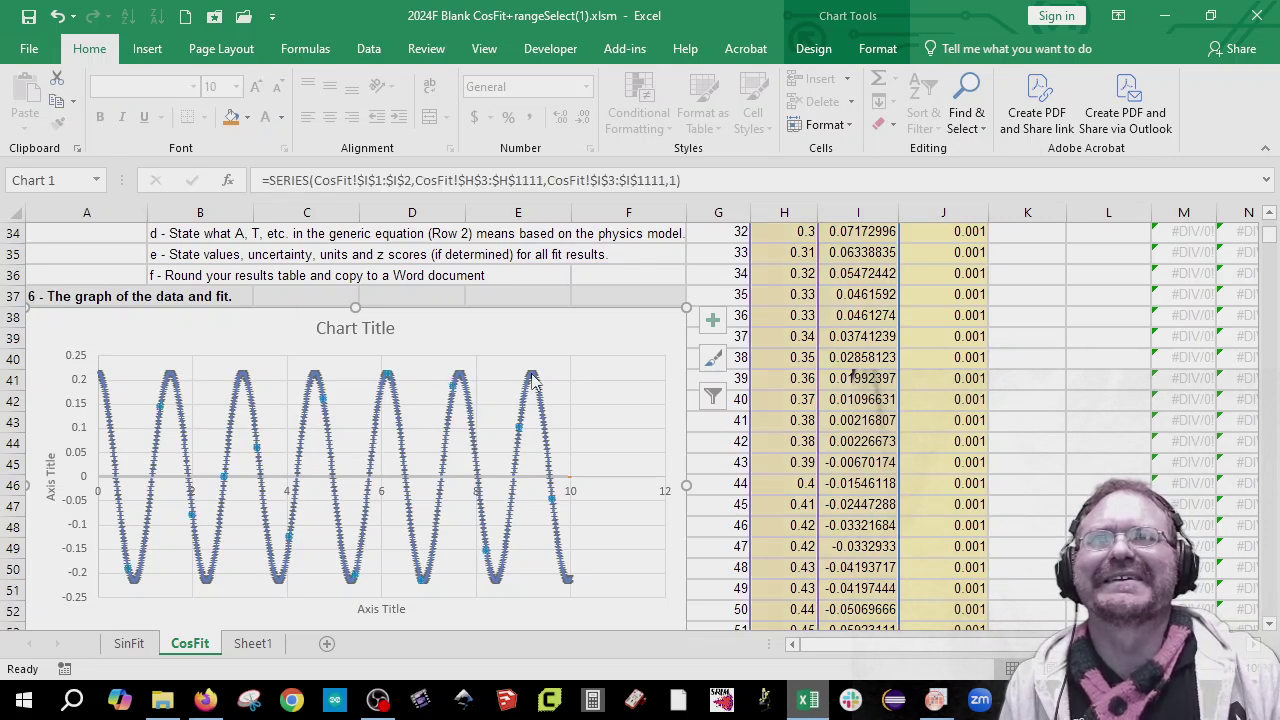
key("Escape")
key("Escape")
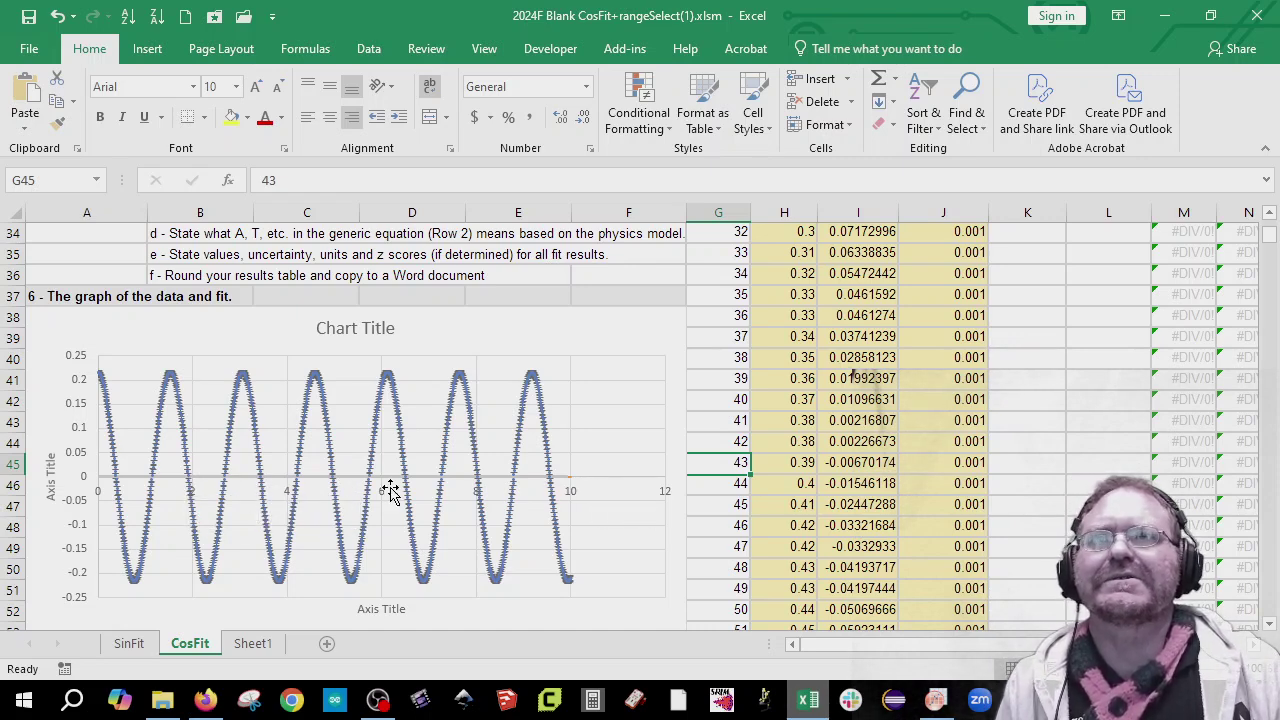
Step: Enter =6.1/4 in F15 as T's expected period (1.525), then check the chart troughs
scroll(688, 410, "up", 10)
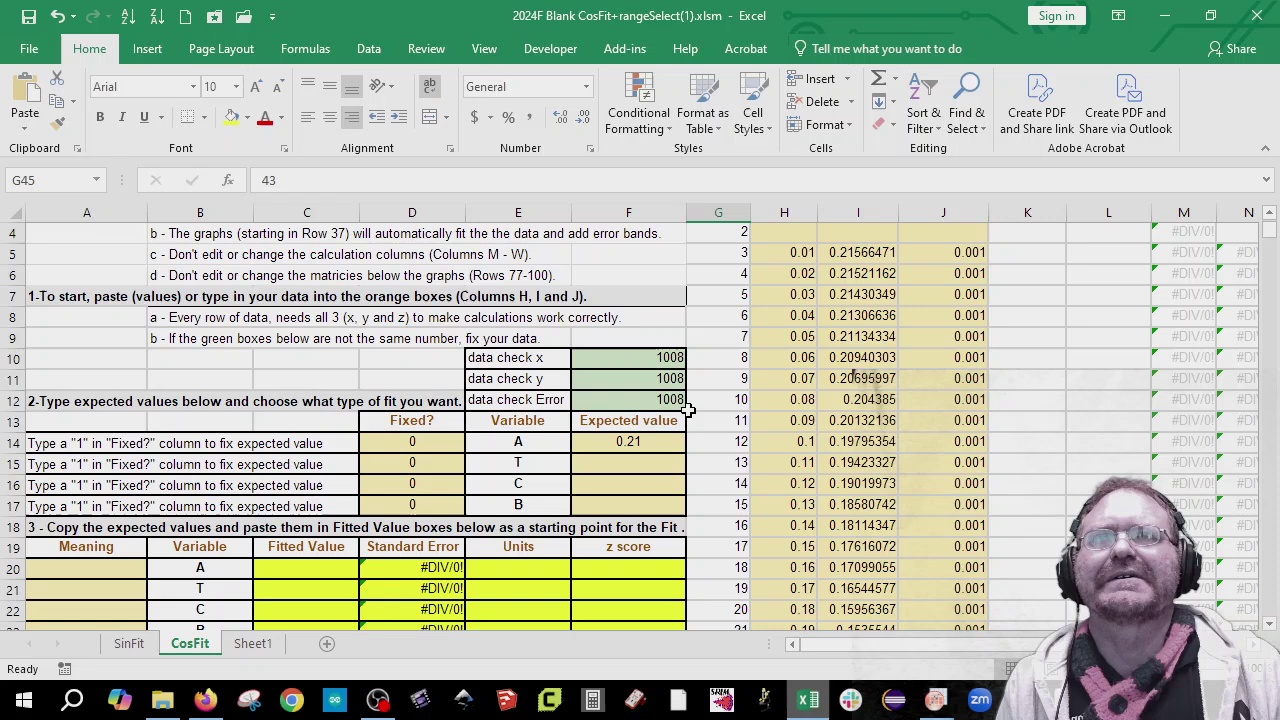
left_click(618, 462)
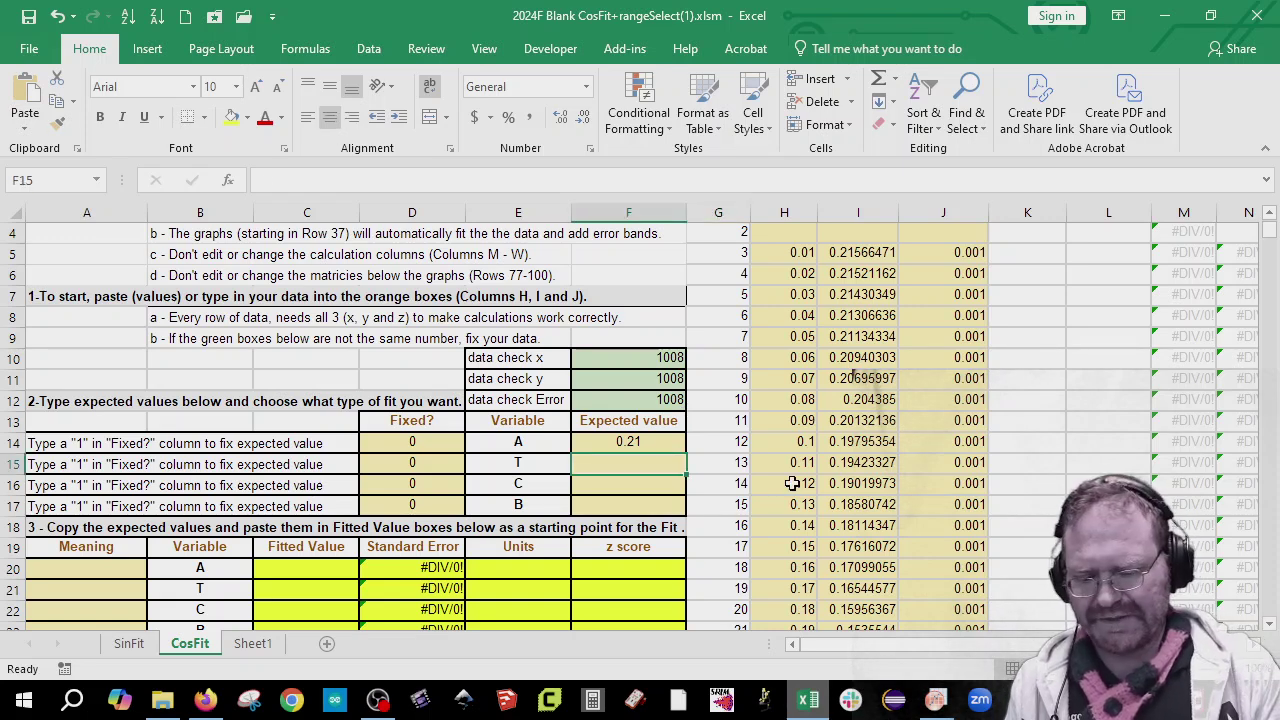
type("=6.1")
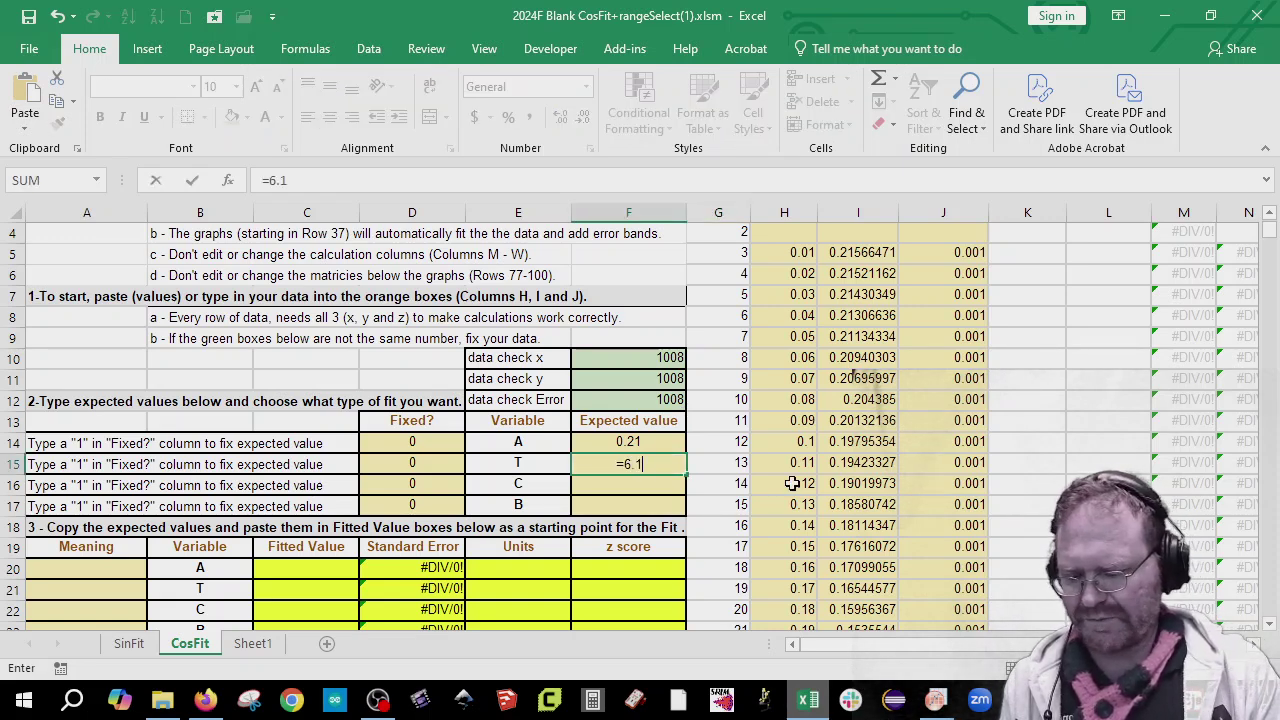
type("/4")
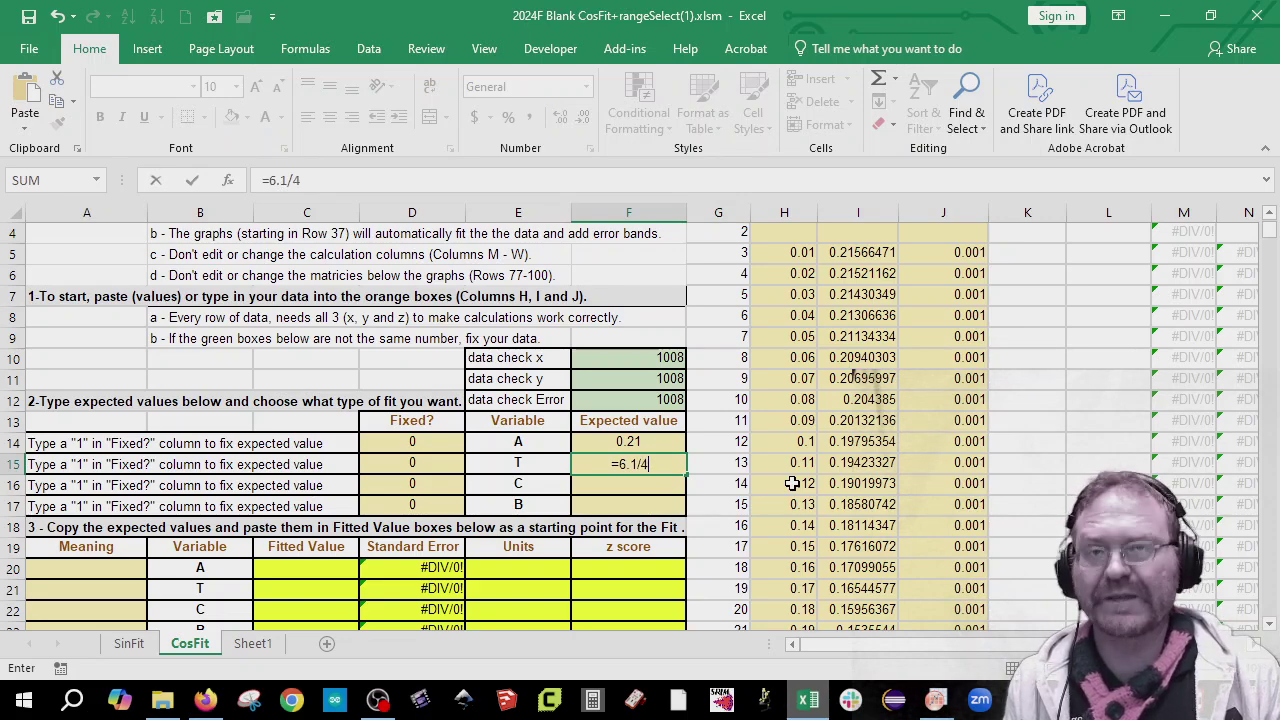
key("Return")
scroll(762, 478, "down", 2)
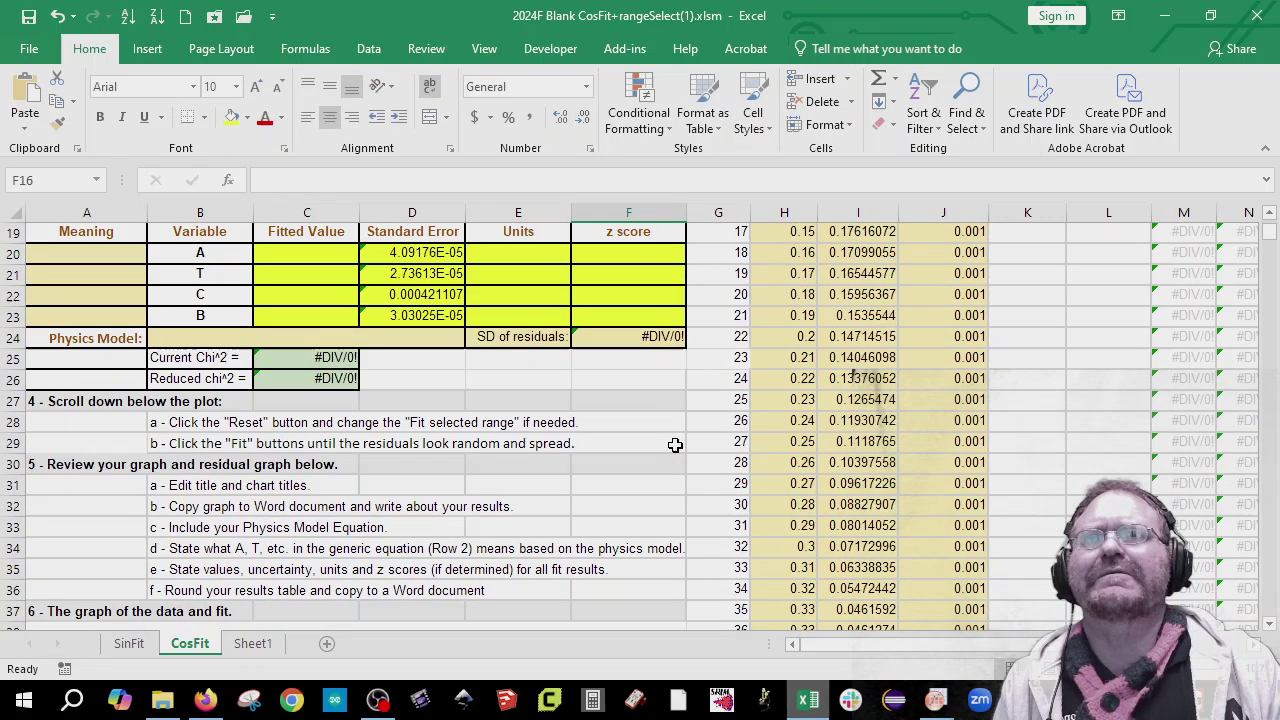
scroll(675, 445, "down", 6)
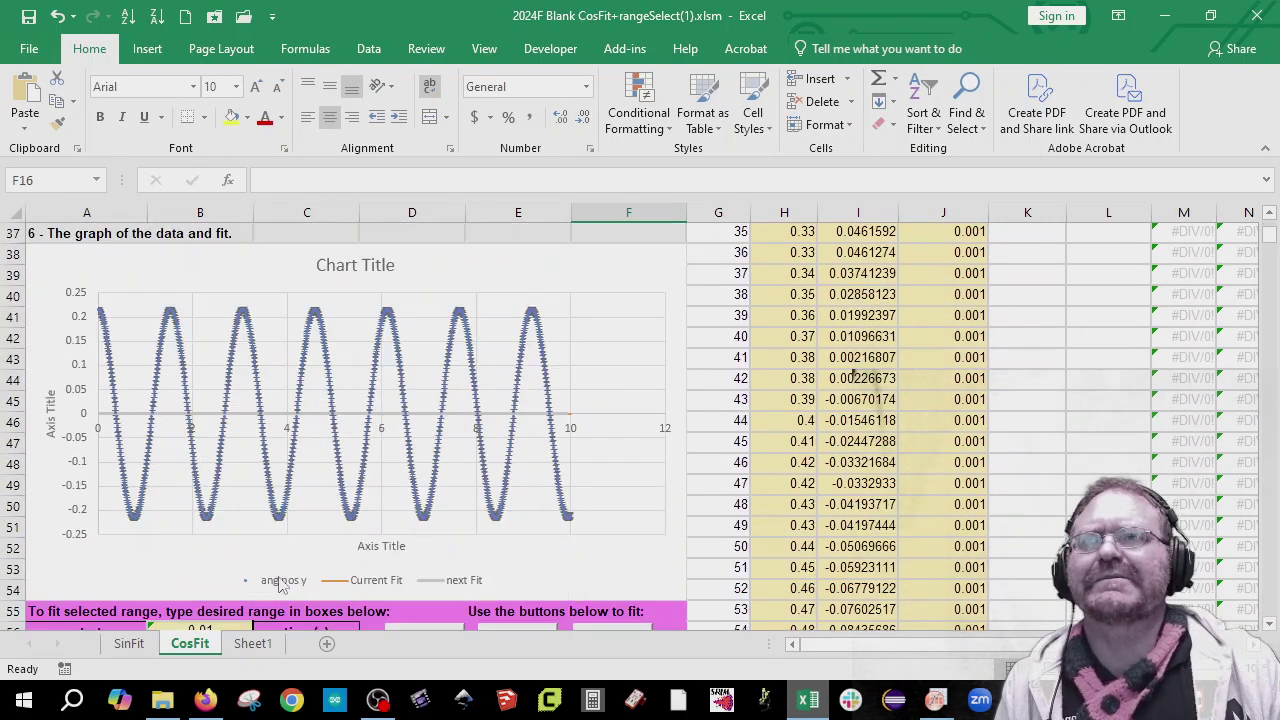
mouse_move(138, 527)
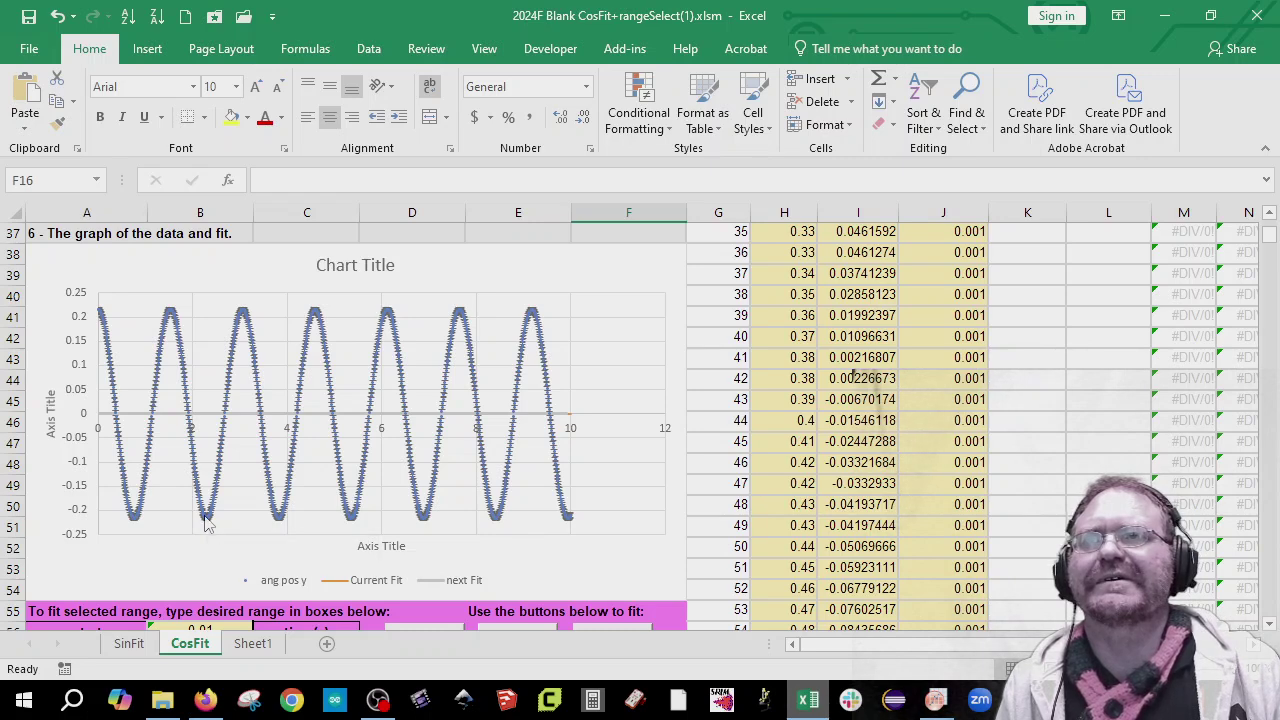
mouse_move(206, 522)
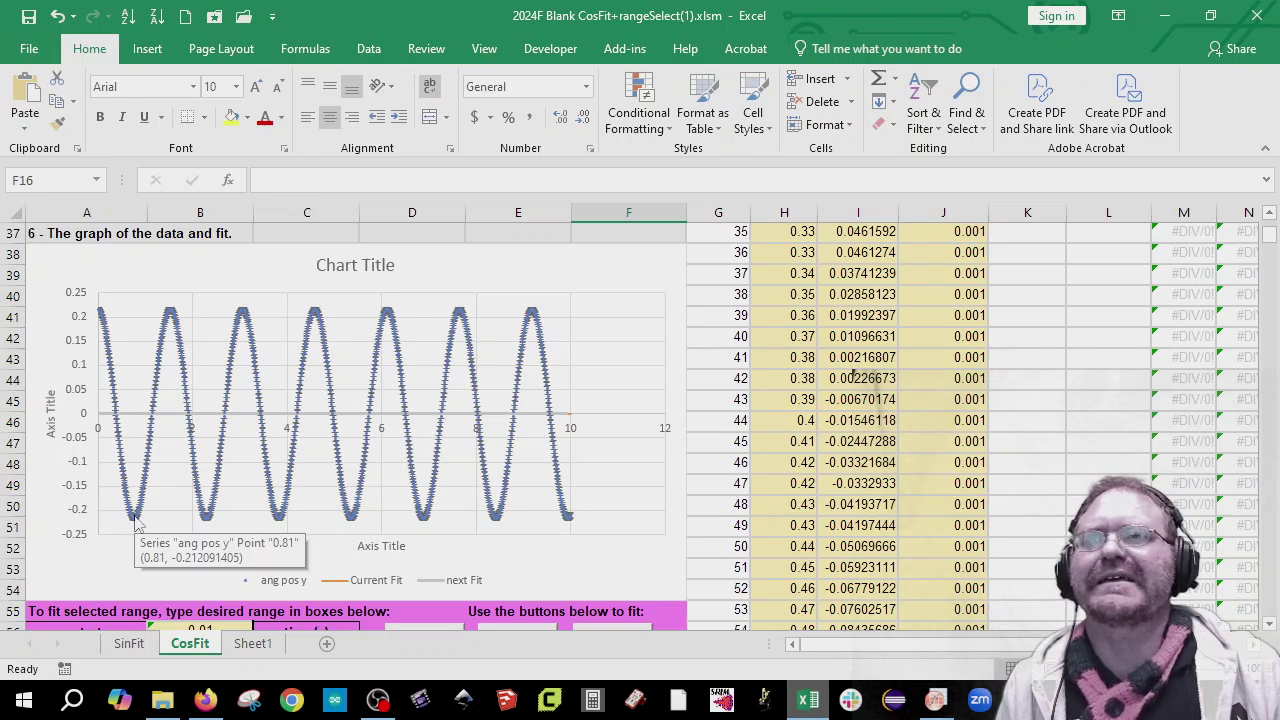
scroll(640, 530, "up", 12)
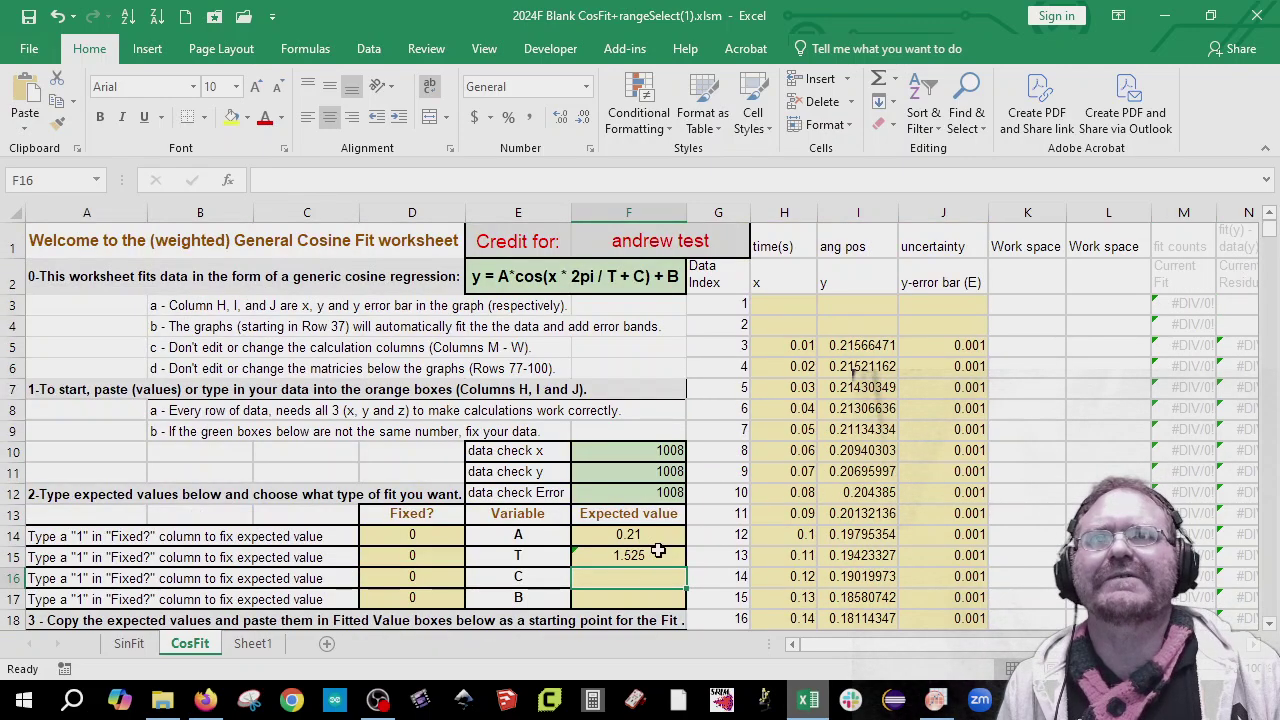
scroll(658, 553, "down", 2)
scroll(503, 495, "down", 7)
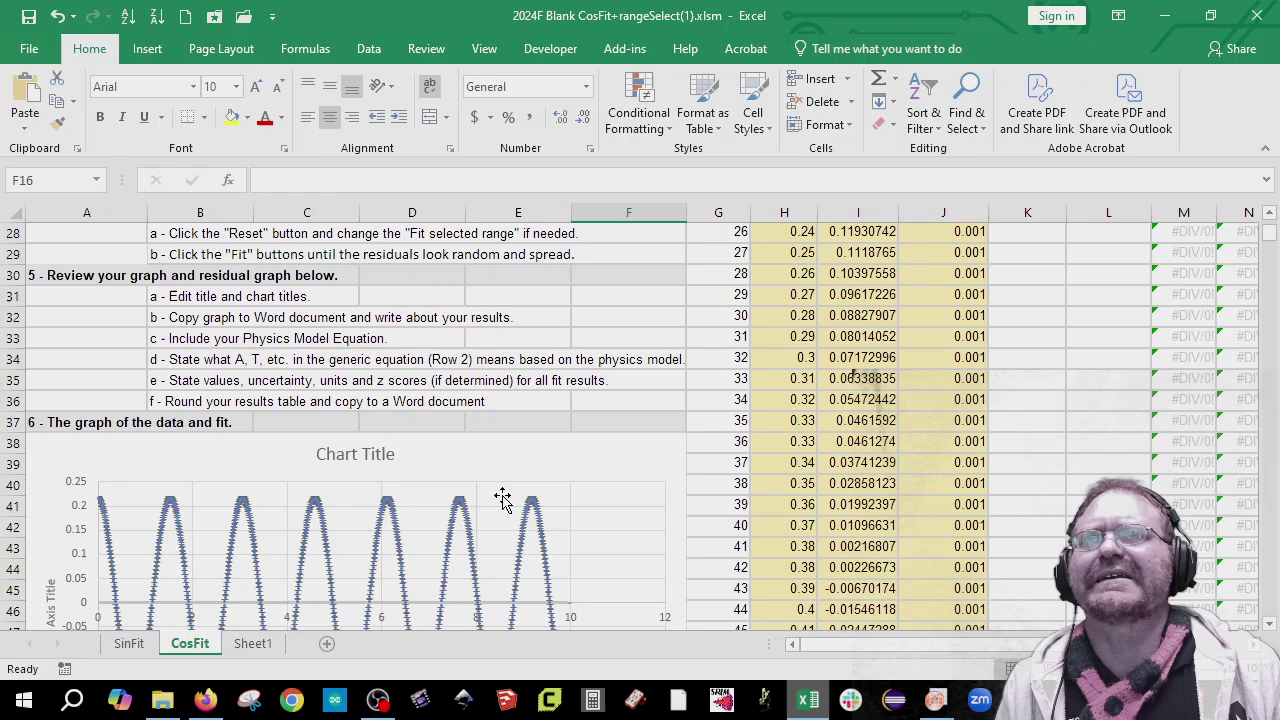
scroll(505, 495, "down", 1)
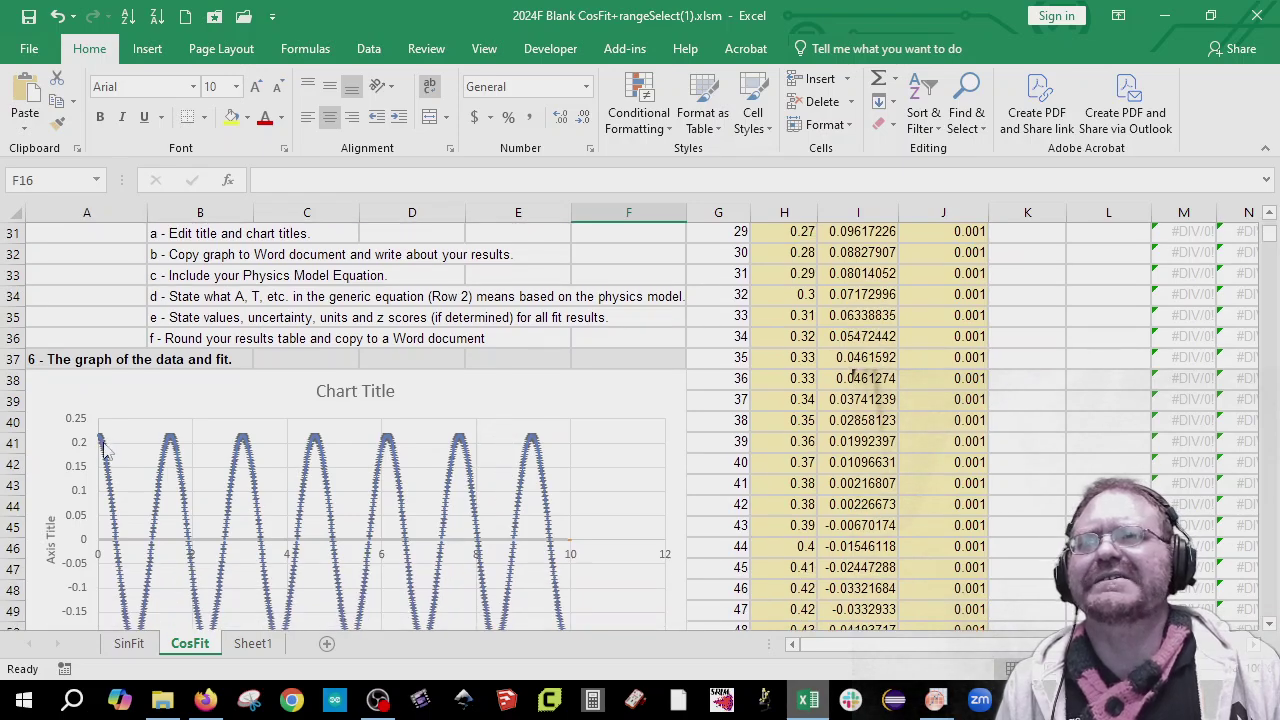
scroll(677, 514, "up", 10)
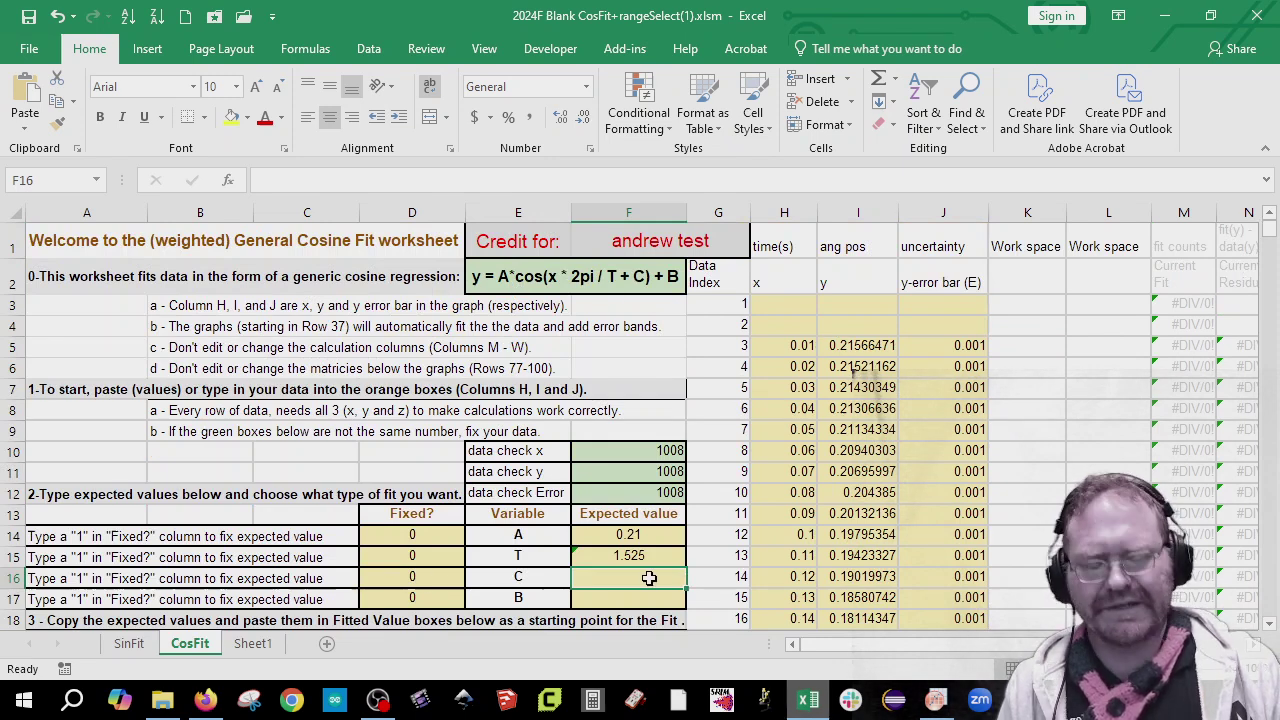
Step: Enter 0 as the expected values for C (F16) and B (F17), marking B fixed with 1 in D17
type("0")
key("Return")
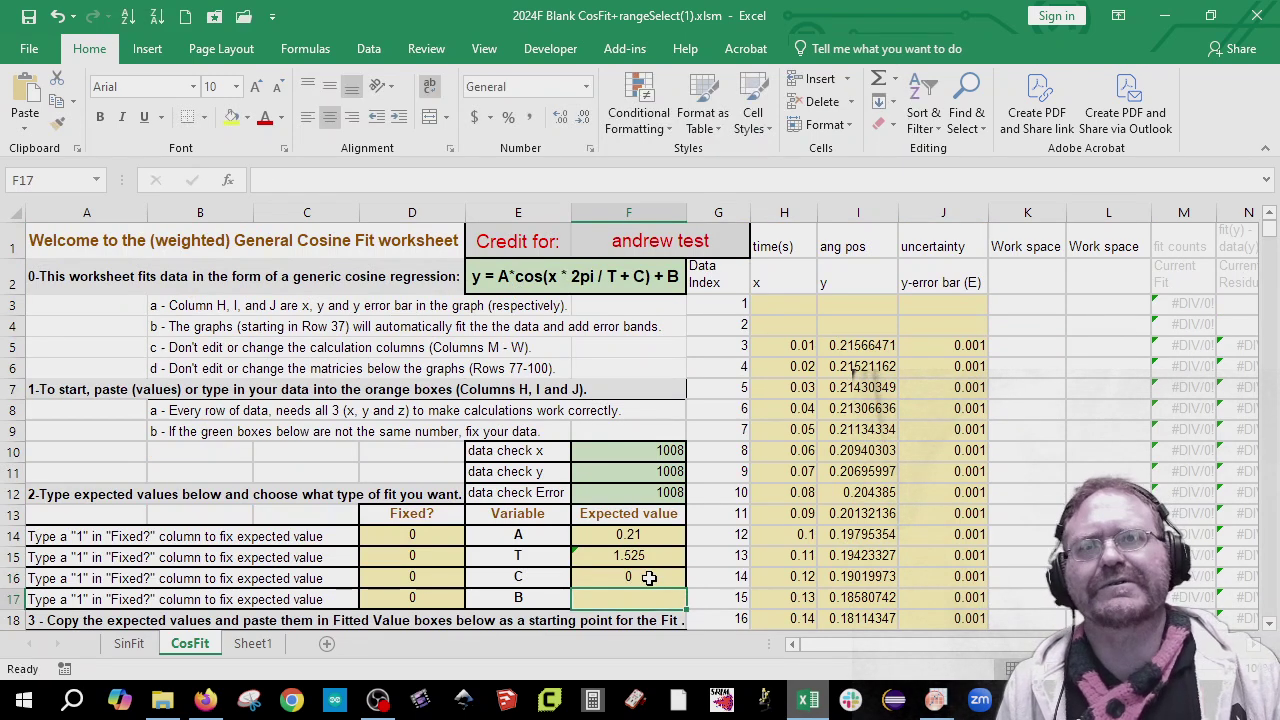
left_click(418, 598)
type("1")
key("Return")
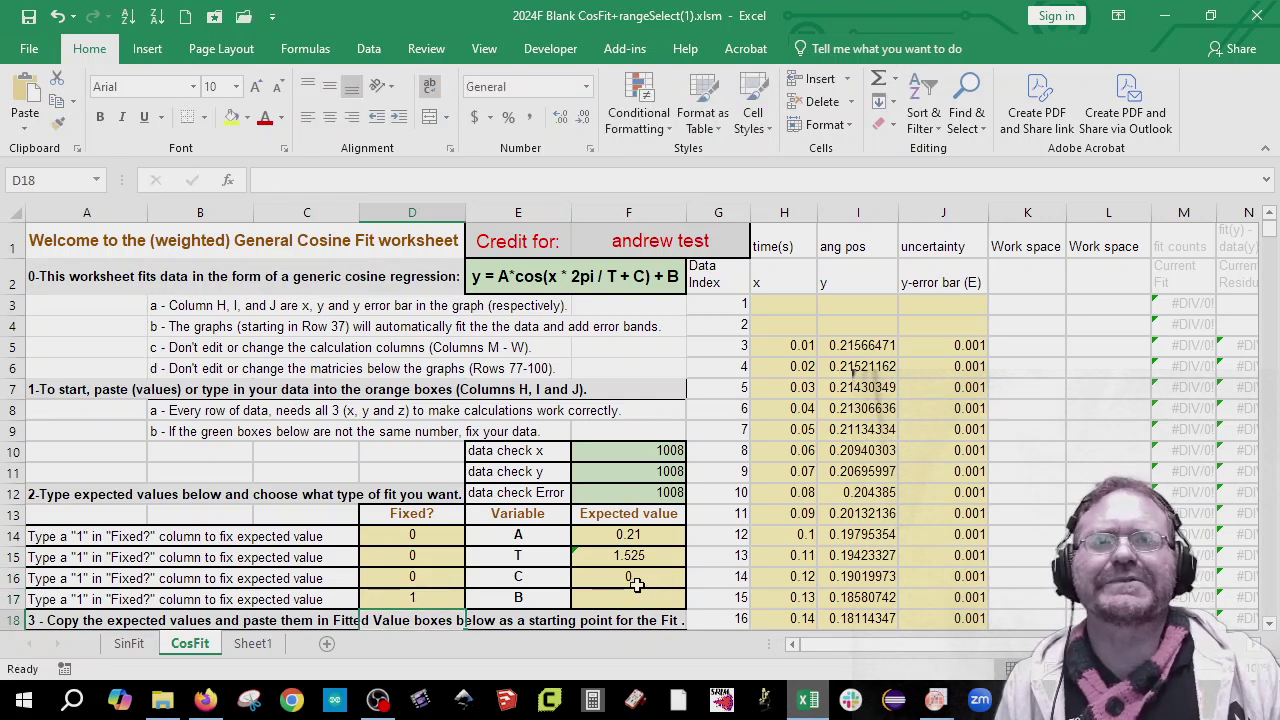
left_click(645, 598)
type("0")
key("Return")
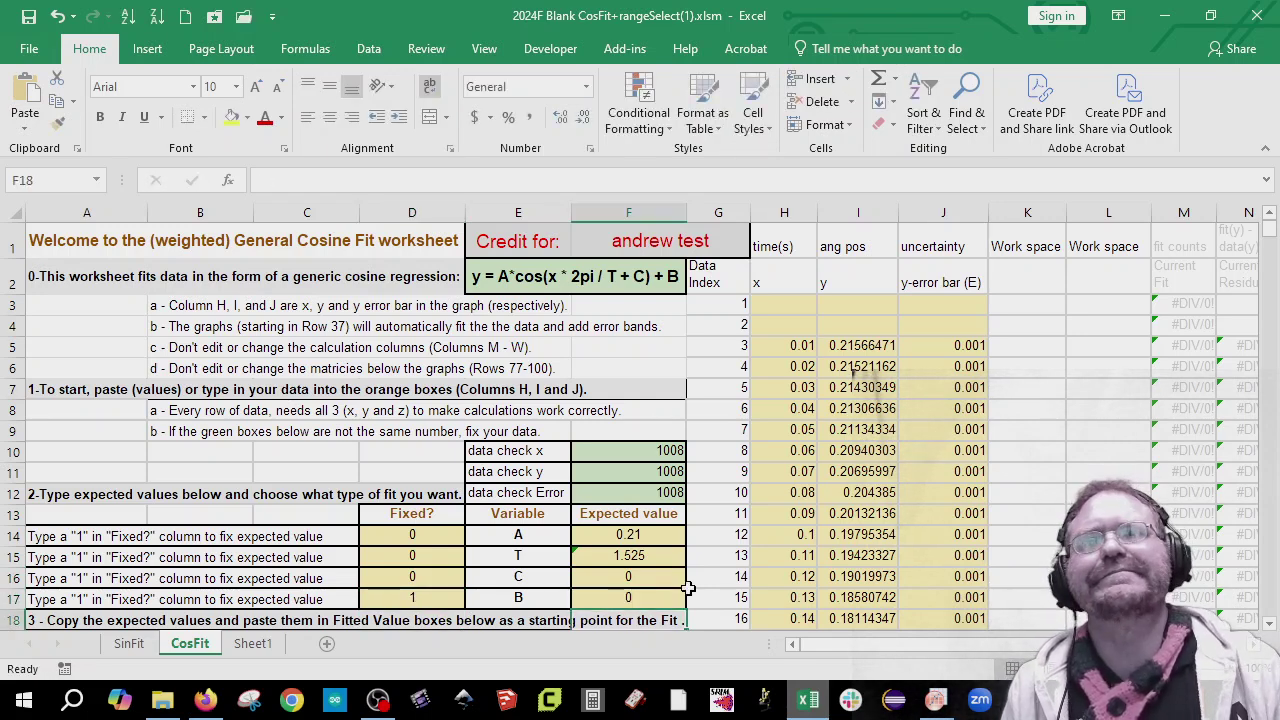
Step: Check that the angle data in column I ends at row 1012
left_click(871, 477)
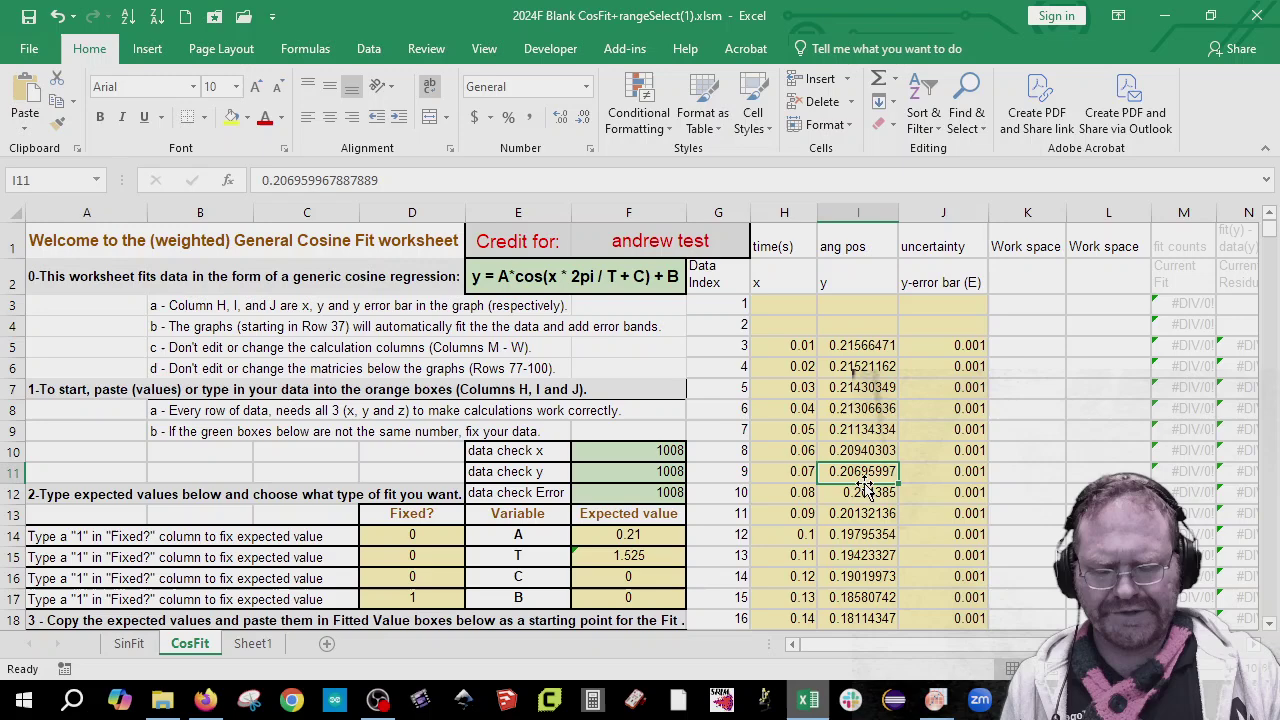
key("ctrl+shift+Down")
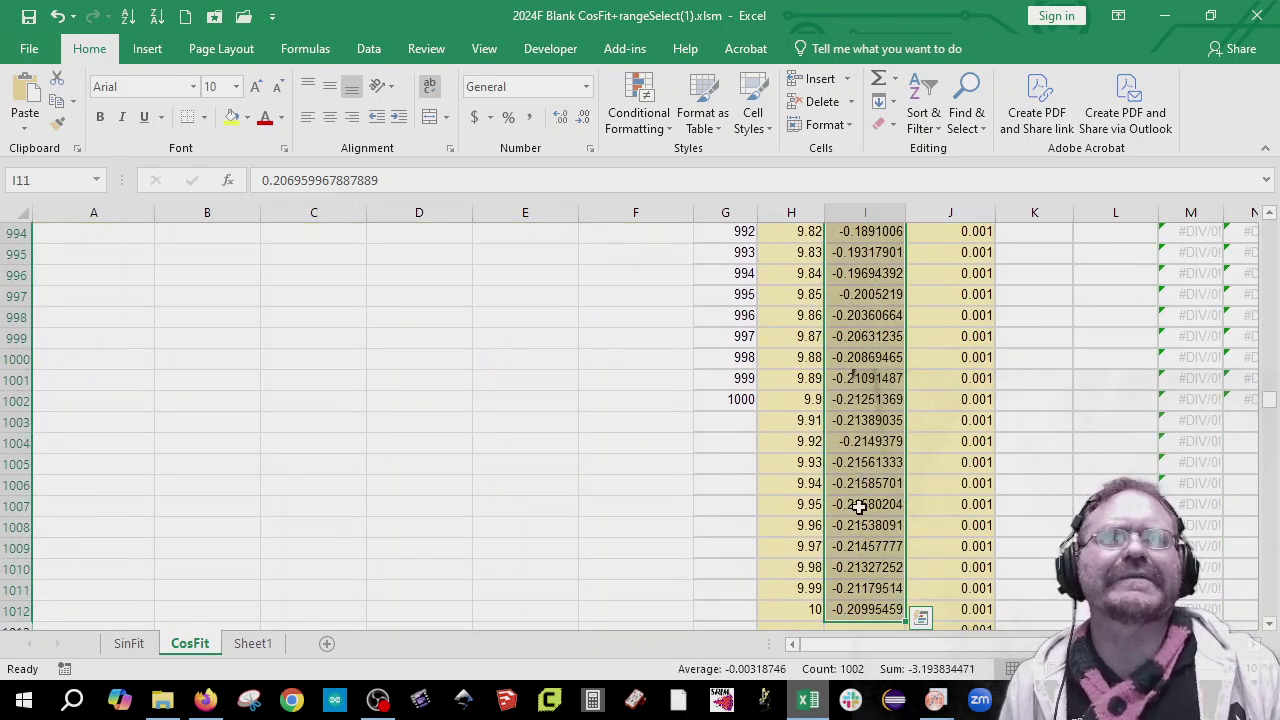
scroll(860, 510, "down", 1)
scroll(860, 510, "down", 3)
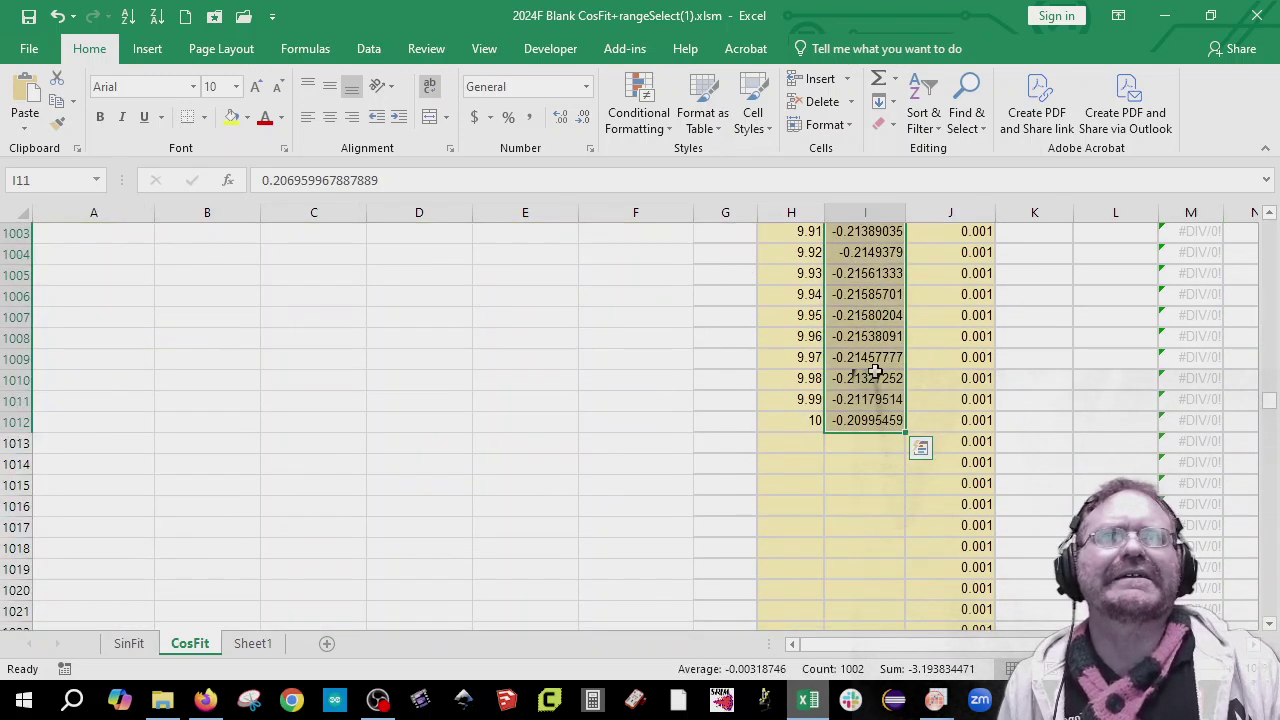
Step: Clear the surplus 0.001 uncertainties from J1013 downward and recheck the time column's count
left_click(979, 422)
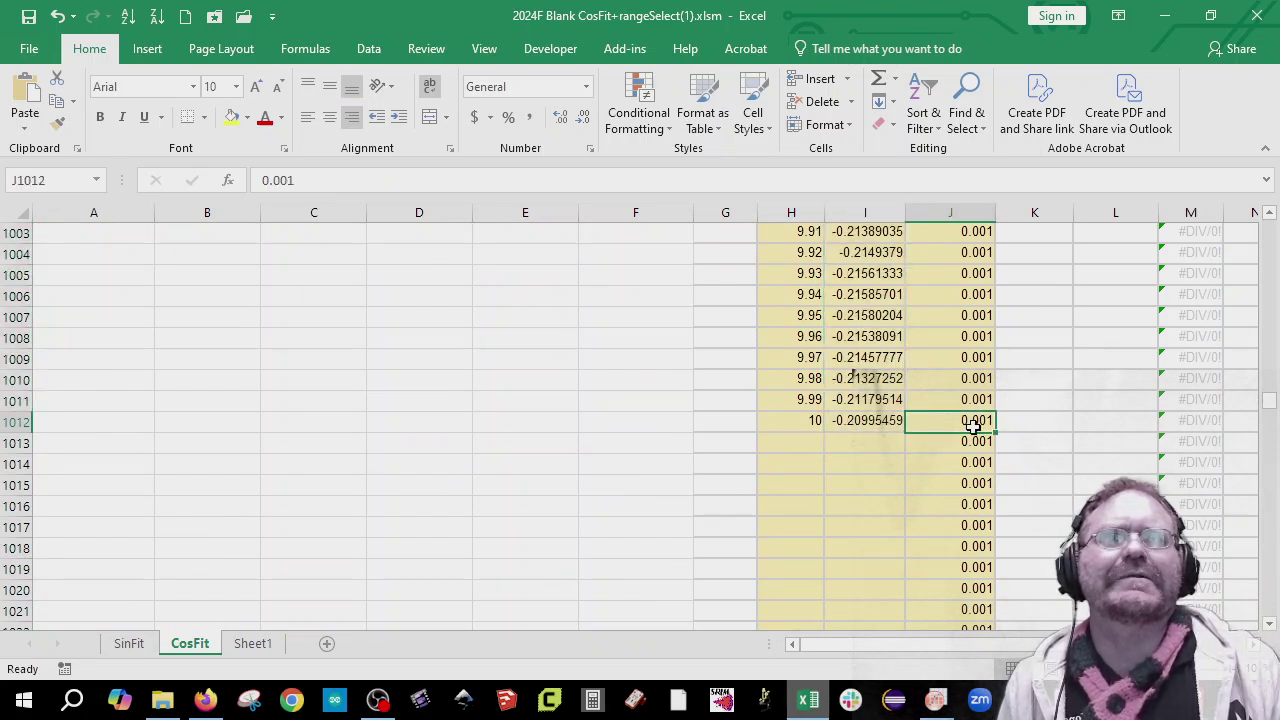
left_click(974, 442)
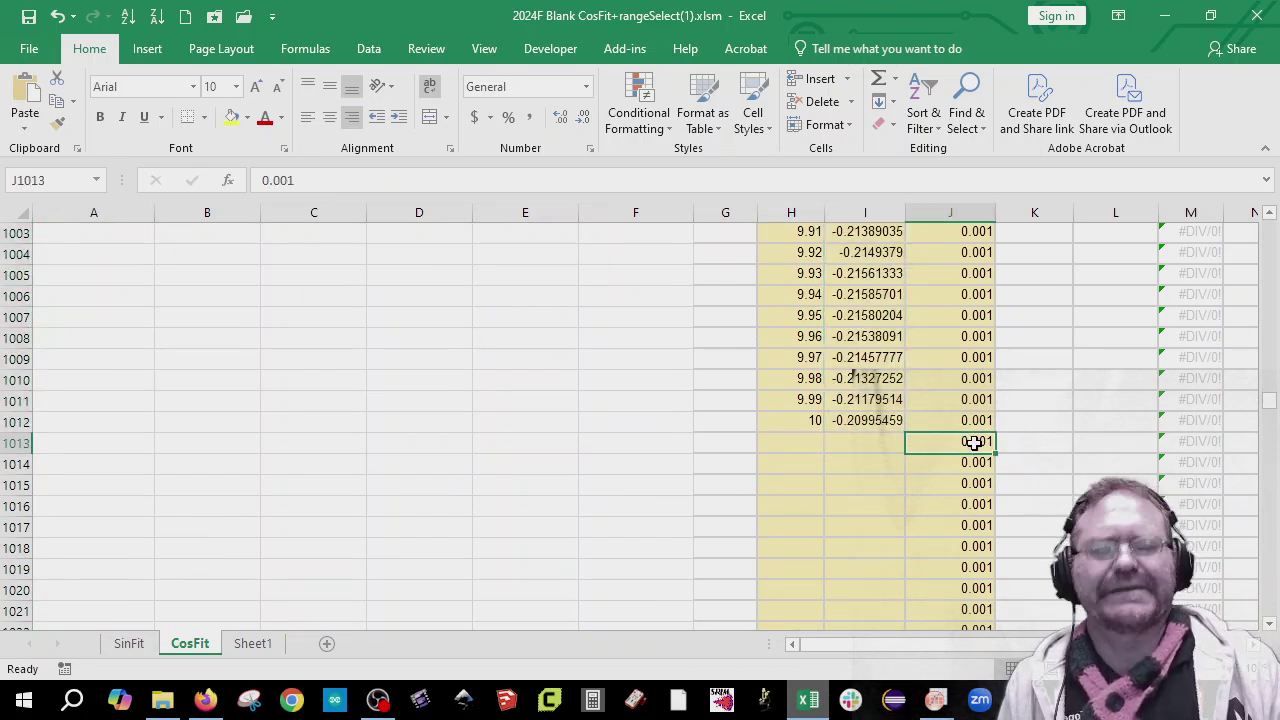
key("ctrl+shift+Down")
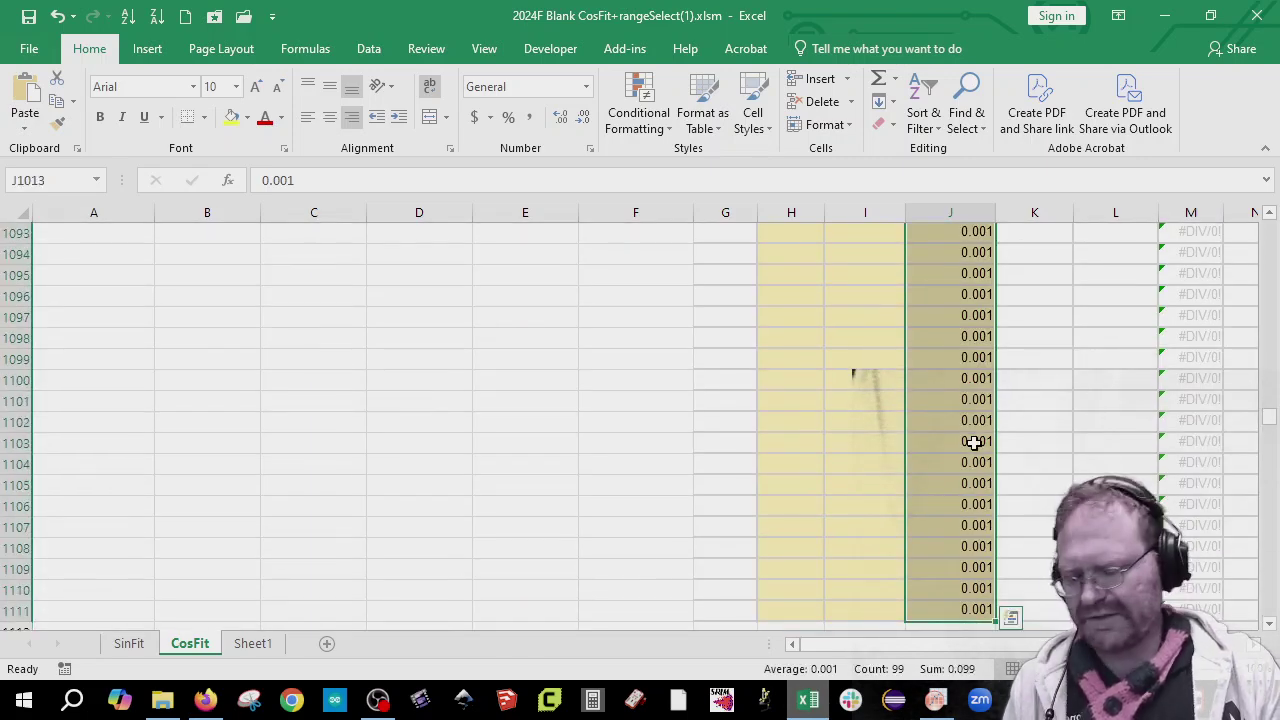
key("ctrl+z")
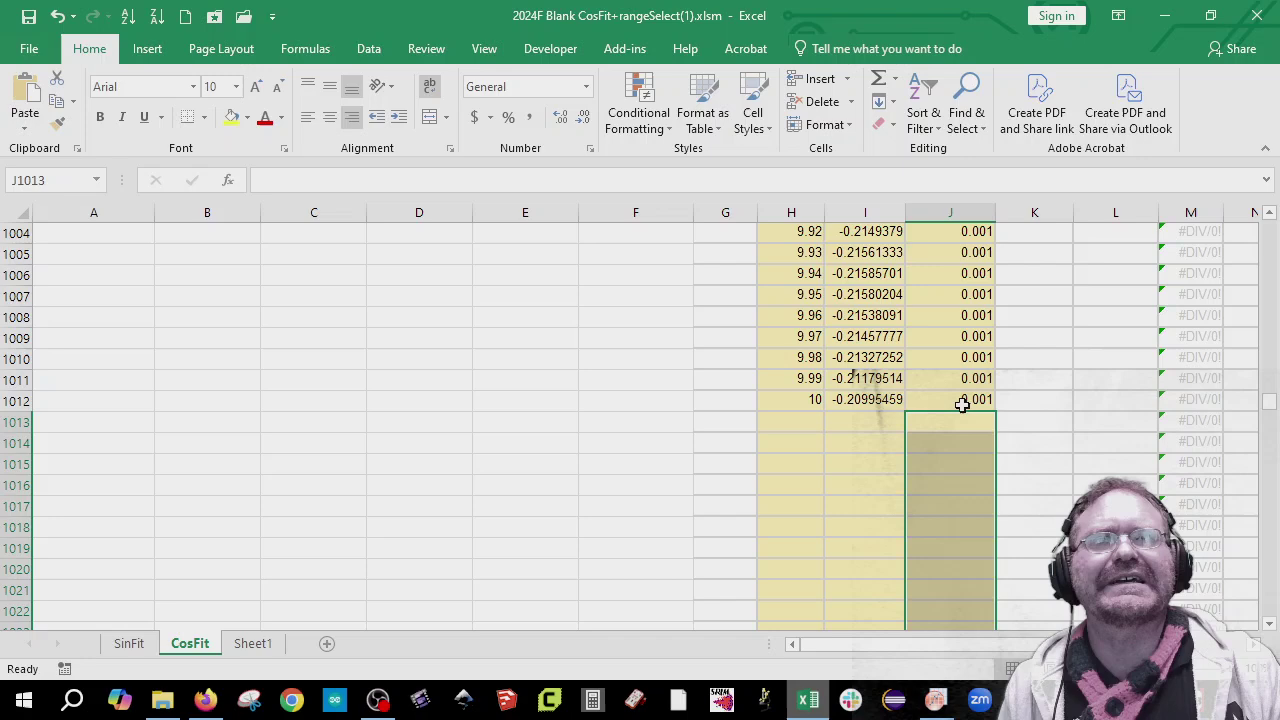
left_click(818, 398)
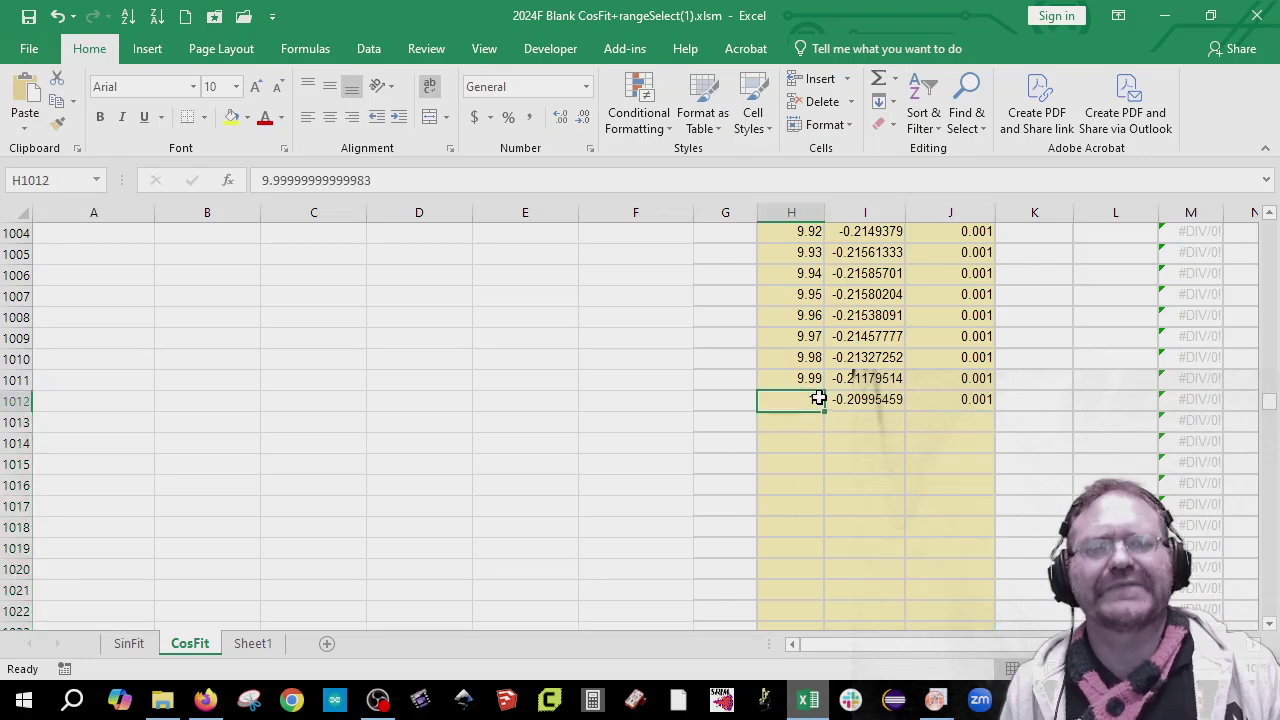
key("ctrl+shift+Up")
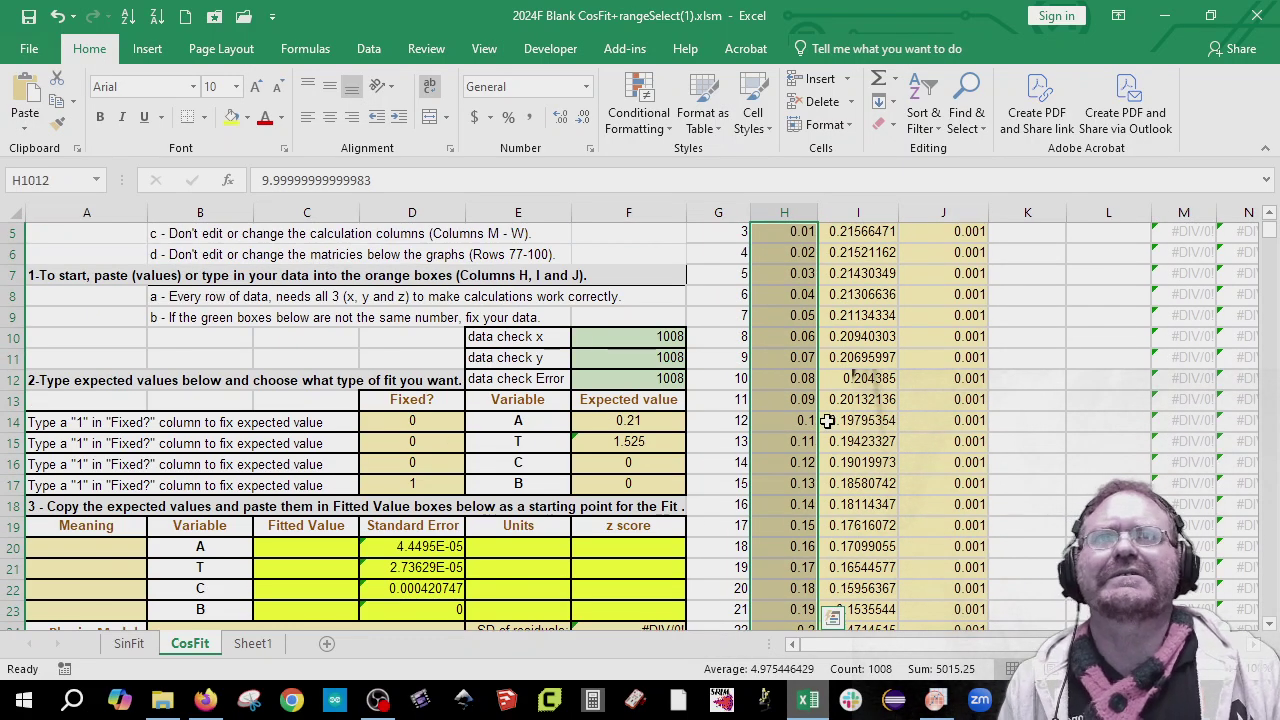
Step: Reset the cosine fit to the guesses A 0.21 and T 1.525, reviewing the data and residual charts
left_click(177, 443)
scroll(177, 440, "down", 2)
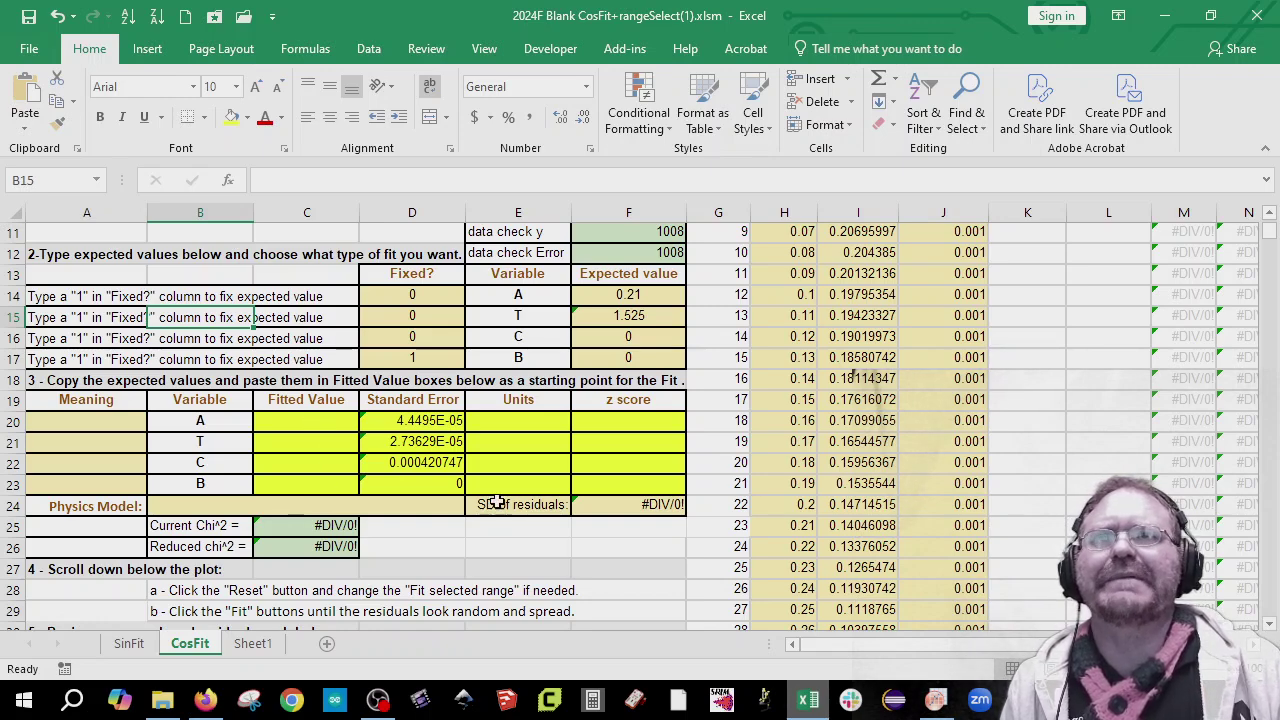
scroll(497, 565, "down", 10)
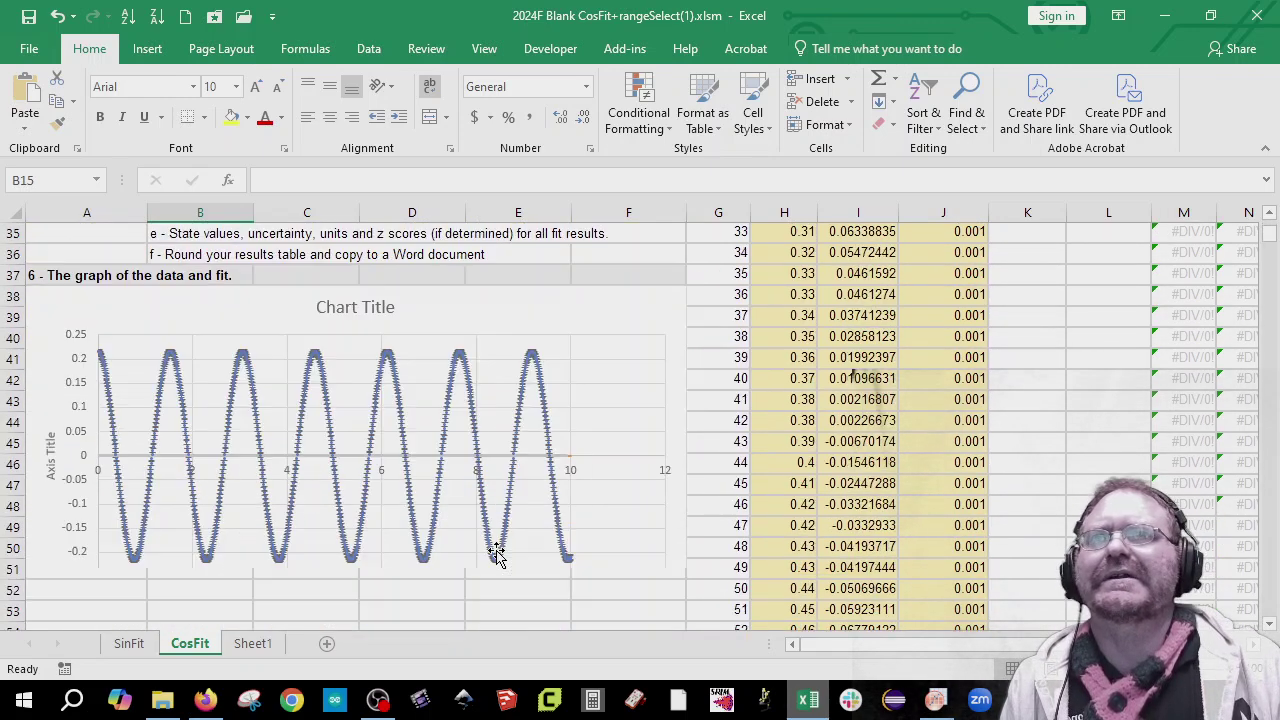
left_click(497, 566)
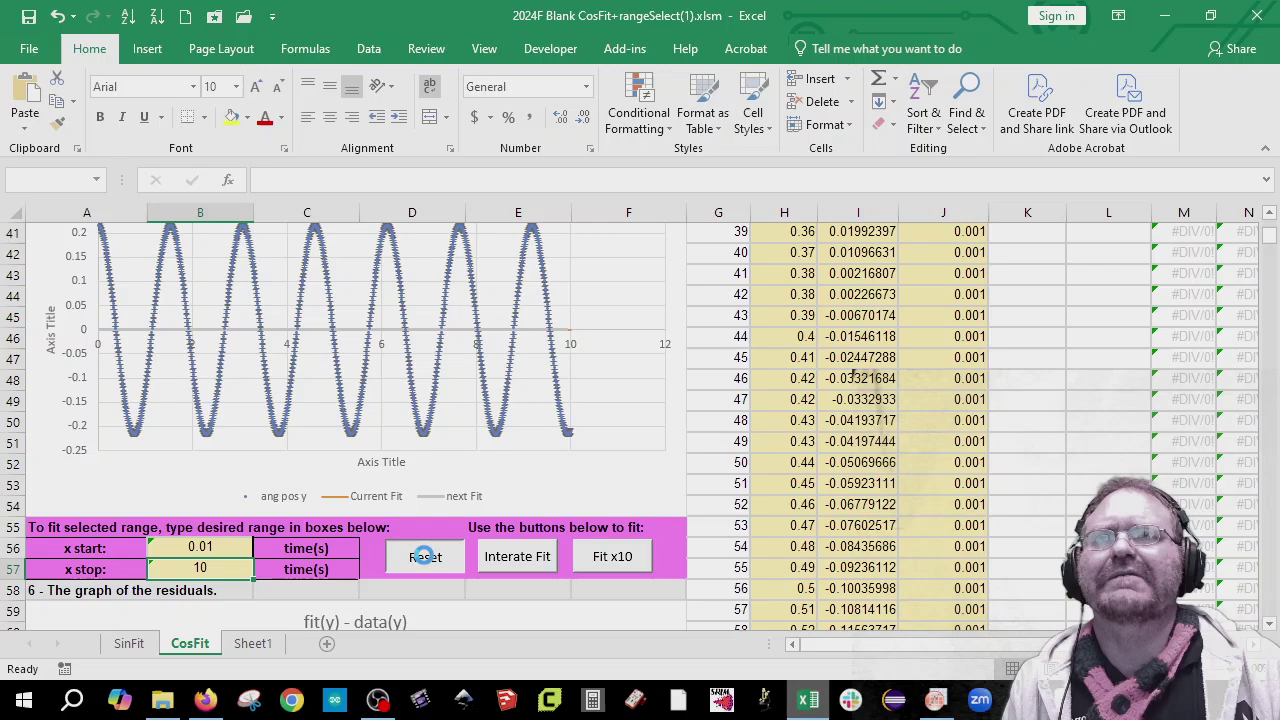
scroll(565, 470, "up", 4)
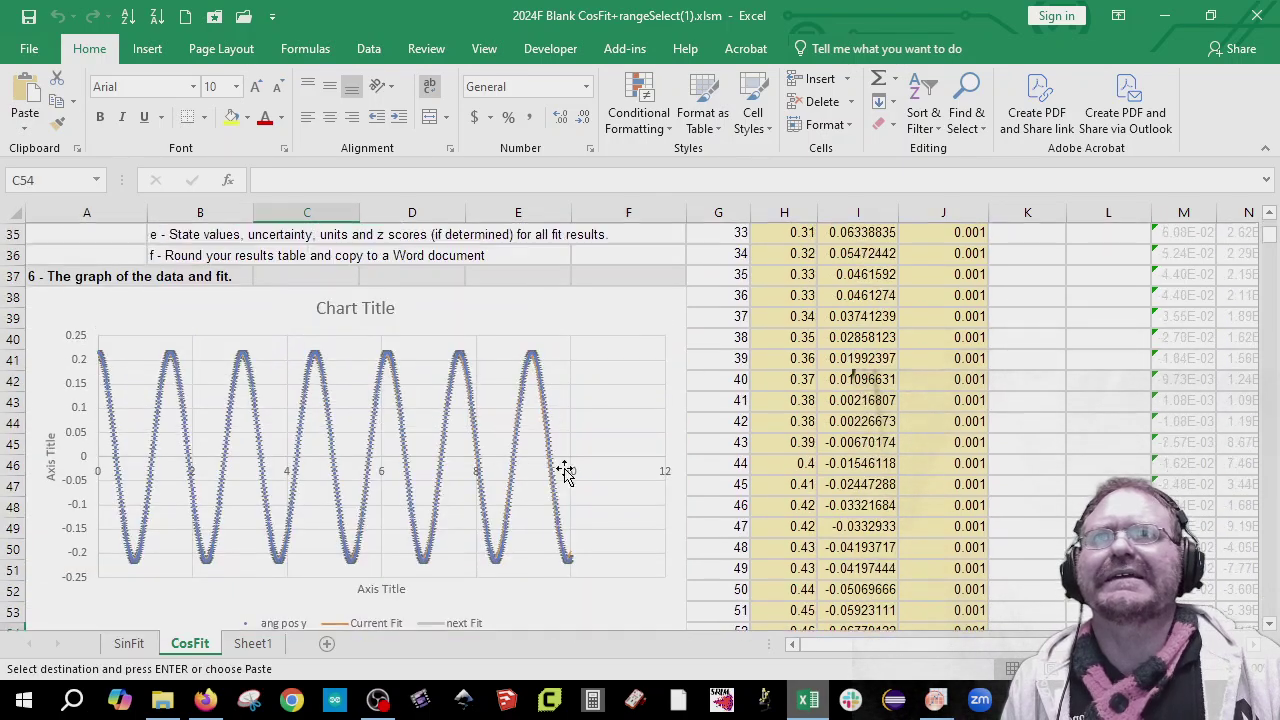
scroll(565, 470, "up", 5)
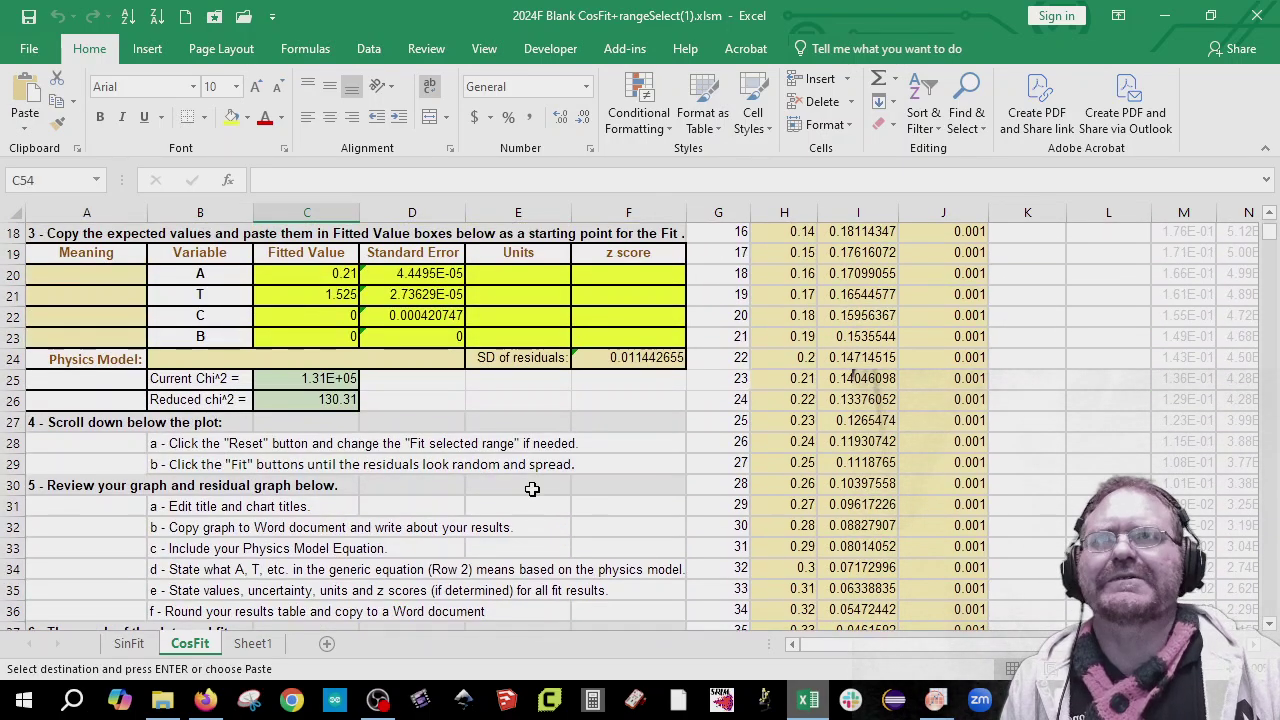
scroll(530, 495, "down", 4)
scroll(183, 465, "down", 2)
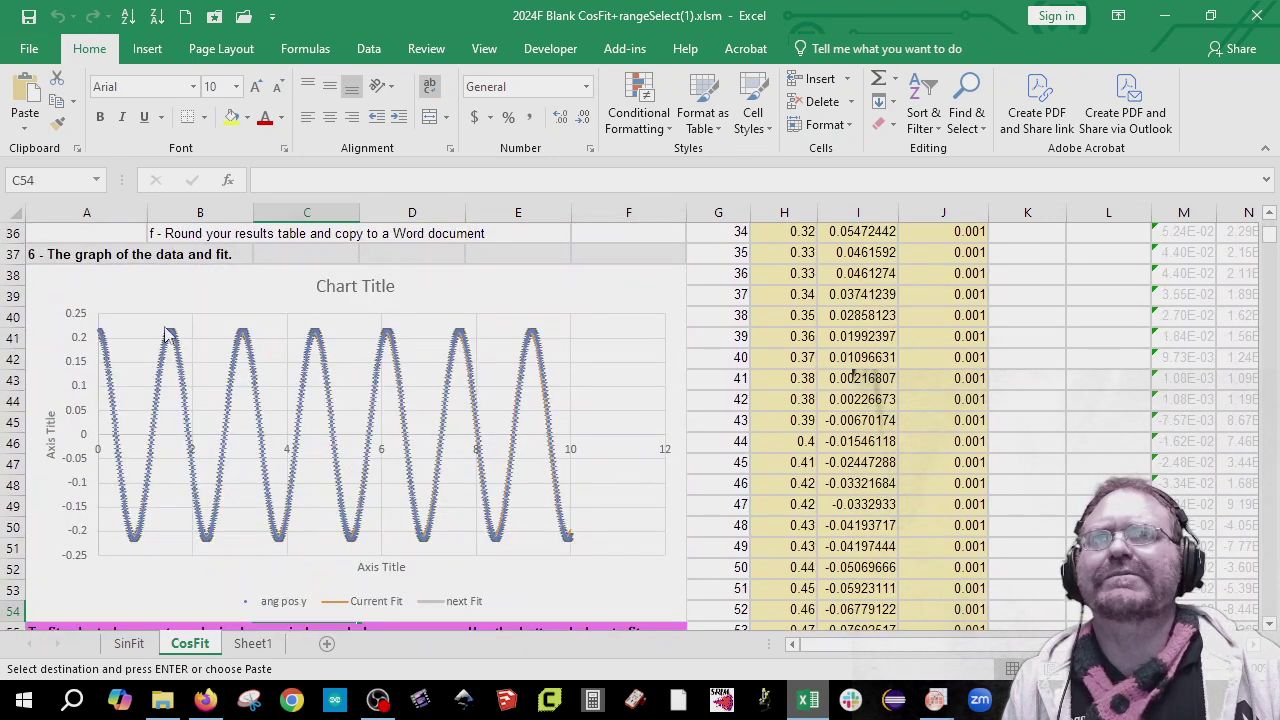
scroll(487, 483, "down", 5)
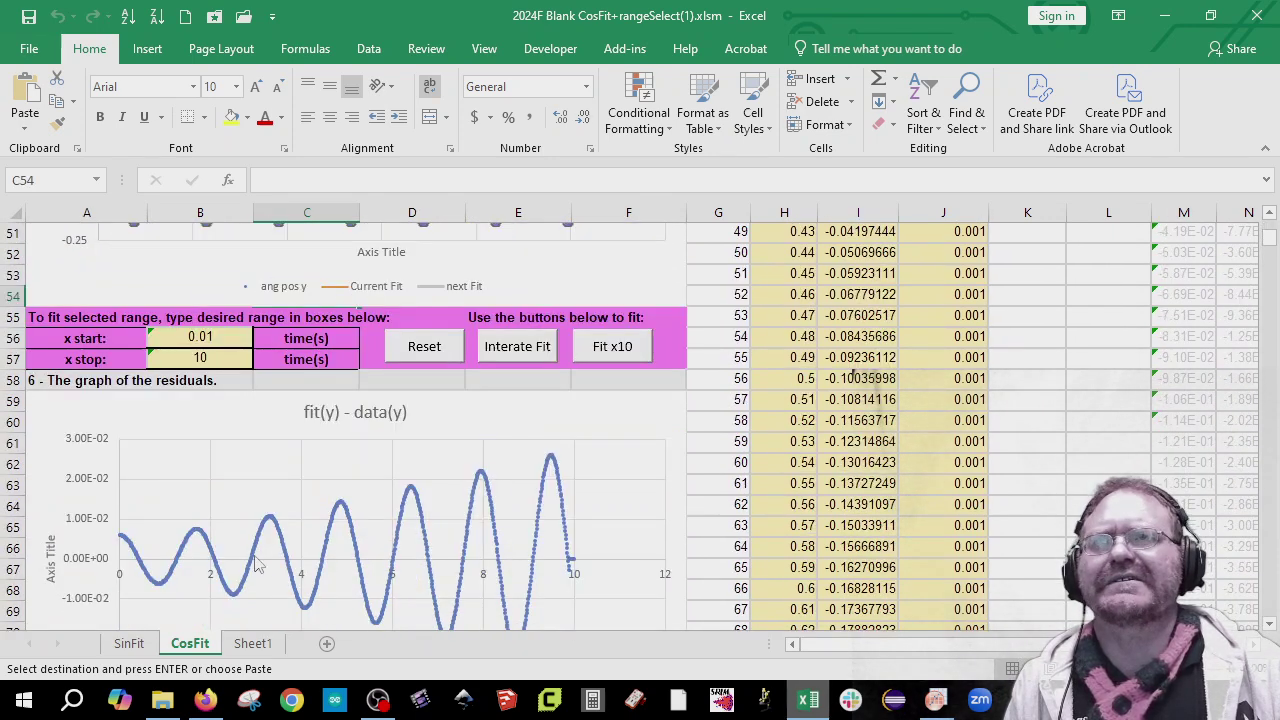
scroll(520, 535, "up", 2)
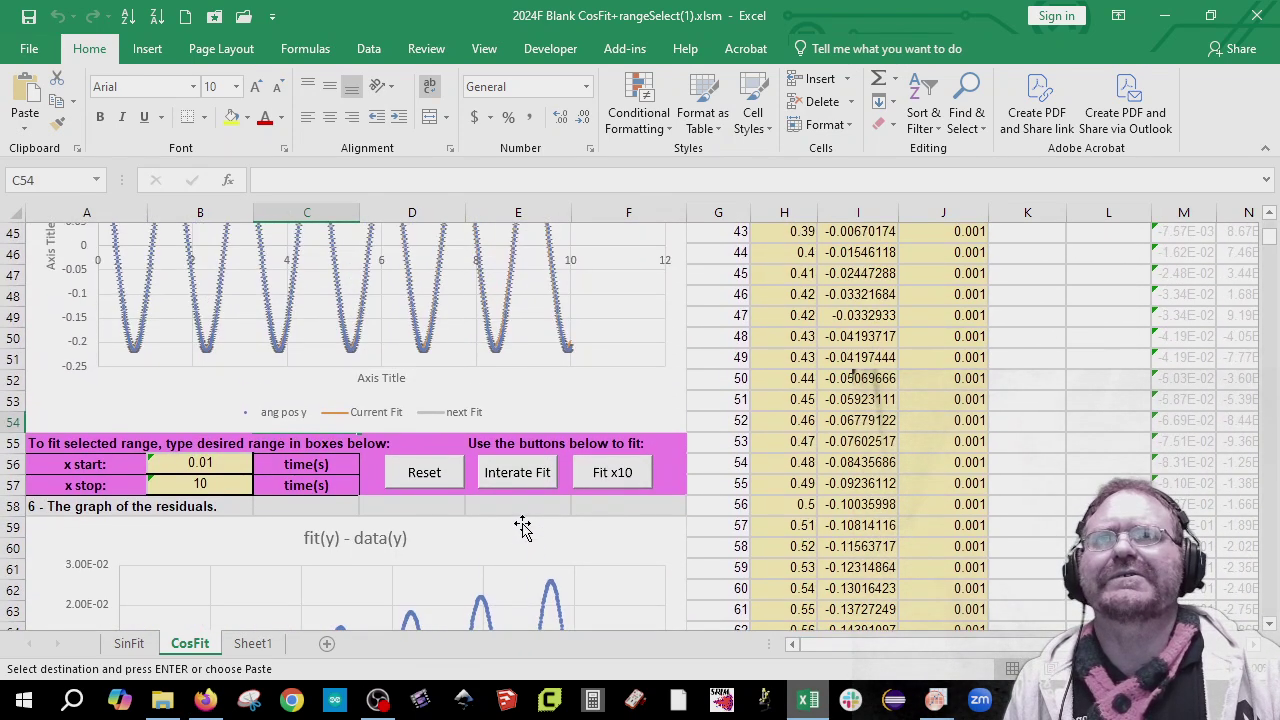
scroll(539, 538, "down", 6, "ctrl")
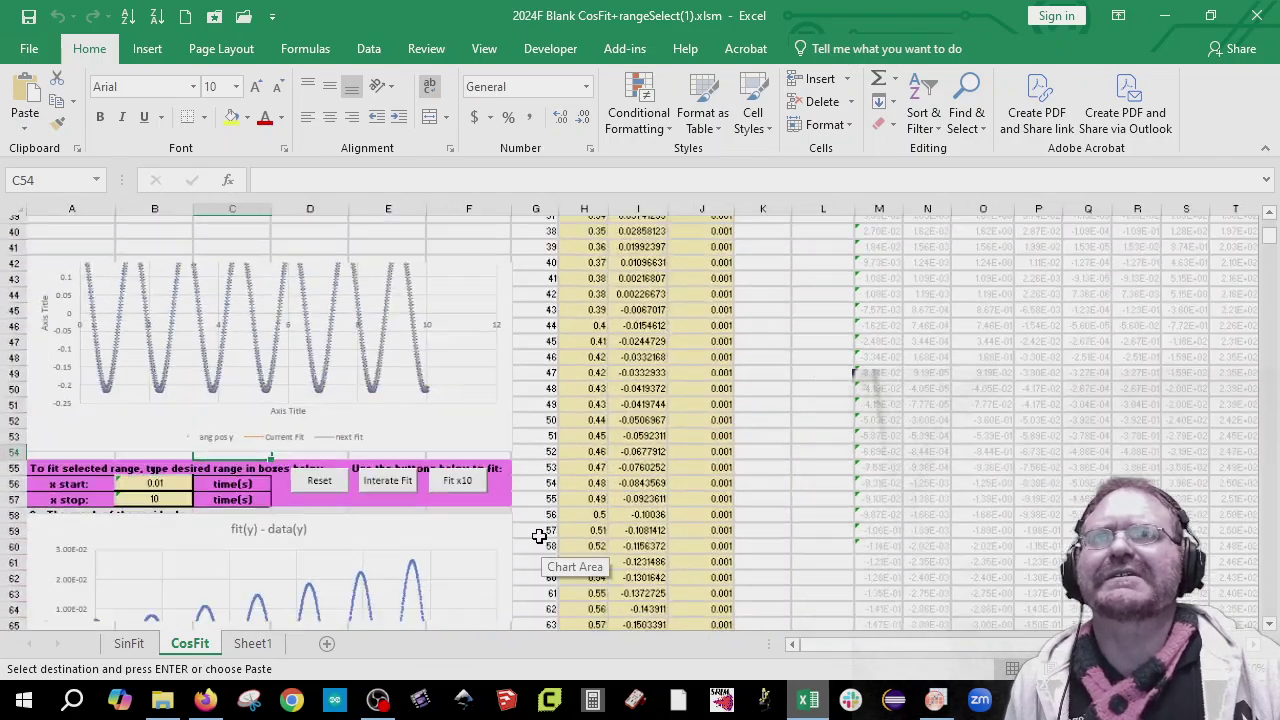
scroll(408, 534, "up", 6, "ctrl")
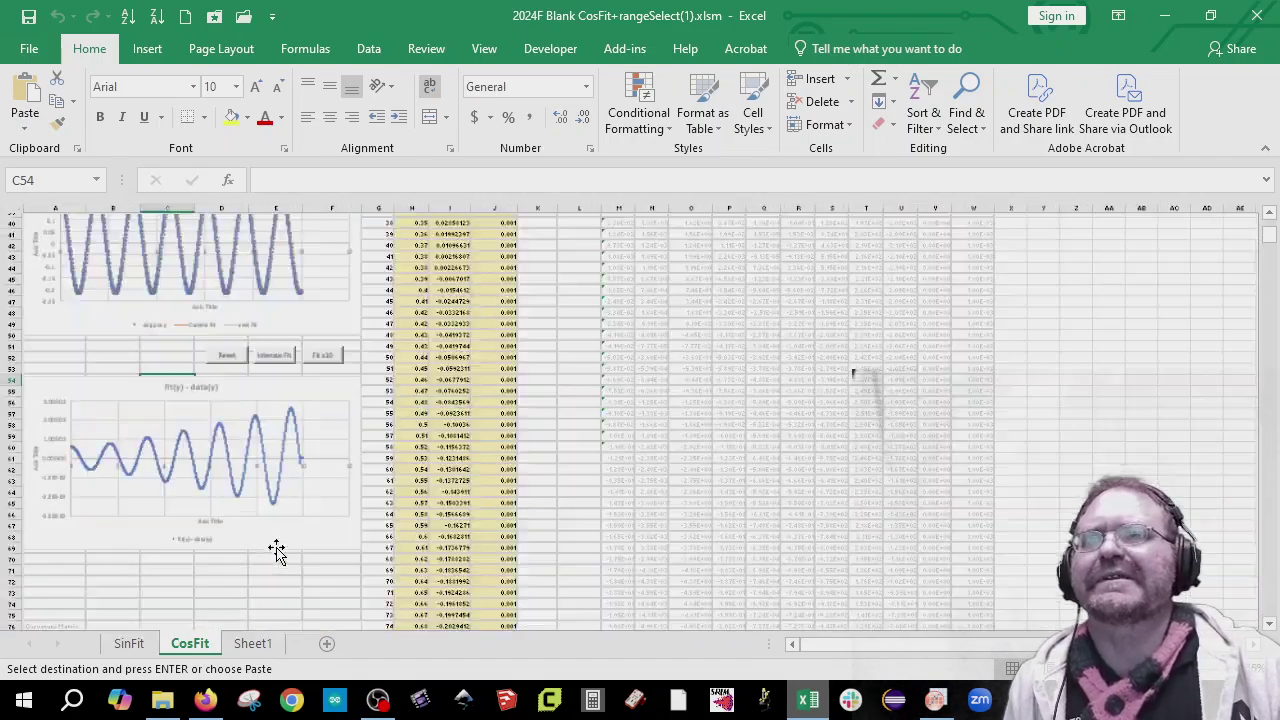
Step: Iterate the fit, including Fit x10, until it converges at A ≈ 0.2159 and T ≈ 1.5296
left_click(222, 458)
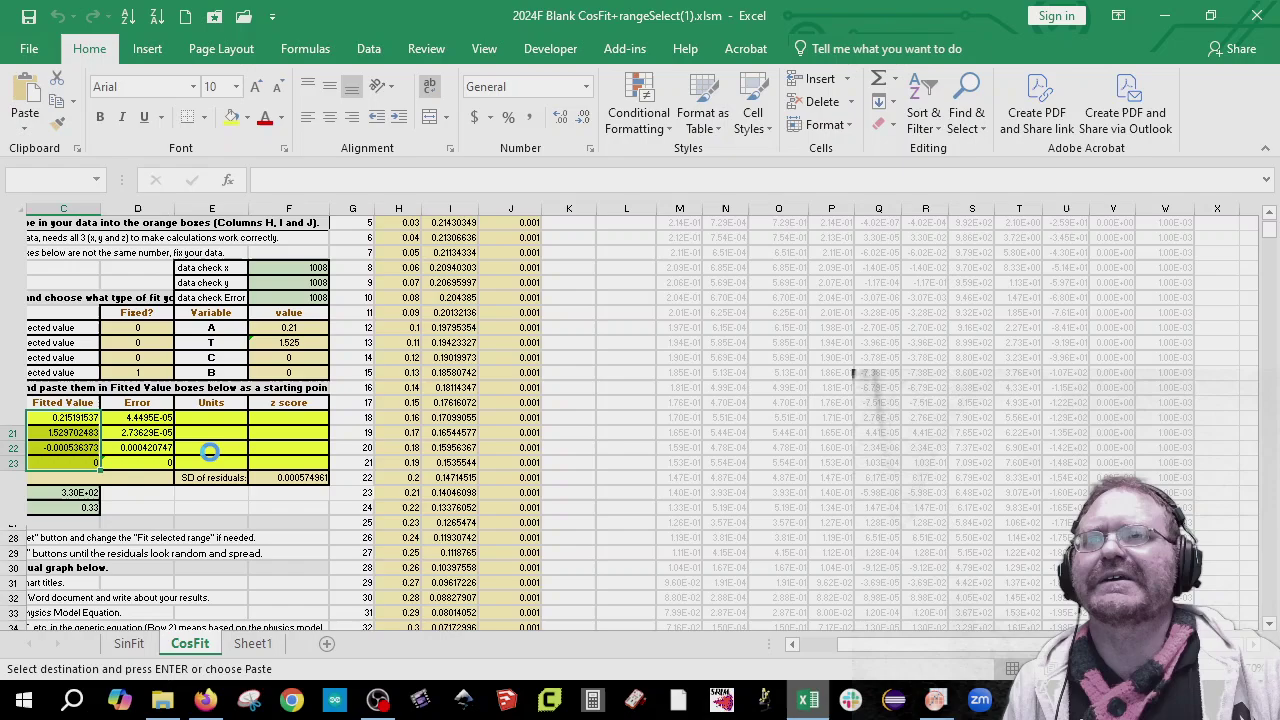
left_click(212, 453)
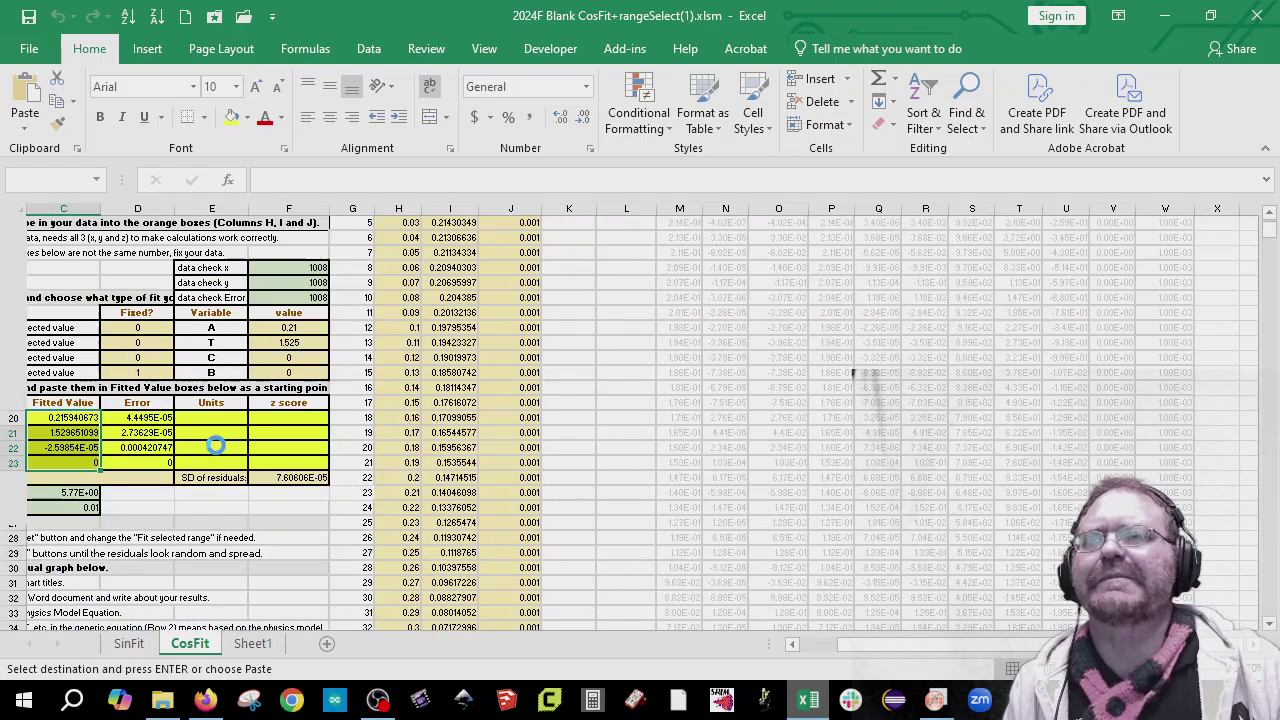
left_click(285, 453)
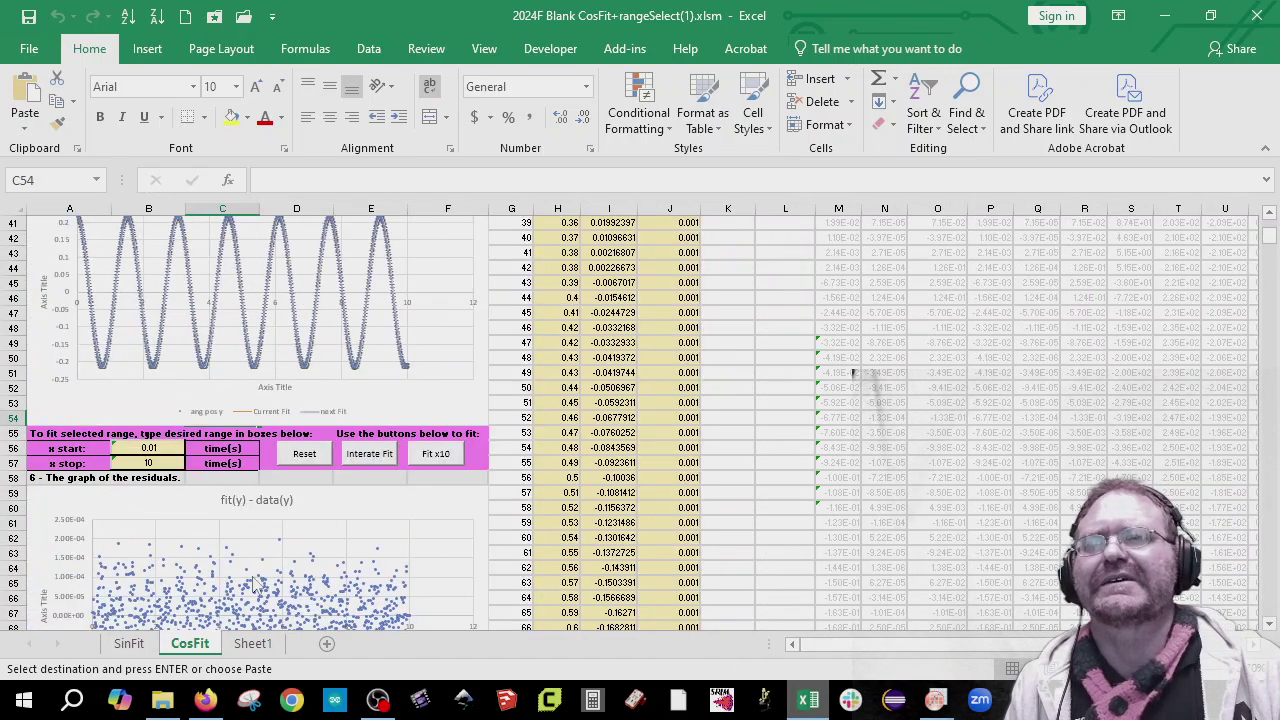
scroll(255, 585, "down", 2)
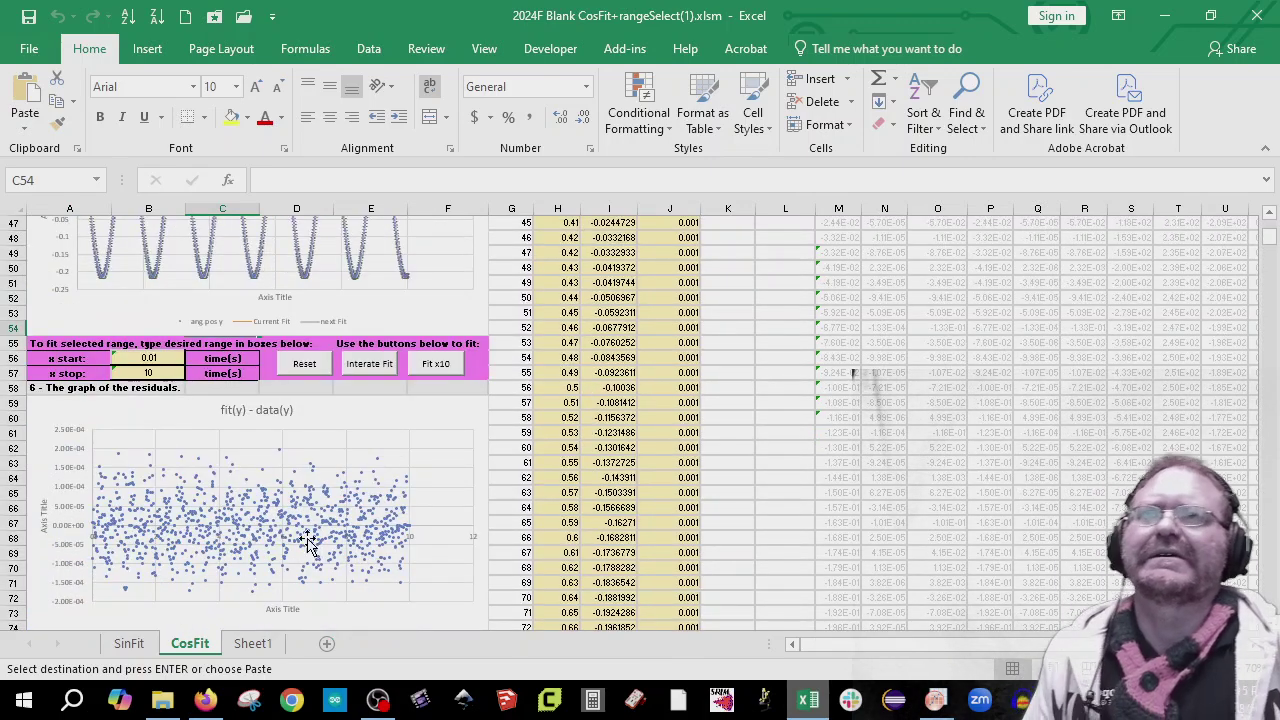
scroll(357, 540, "up", 9)
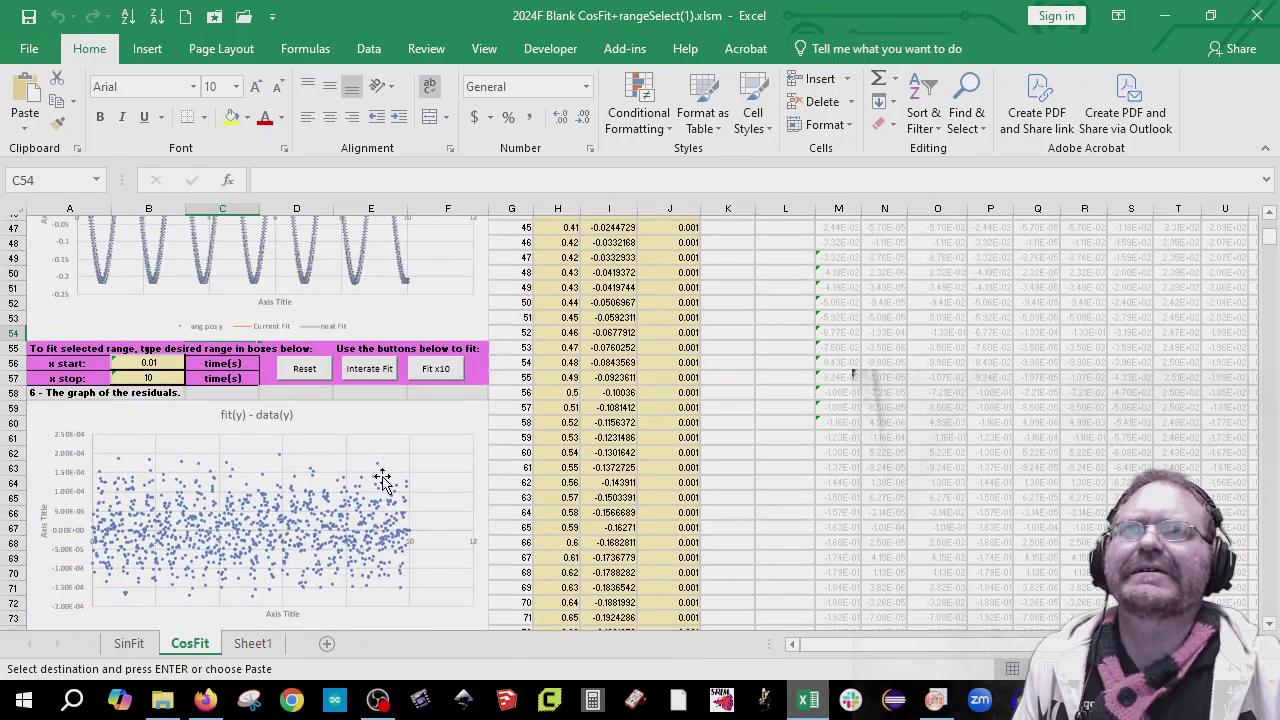
scroll(375, 487, "up", 1)
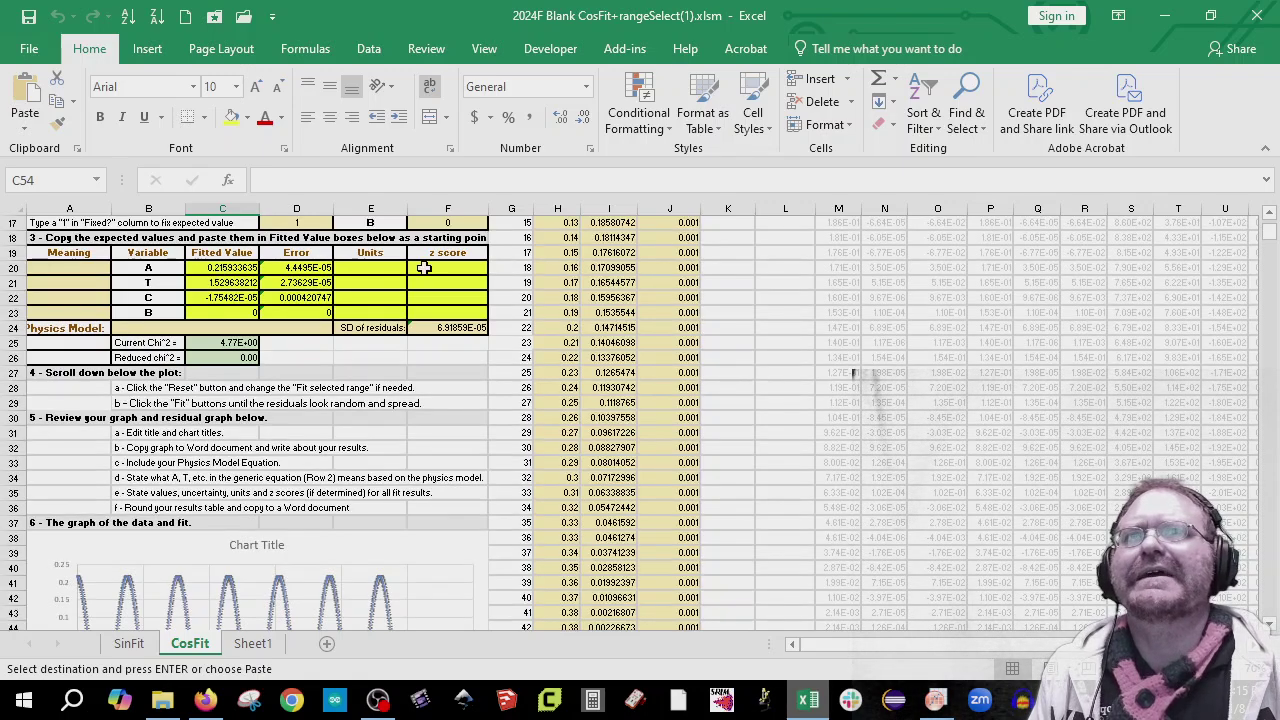
scroll(388, 297, "up", 2)
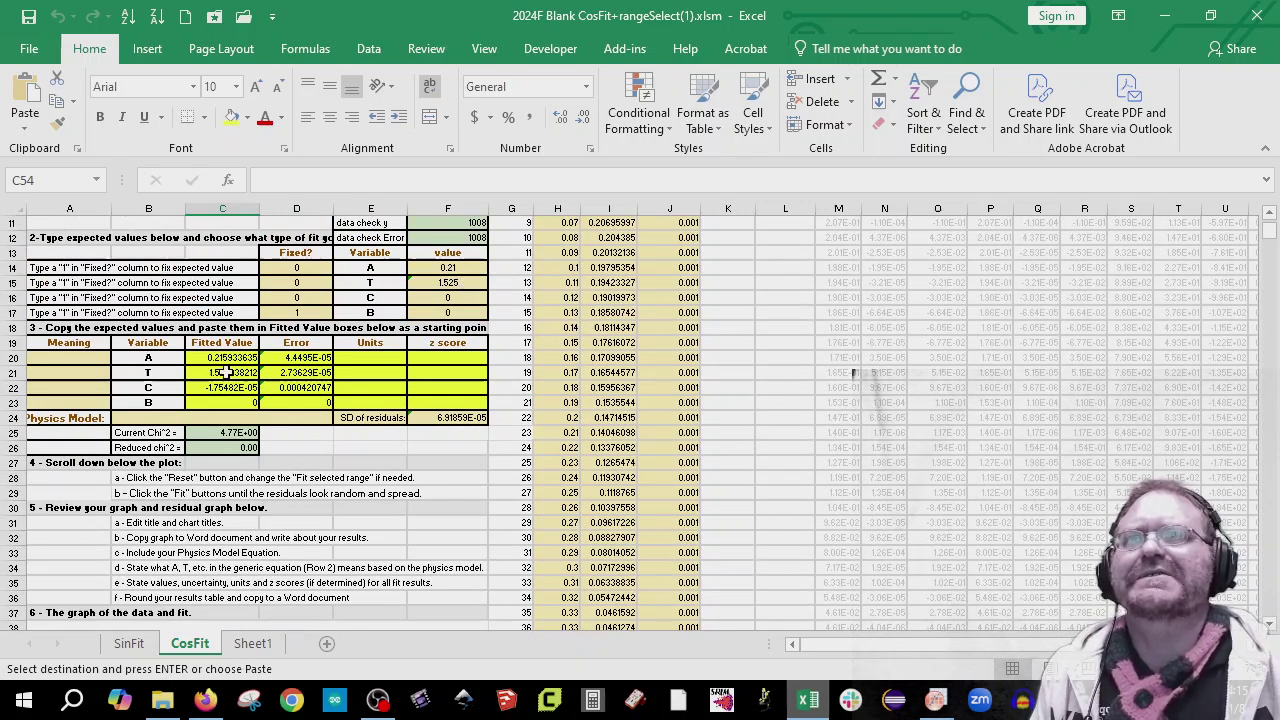
Step: Paste the fit results into C20:D22 as Number with 5 decimals, and C's row with 4
left_click_drag(210, 360, 310, 388)
key("ctrl+v")
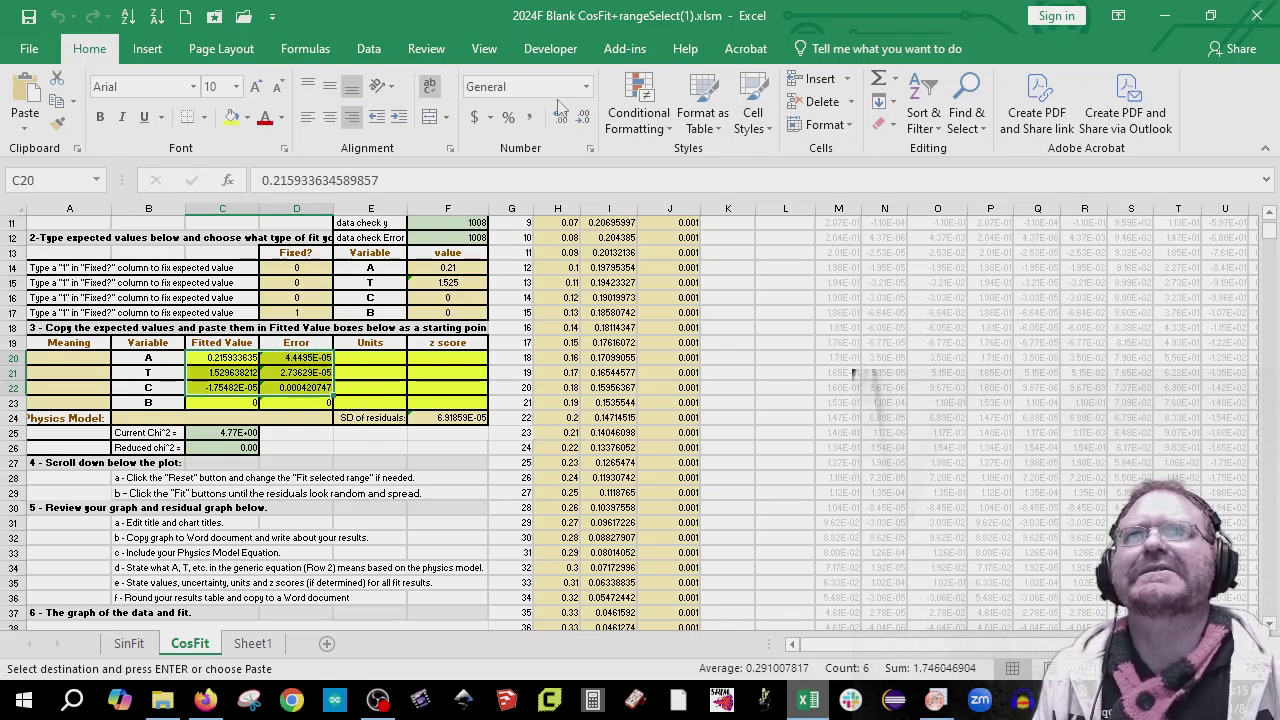
left_click(586, 87)
left_click(539, 172)
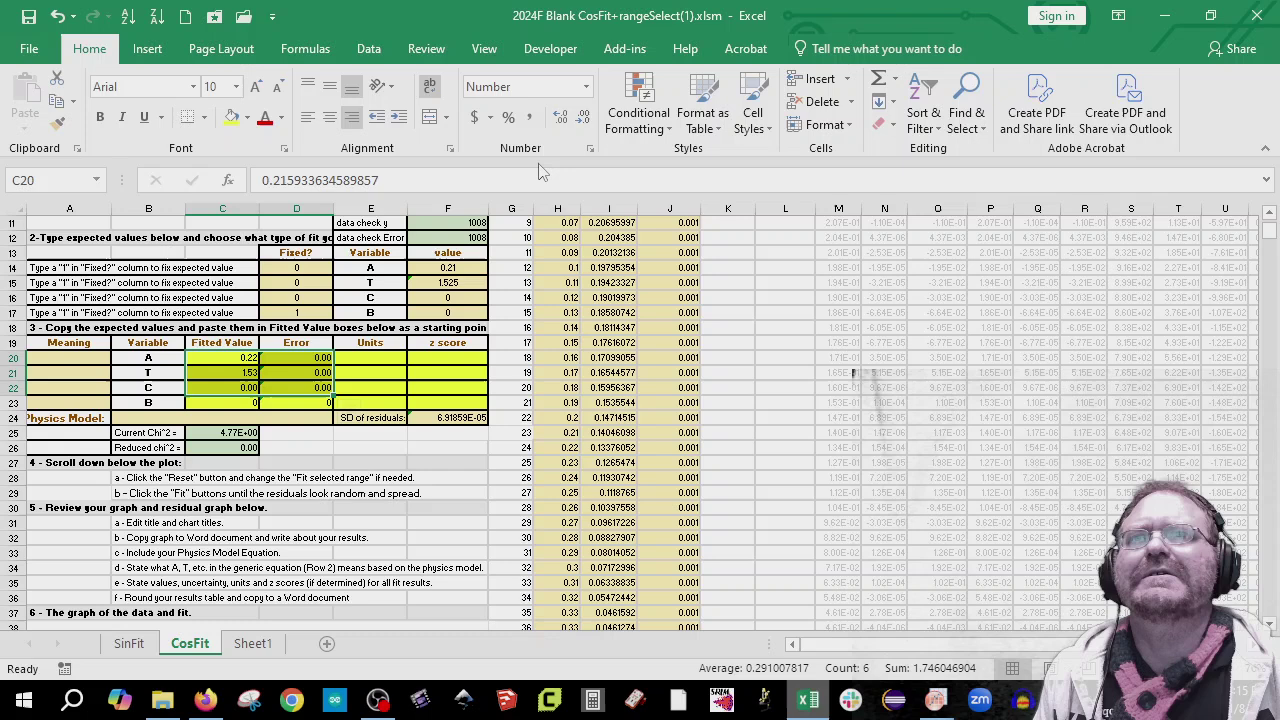
left_click(561, 122)
left_click(561, 122)
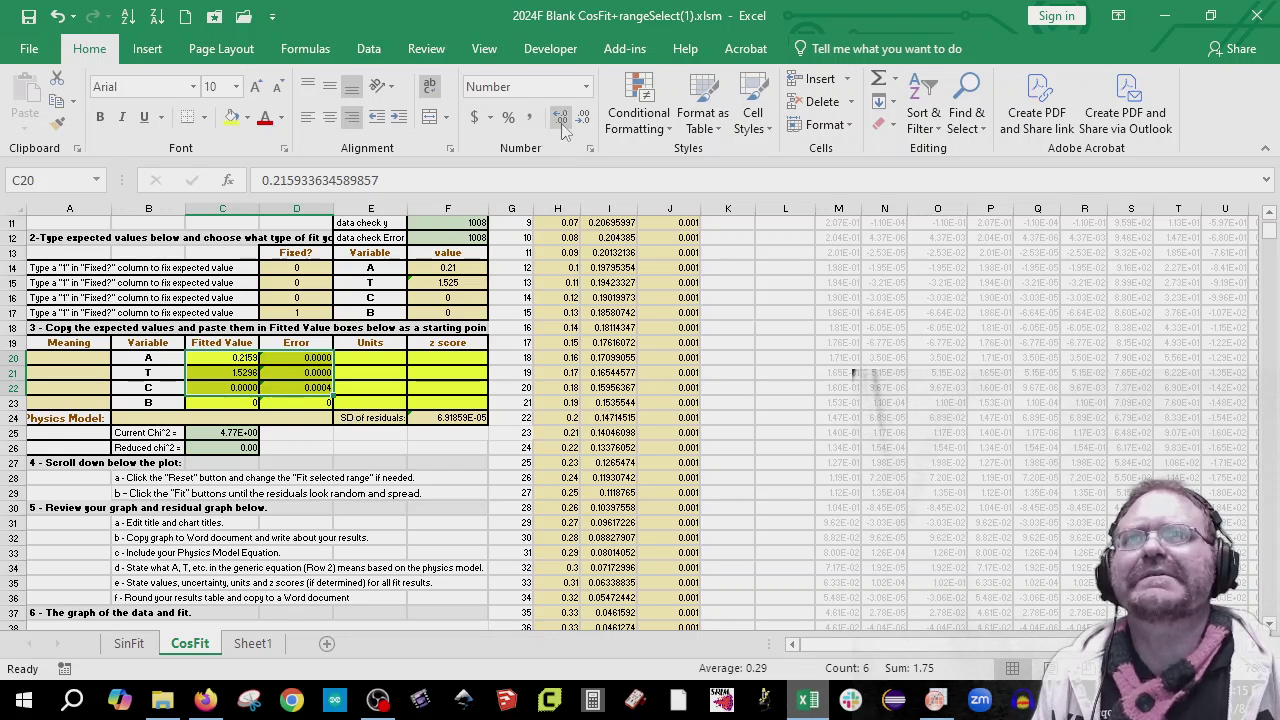
left_click(561, 122)
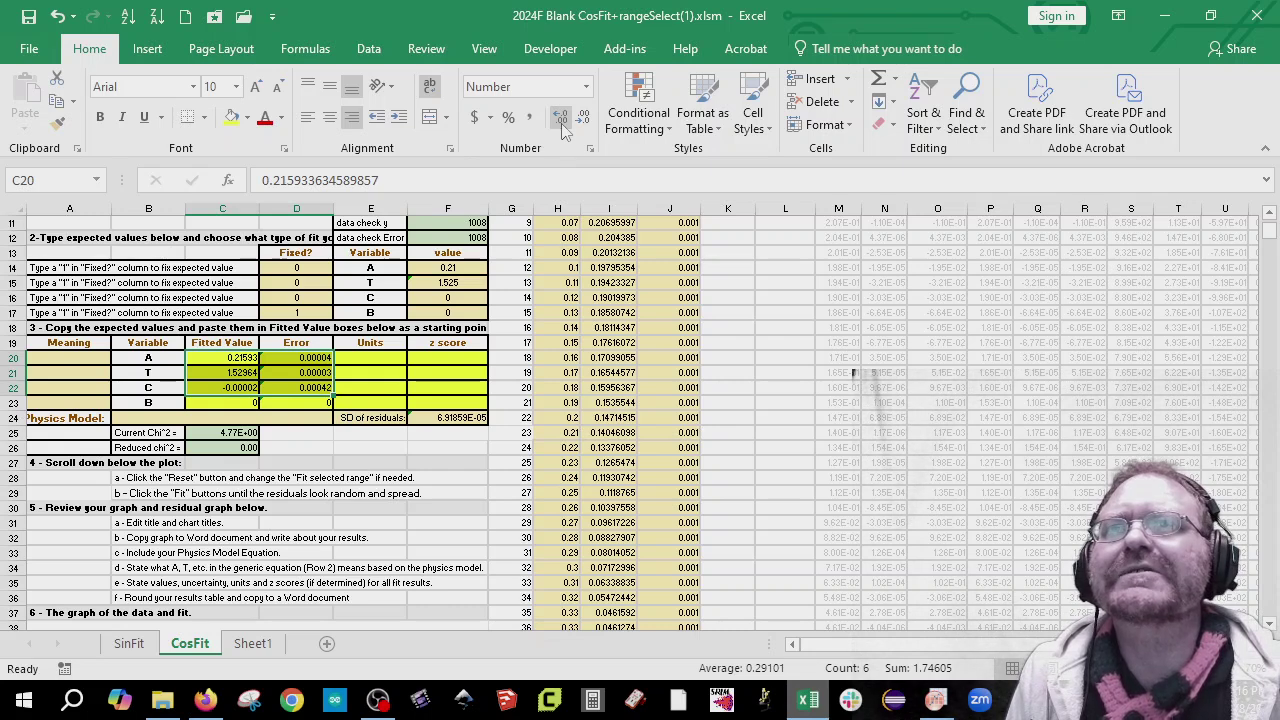
left_click_drag(217, 388, 307, 391)
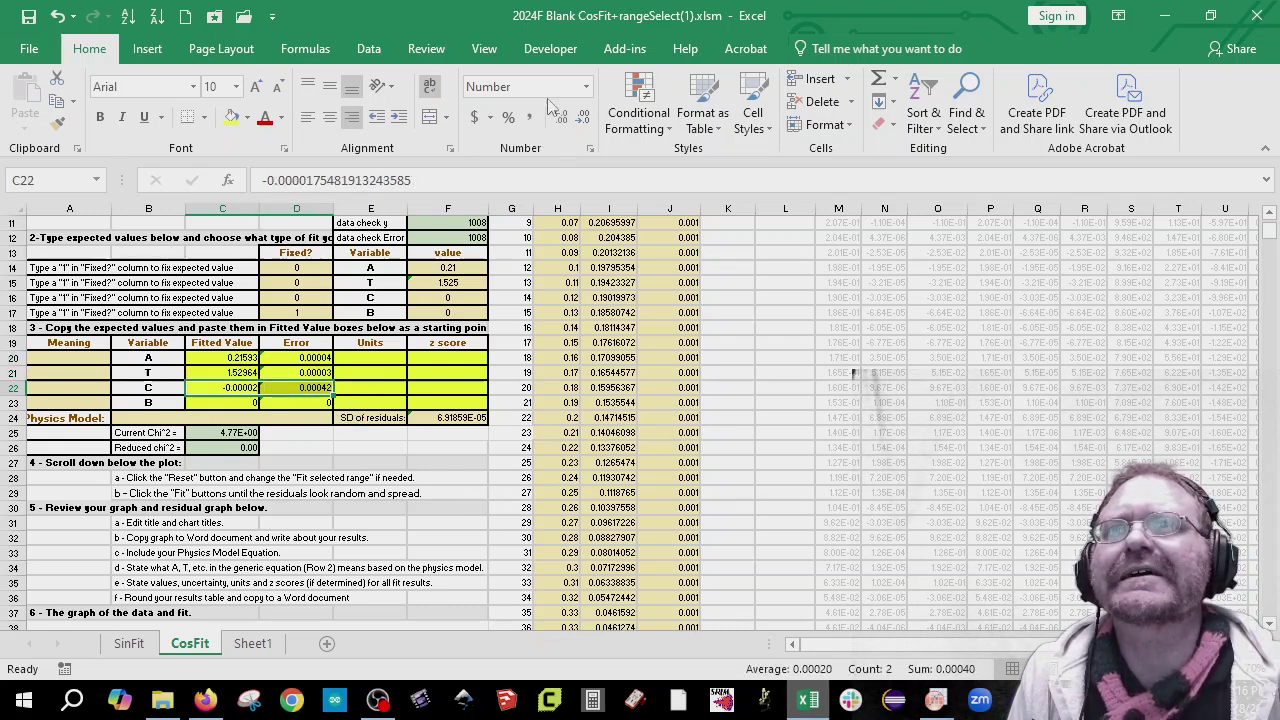
left_click(586, 118)
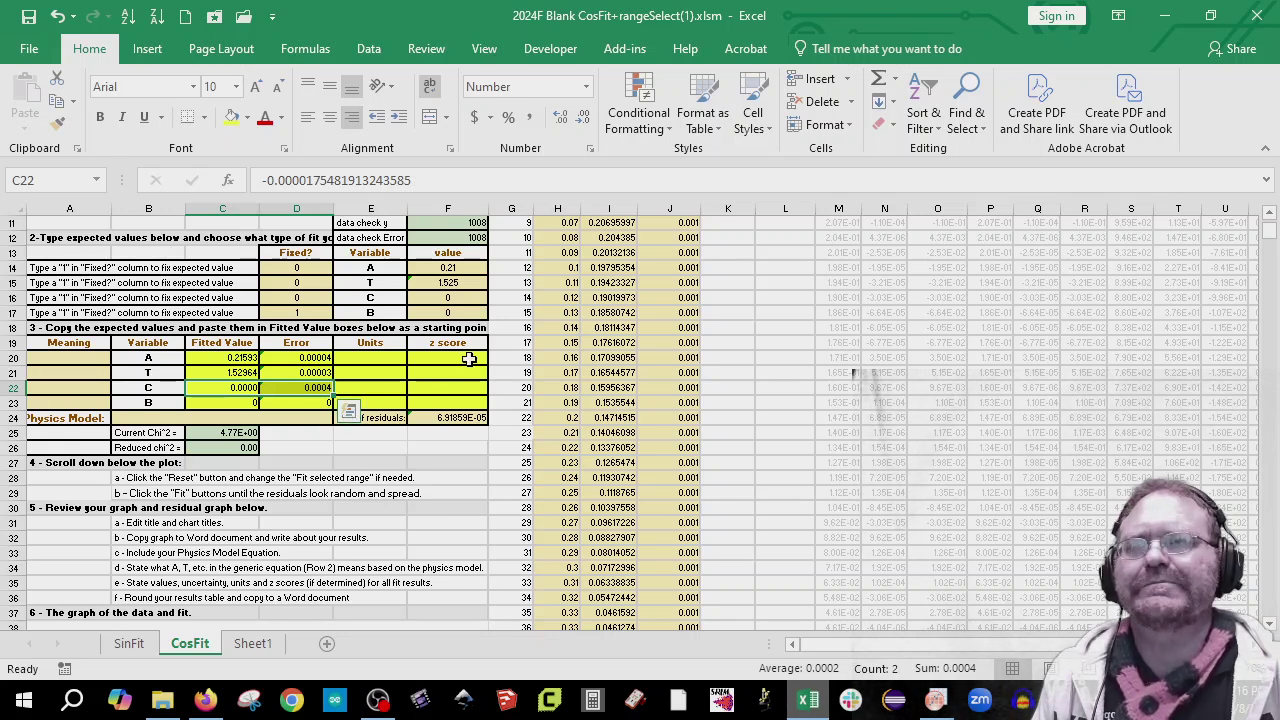
Step: Review the Meaning cells for variables A, T, C and B
left_click(145, 417)
scroll(190, 425, "up", 2)
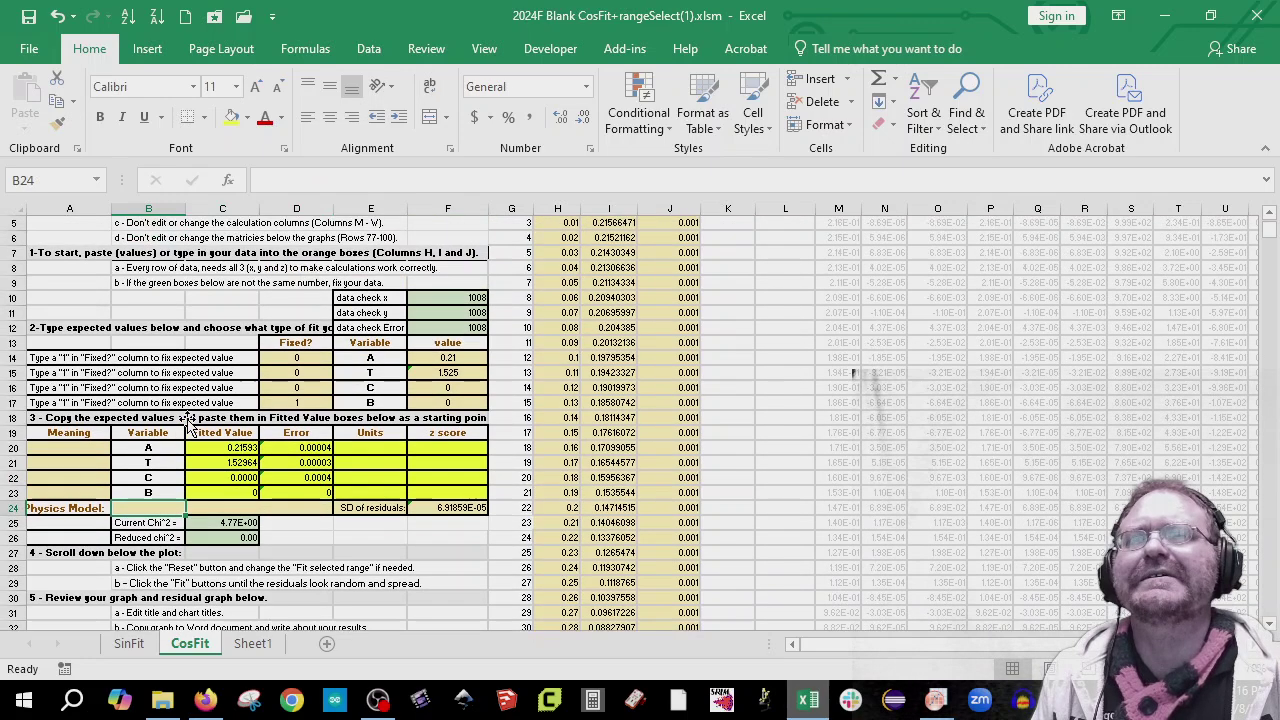
scroll(183, 418, "up", 2)
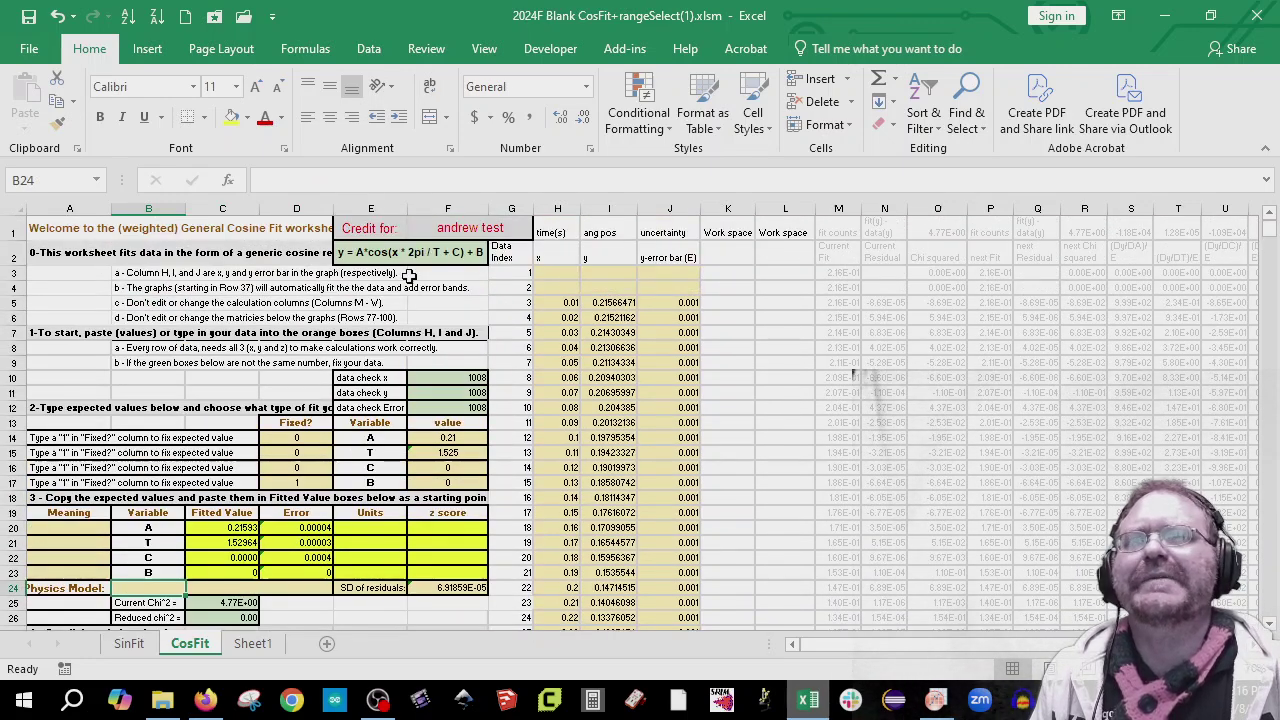
scroll(390, 394, "down", 2)
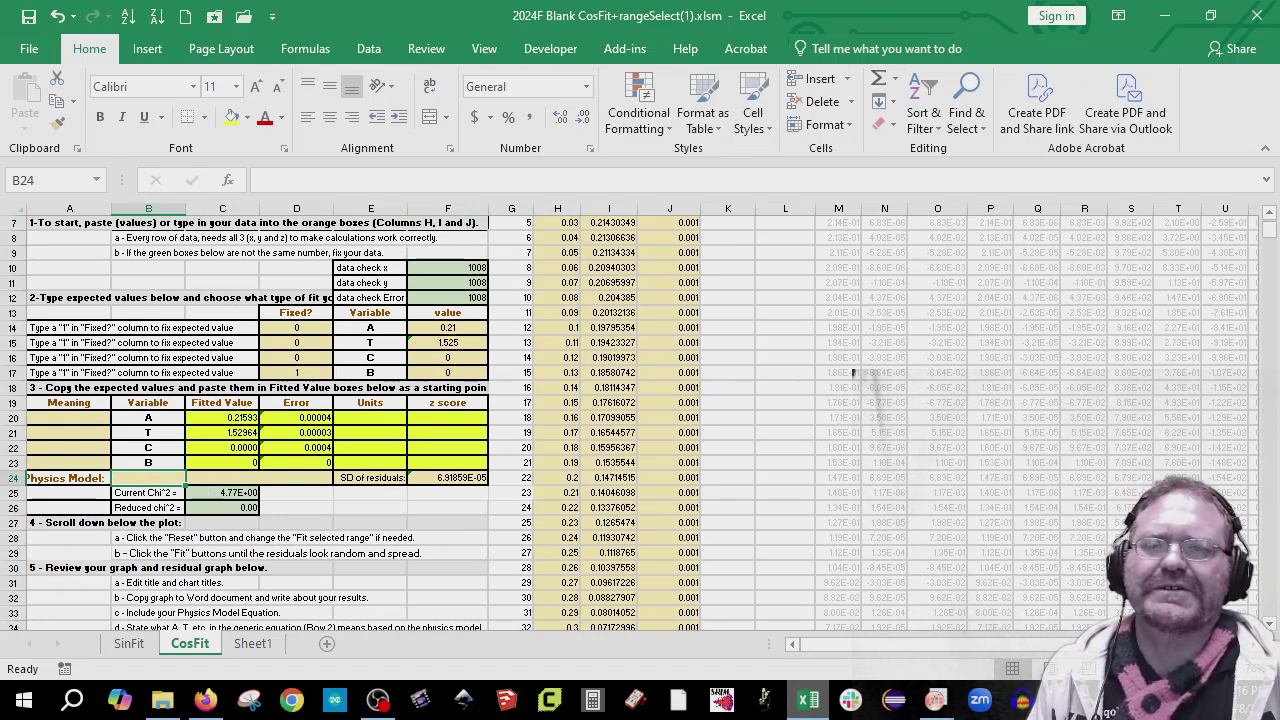
left_click(102, 418)
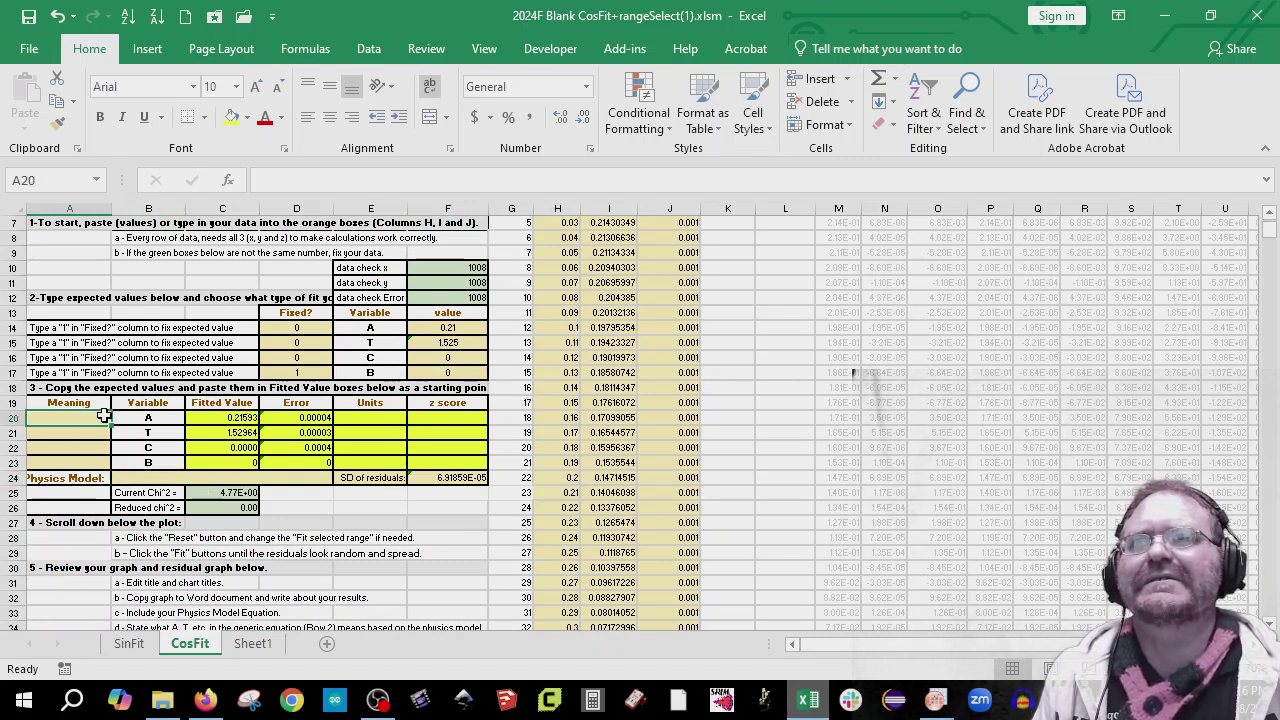
left_click(160, 418)
left_click(63, 420)
left_click(75, 447)
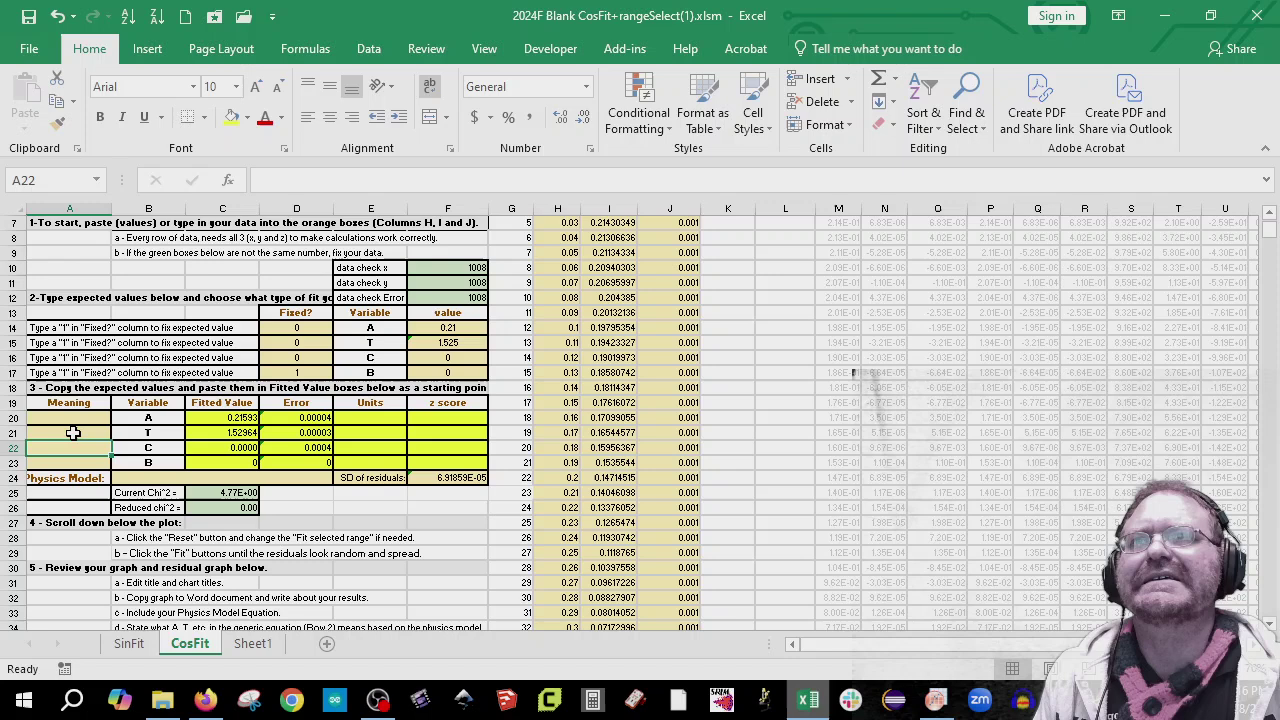
left_click(82, 459)
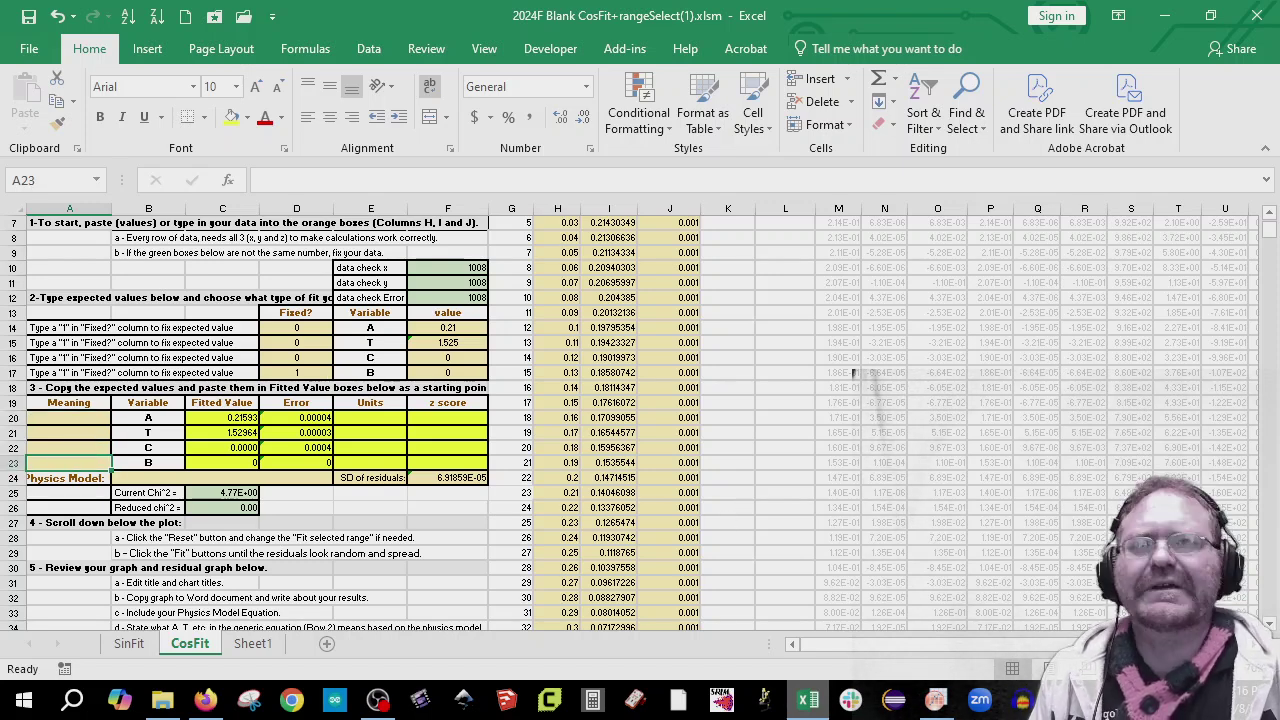
scroll(640, 487, "up", 2)
Step: Copy CosFit's time and ang pos columns H:I into Sheet1 column A as values only
left_click_drag(556, 208, 614, 208)
key("ctrl+c")
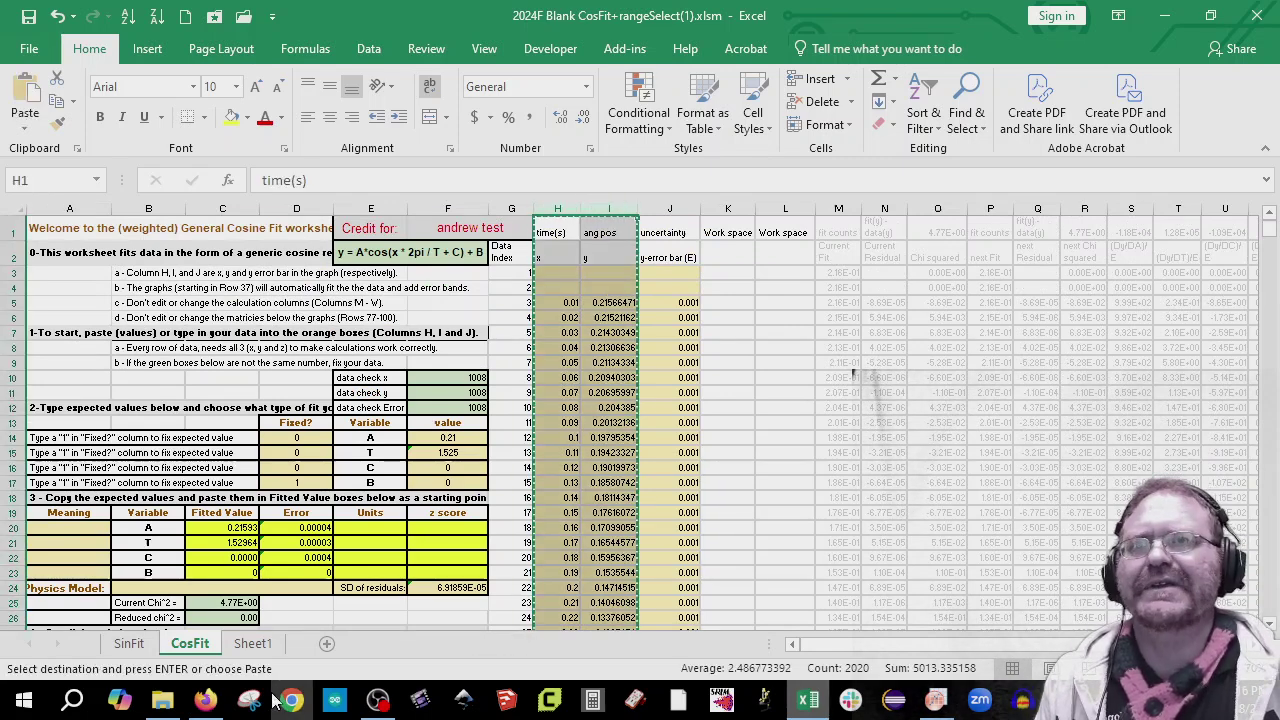
left_click(255, 643)
left_click(68, 213)
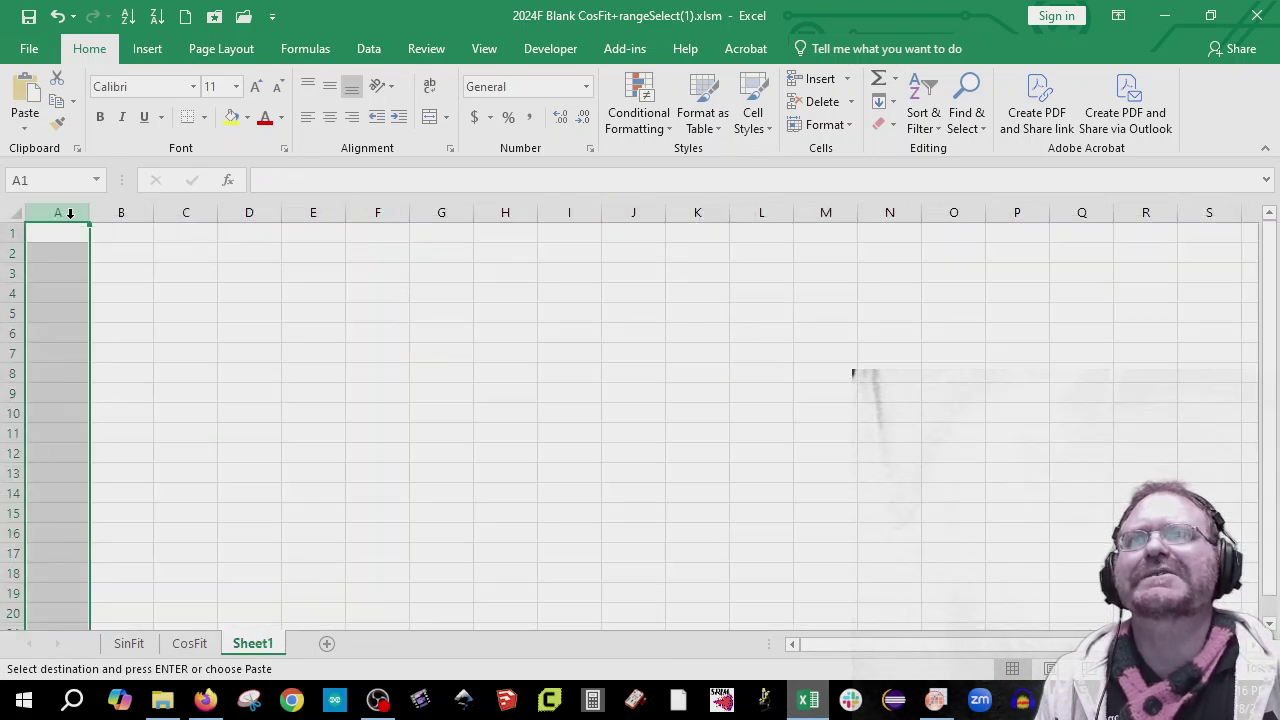
right_click(70, 214)
left_click(147, 311)
left_click(366, 389)
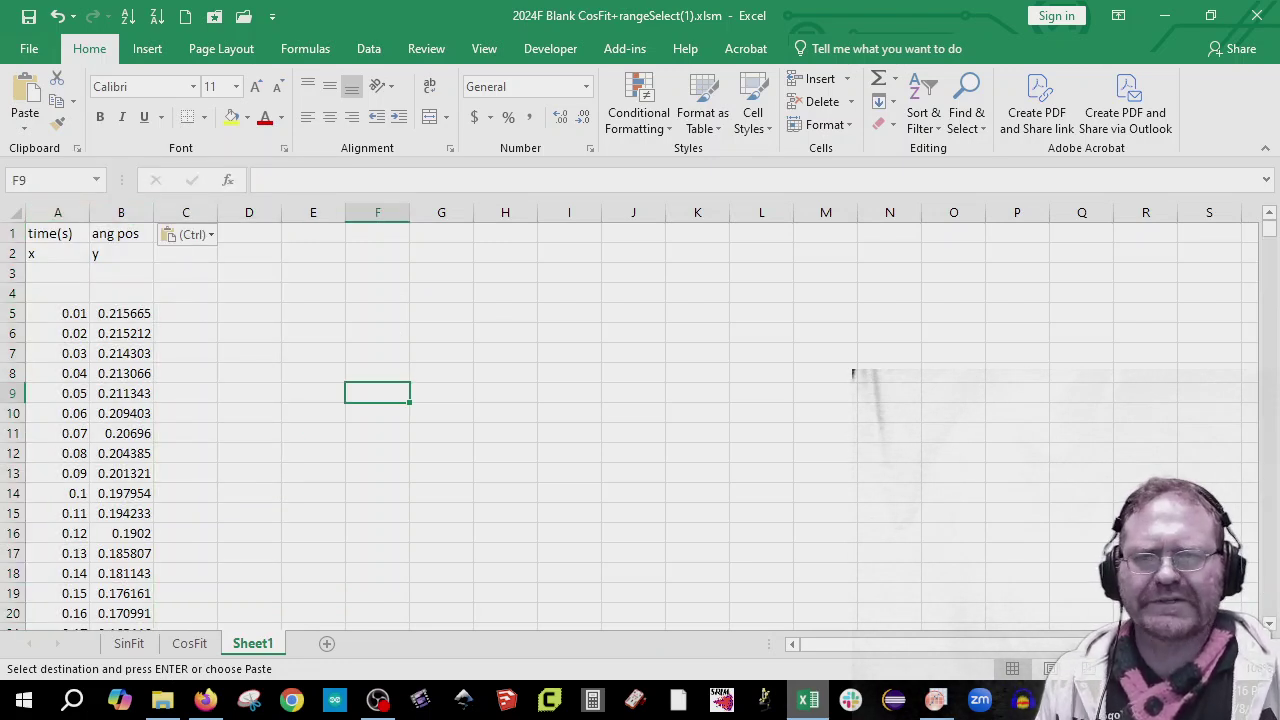
left_click(228, 311)
left_click(171, 310)
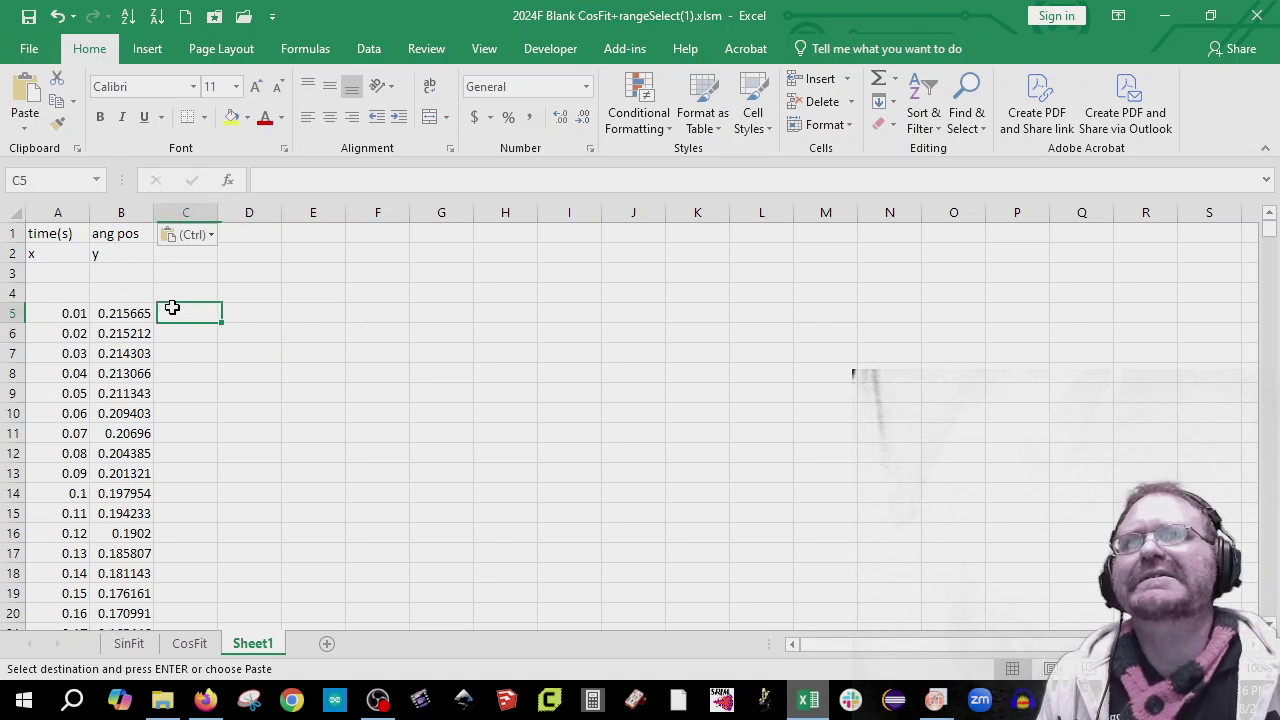
Step: Head columns C and D with w and a
key("Escape")
left_click(192, 234)
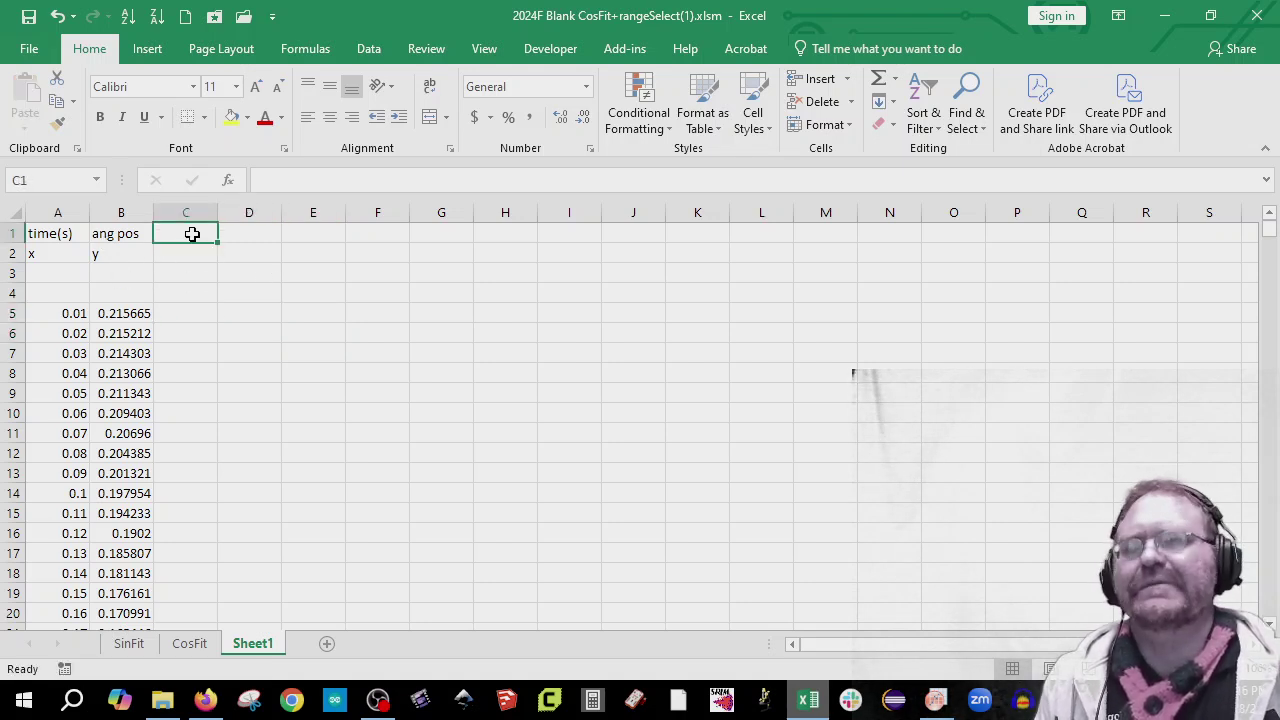
type("w")
key("Tab")
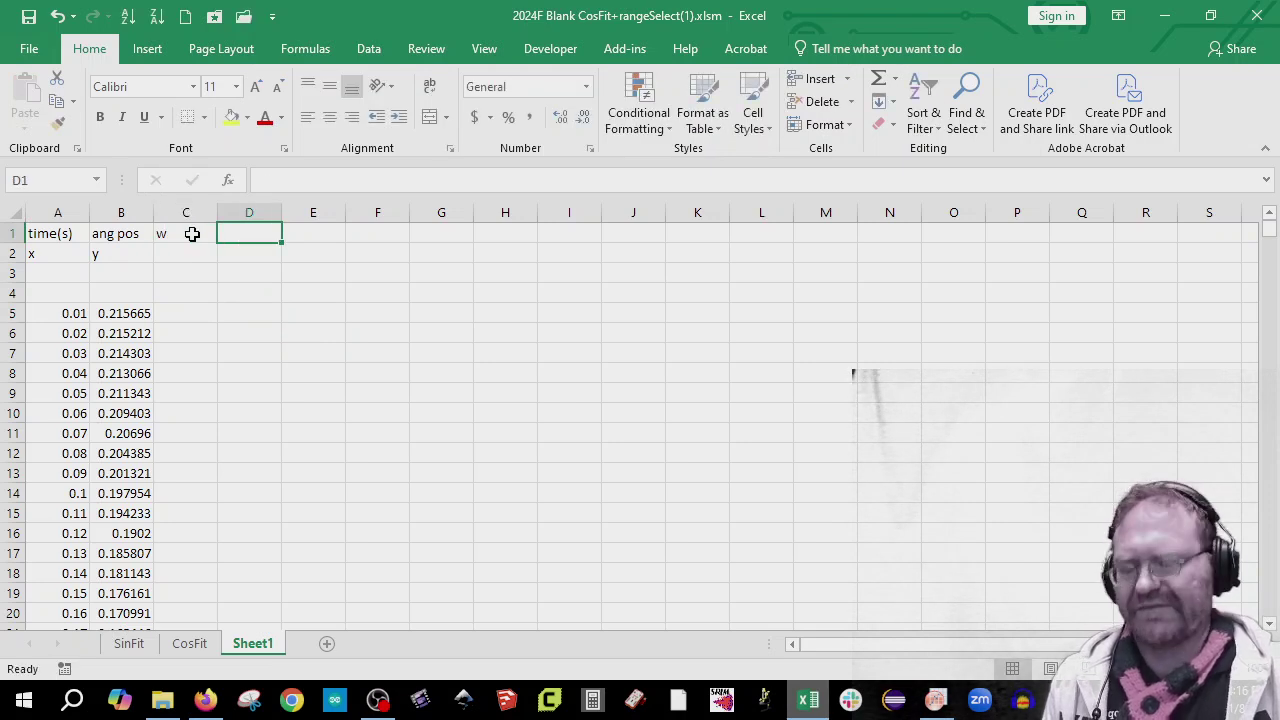
type("a")
key("Return")
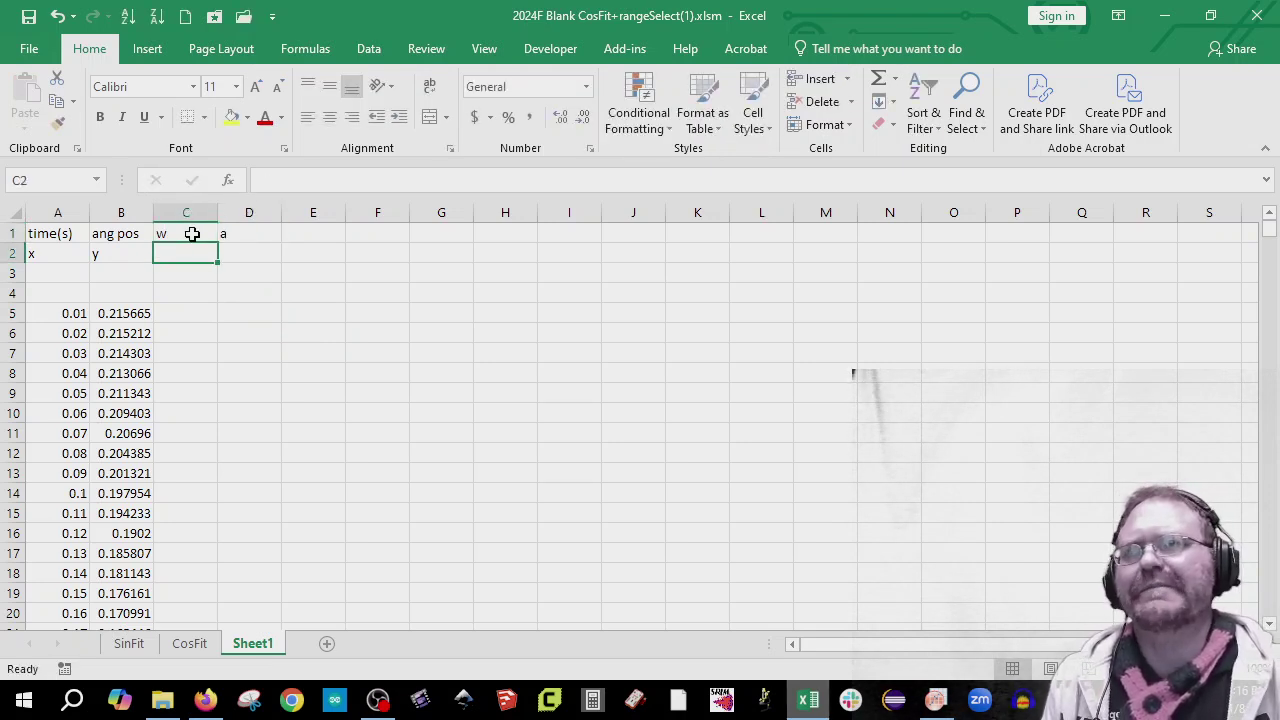
Step: Fill the units row with rad, rad/s and rad/s^2 under ang pos, w and a
key("Left")
type("ra")
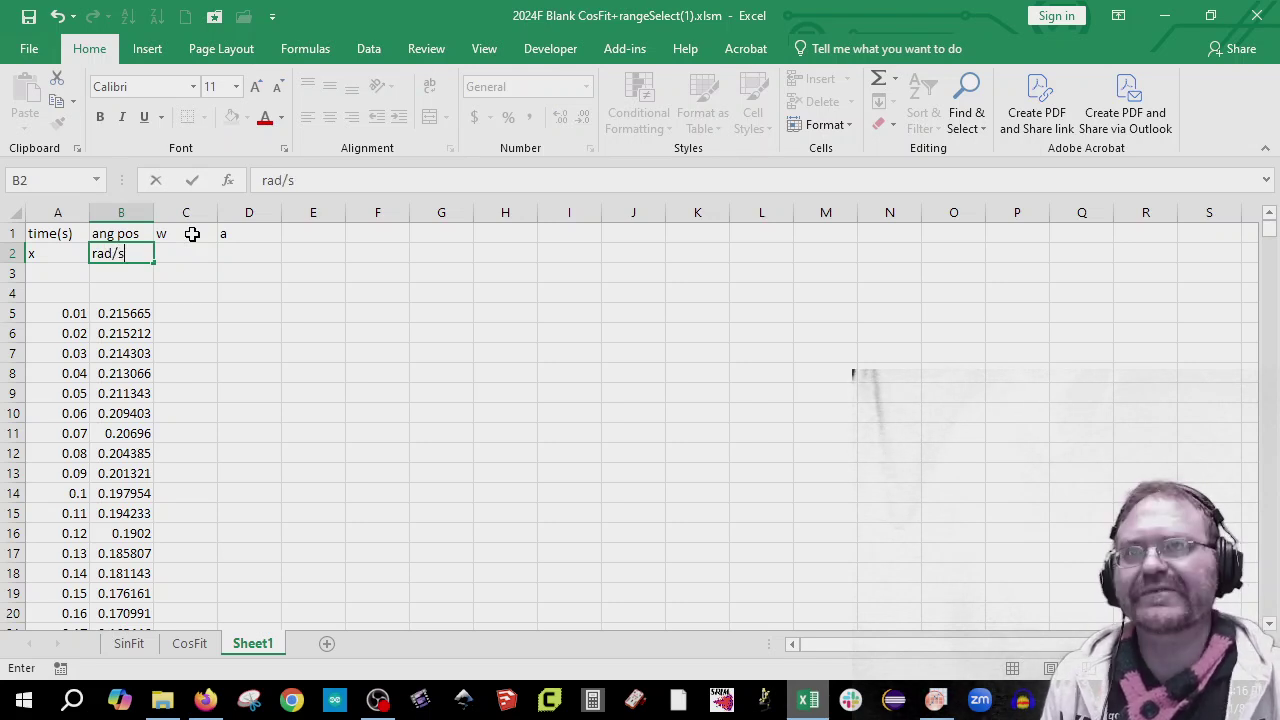
key("Tab")
key("Left")
type("rad")
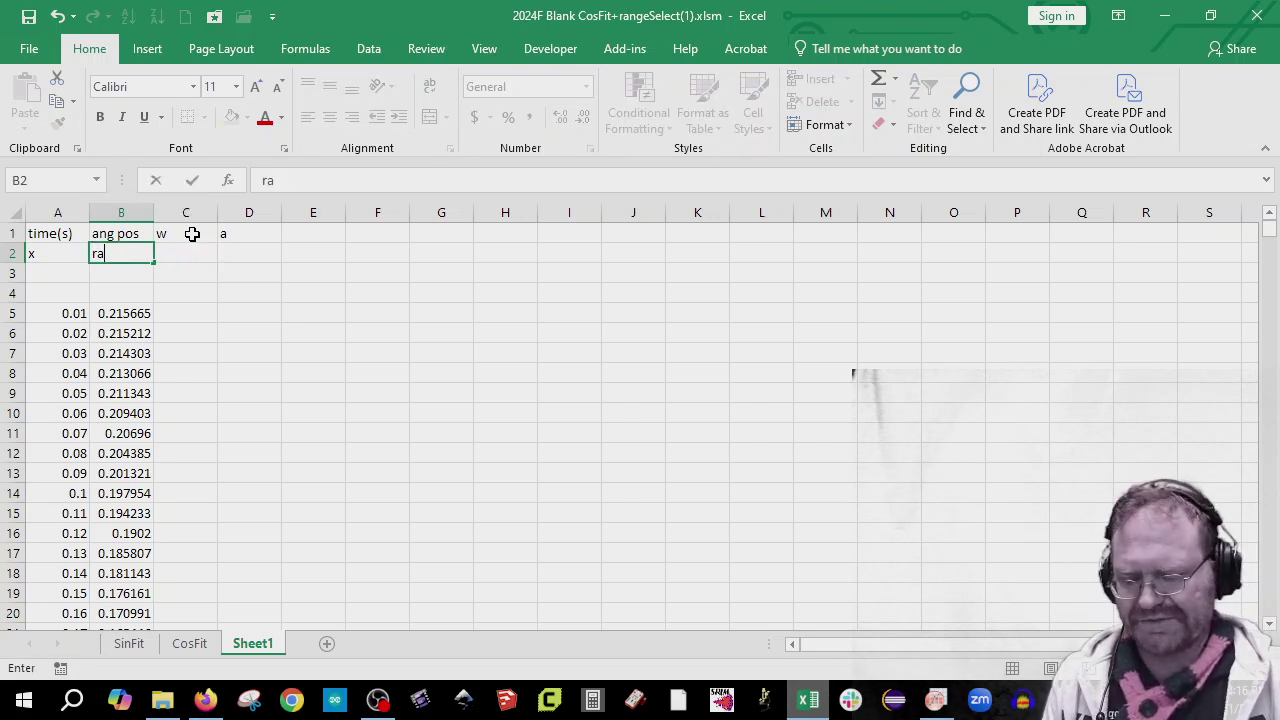
key("Tab")
type("rad")
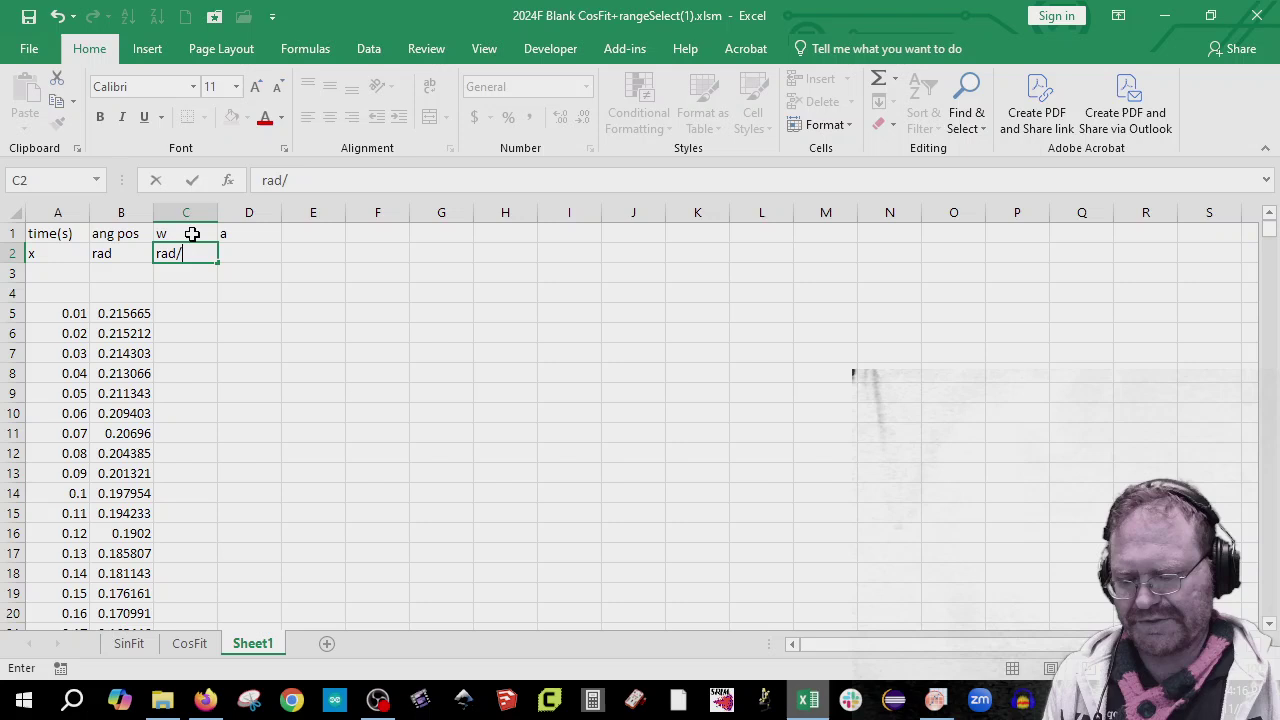
key("Tab")
type("ra")
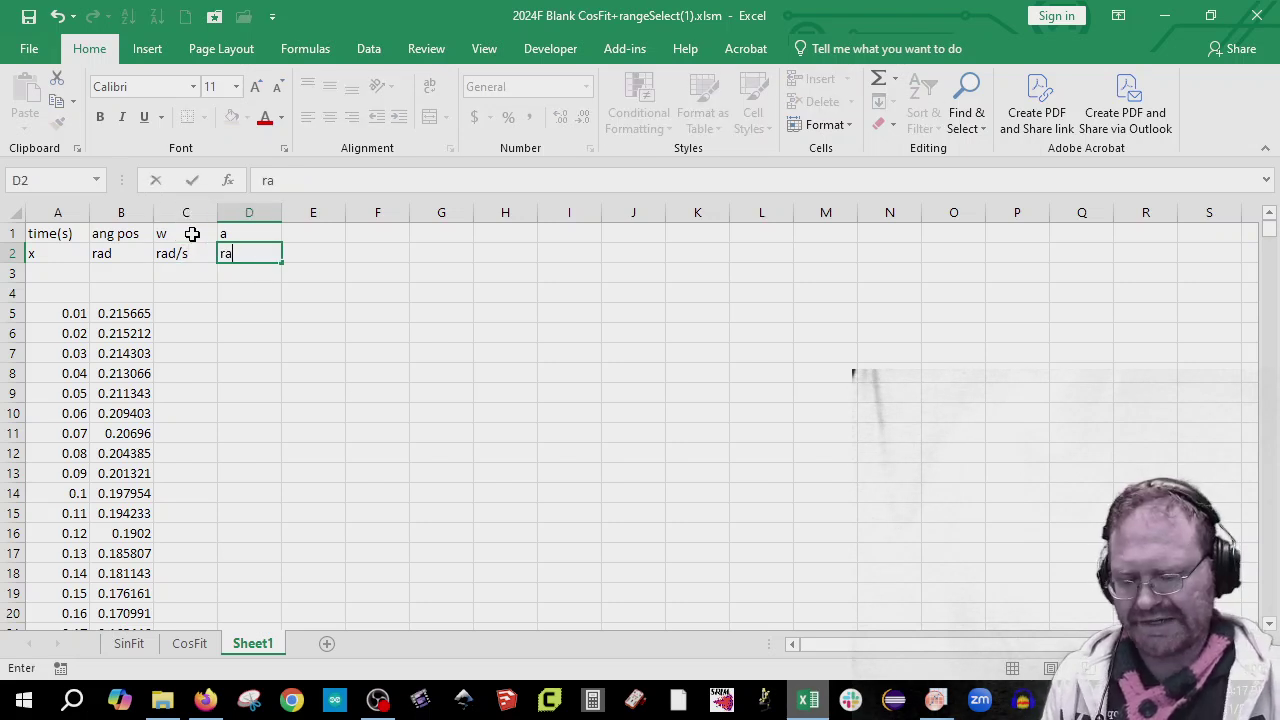
key("Return")
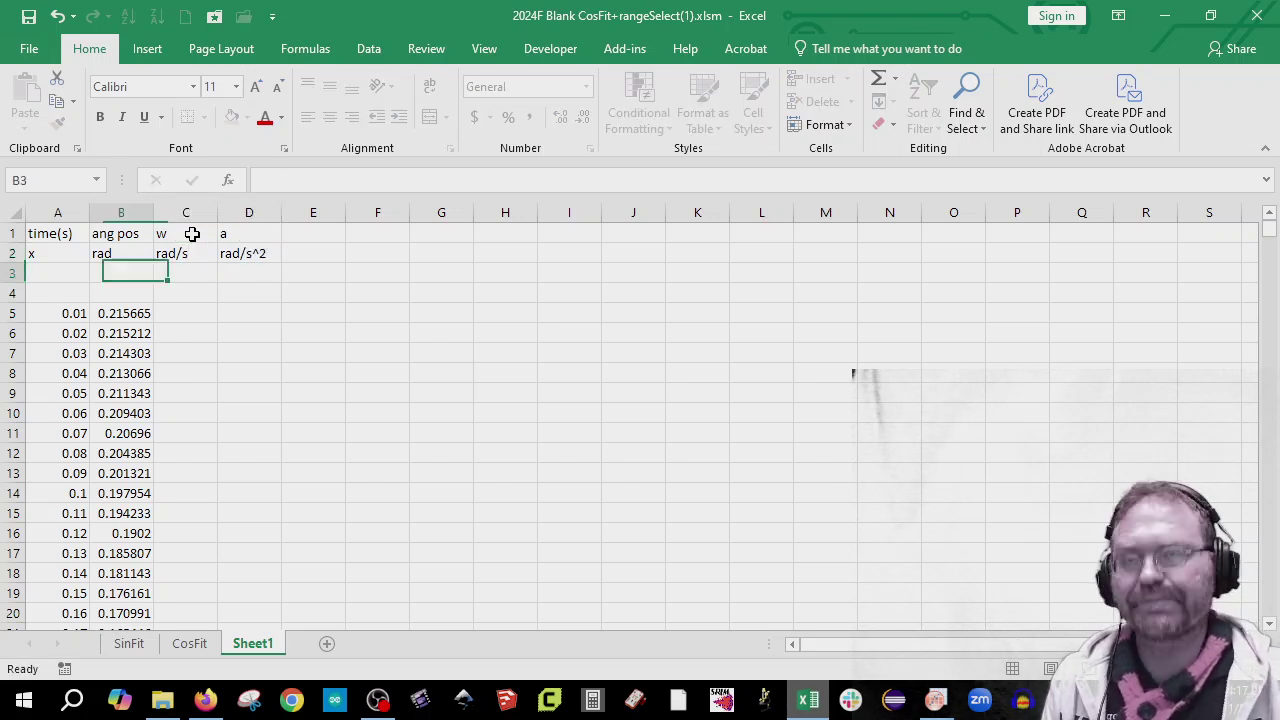
Step: Enter the angular velocity formula =(B6-B4)/(A6-A4) in C5
left_click(193, 312)
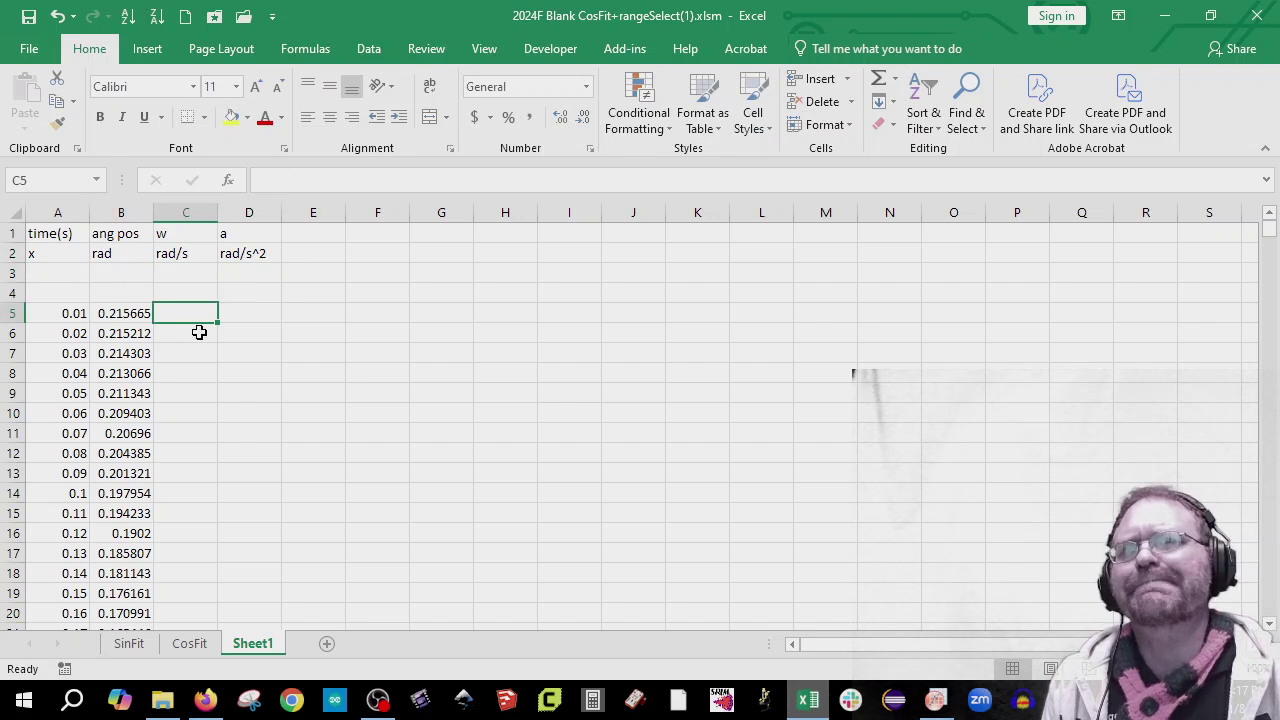
type("=(")
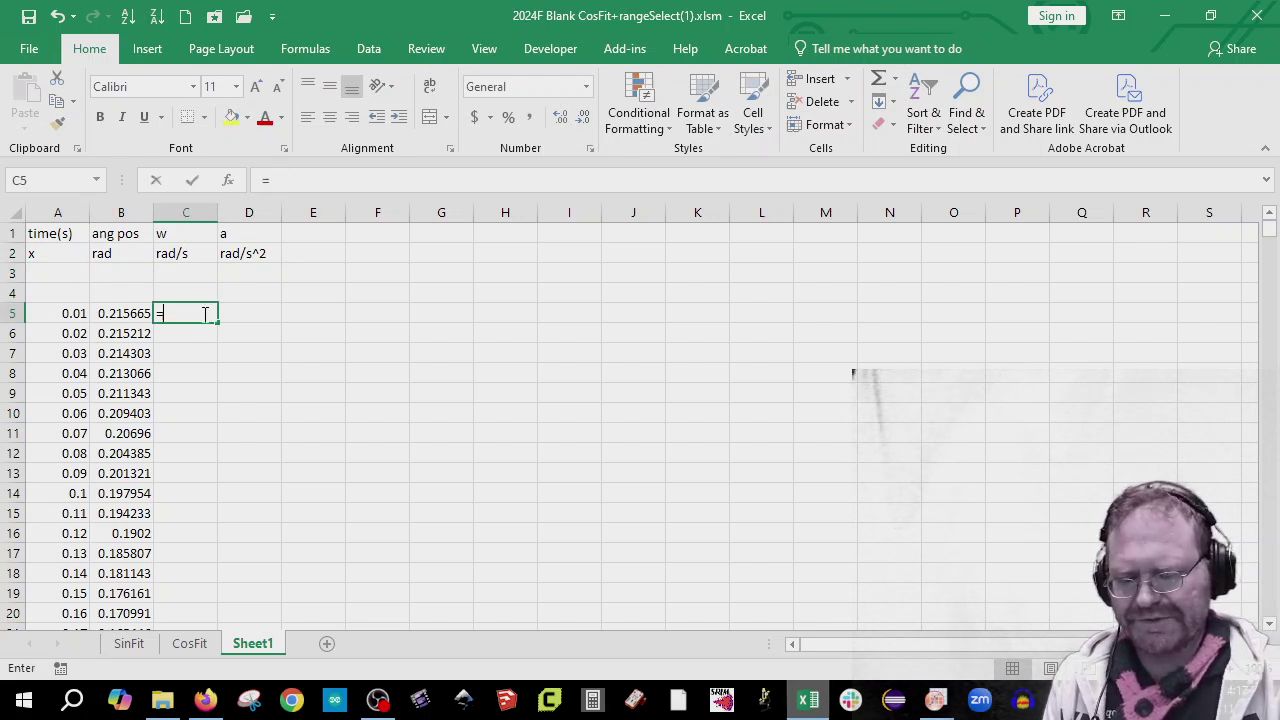
left_click(104, 334)
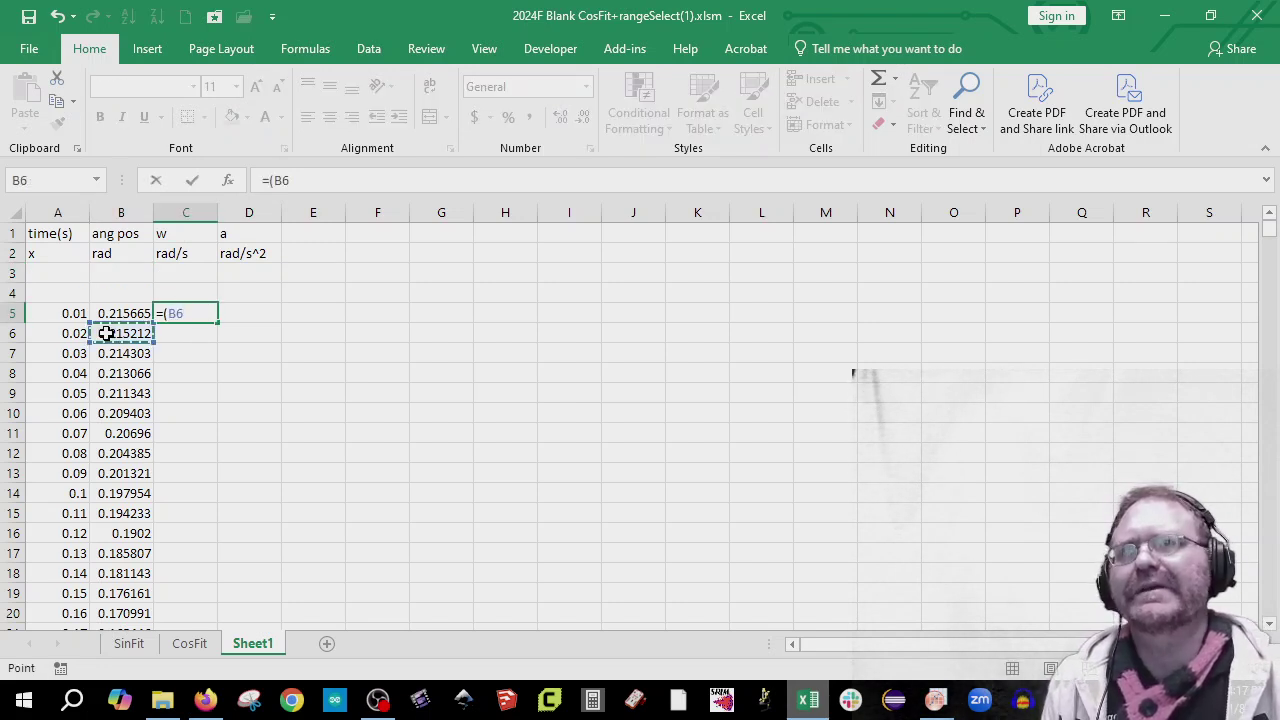
type("-")
left_click(132, 294)
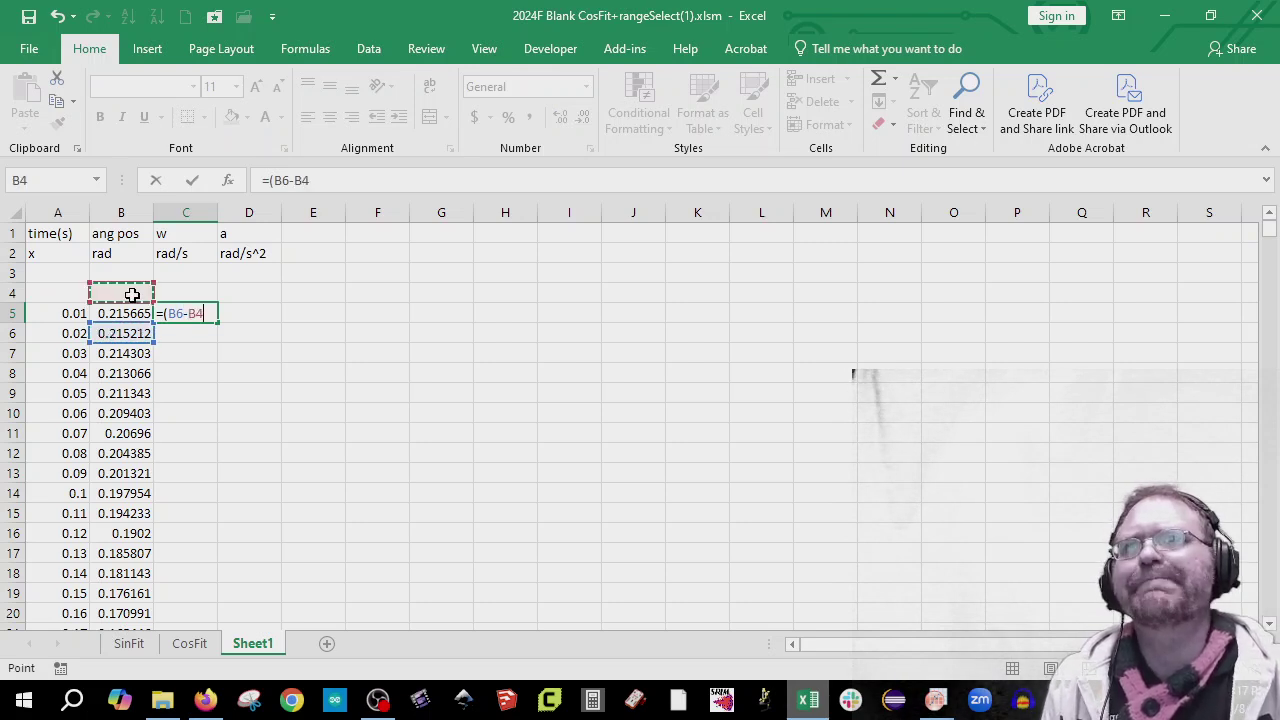
type(")/(")
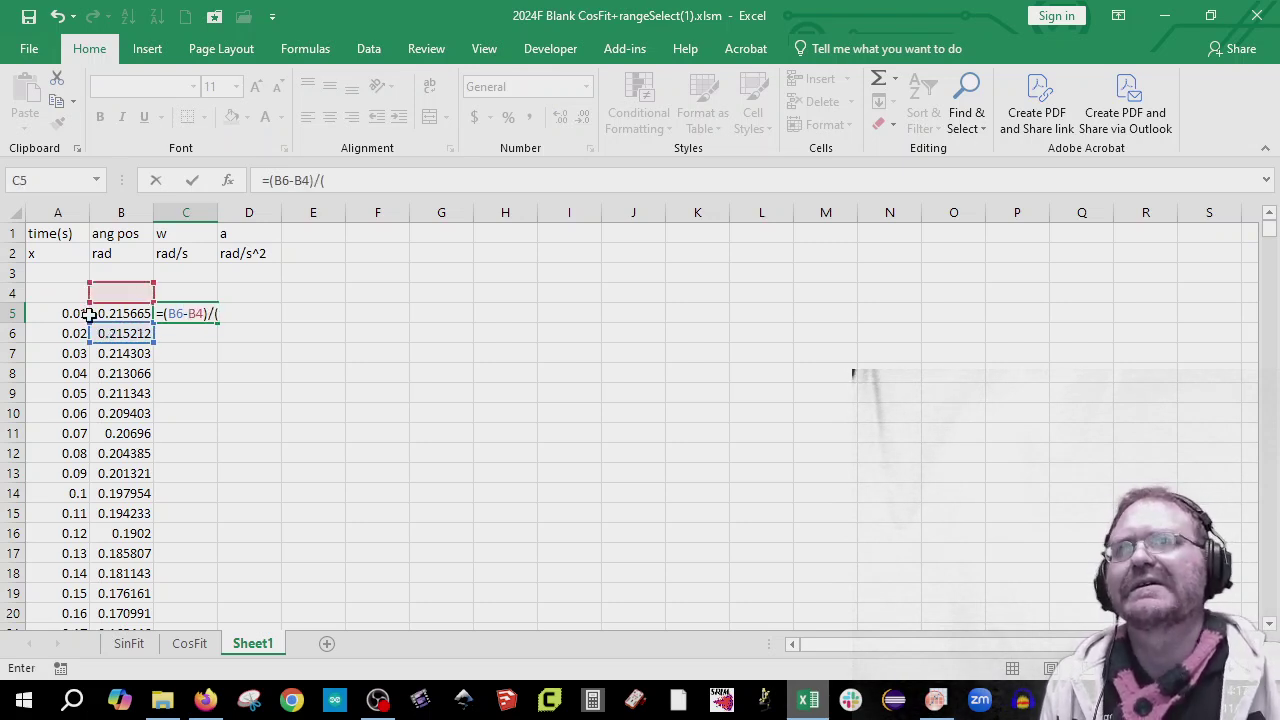
left_click(70, 335)
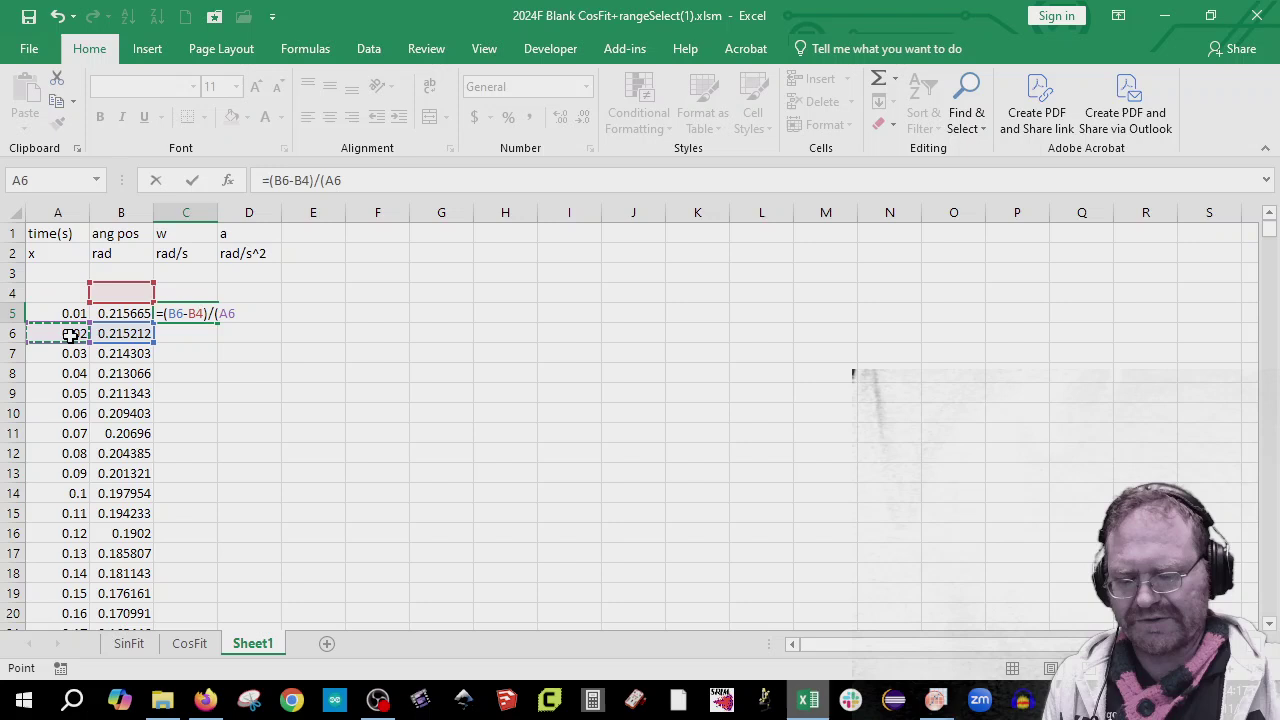
type("-")
left_click(71, 293)
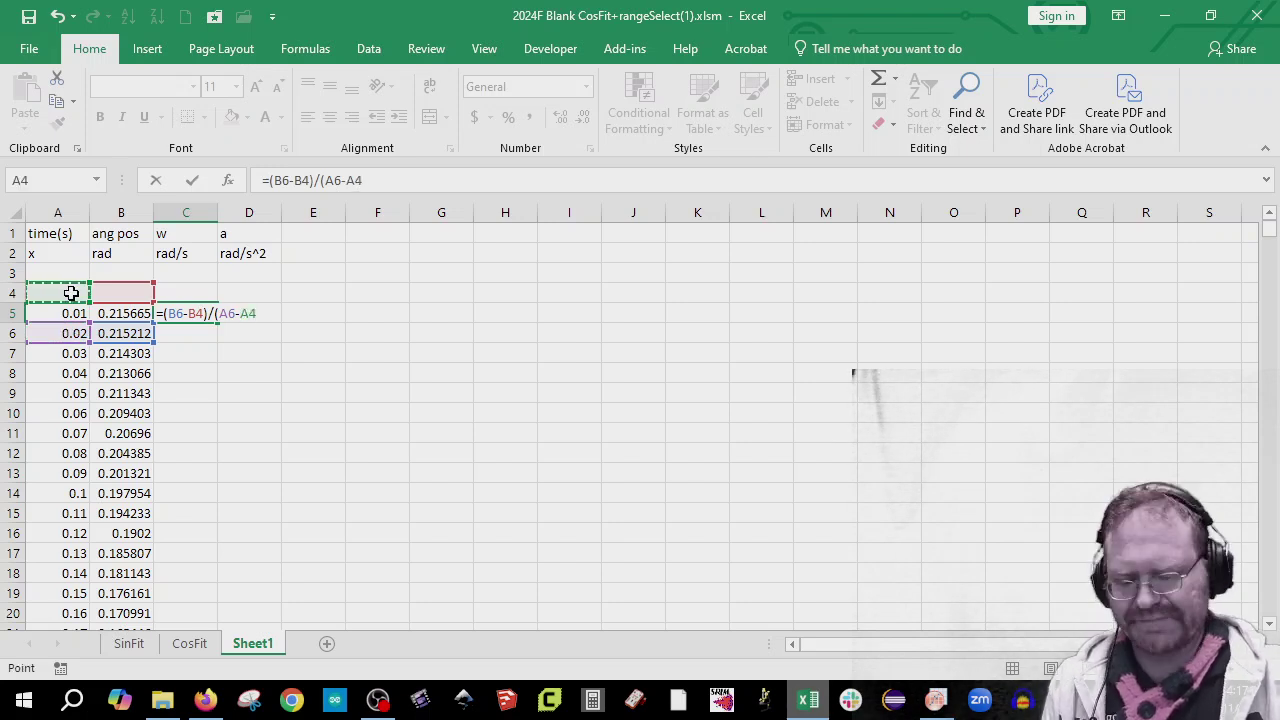
key("Return")
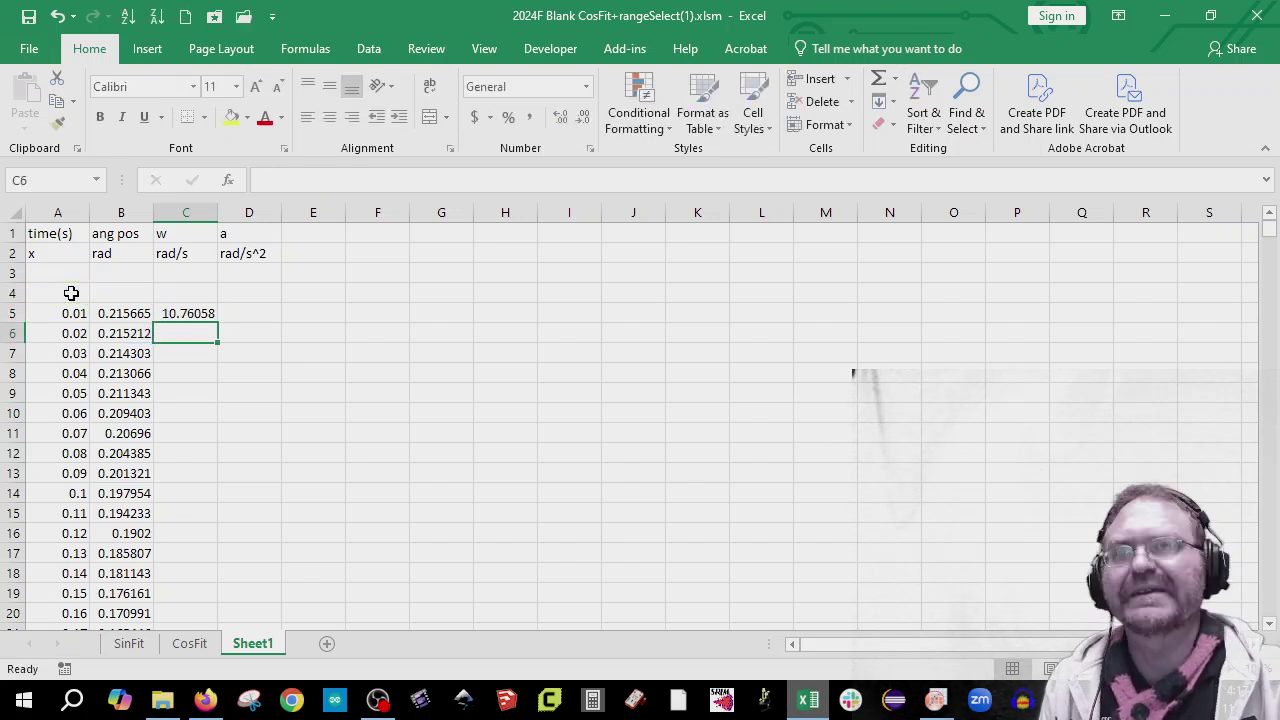
Step: Fill the w formula from C5 down column C
left_click(203, 314)
left_click(254, 317)
left_click(351, 182)
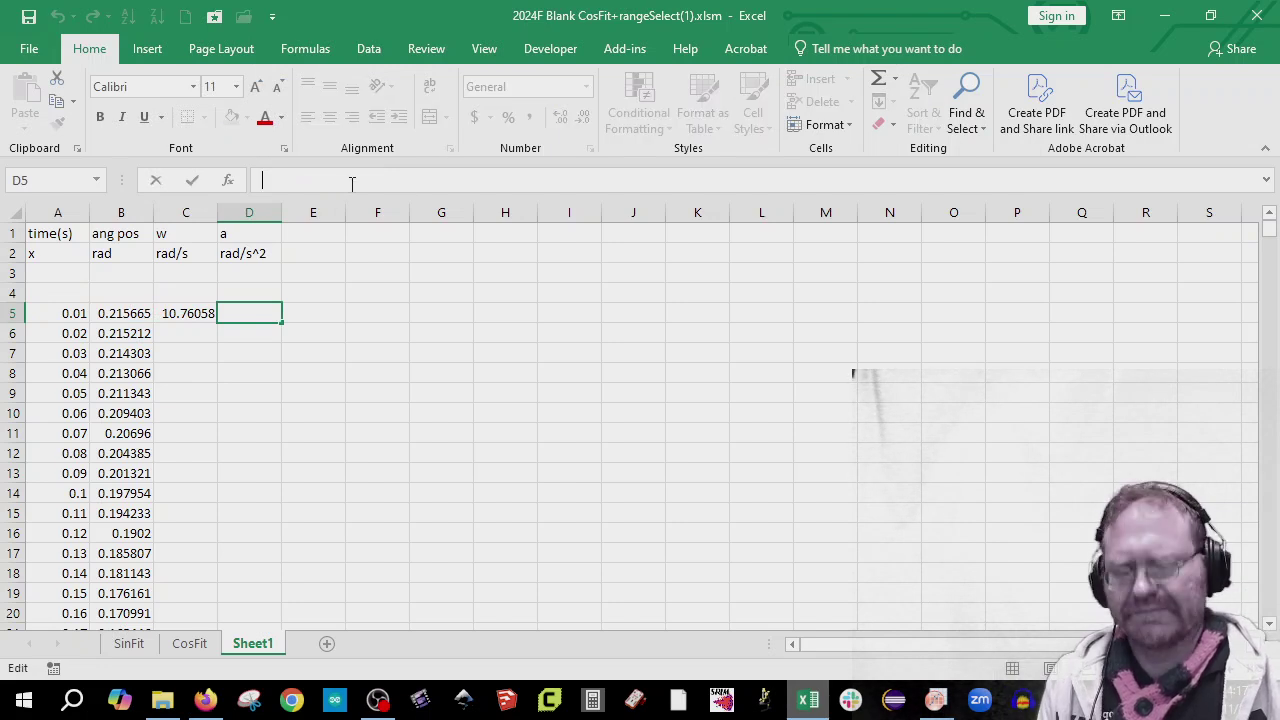
left_click(185, 314)
double_click(216, 321)
left_click(242, 314)
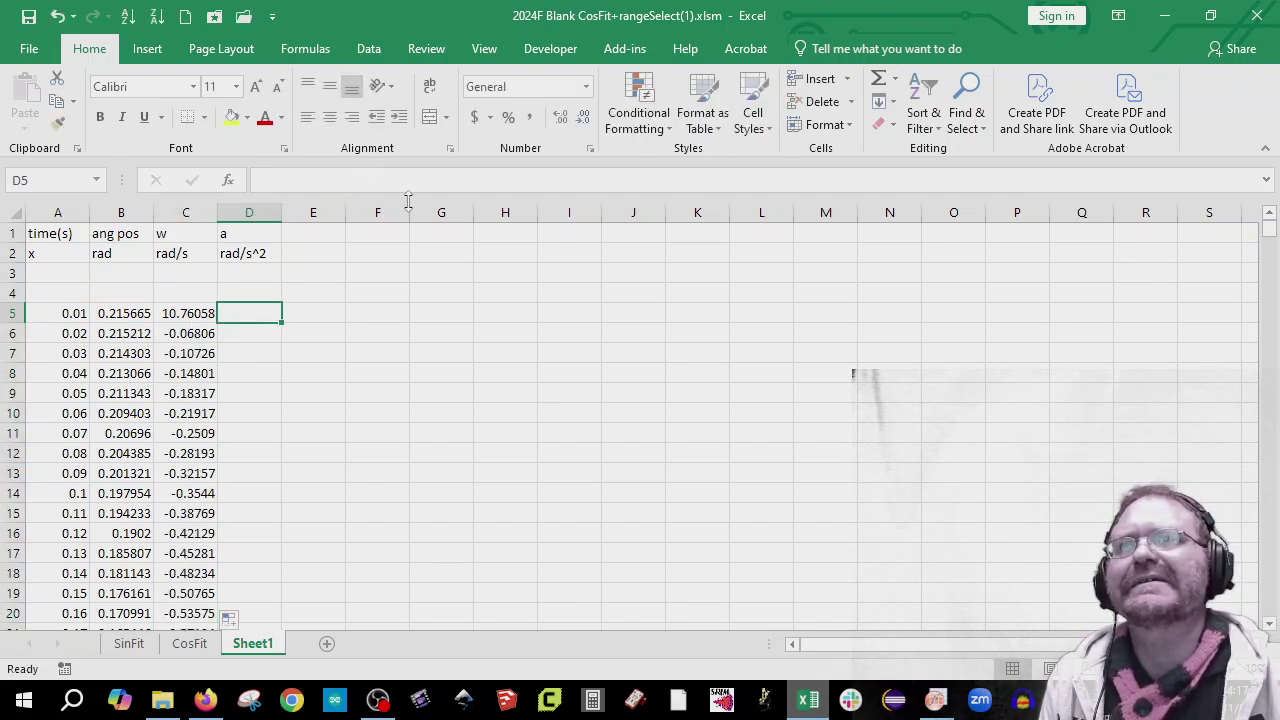
Step: Enter the angular acceleration formula =(C6-C4)/(A6-A4) in D5
left_click(347, 182)
type("=")
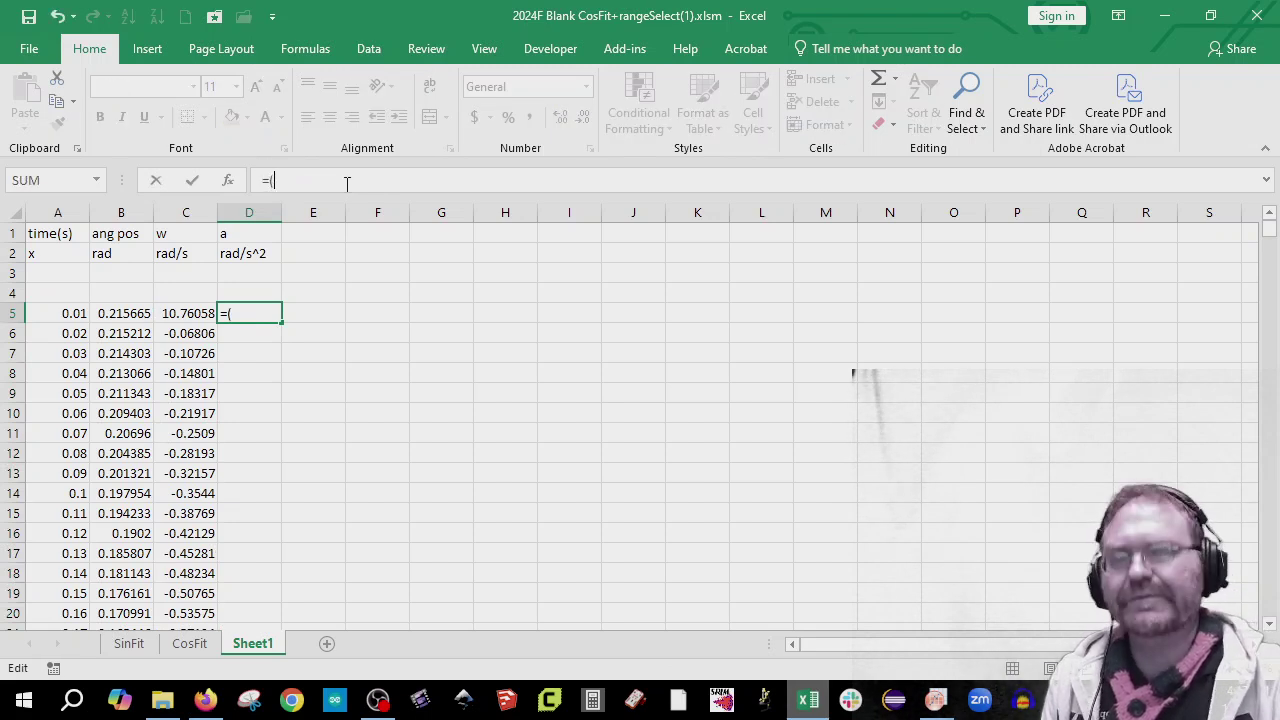
type("(")
left_click(180, 340)
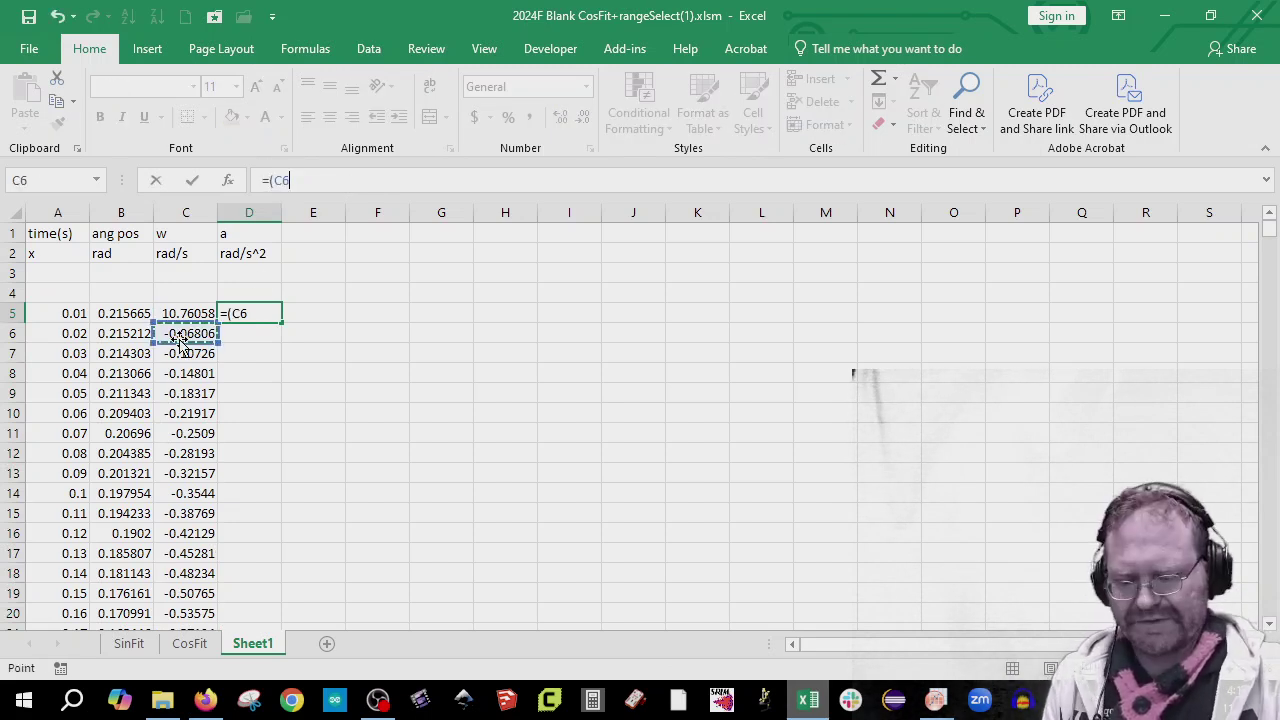
type("-")
left_click(199, 297)
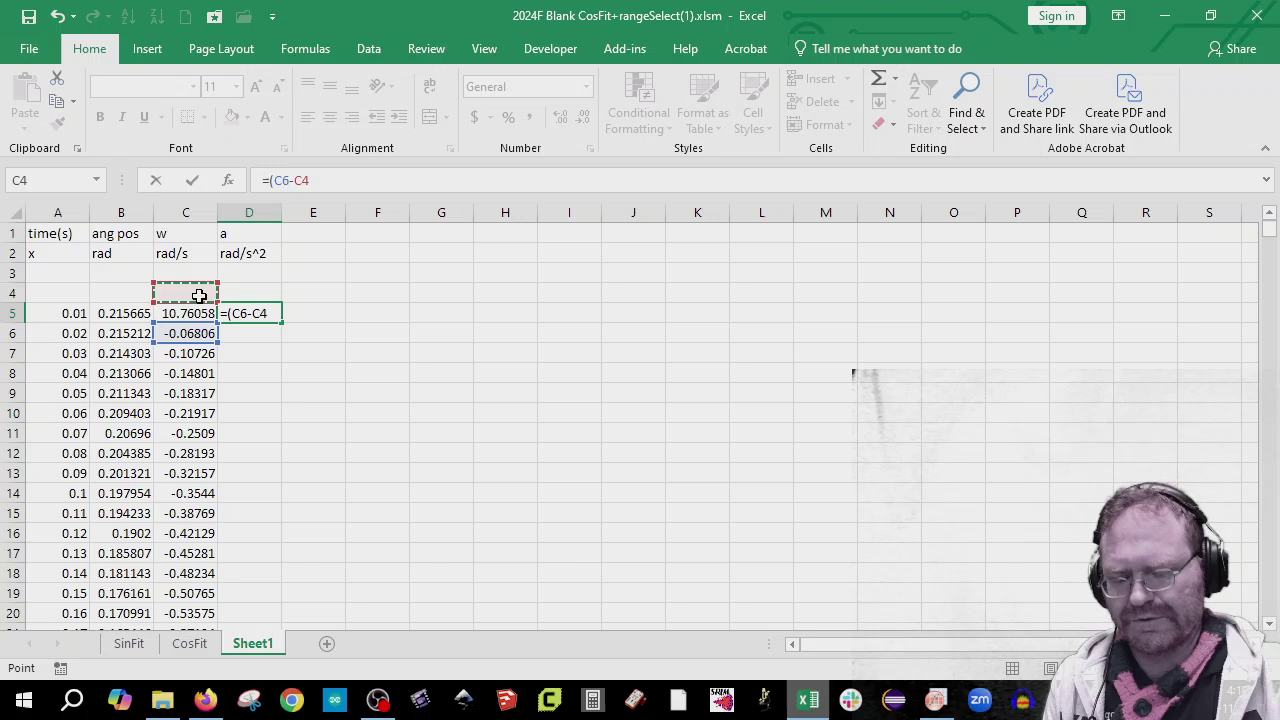
type(")/(")
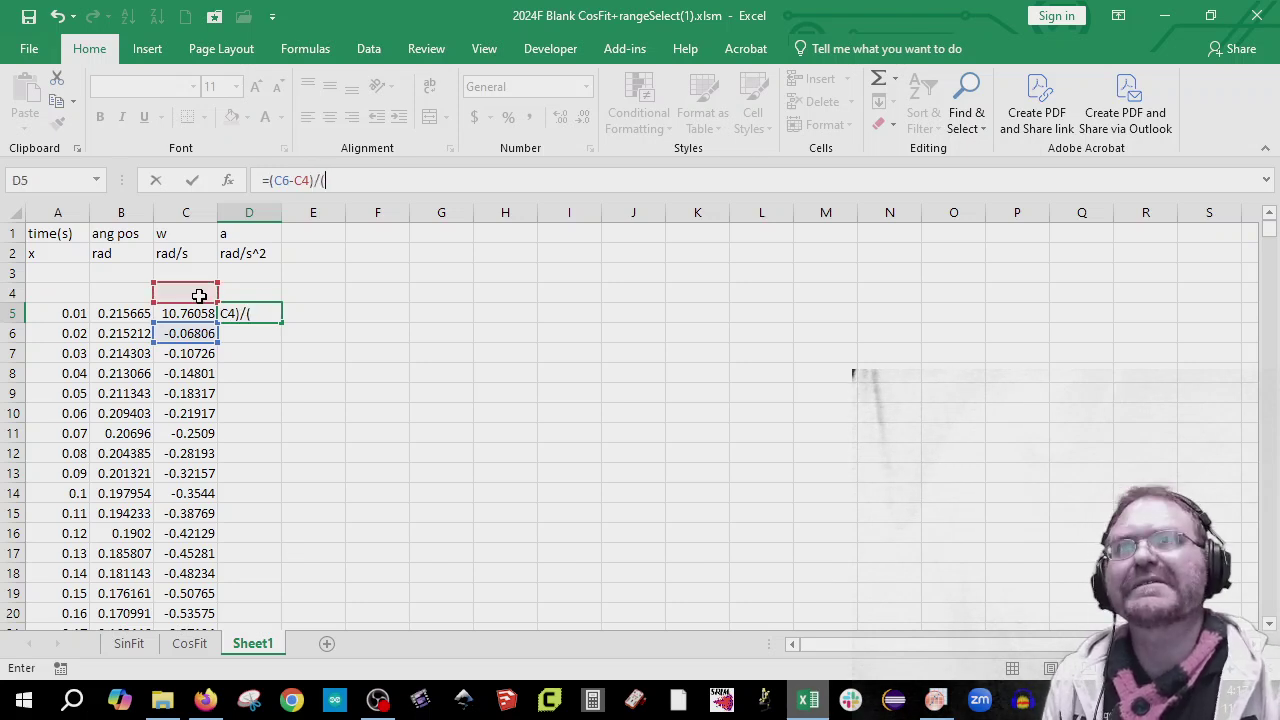
left_click(62, 337)
type("-")
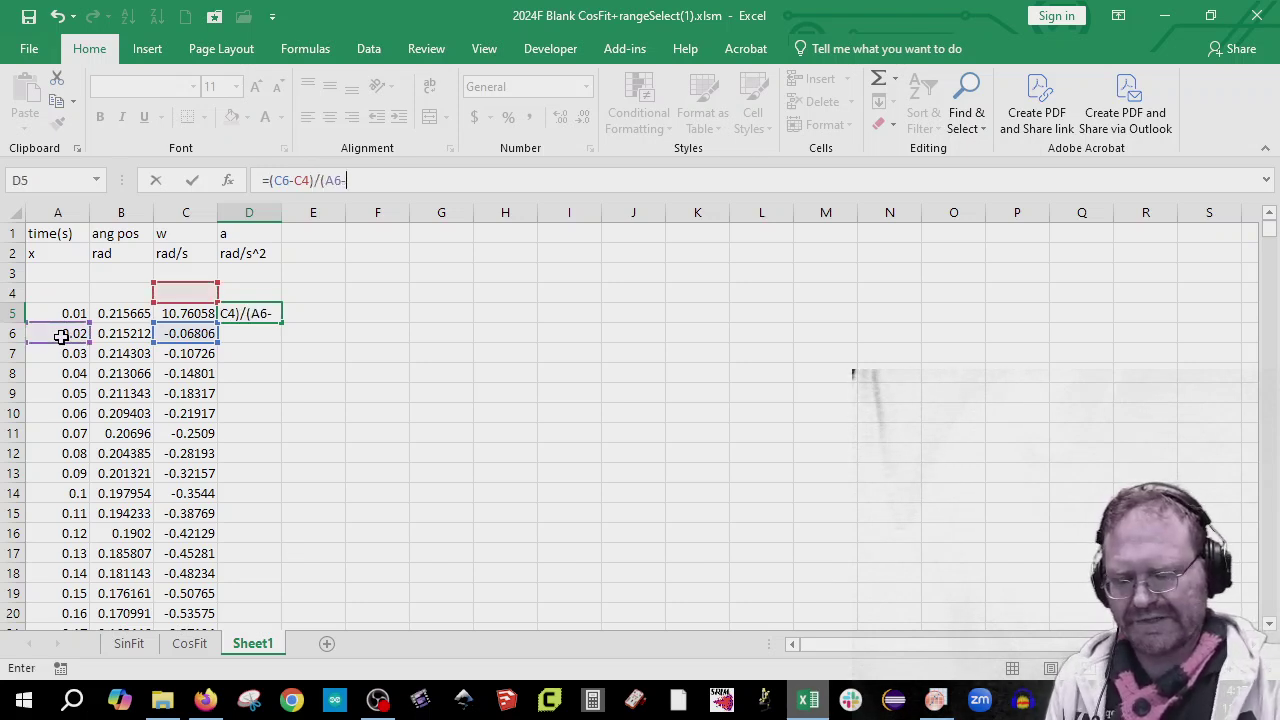
left_click(74, 299)
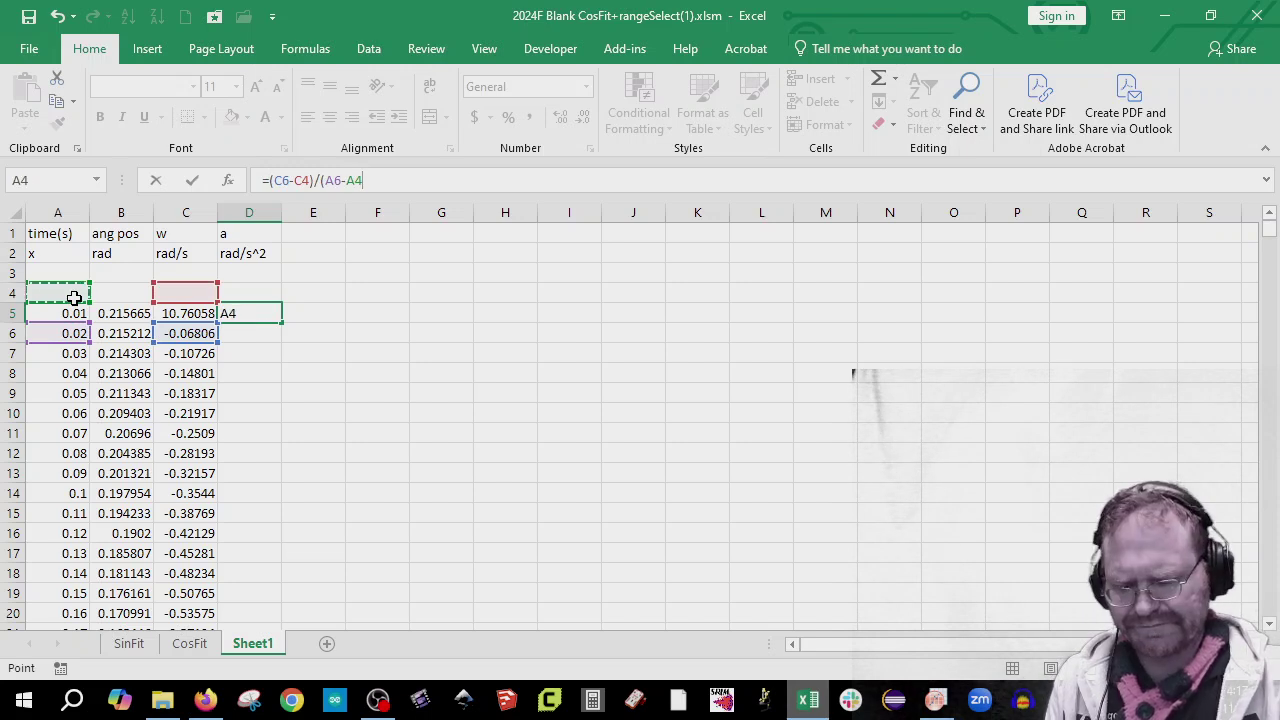
type(")")
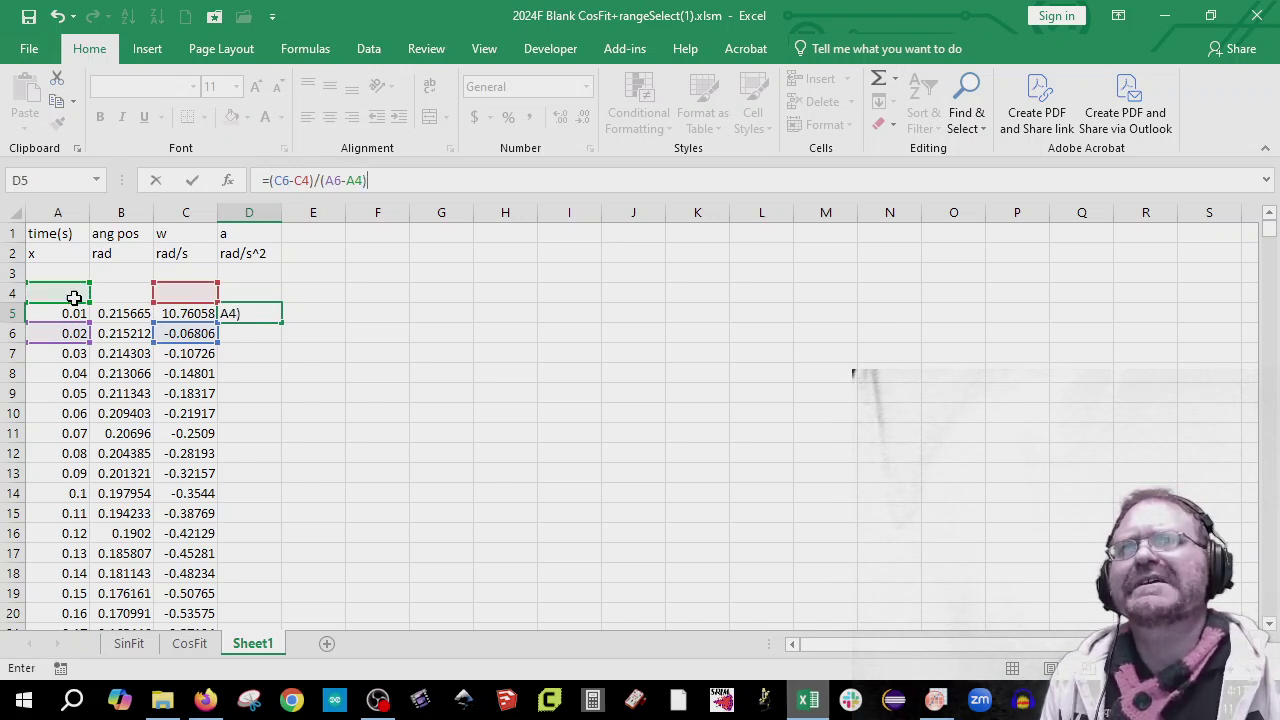
key("Return")
Step: Fill the acceleration formula from D5 down column D
left_click(279, 303)
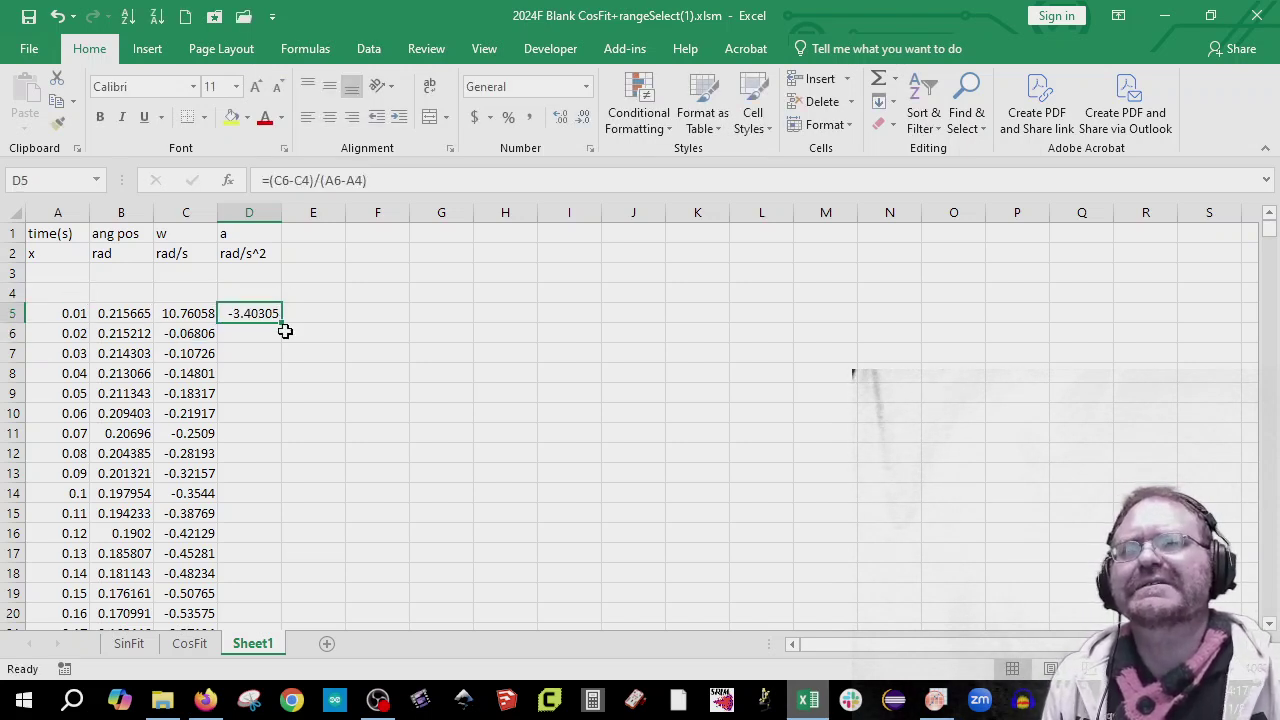
double_click(281, 322)
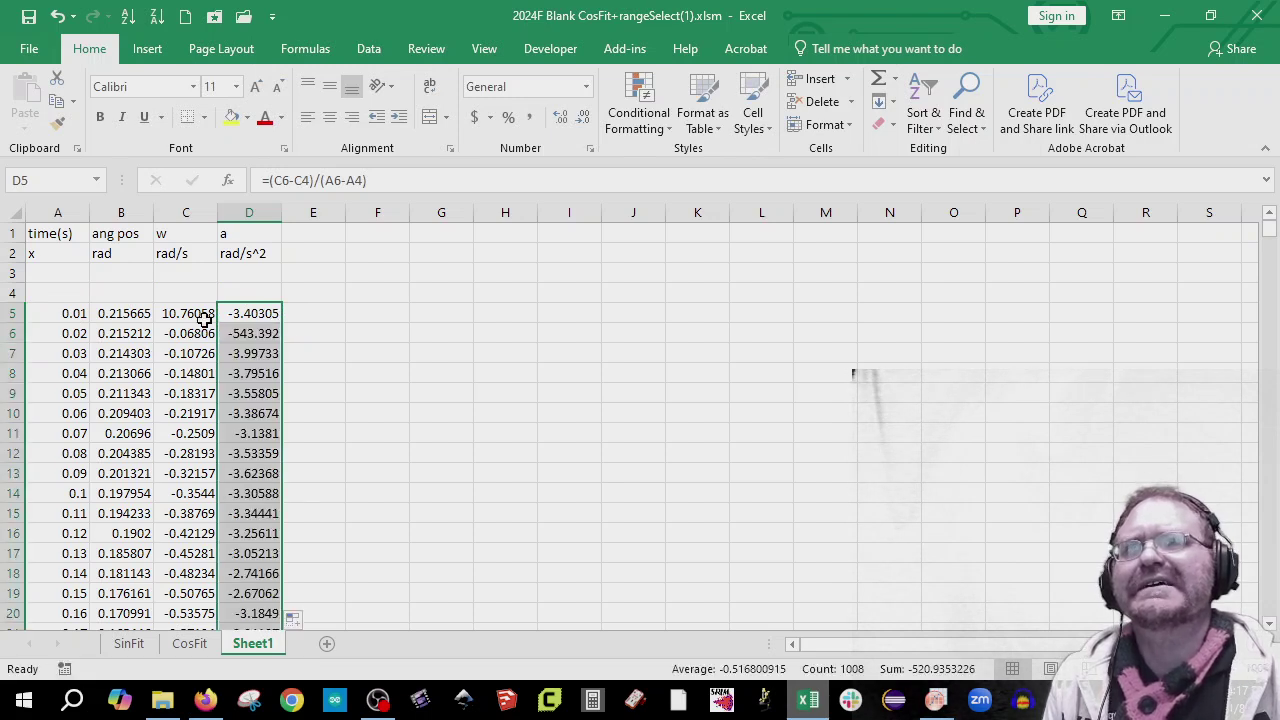
left_click(199, 316)
Step: Clear the invalid end values: C5 and D5:D6 at the top, C1012 and D1011:D1012 at the bottom
key("Delete")
left_click_drag(248, 312, 251, 333)
key("Delete")
left_click(202, 375)
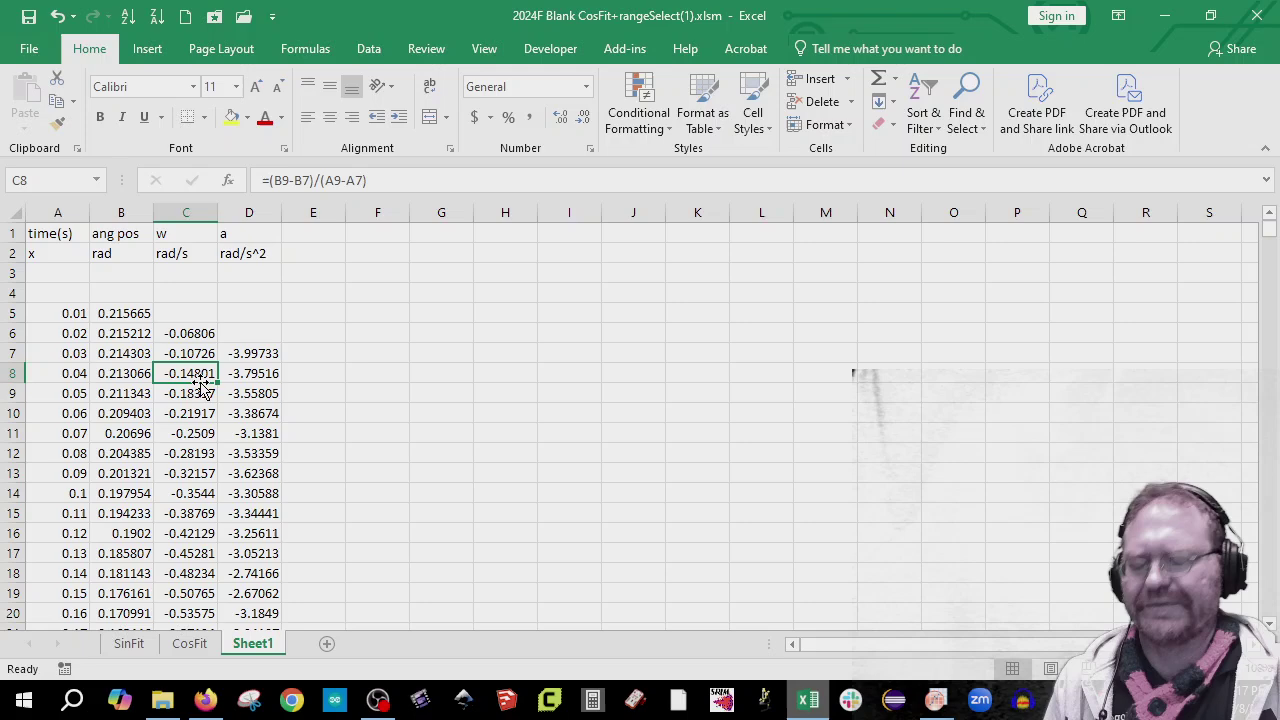
key("ctrl+shift+Down")
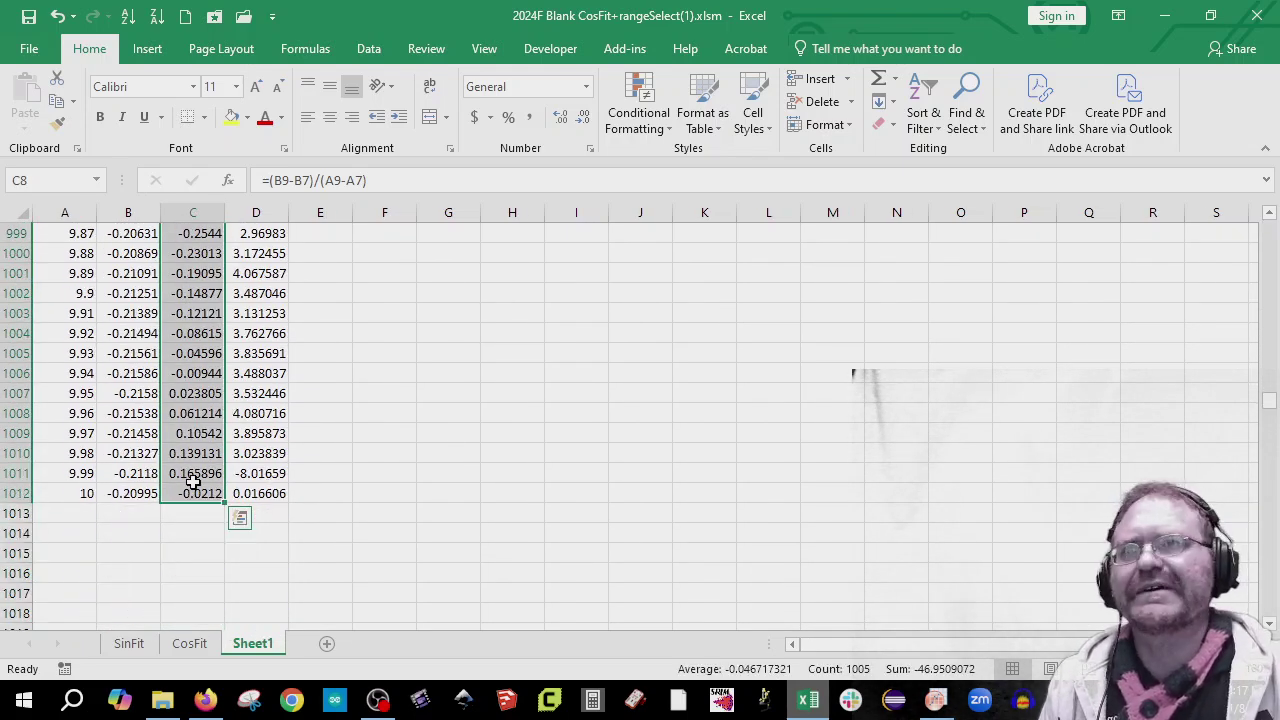
left_click(203, 493)
key("Delete")
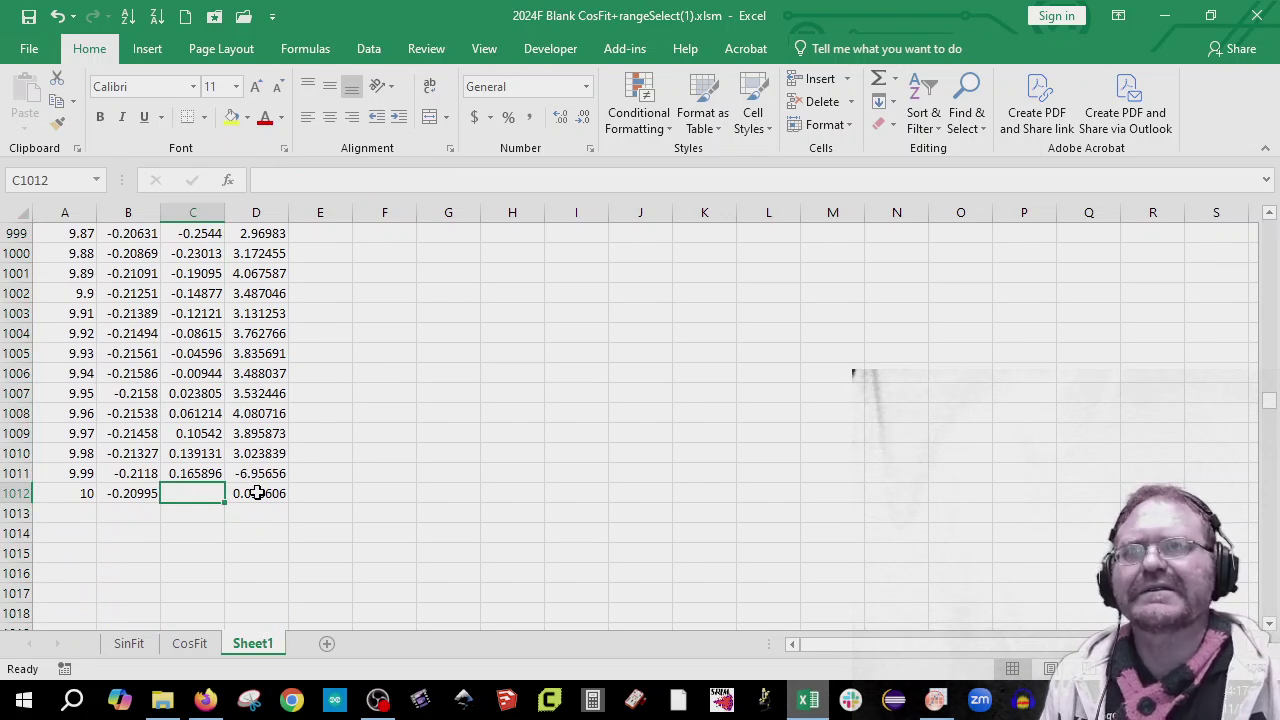
left_click(257, 493)
key("Delete")
key("Up")
key("Delete")
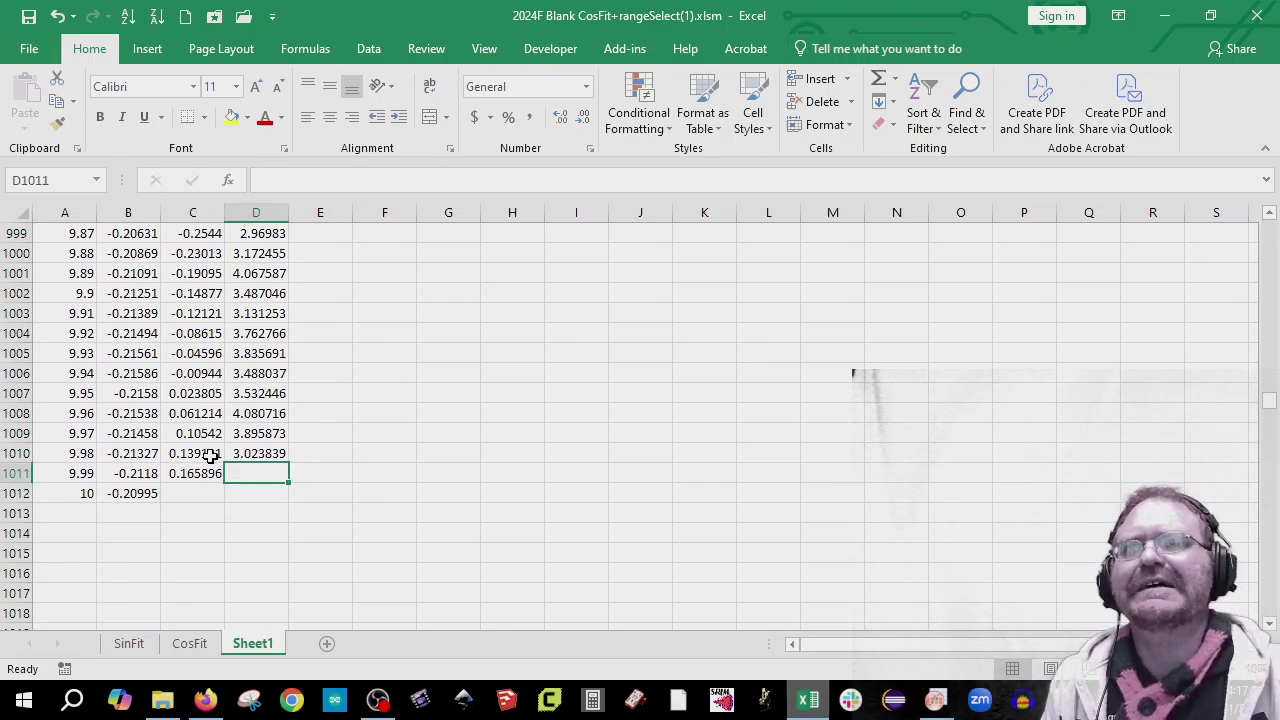
Step: Select columns A through D and bring up the Insert tab's chart options
left_click(152, 449)
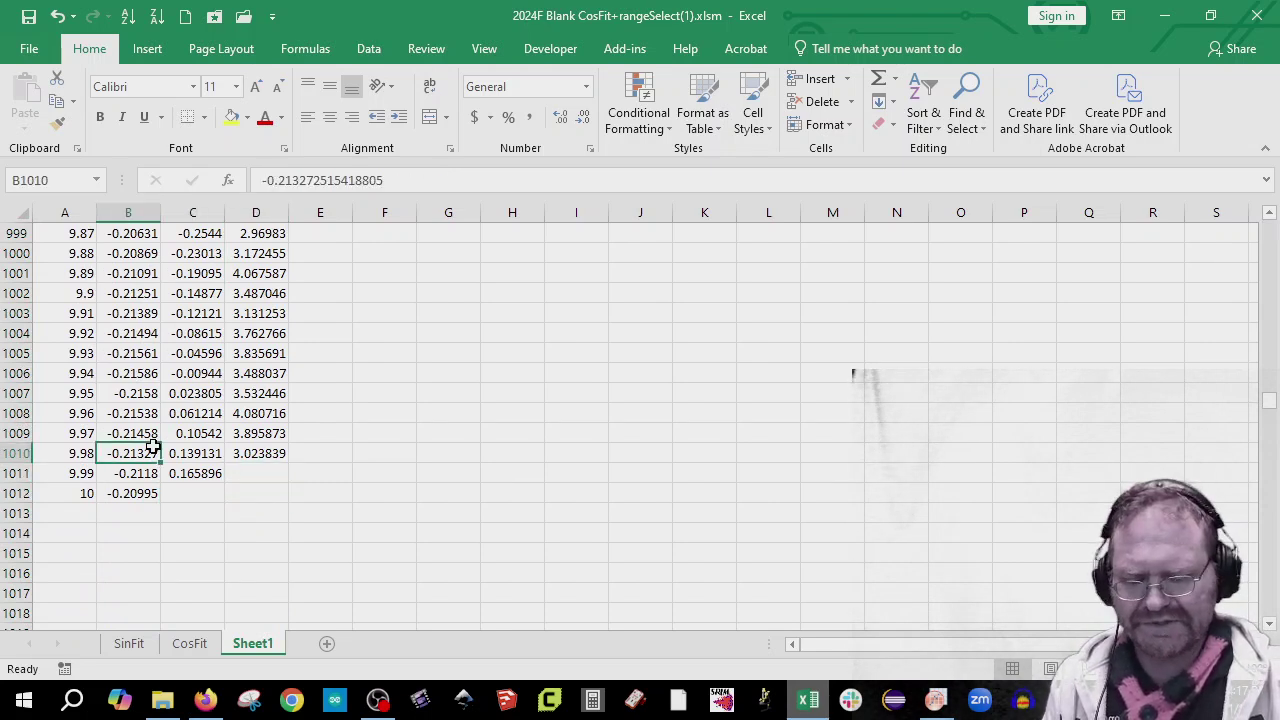
key("ctrl+shift+Up")
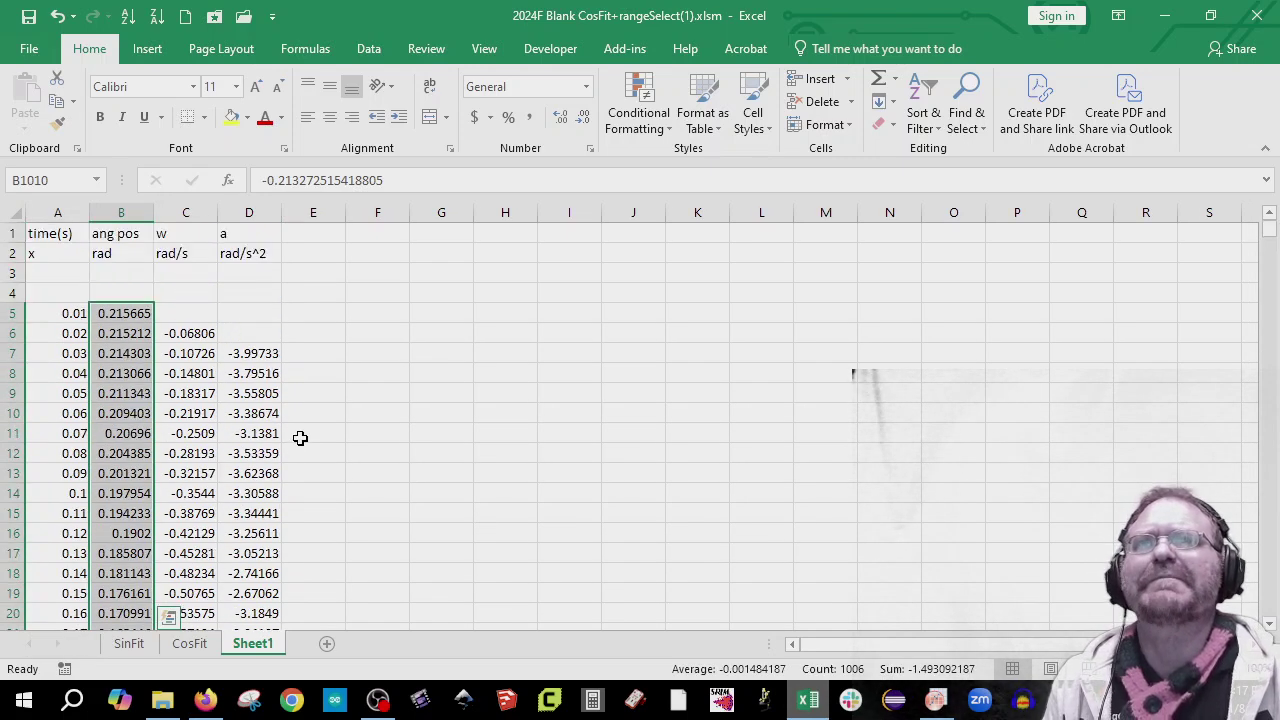
left_click(330, 234)
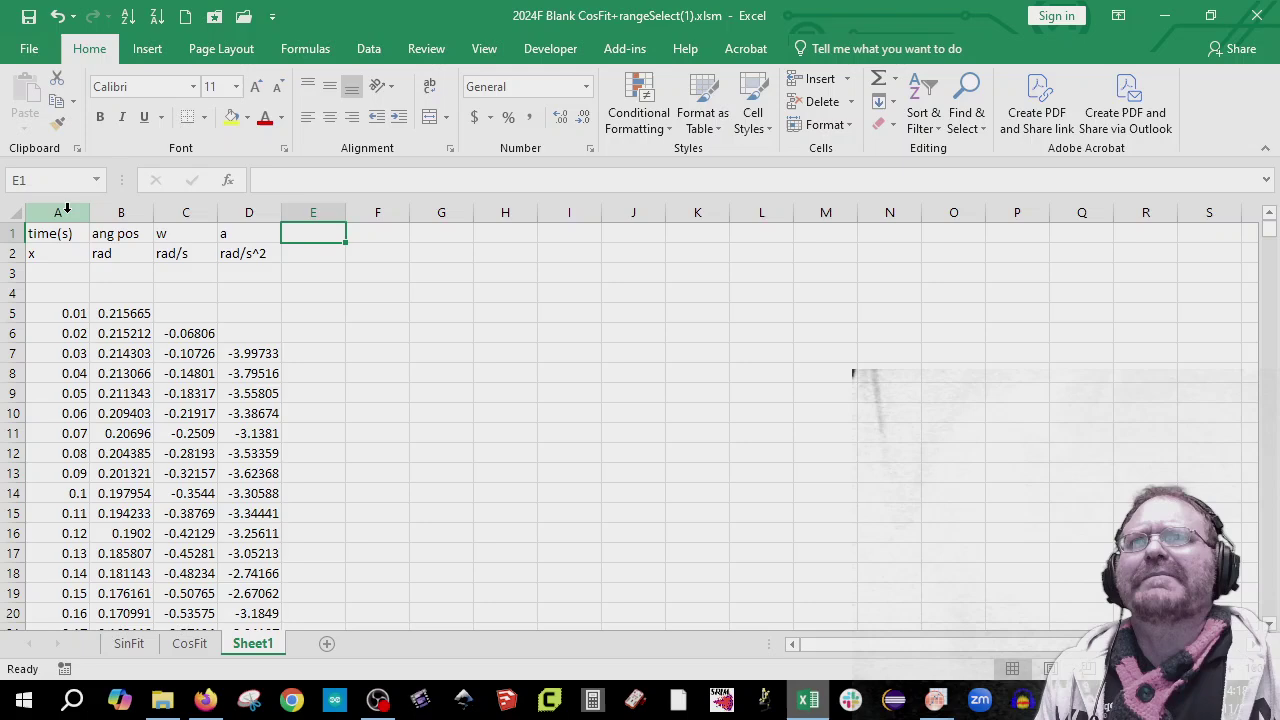
left_click_drag(63, 212, 272, 218)
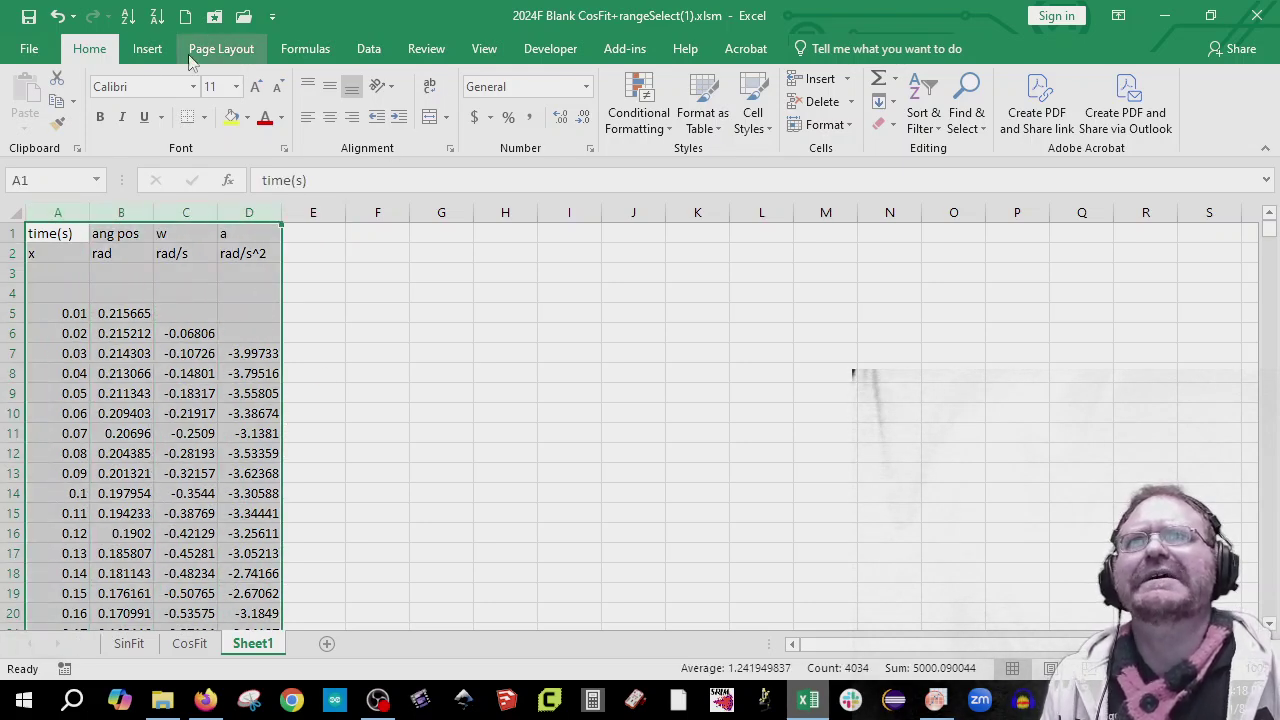
left_click(147, 50)
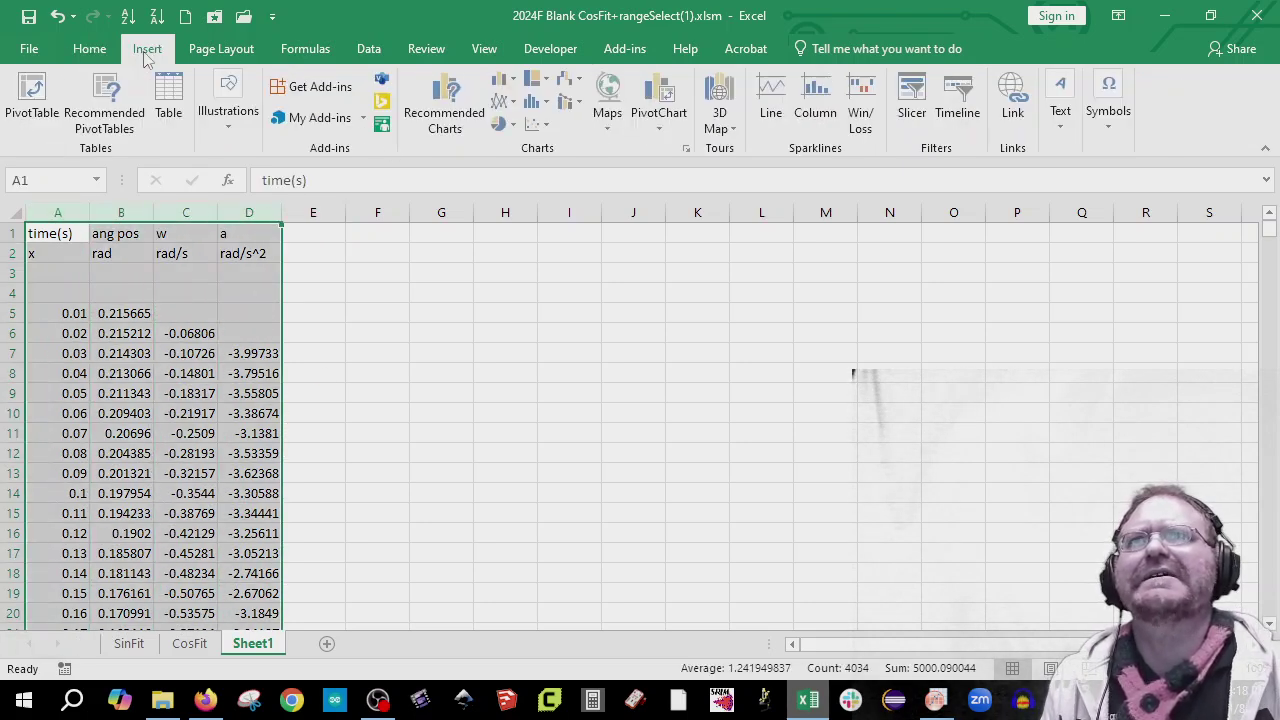
Step: Insert a scatter chart of the selected columns and move it over the data
left_click(535, 124)
left_click(557, 197)
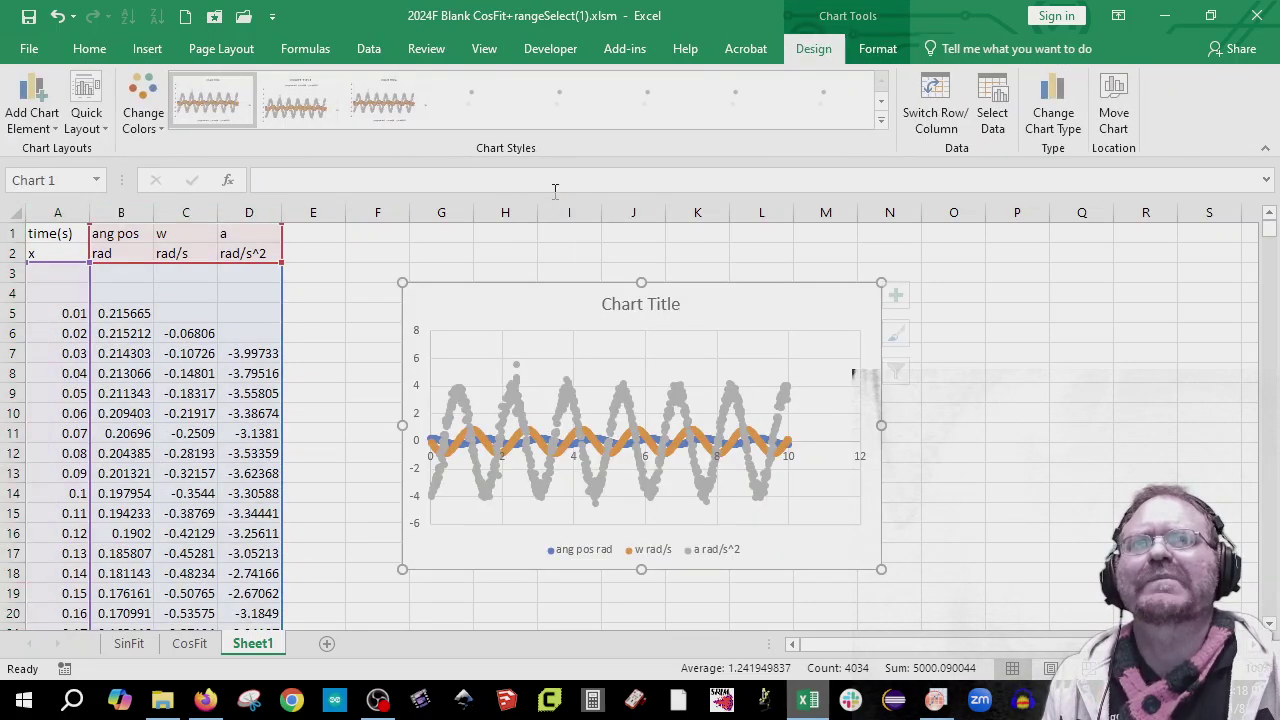
left_click_drag(506, 311, 256, 364)
Step: Give the a rad/s^2 series built-in markers of size 2
left_click(295, 460)
double_click(295, 460)
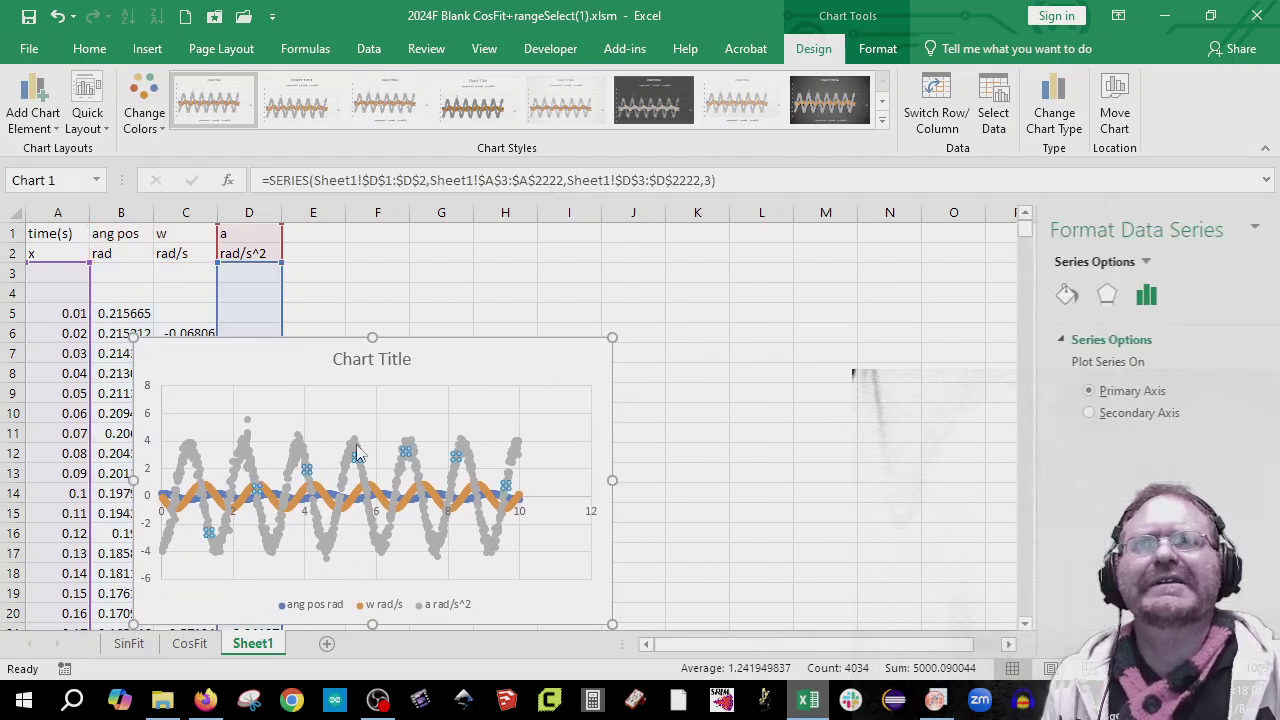
left_click(1026, 294)
left_click(1090, 341)
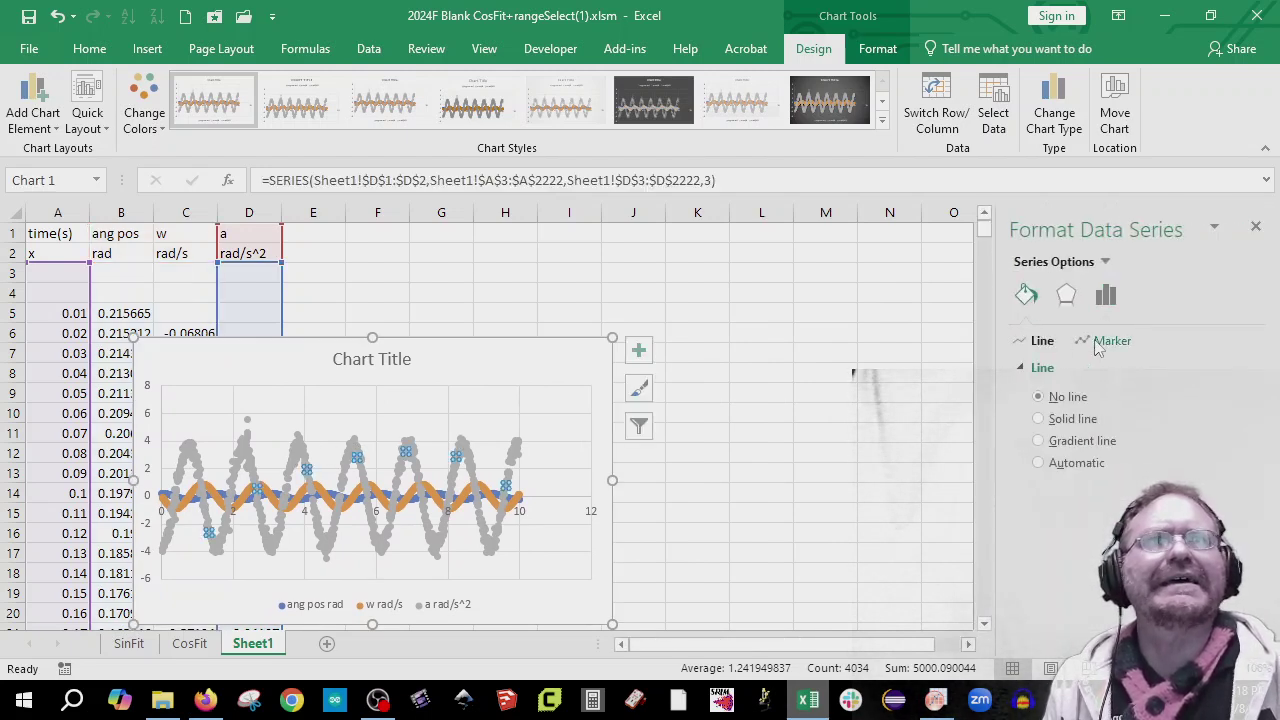
left_click(1040, 368)
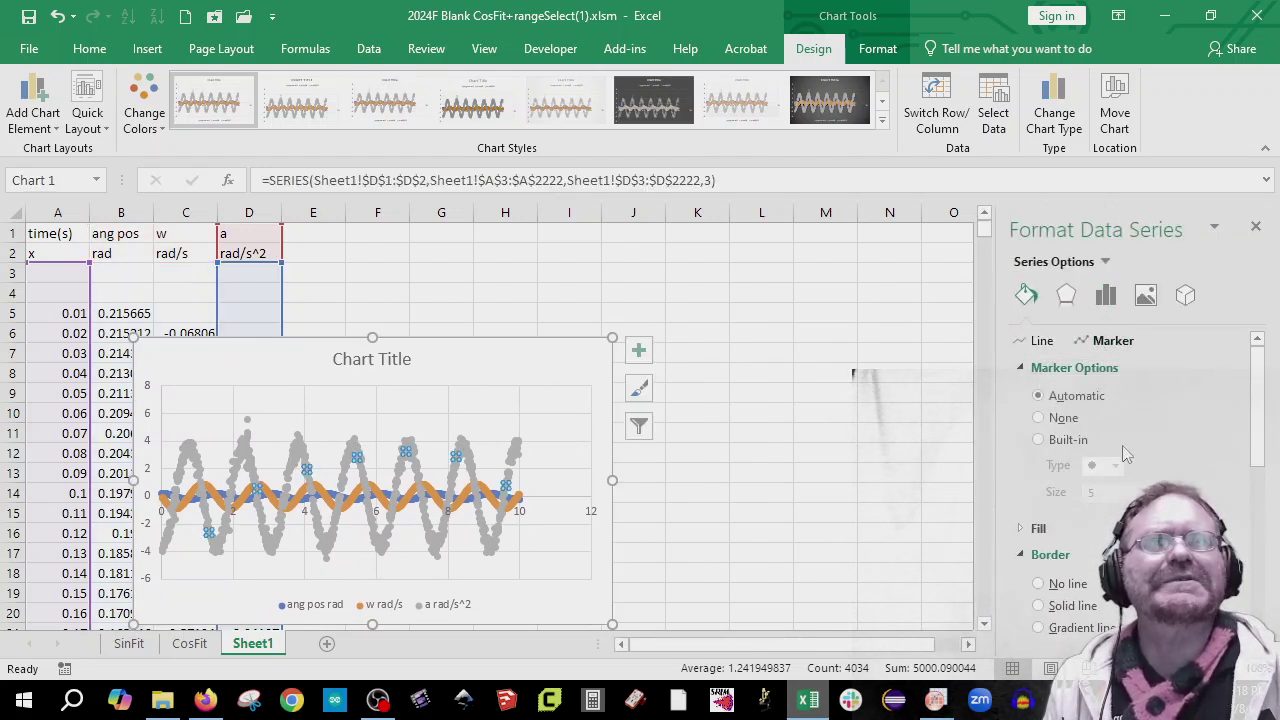
left_click(1038, 439)
left_click(1138, 497)
left_click(1138, 497)
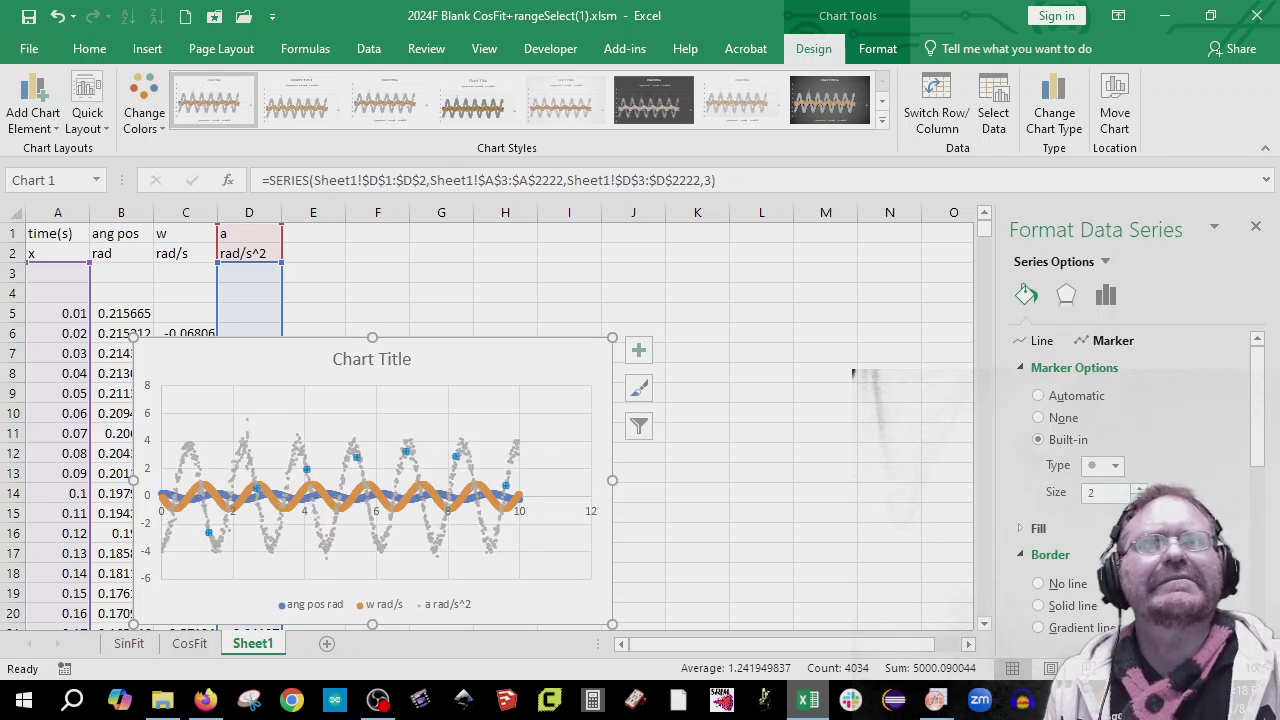
left_click(1138, 497)
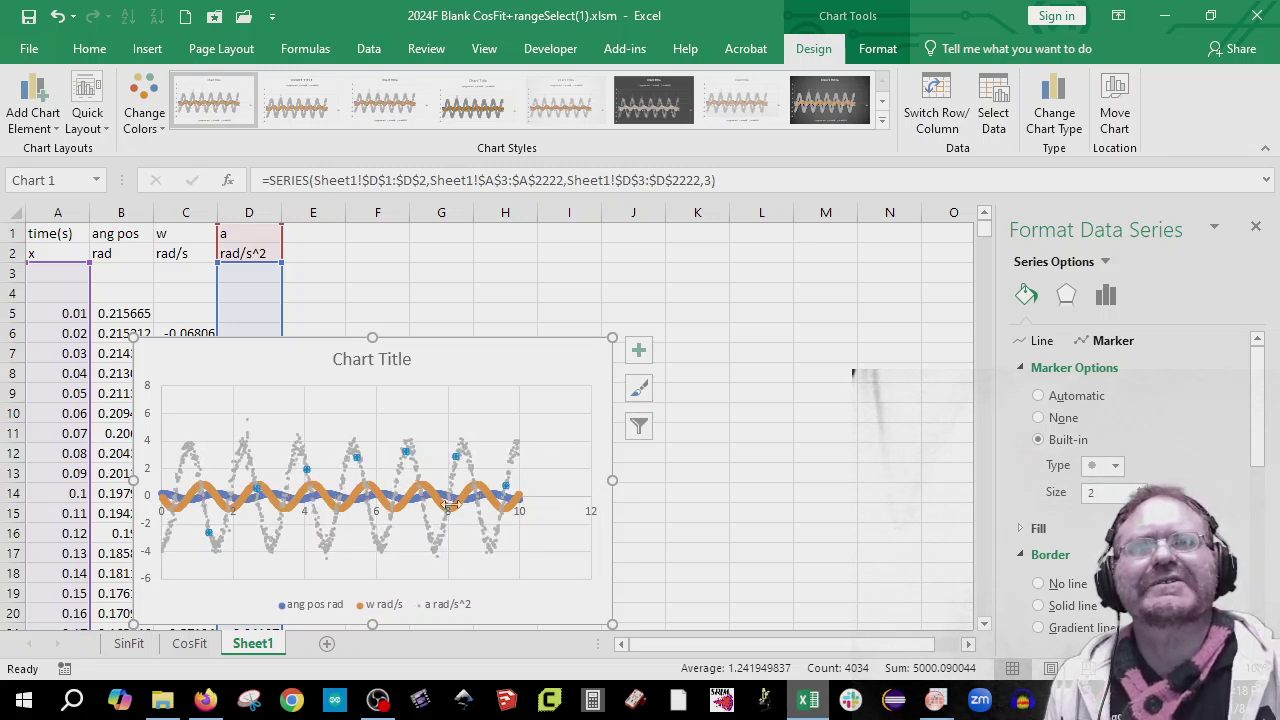
left_click(400, 500)
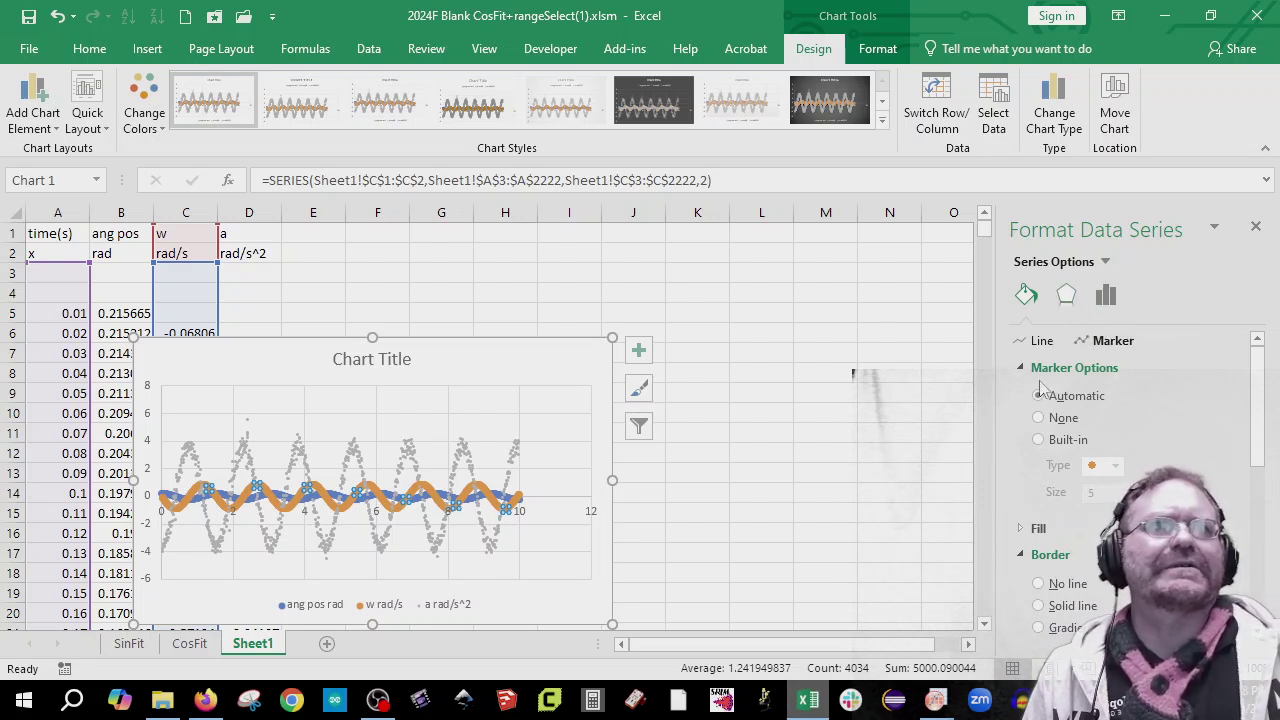
Step: Give the w series built-in markers of size 2
left_click(1040, 440)
left_click(1128, 497)
left_click(1128, 497)
left_click(1128, 497)
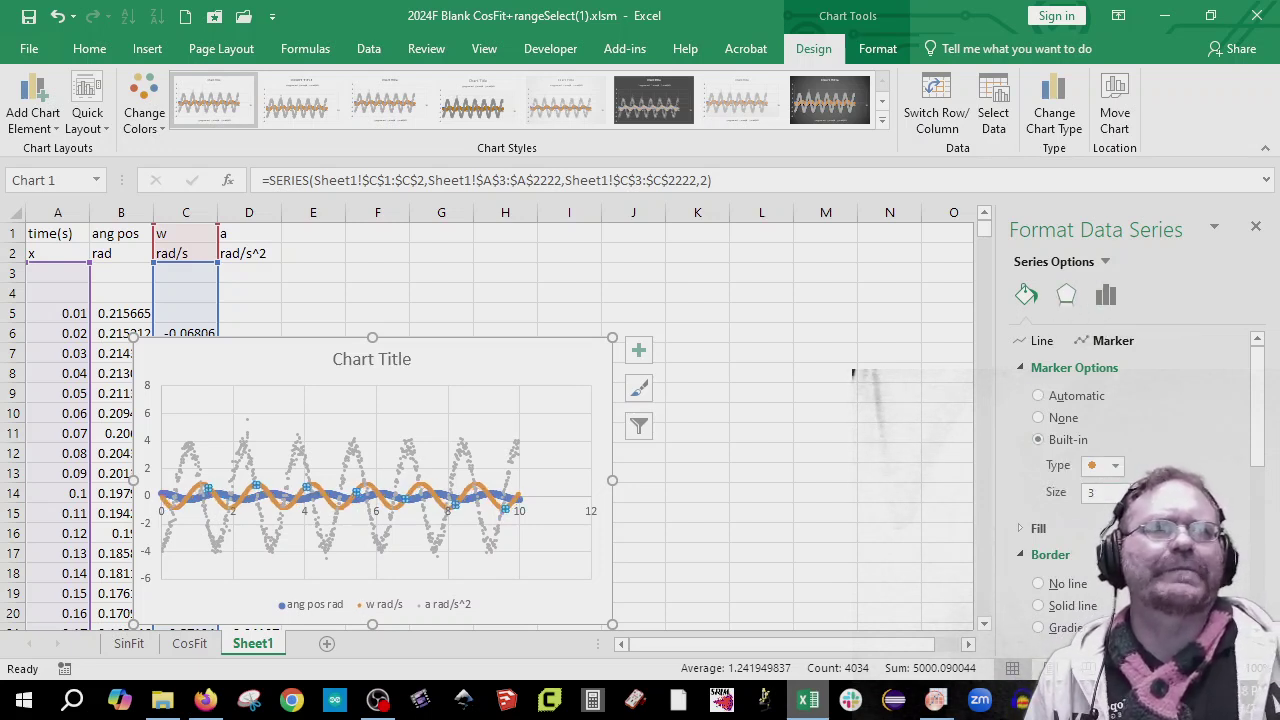
left_click(410, 498)
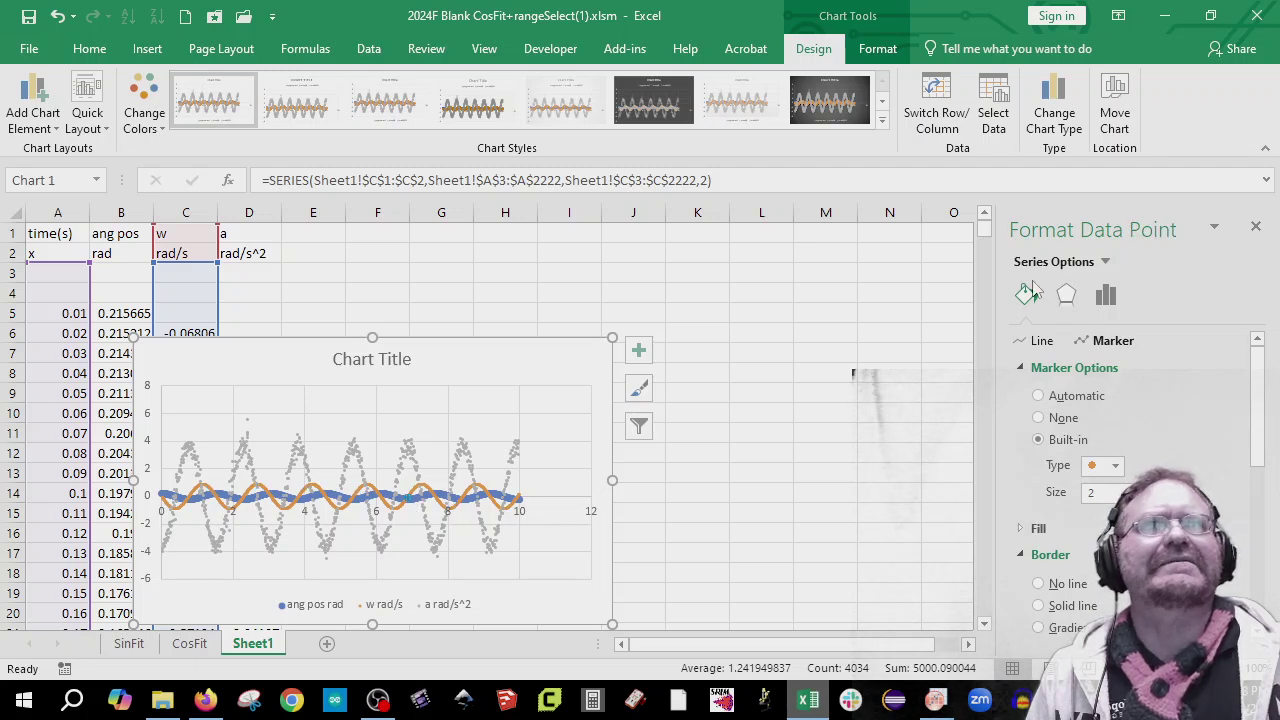
Step: Select the ang pos rad series via Chart Elements and give it built-in size-2 markers
left_click(1105, 262)
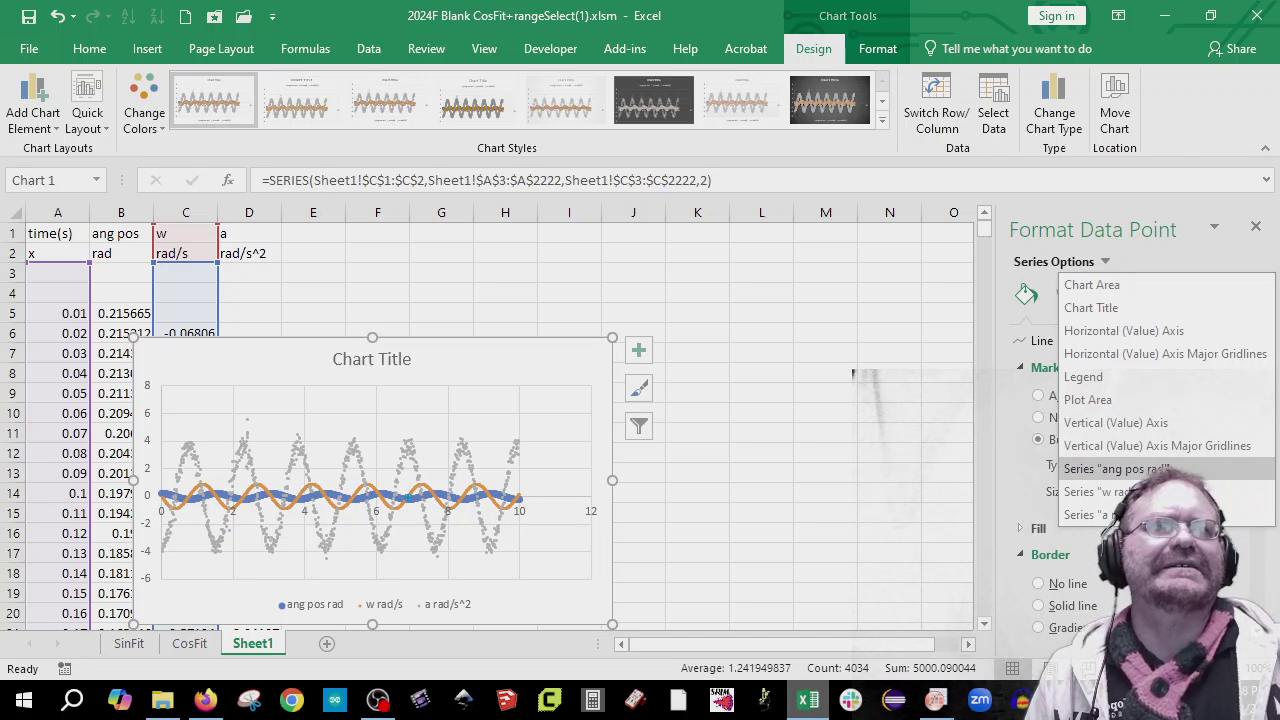
left_click(1115, 469)
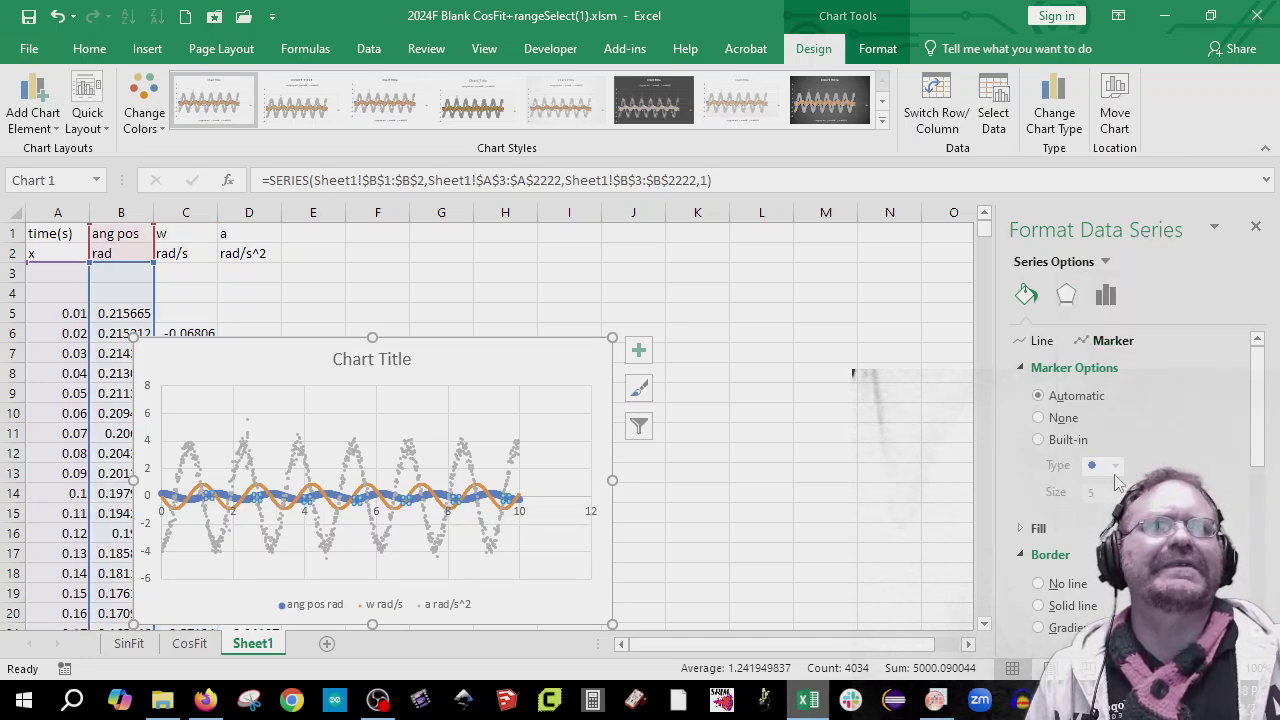
left_click(878, 48)
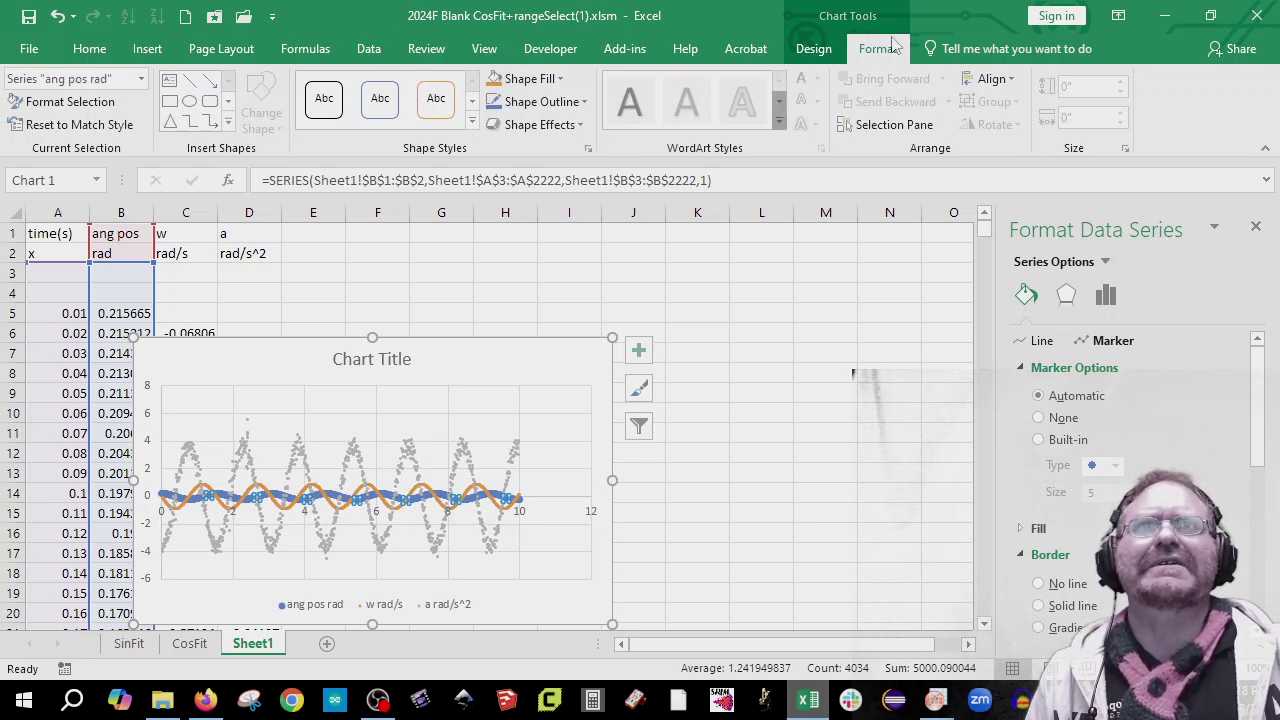
left_click(141, 78)
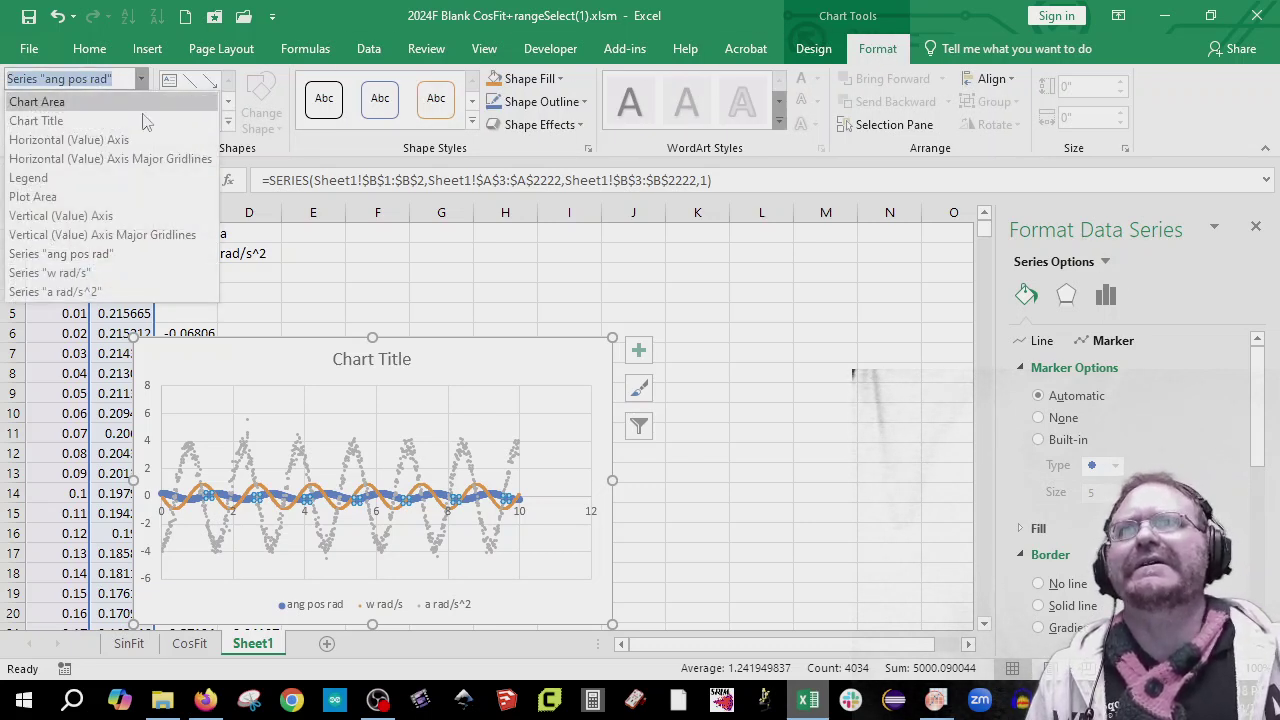
left_click(118, 262)
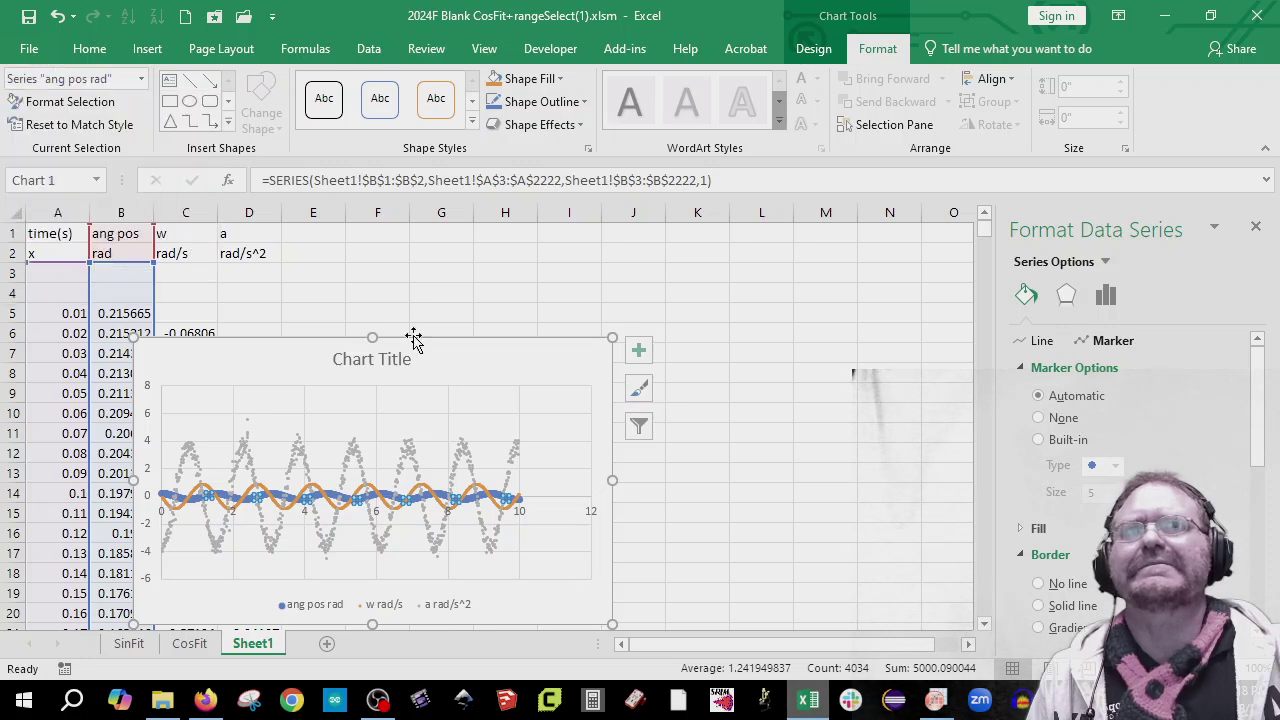
left_click(1040, 440)
left_click(1133, 497)
left_click(1133, 497)
left_click(1133, 497)
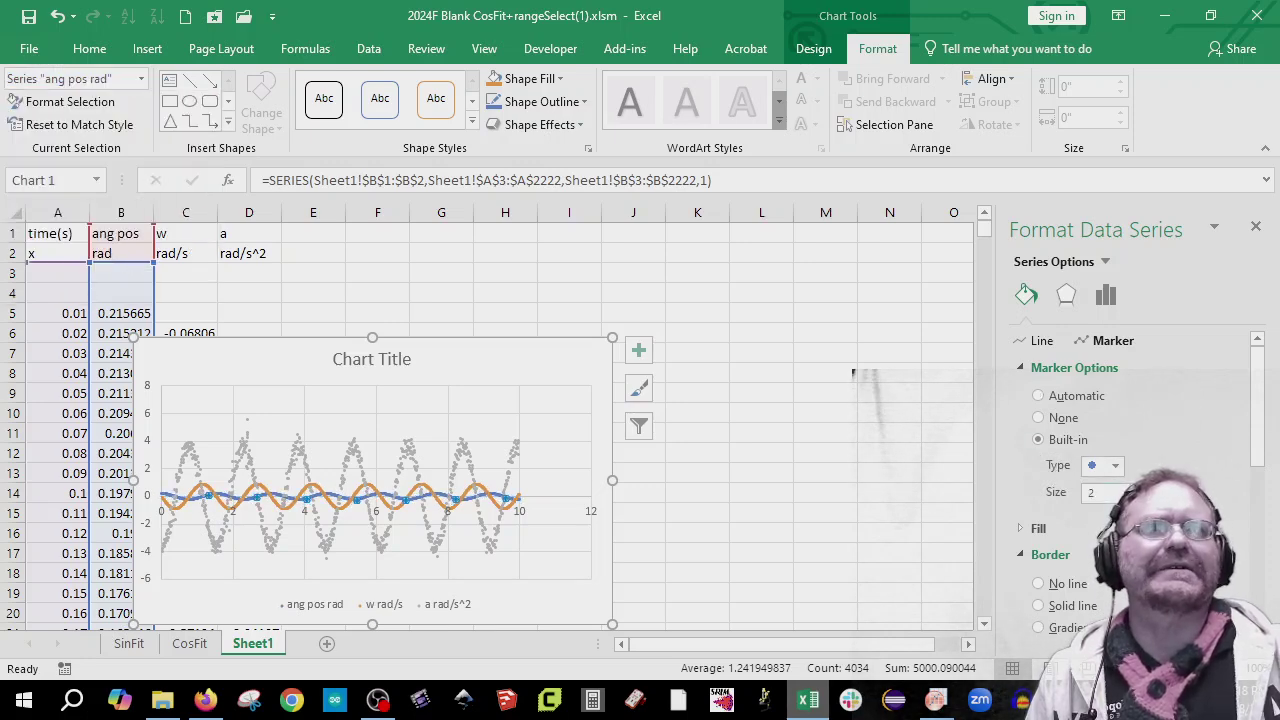
left_click(903, 466)
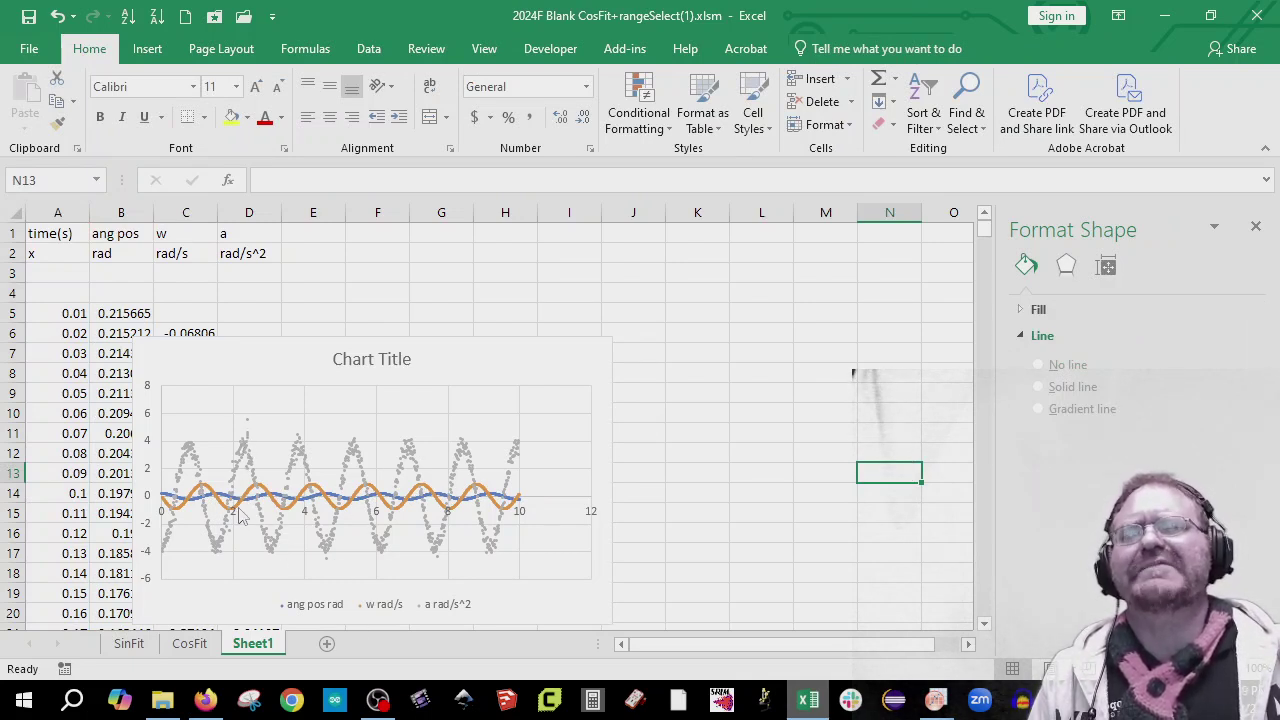
Step: Put label T in F1, CosFit's fitted period 1.529638 in G1, and unit s in H1
left_click(372, 254)
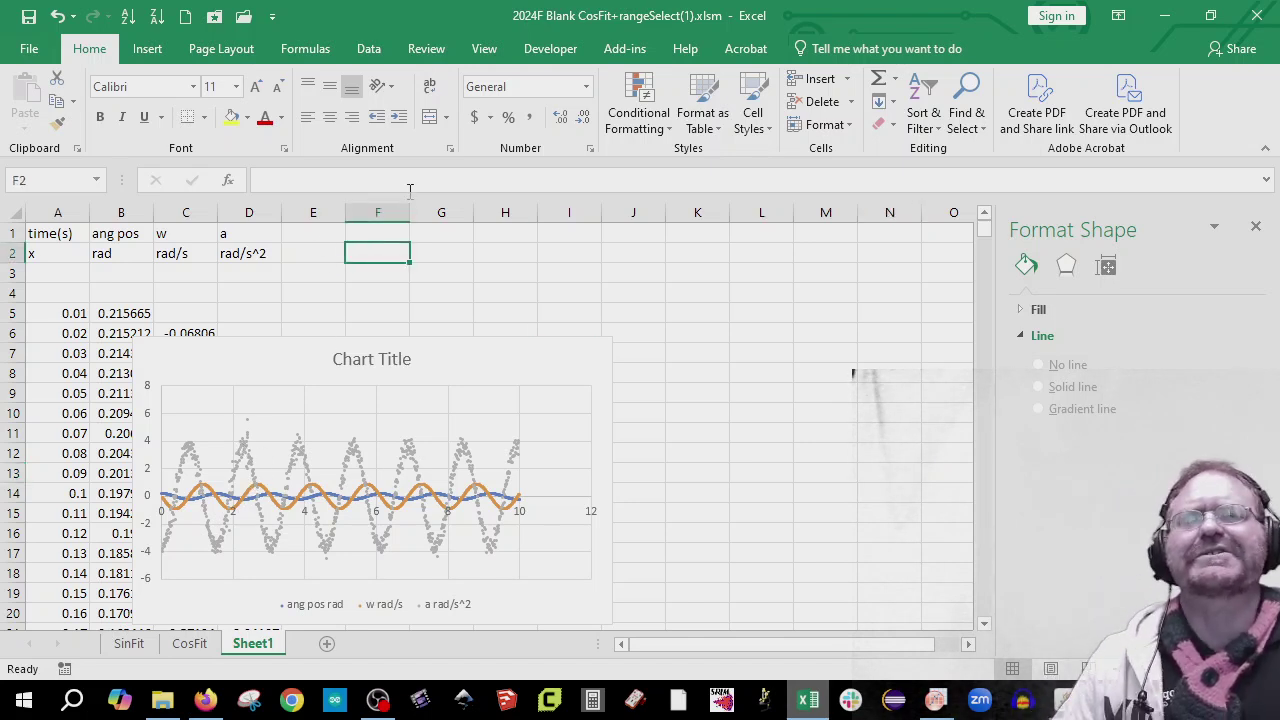
left_click(377, 233)
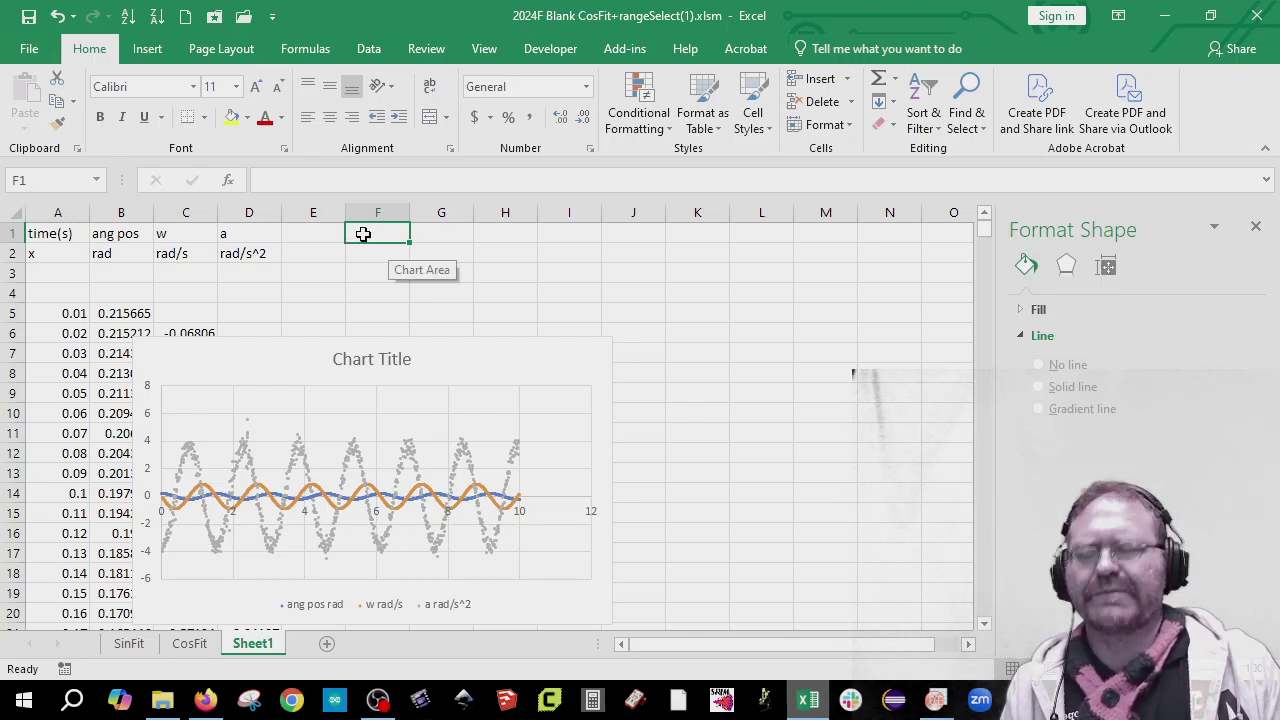
type("T")
key("Tab")
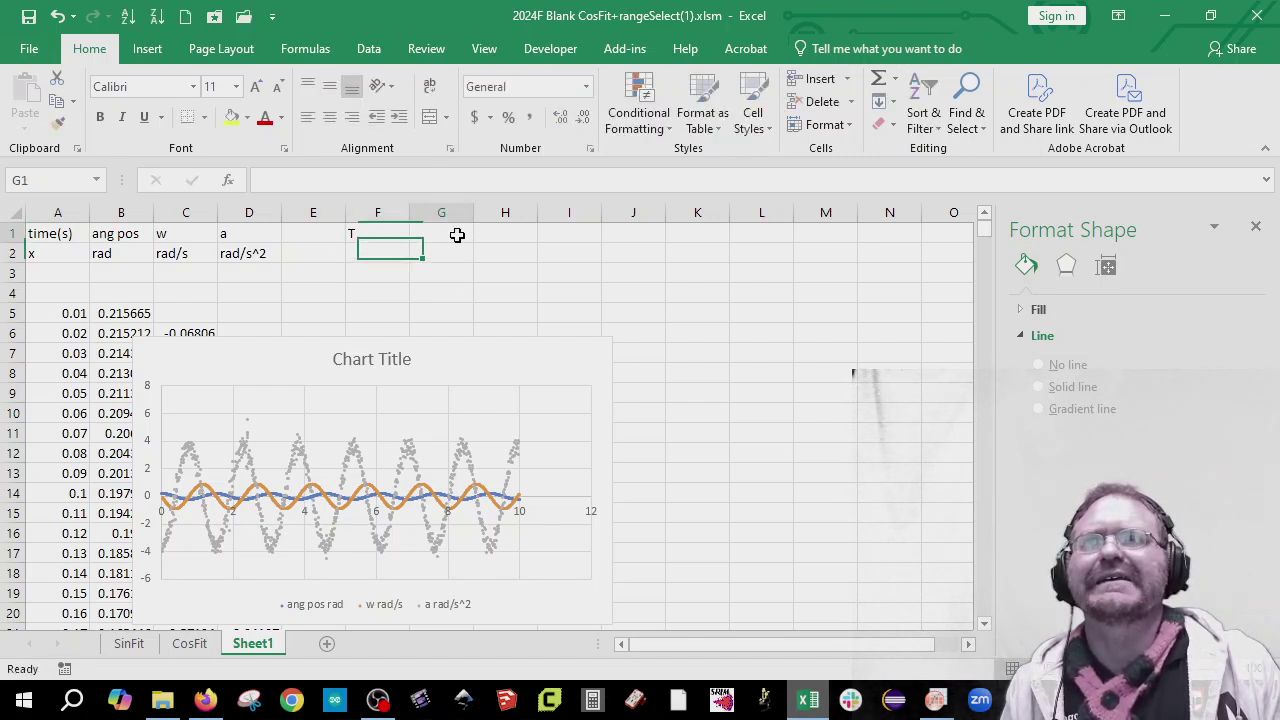
left_click(190, 643)
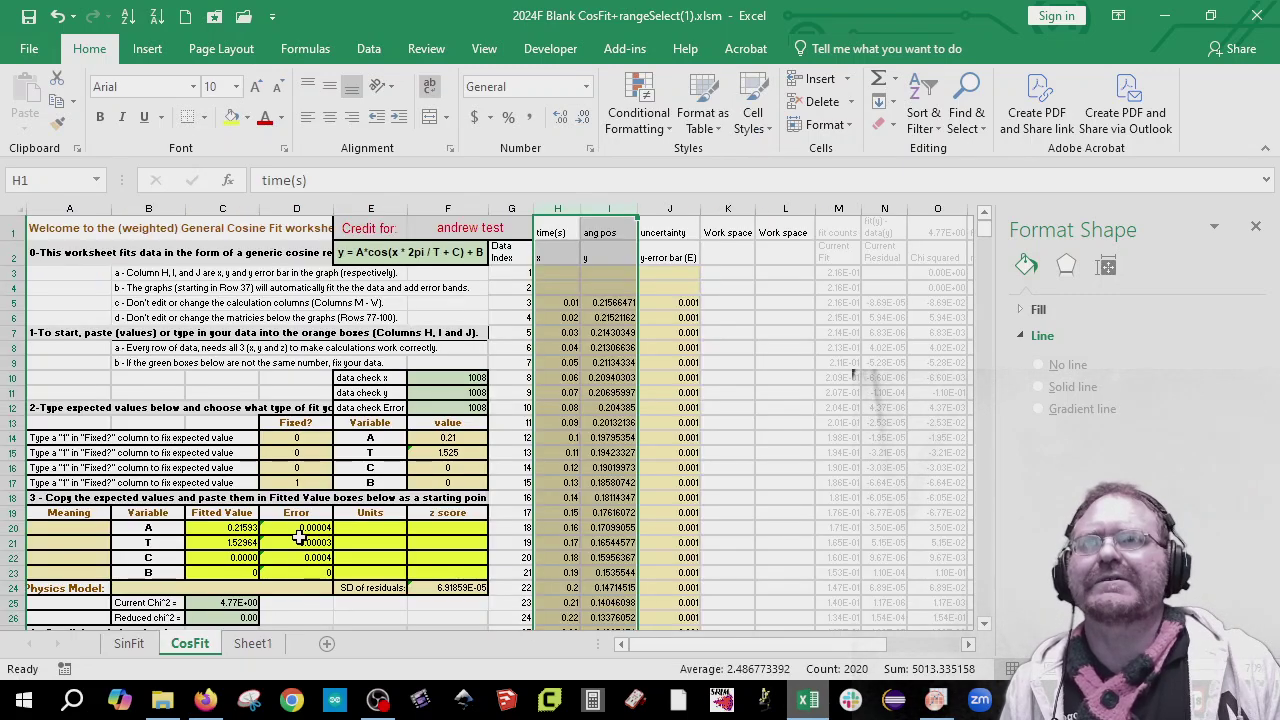
left_click(222, 548)
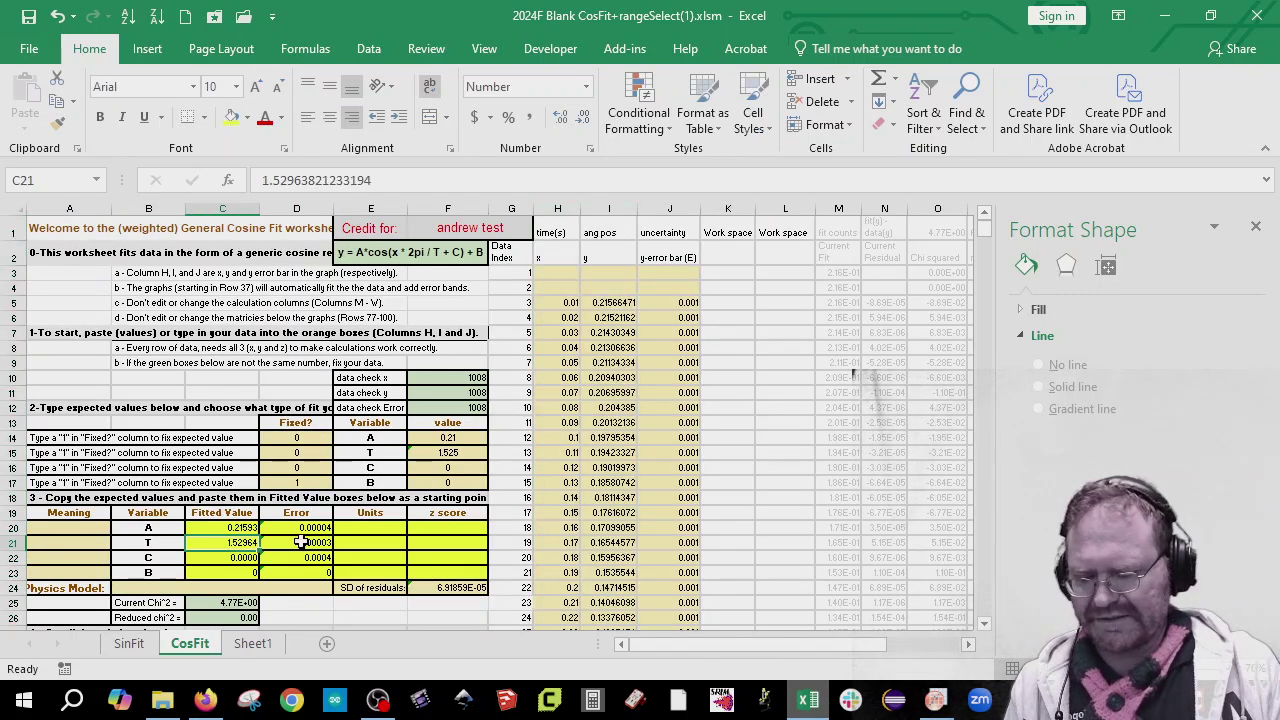
key("ctrl+c")
left_click(252, 643)
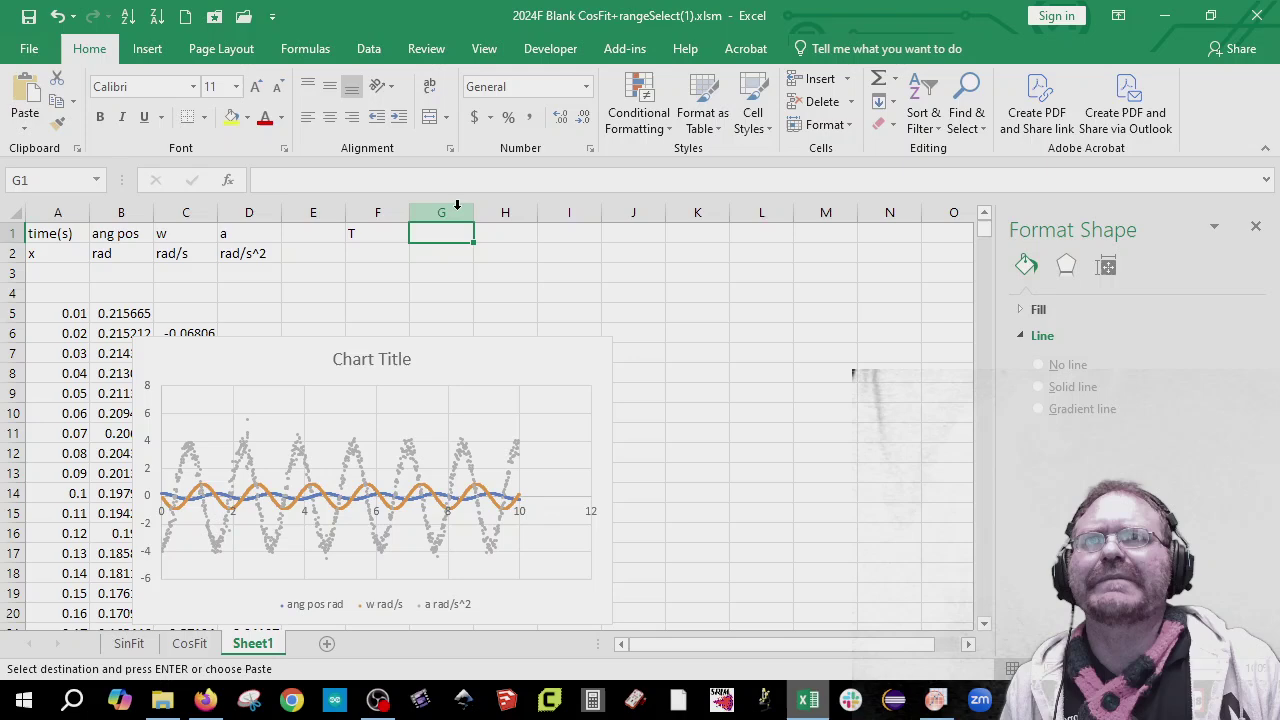
right_click(449, 234)
left_click(517, 320)
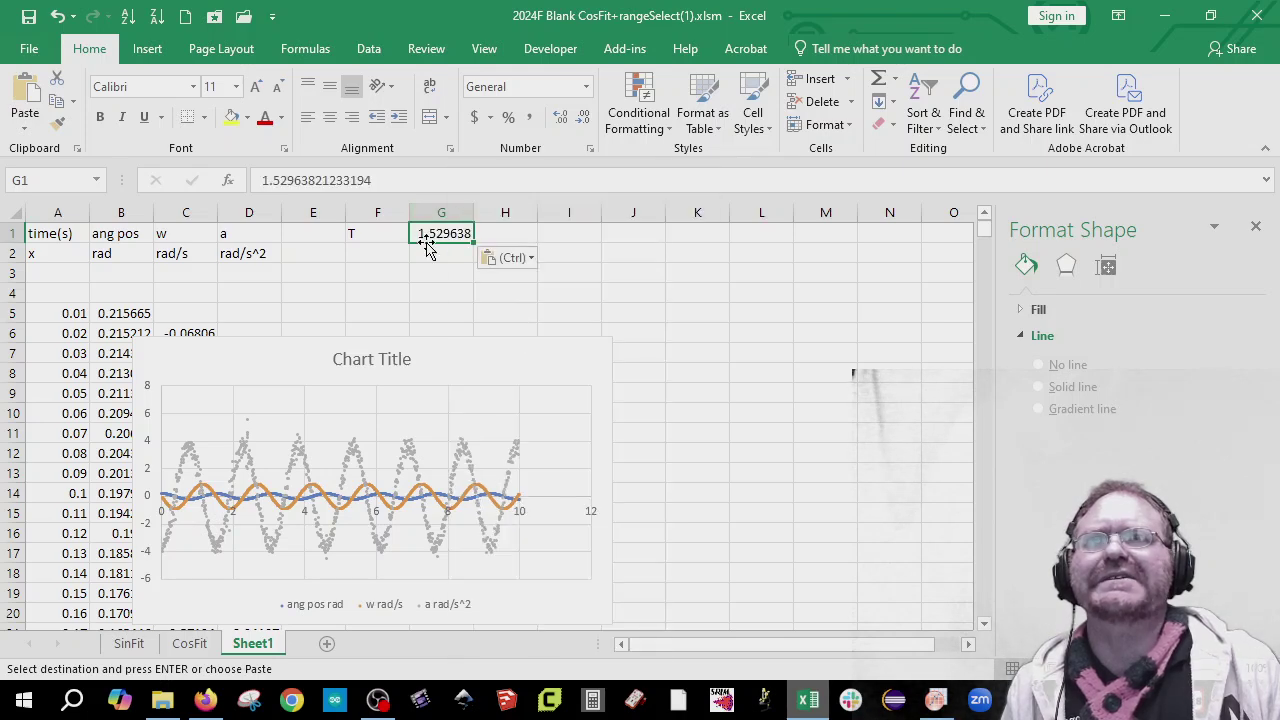
left_click(494, 234)
type("s")
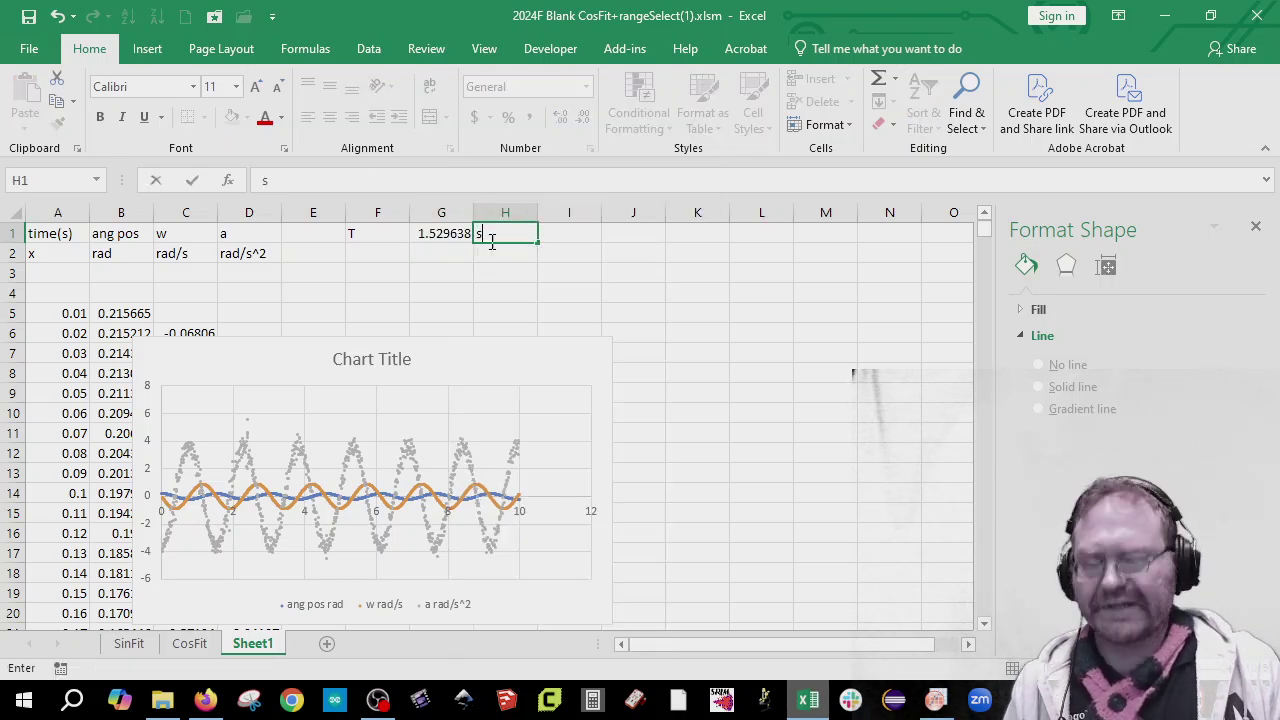
left_click(397, 271)
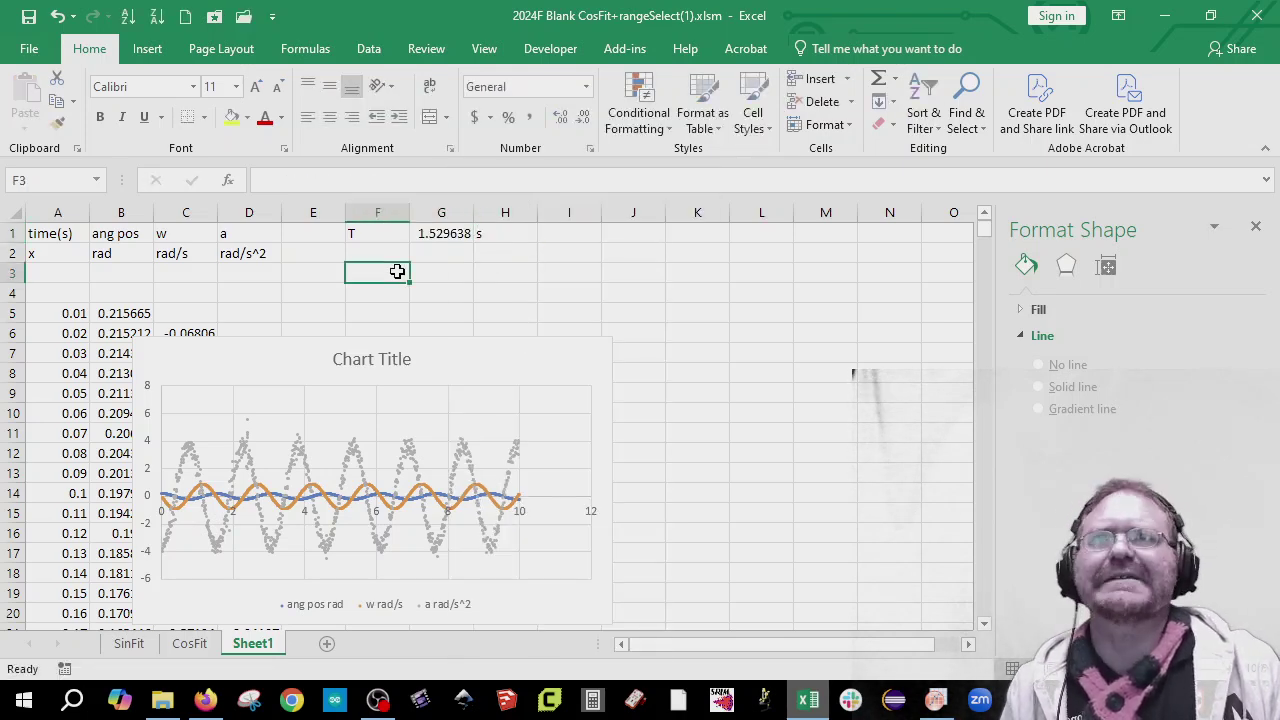
Step: Check CosFit's Units cells for A, T, C and B, then return to Sheet1
left_click(192, 643)
left_click(386, 524)
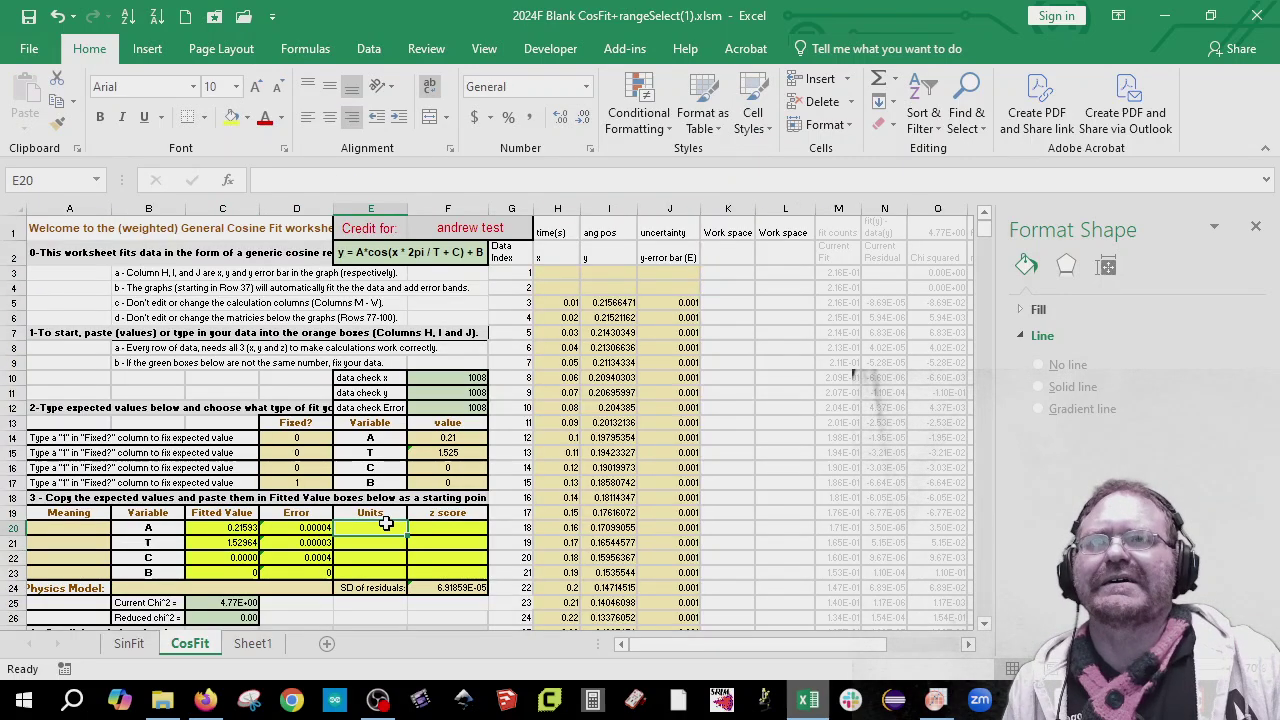
left_click(384, 543)
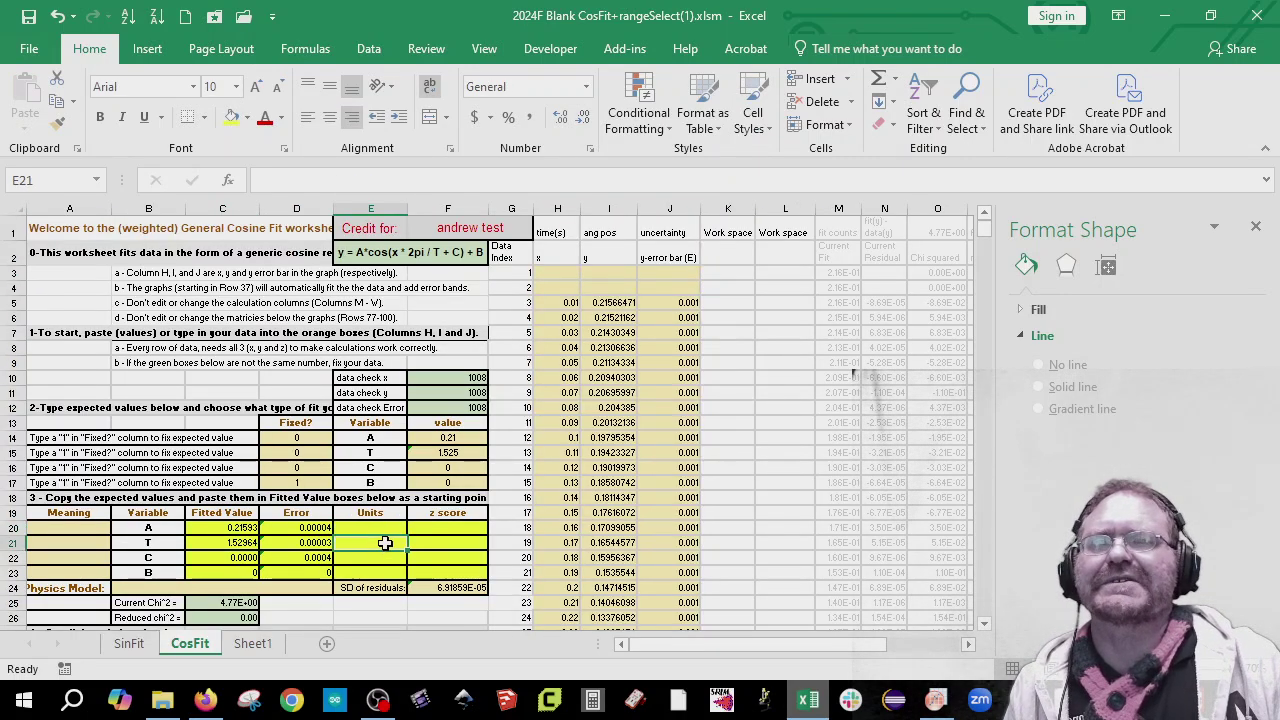
left_click(384, 557)
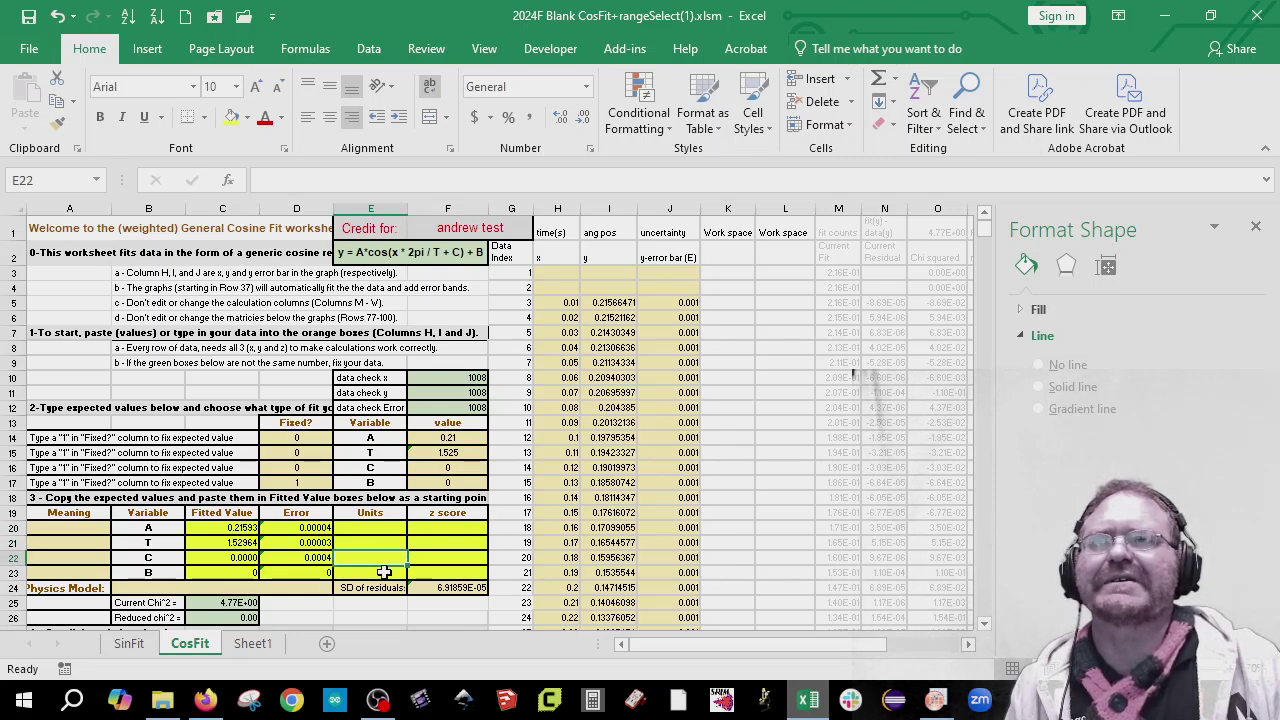
left_click(386, 572)
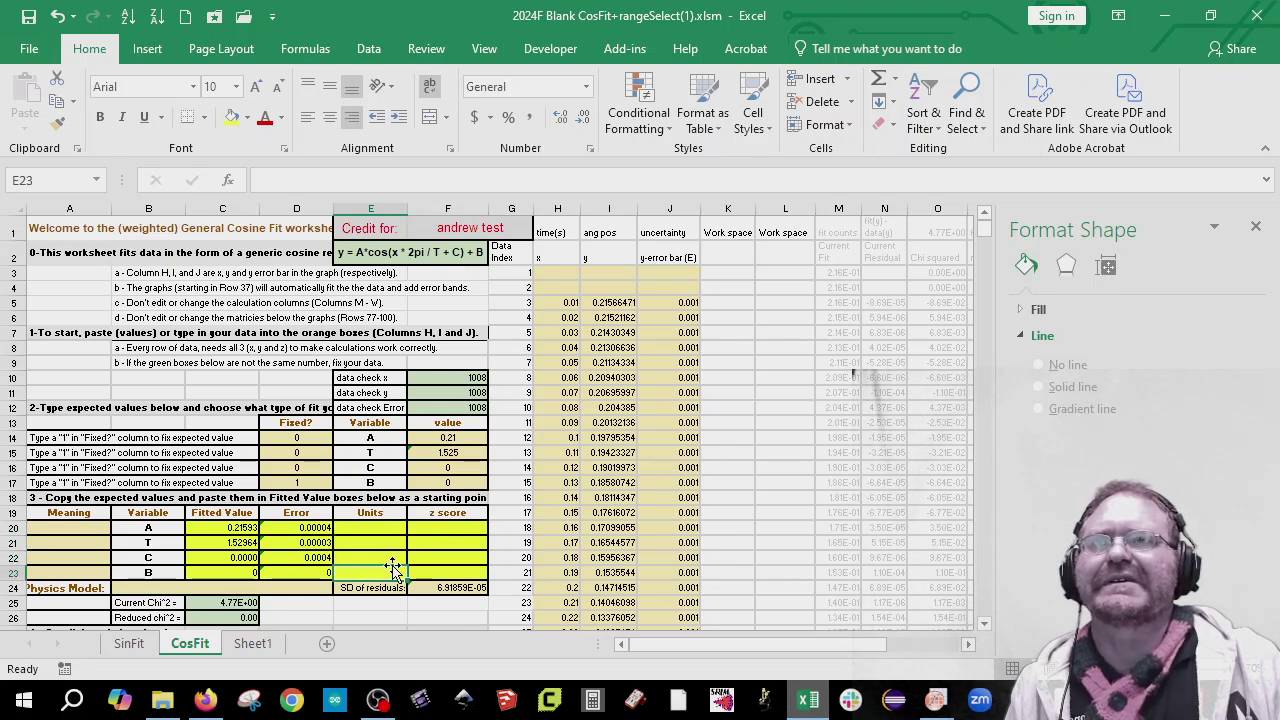
left_click(254, 644)
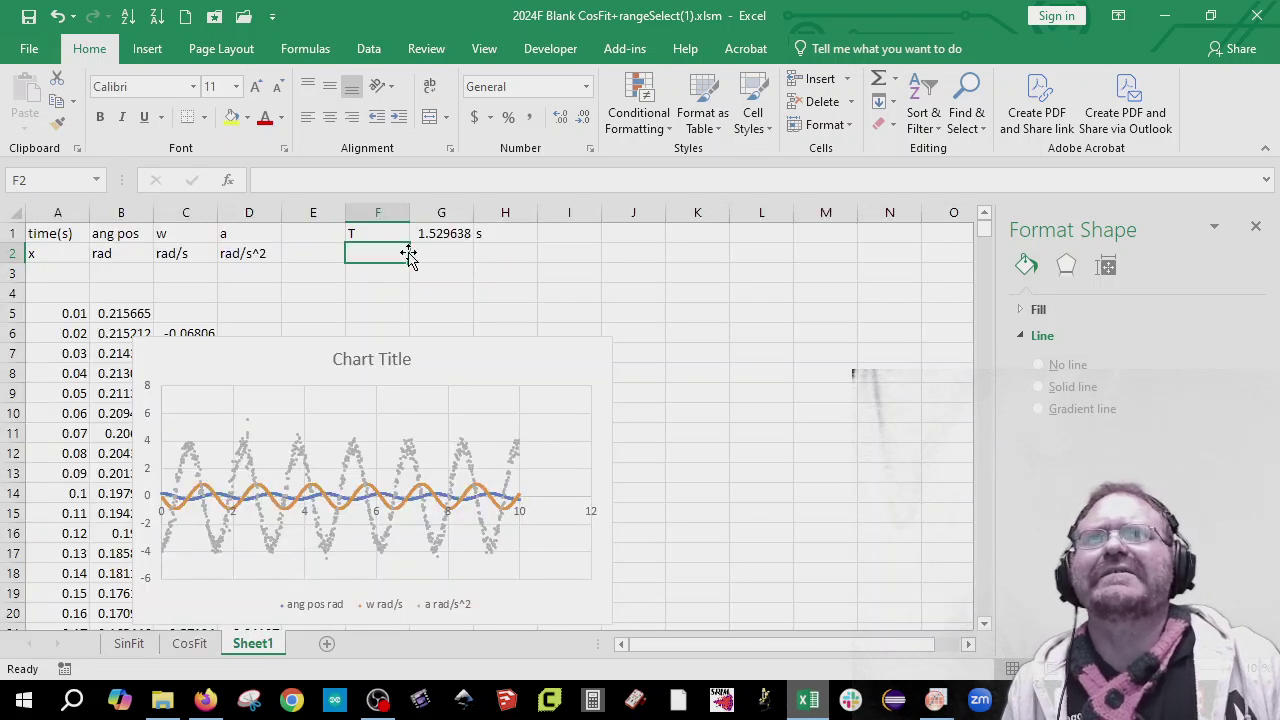
Step: Label F2 '2pi/T' and enter =G1*2*PI()/G1 in G2, giving 6.283185
type("2pi")
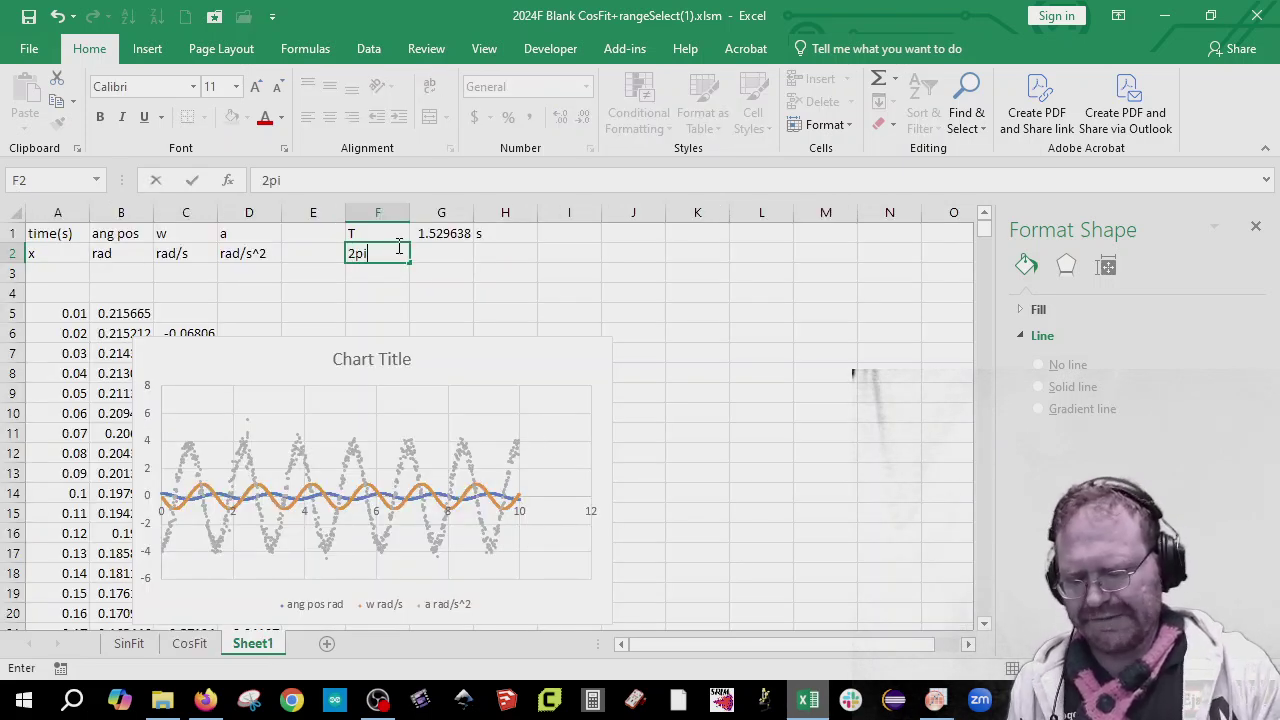
type("/T")
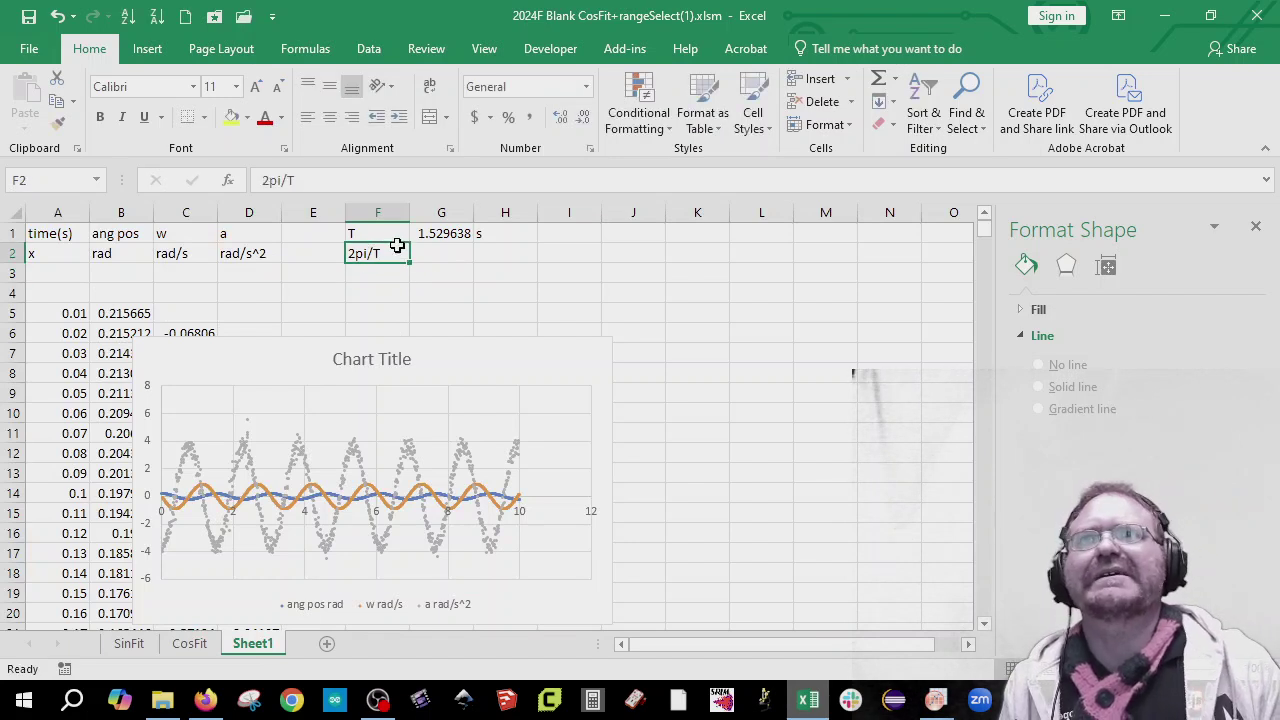
key("Tab")
type("=")
key("Up")
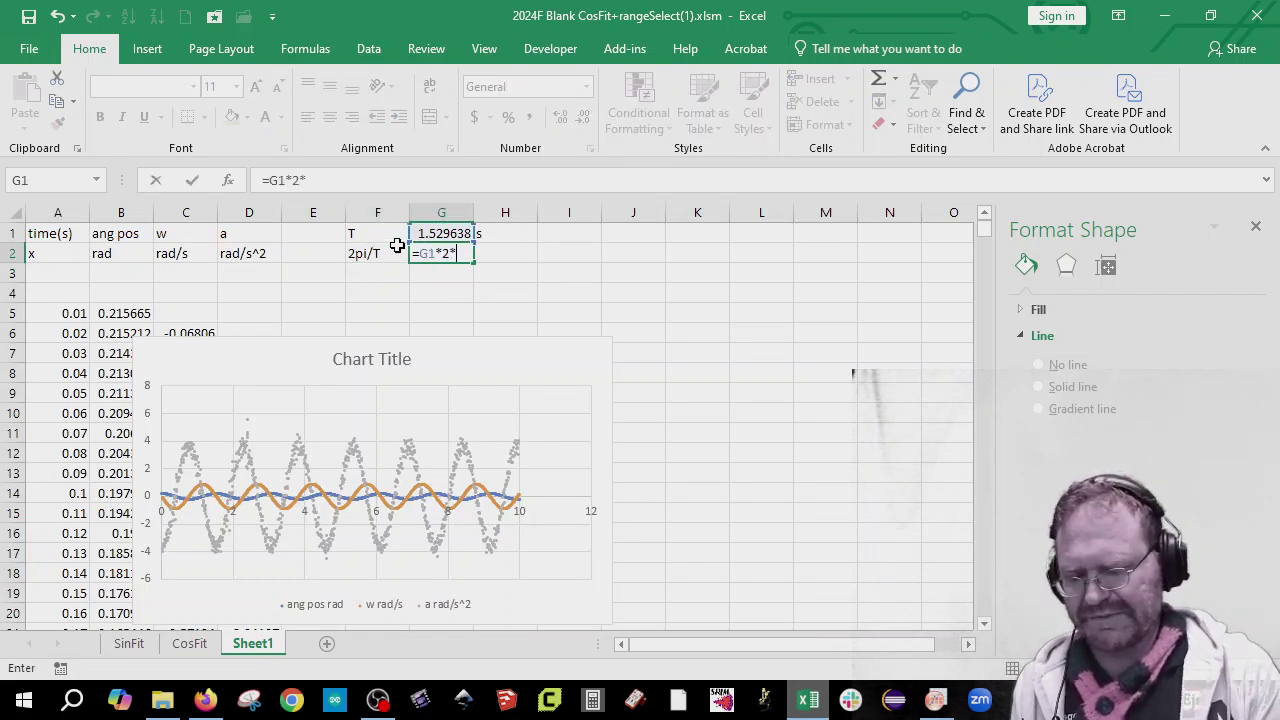
type("*2*pi()")
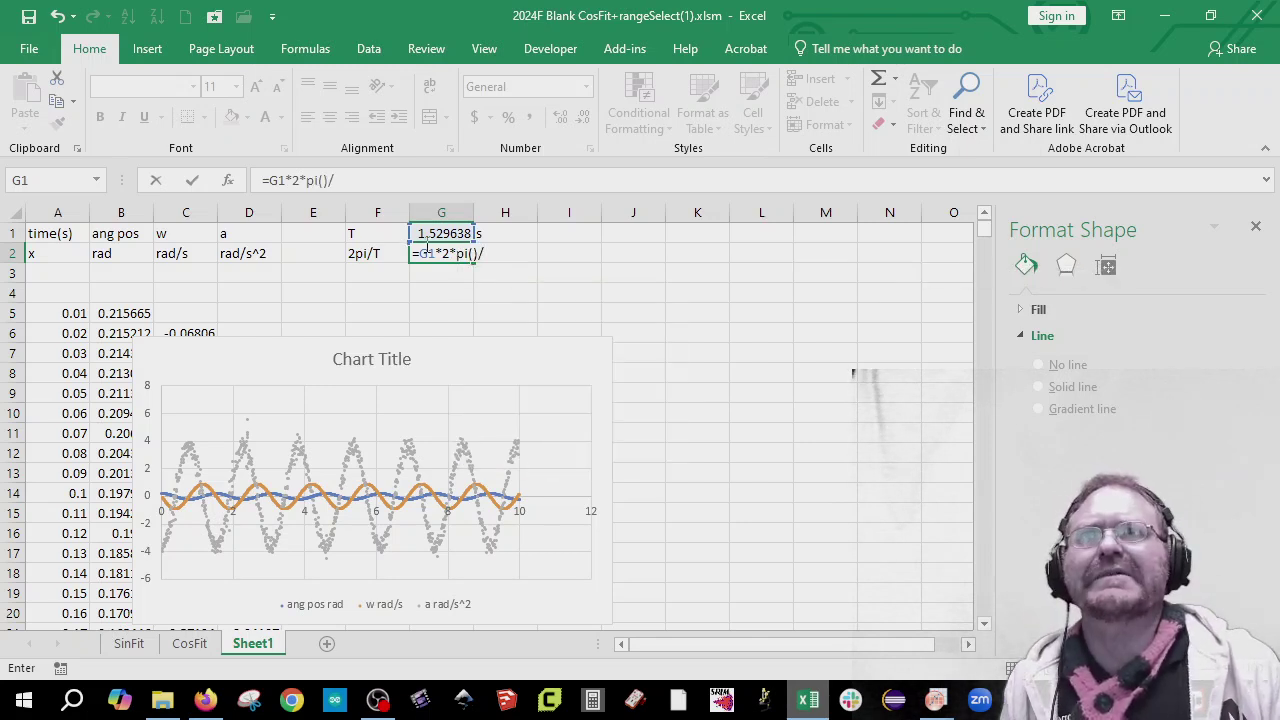
type("/")
left_click(458, 233)
key("Return")
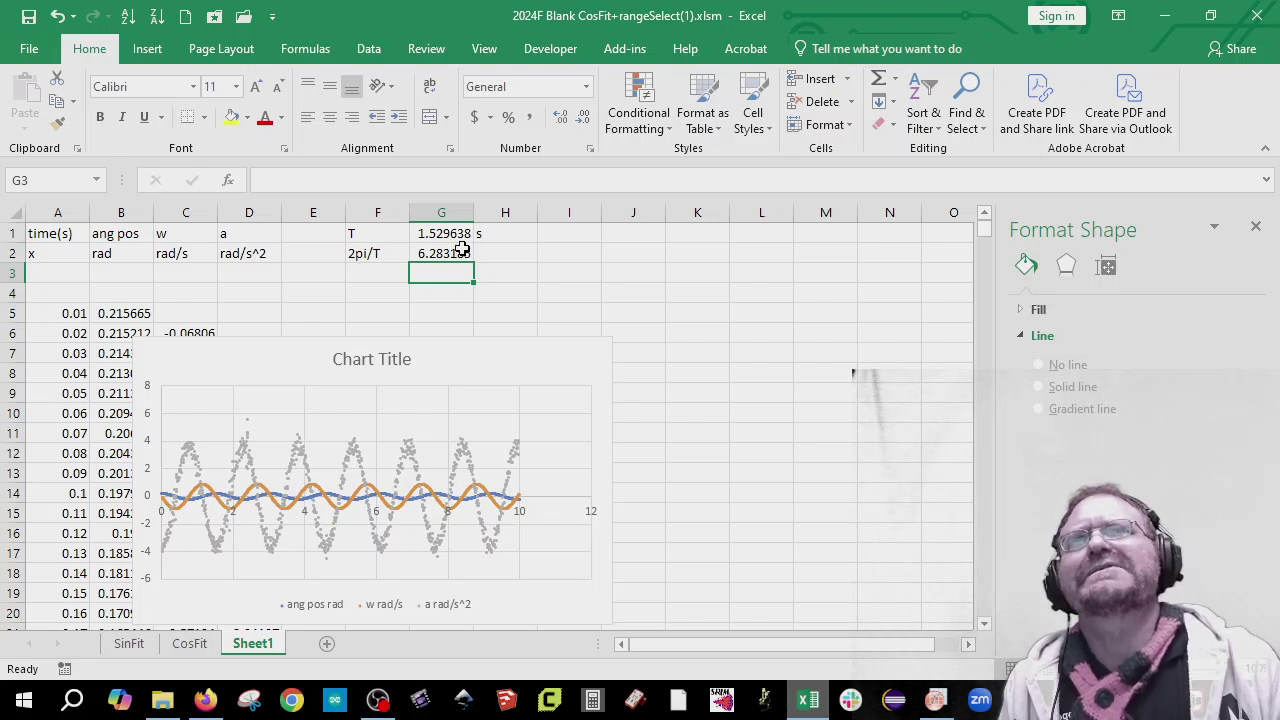
left_click(460, 252)
left_click(371, 177)
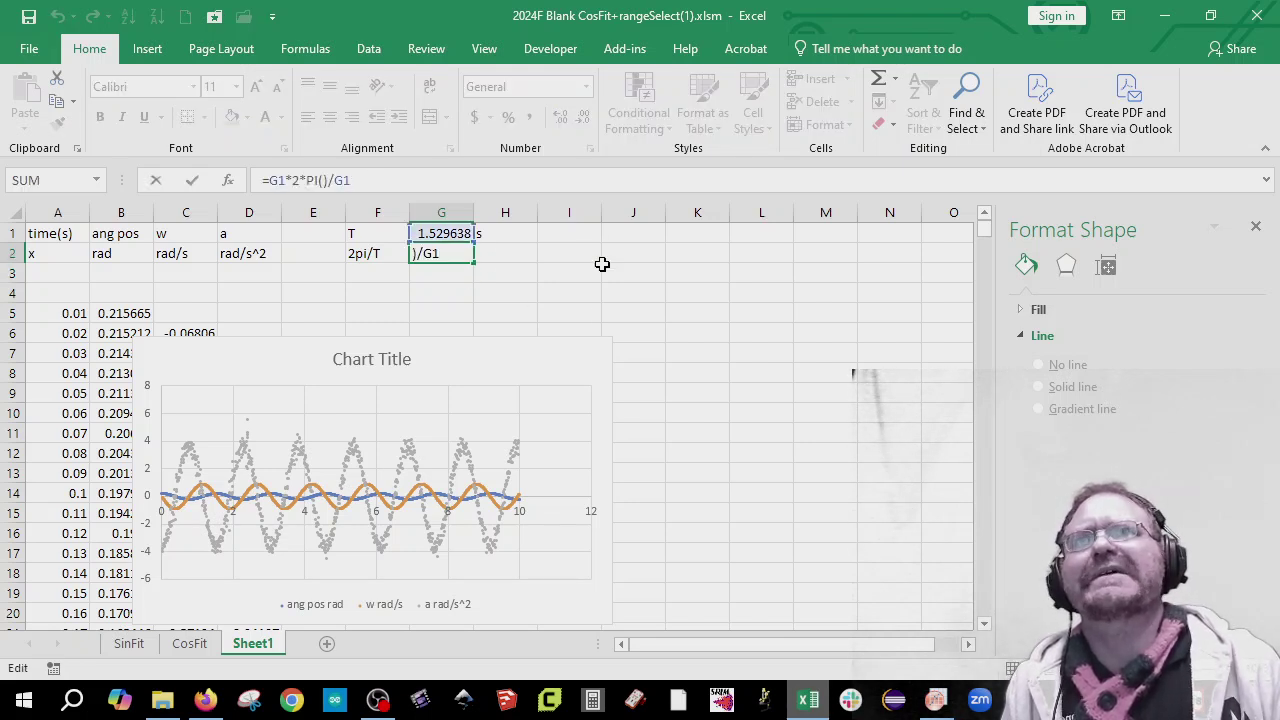
key("Return")
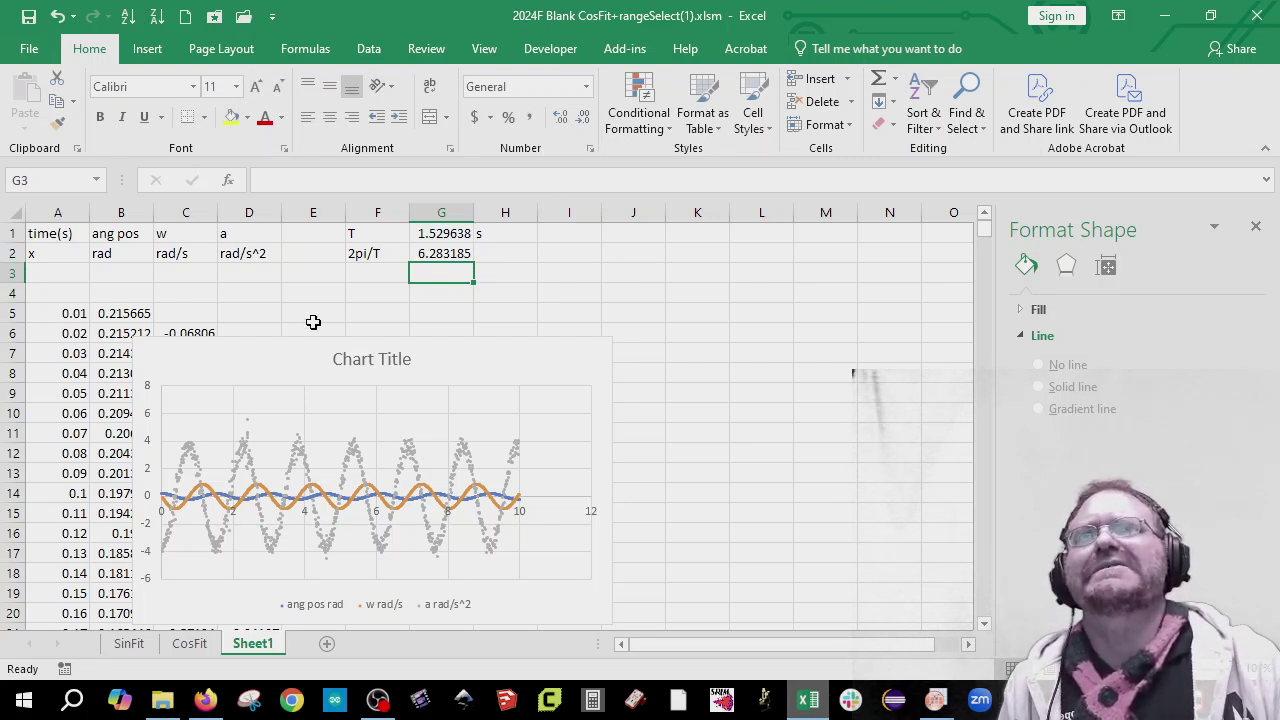
Step: Add labels p, w and a in F3:F5, then select the fitted A value on CosFit
left_click(376, 273)
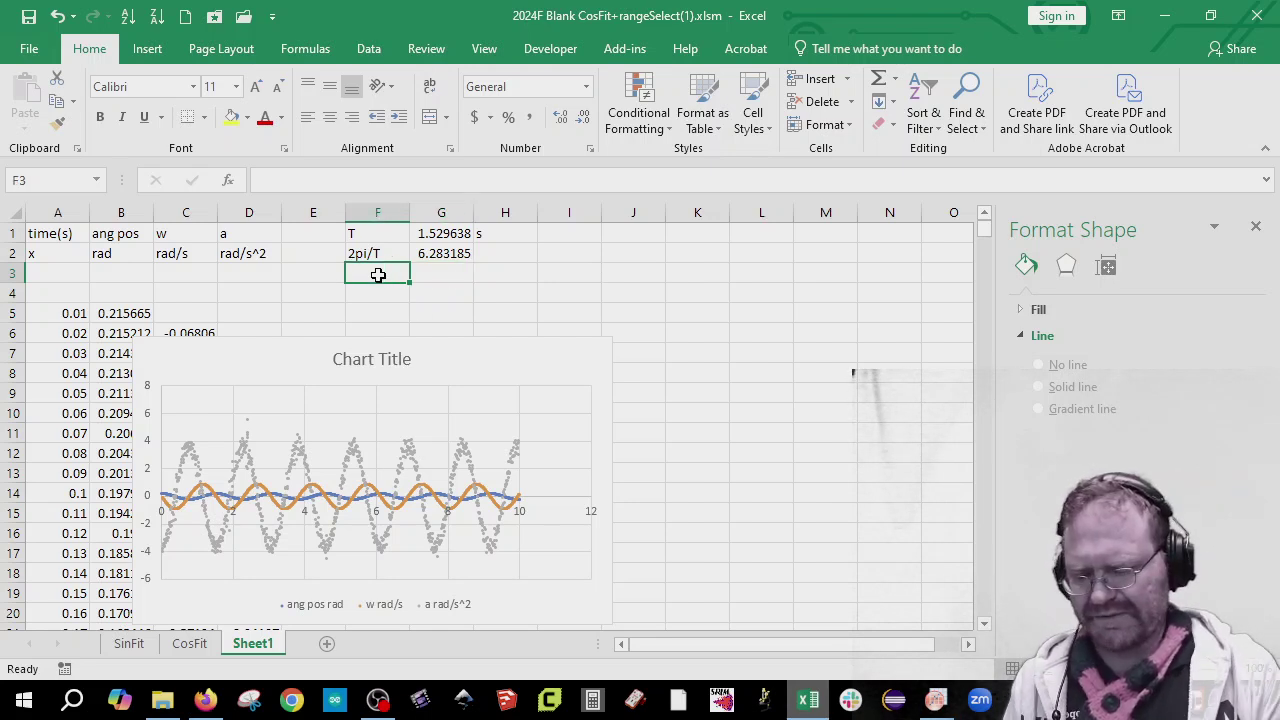
type("p")
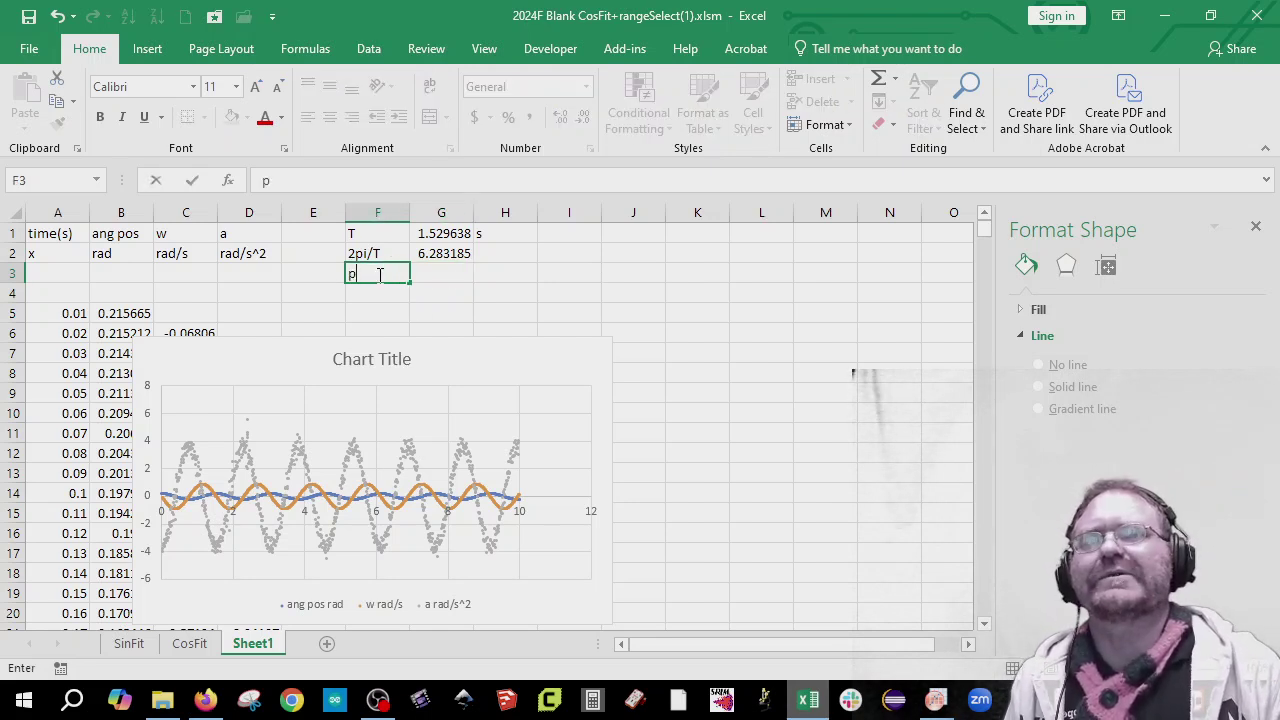
key("Return")
type("w")
key("Return")
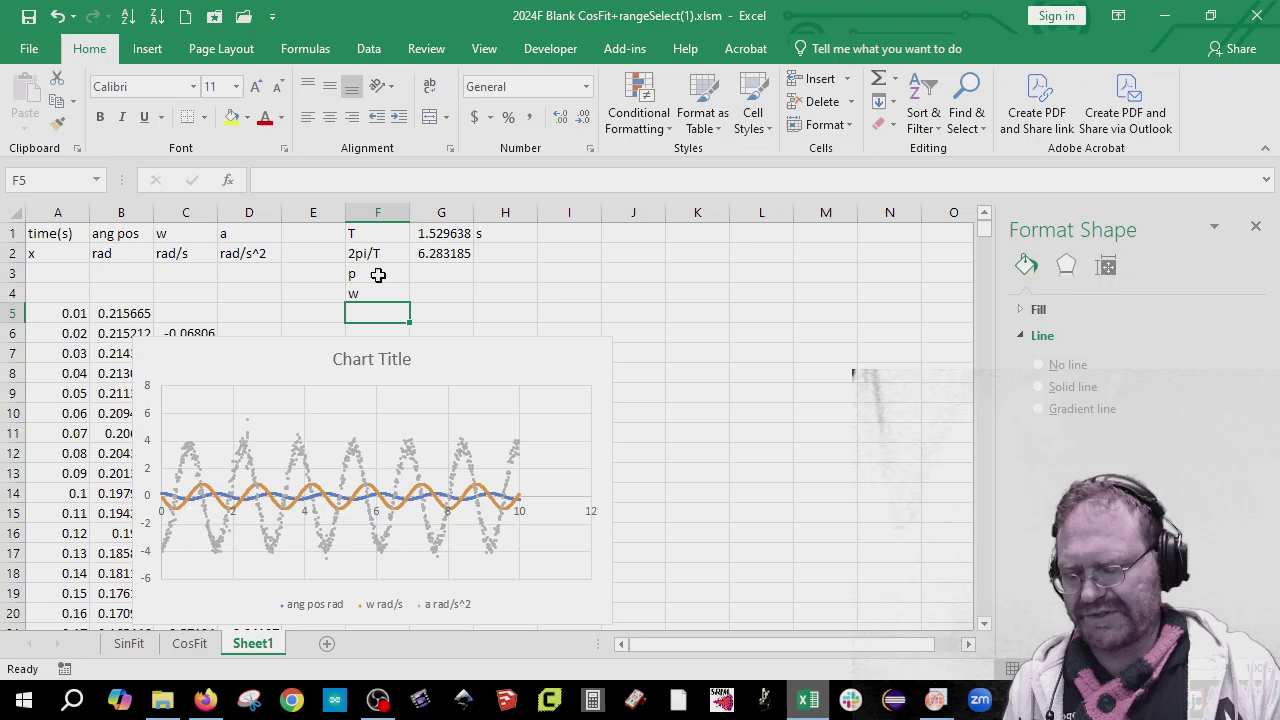
type("a")
key("Up")
key("Up")
key("Right")
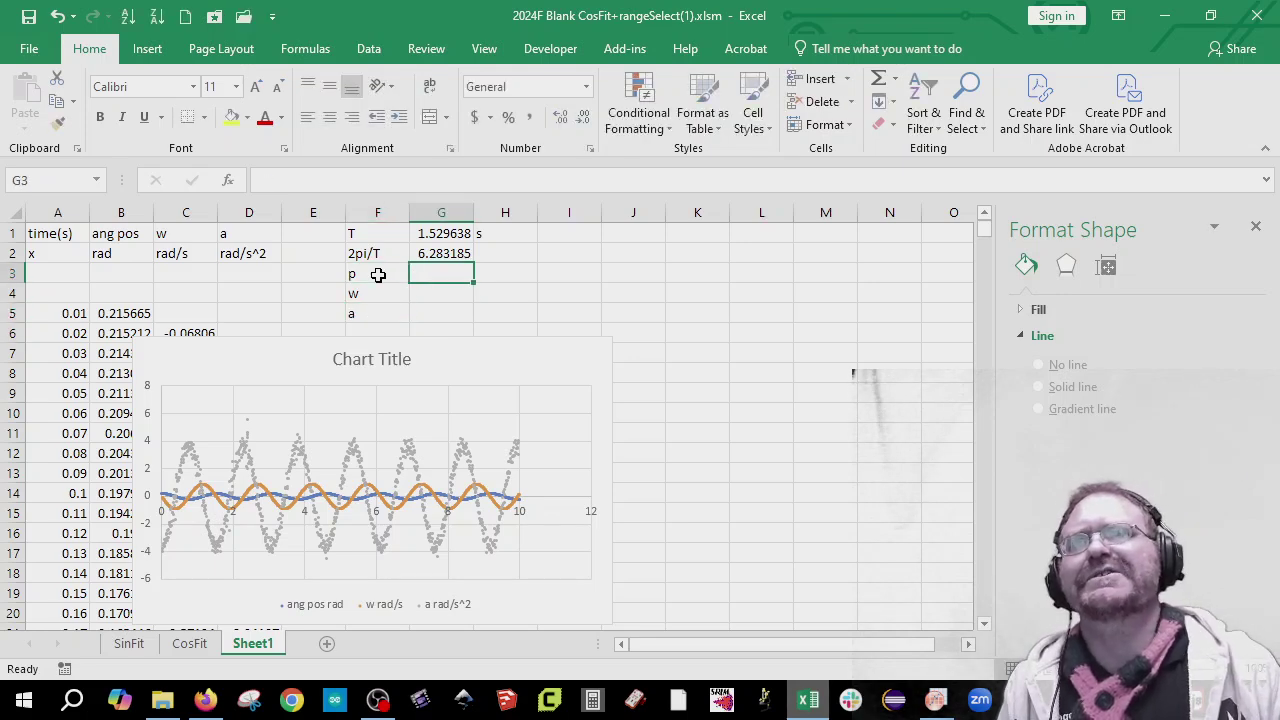
left_click(190, 643)
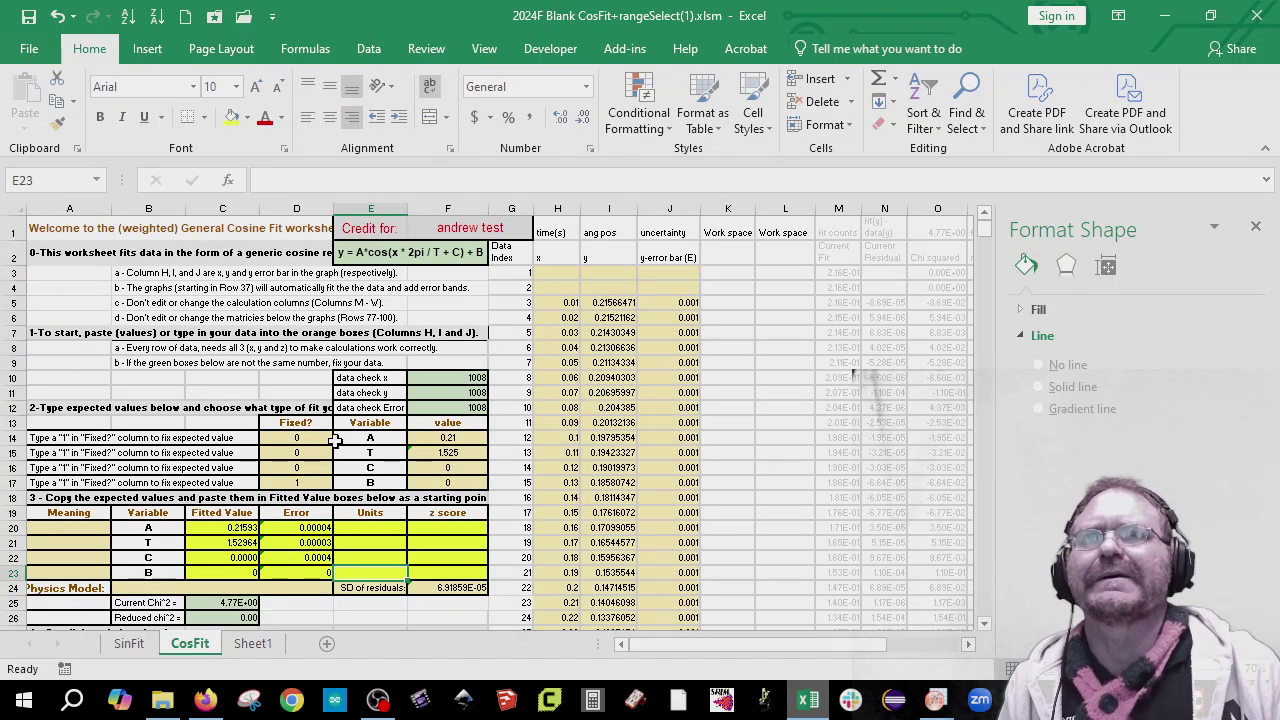
left_click(245, 527)
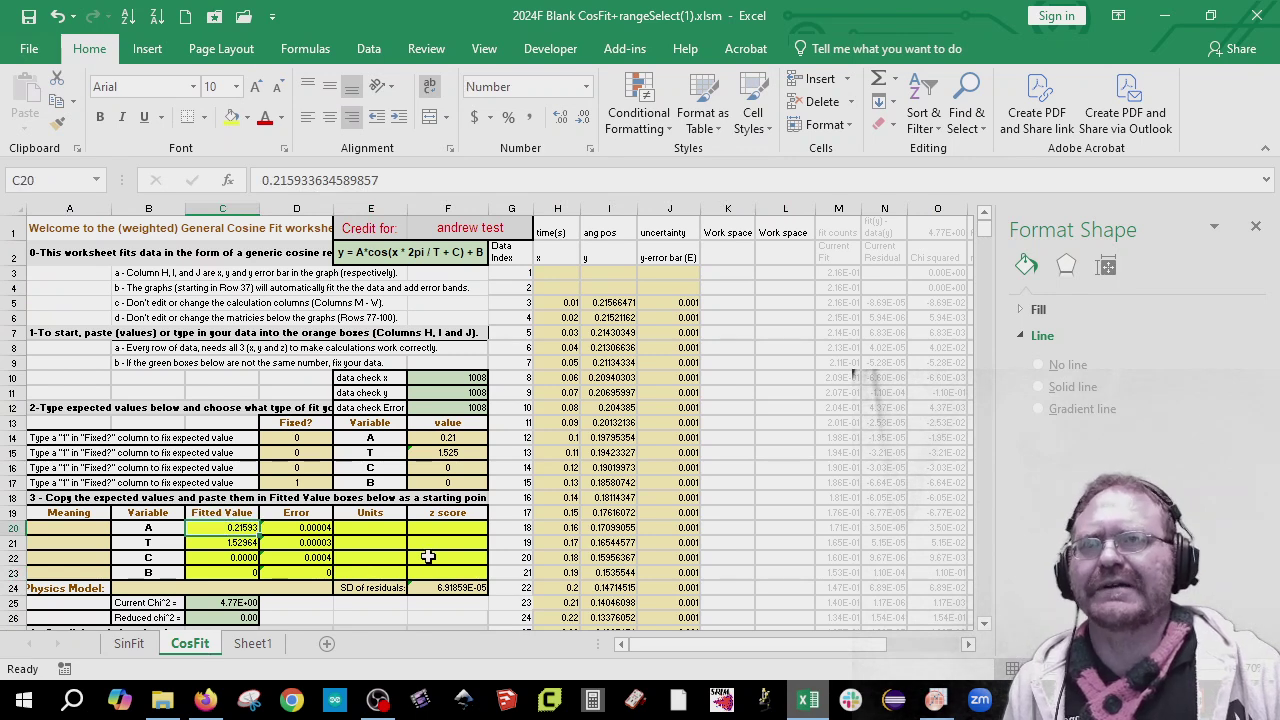
Step: Paste the fitted A value 0.215934 from CosFit into G3 as a plain value
key("ctrl+c")
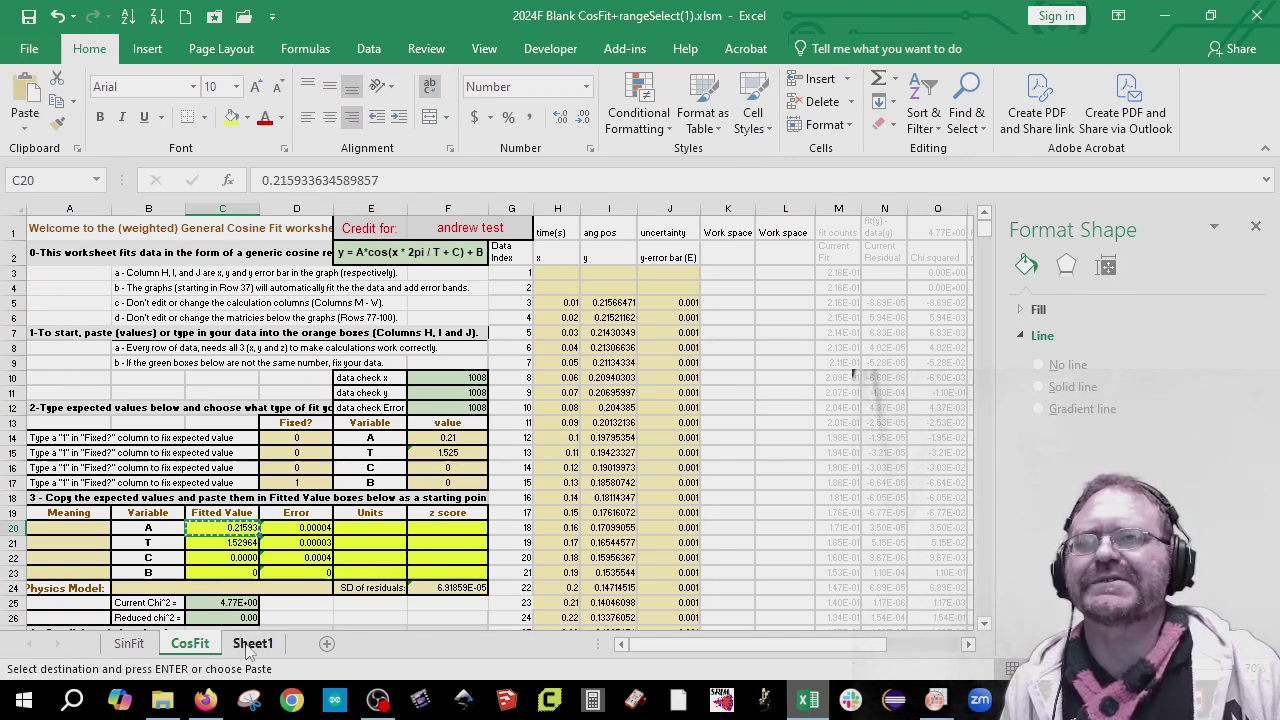
left_click(251, 645)
right_click(450, 266)
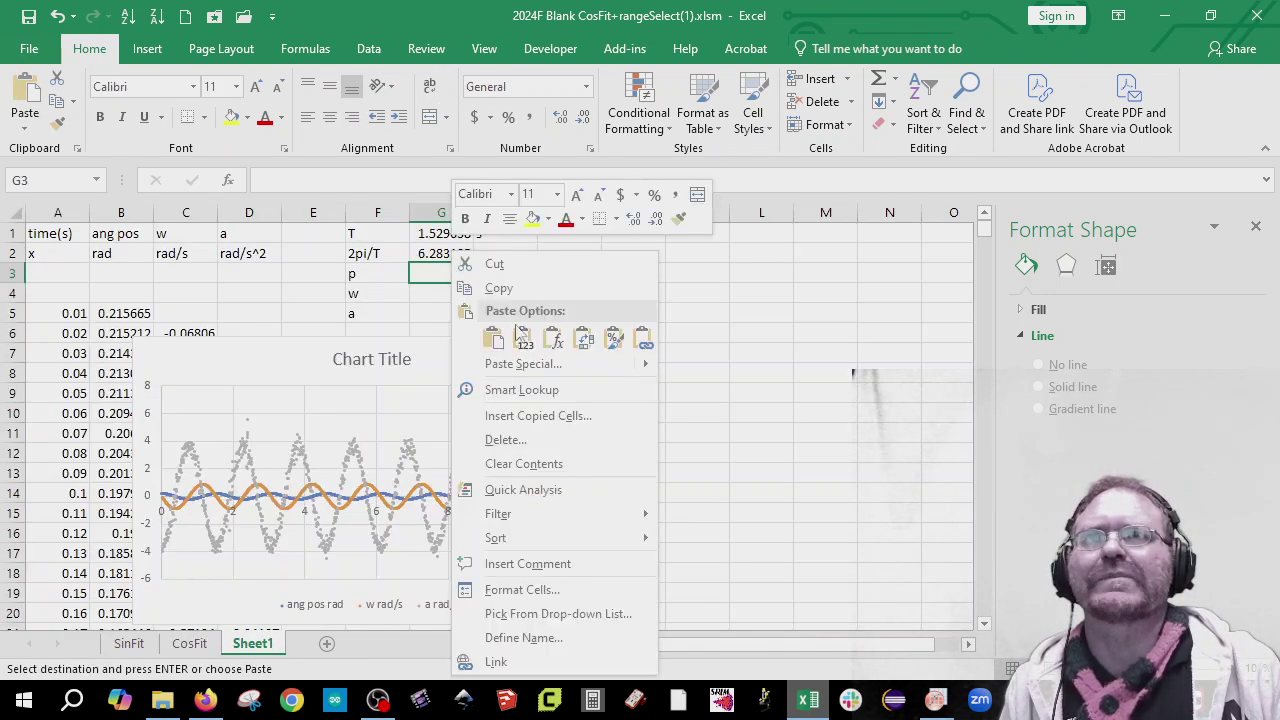
left_click(521, 338)
left_click(517, 272)
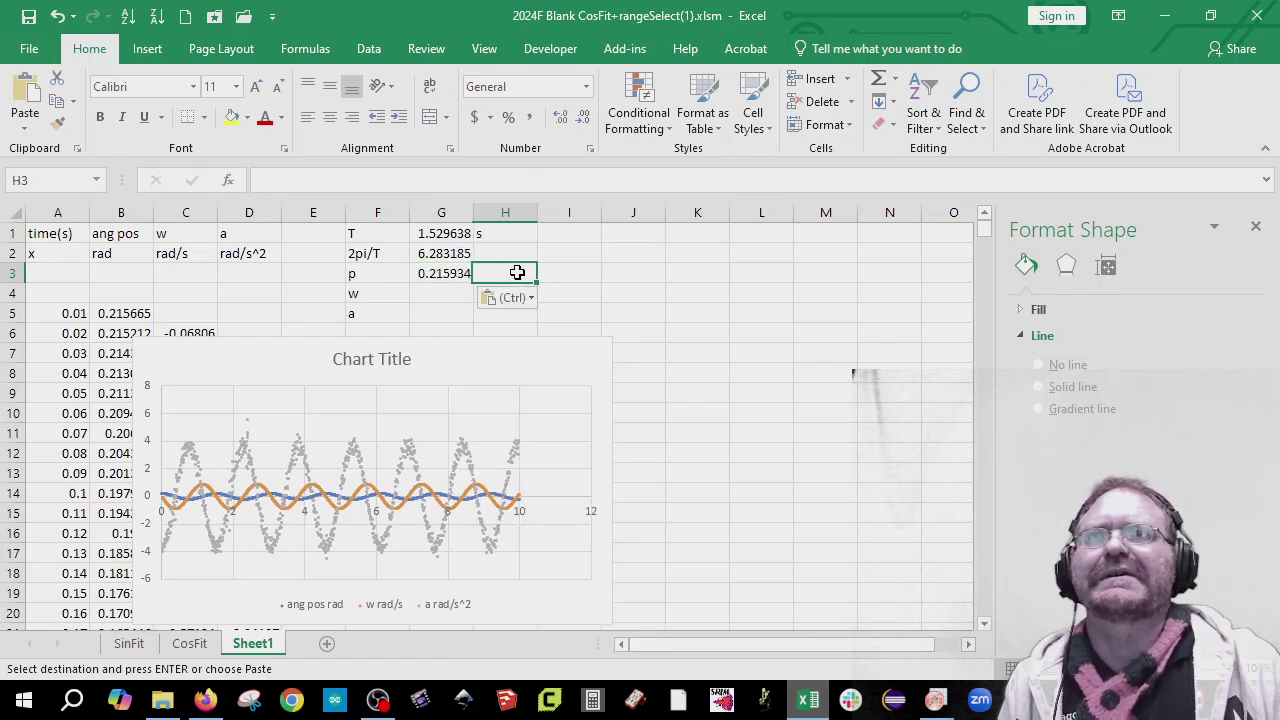
left_click_drag(356, 276, 404, 312)
left_click(469, 273)
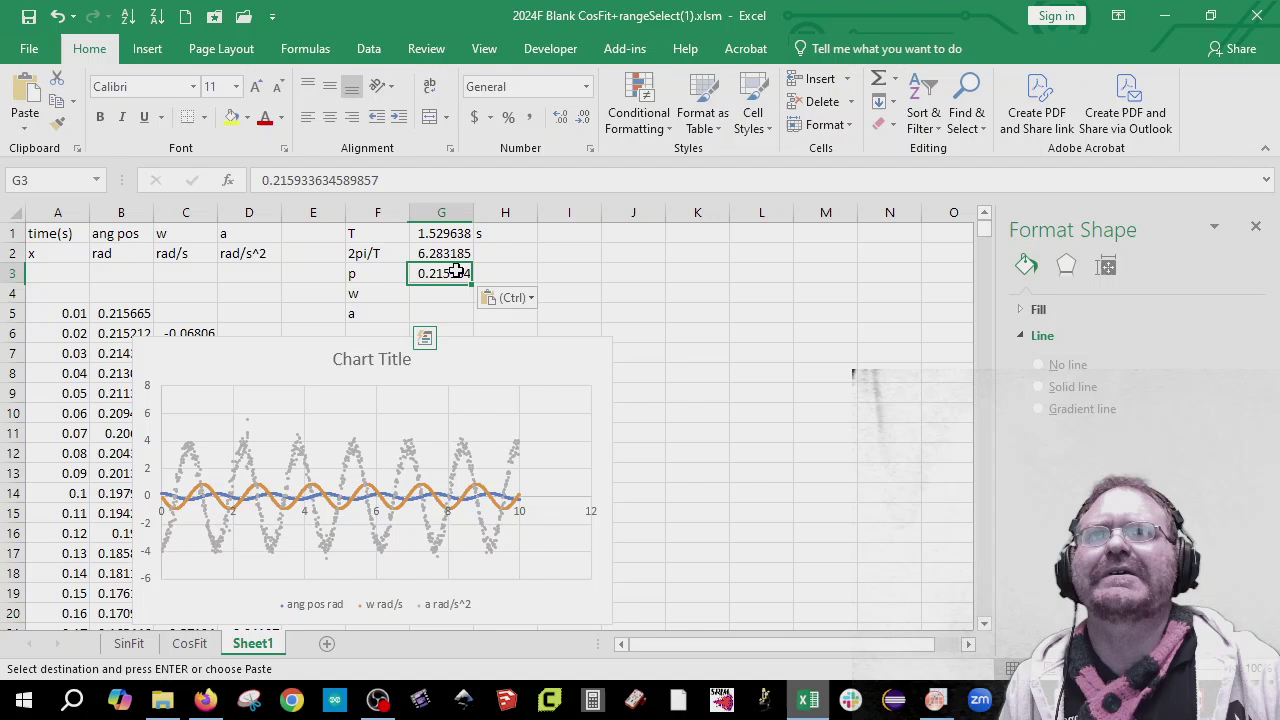
Step: Add the note 'measured' and move it into H3 beside the p value
left_click(522, 274)
left_click(522, 254)
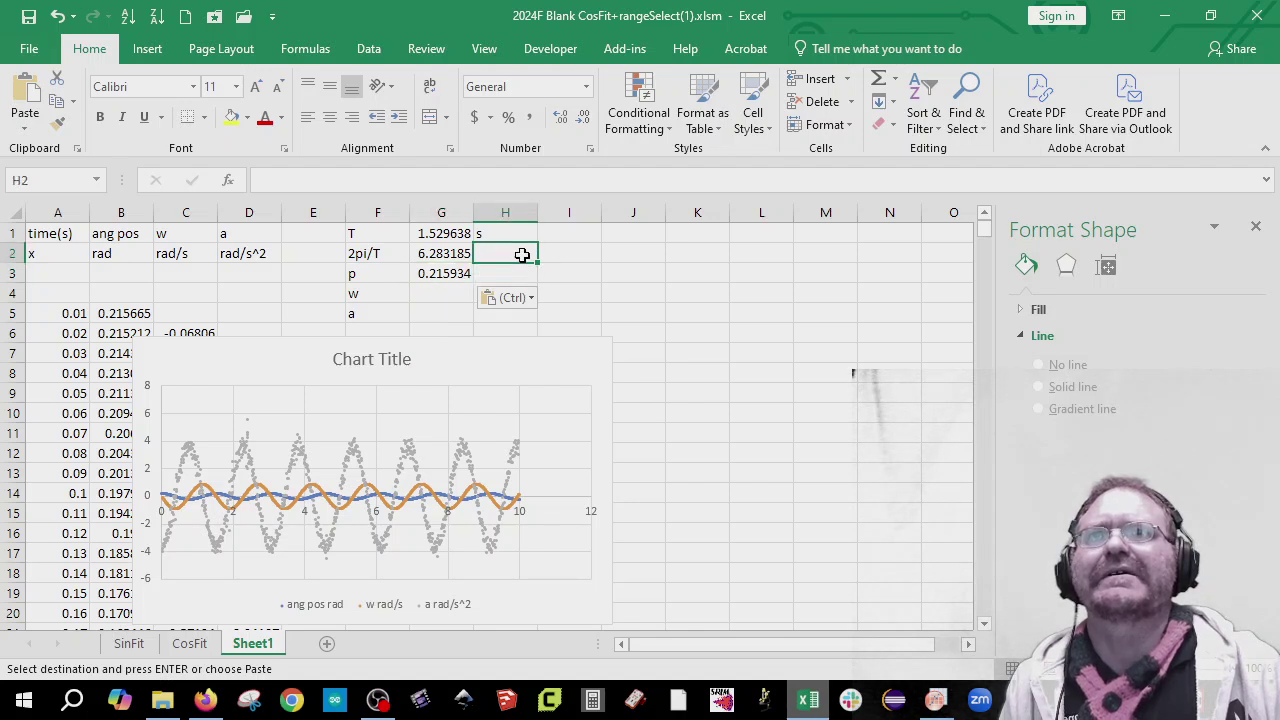
type("measured")
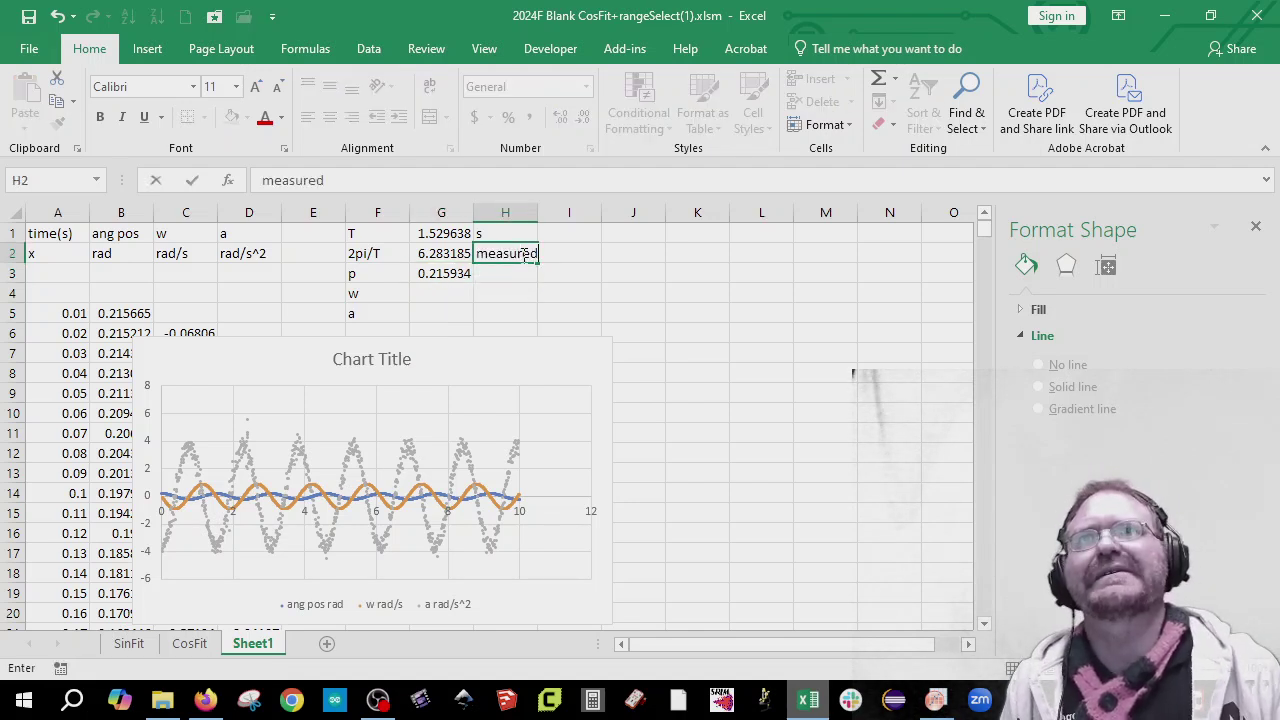
left_click(511, 268)
left_click(513, 258)
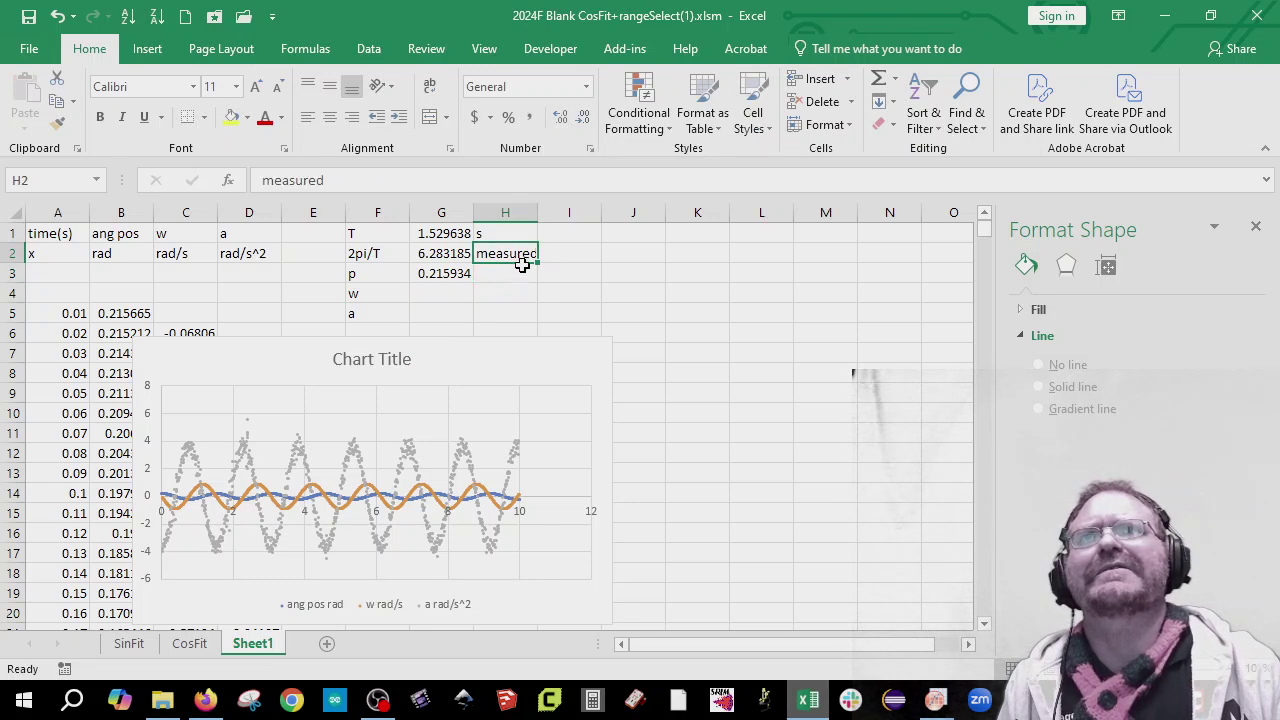
left_click_drag(515, 262, 517, 279)
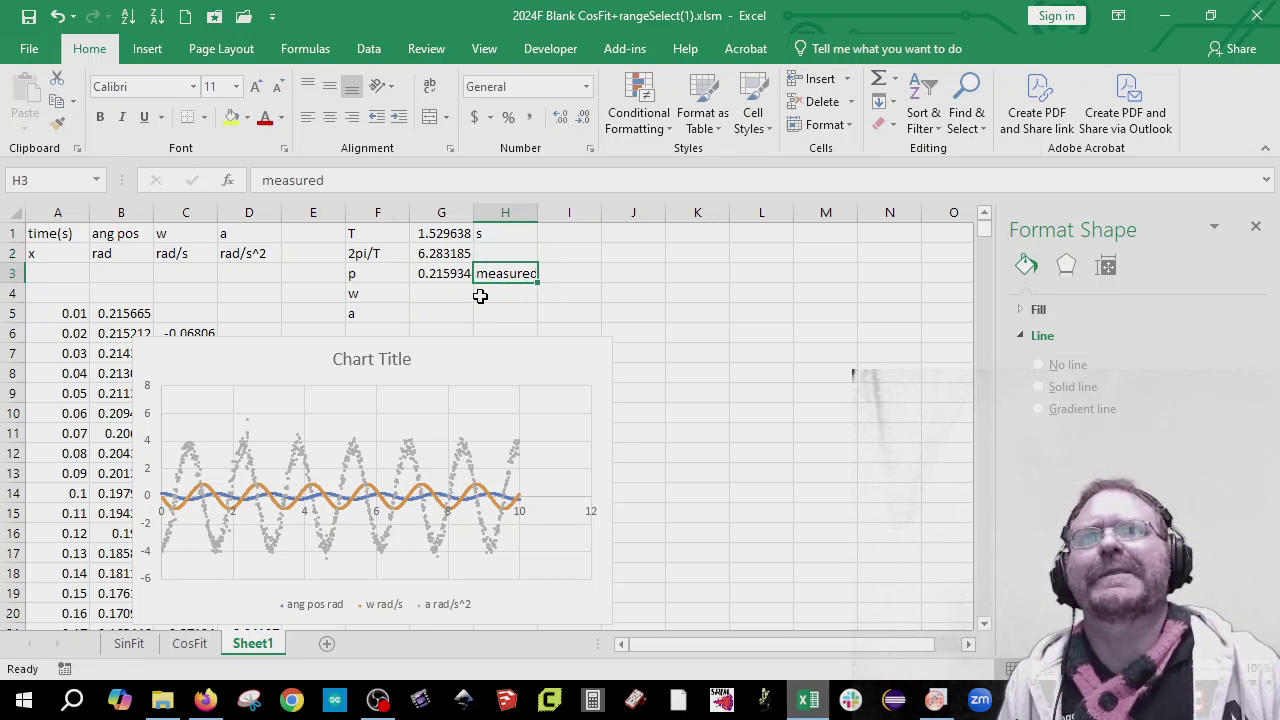
left_click(444, 292)
Step: Compute w in G4 as =G3*G2, giving 1.356751
type("=")
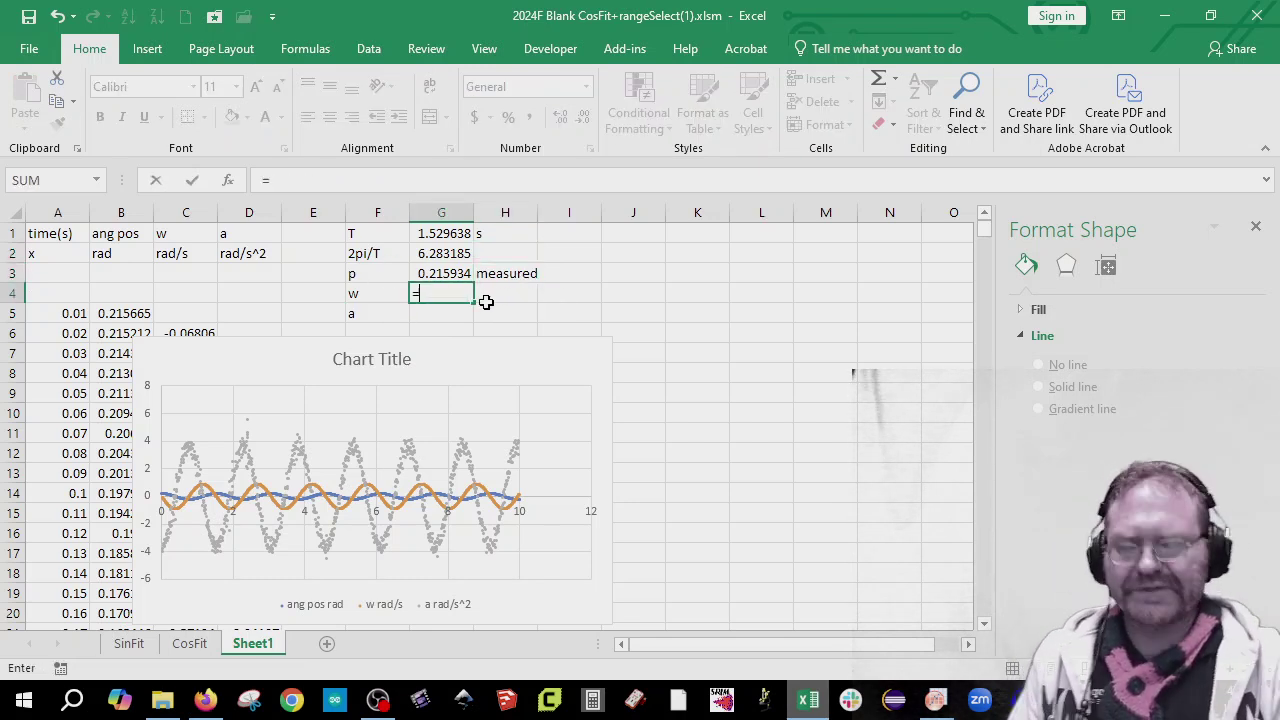
key("Up")
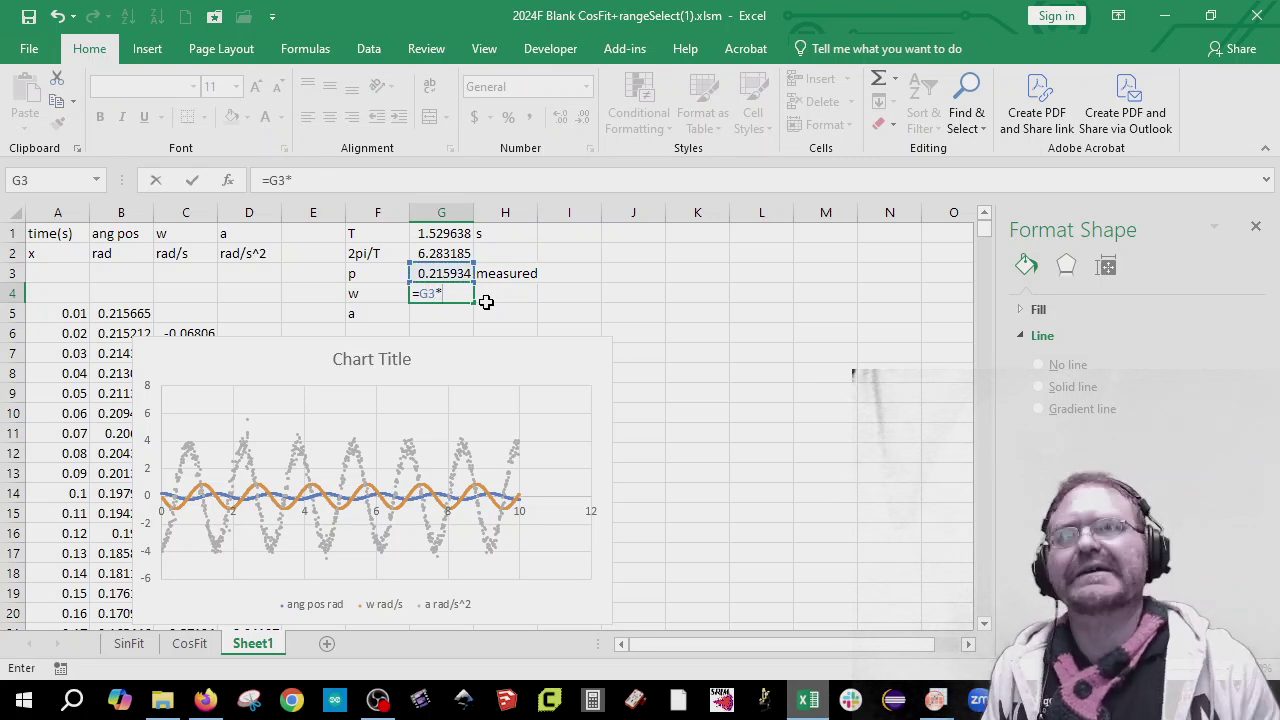
type("*")
left_click(446, 253)
key("Return")
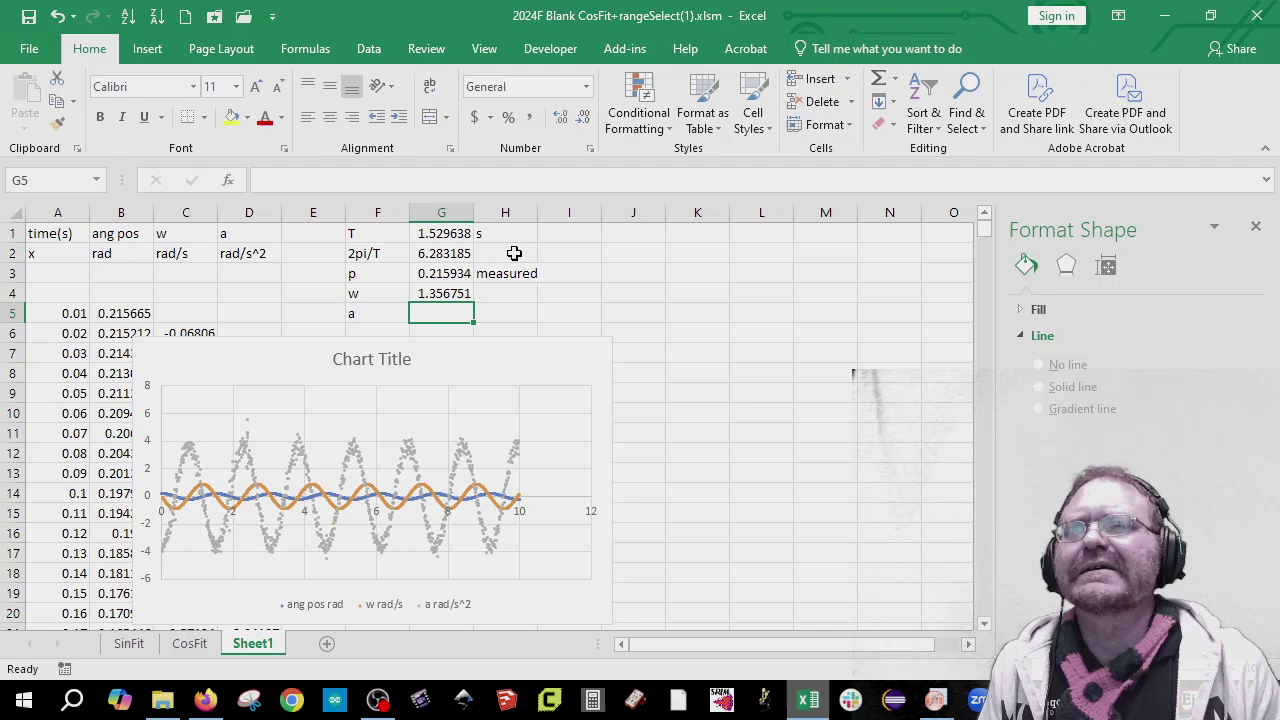
left_click(452, 255)
Step: Compute a in G5 as =G4*G2, giving 8.524718
left_click(458, 311)
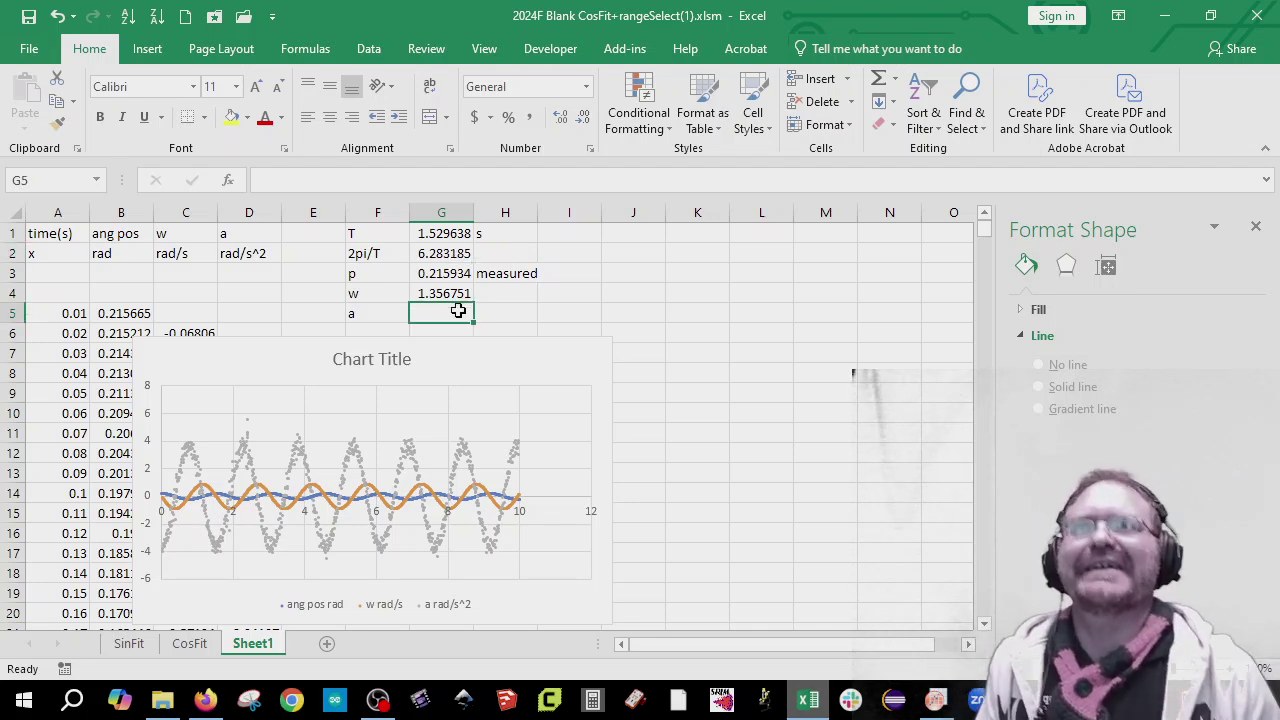
type("=")
key("Up")
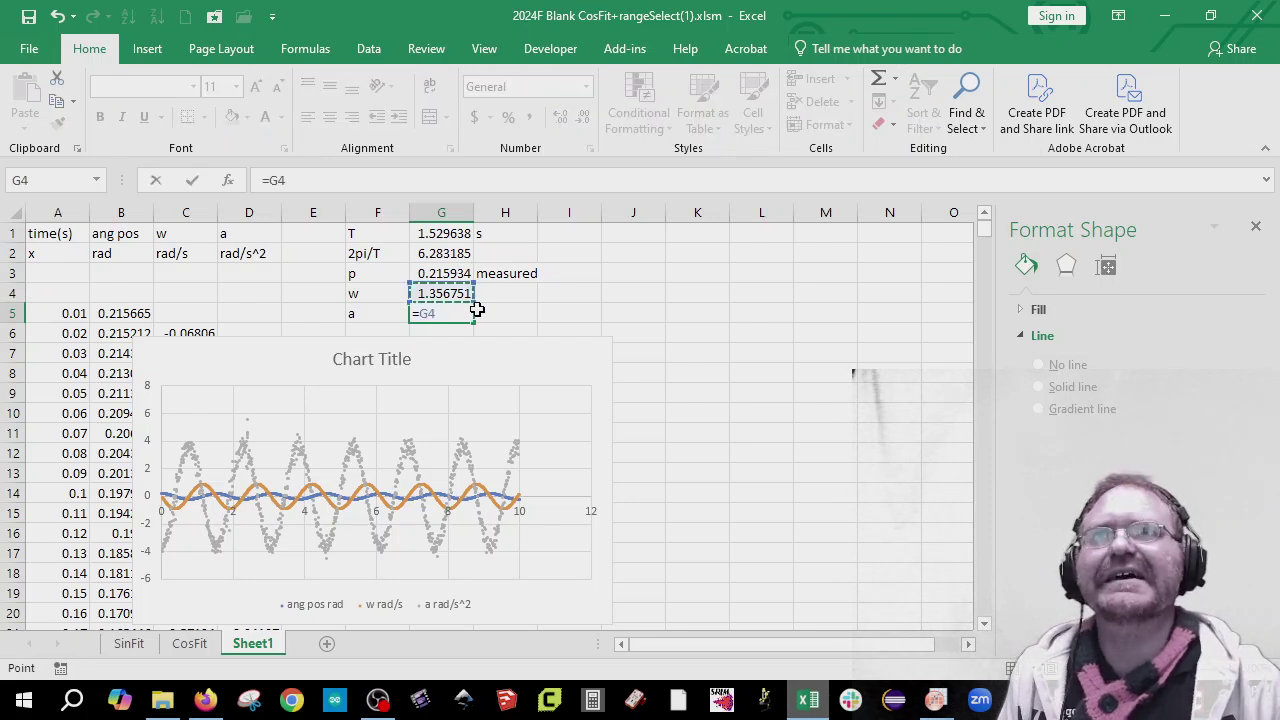
type("*")
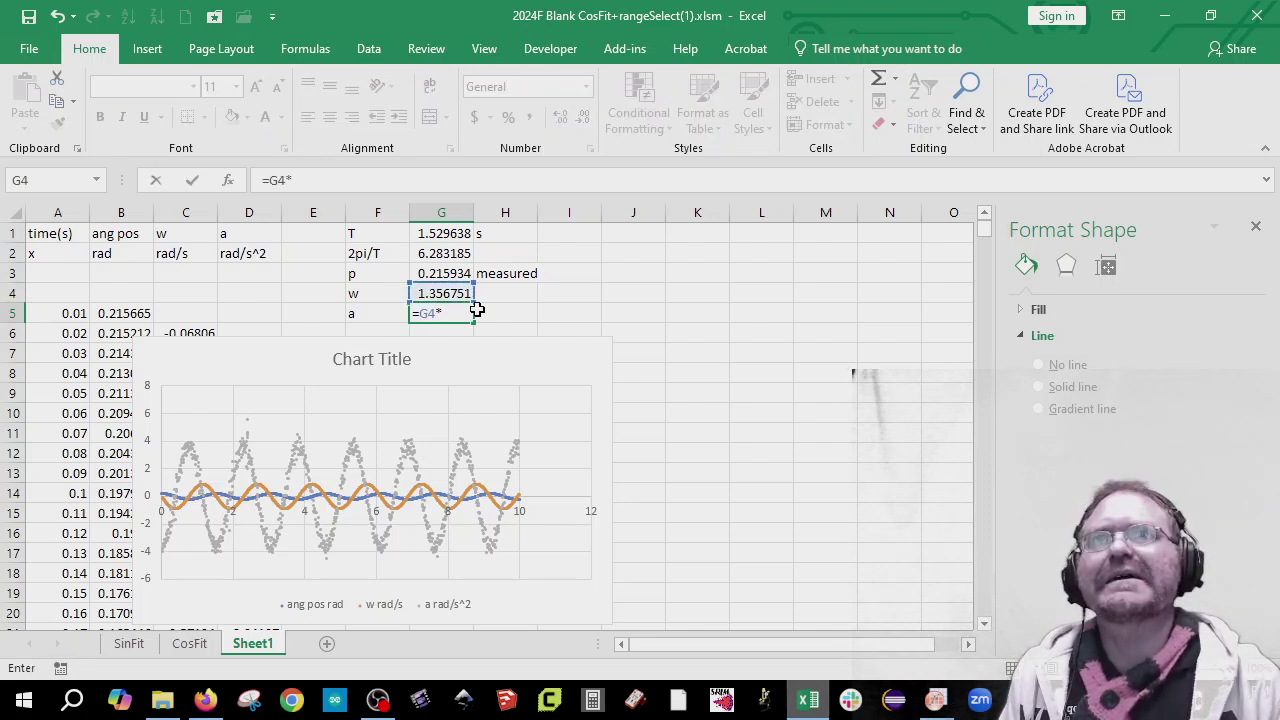
key("Up")
key("Up")
key("Up")
key("Return")
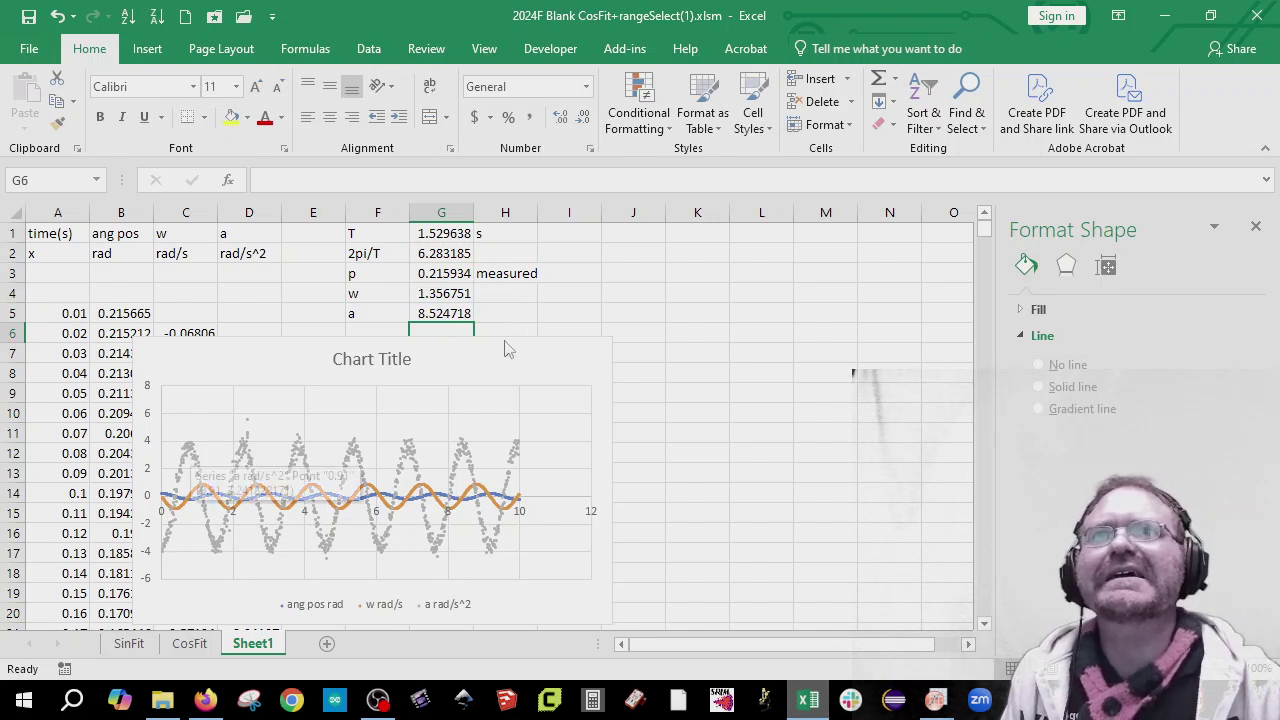
Step: Fix G2 to =2*PI()/G1, giving 4.107628, so w becomes 0.886975 and a 3.643364
left_click(443, 254)
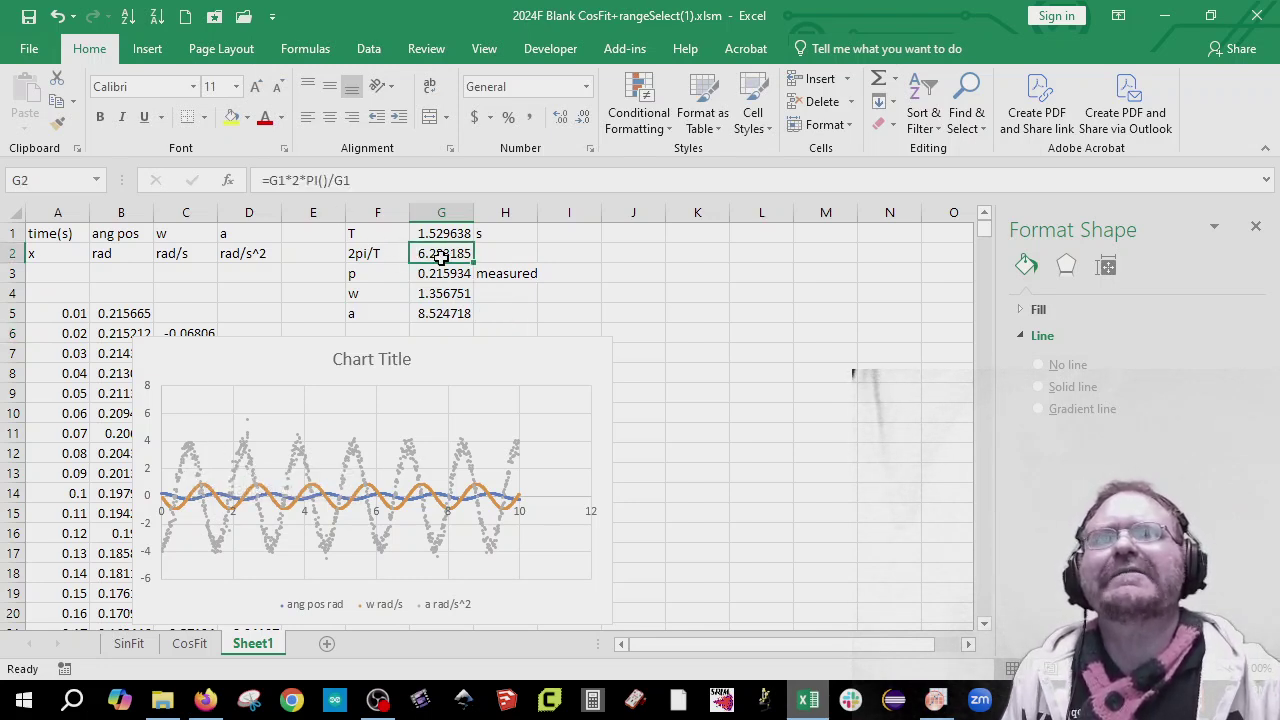
left_click(364, 253)
left_click(447, 256)
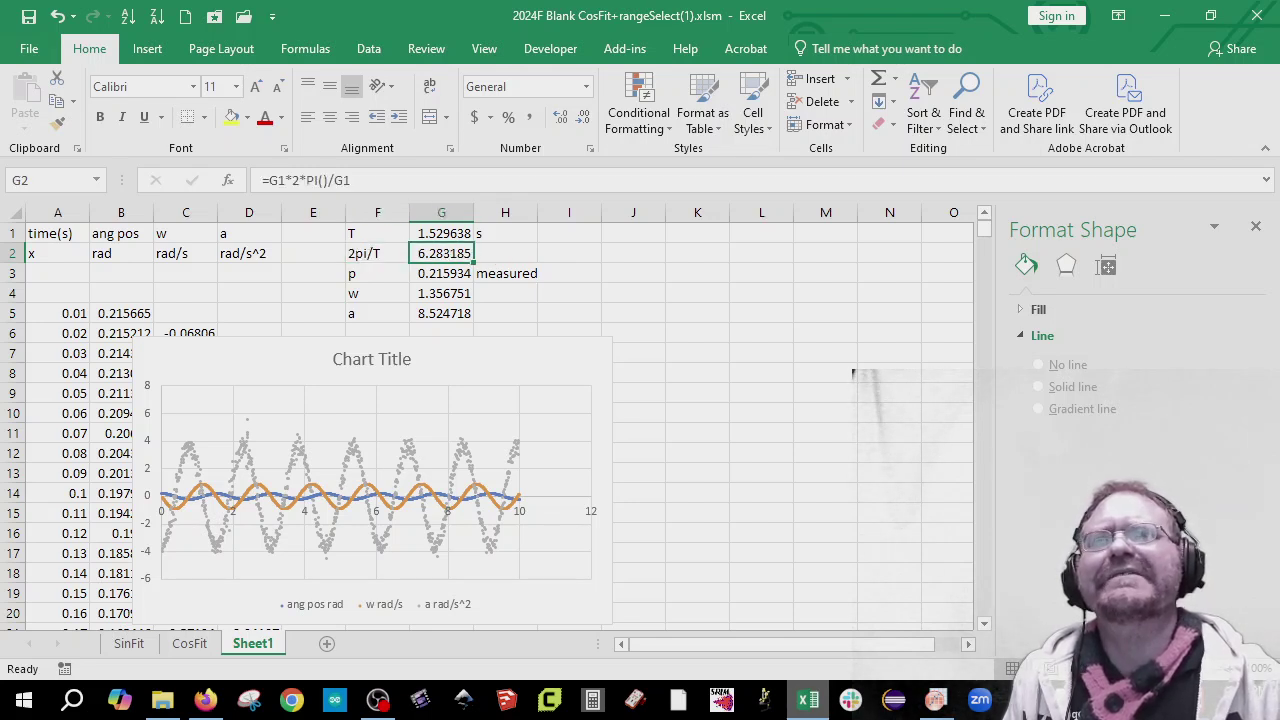
left_click(446, 232)
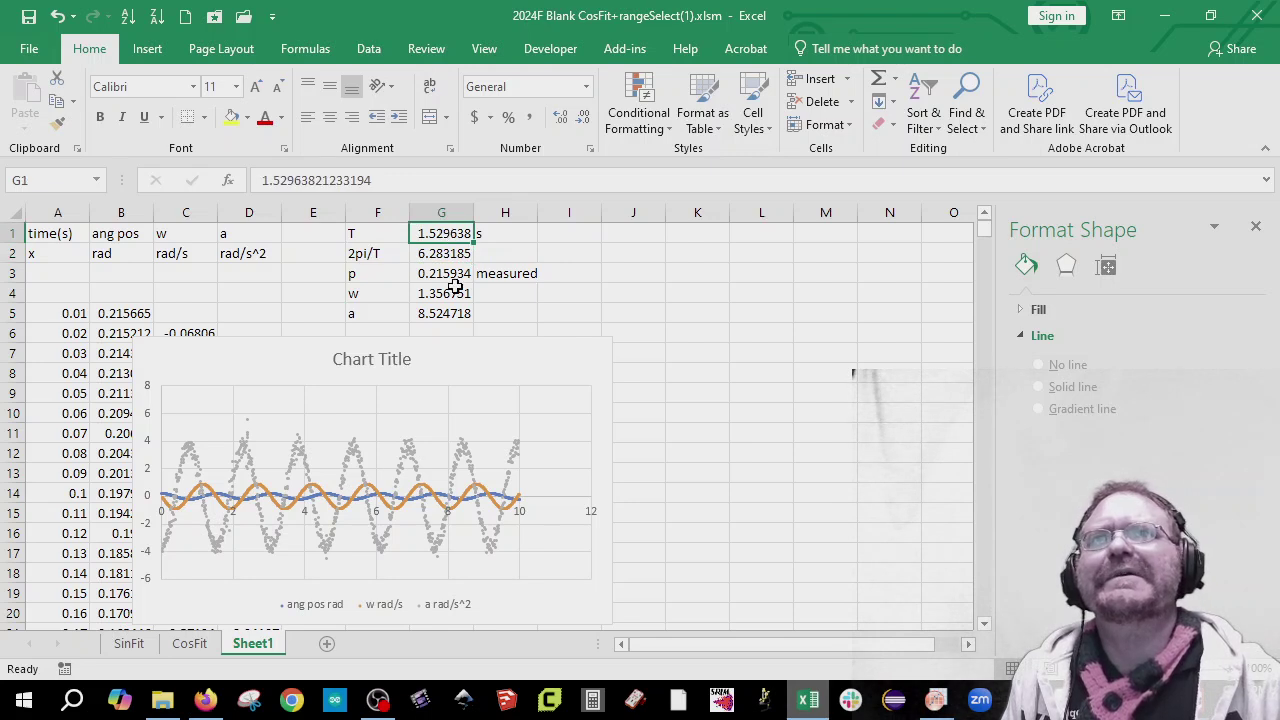
left_click(450, 254)
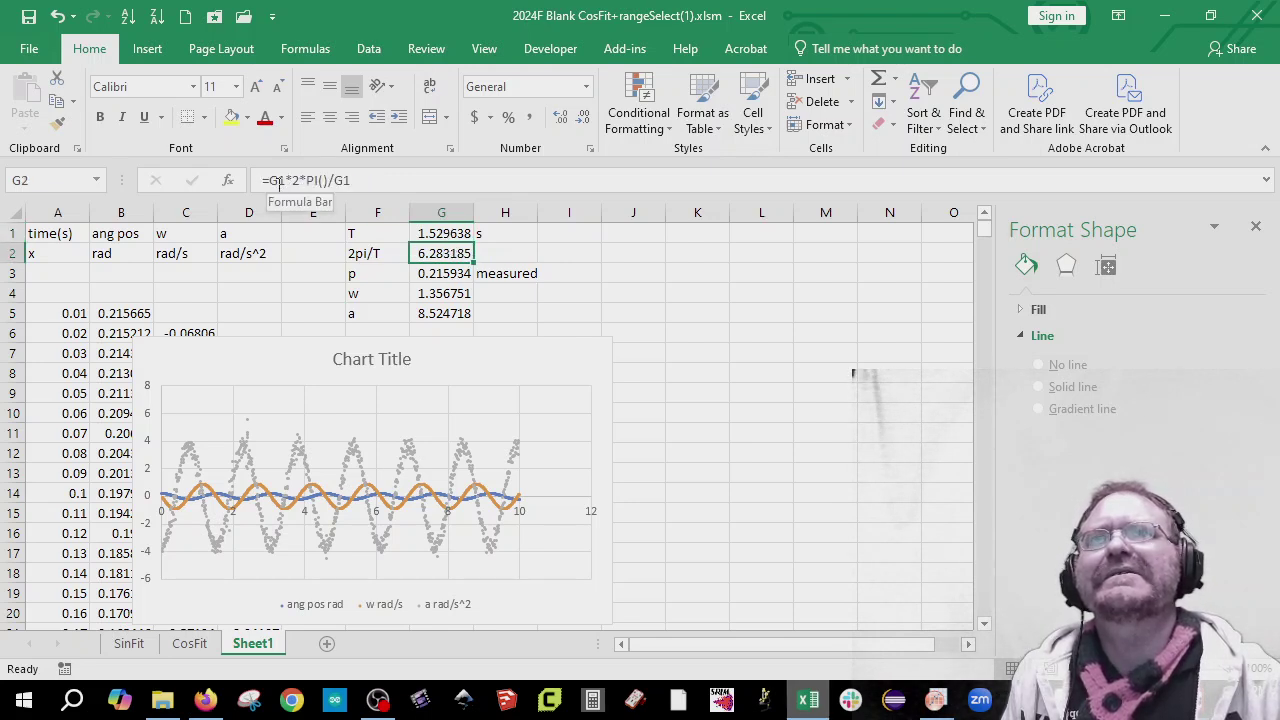
left_click(360, 181)
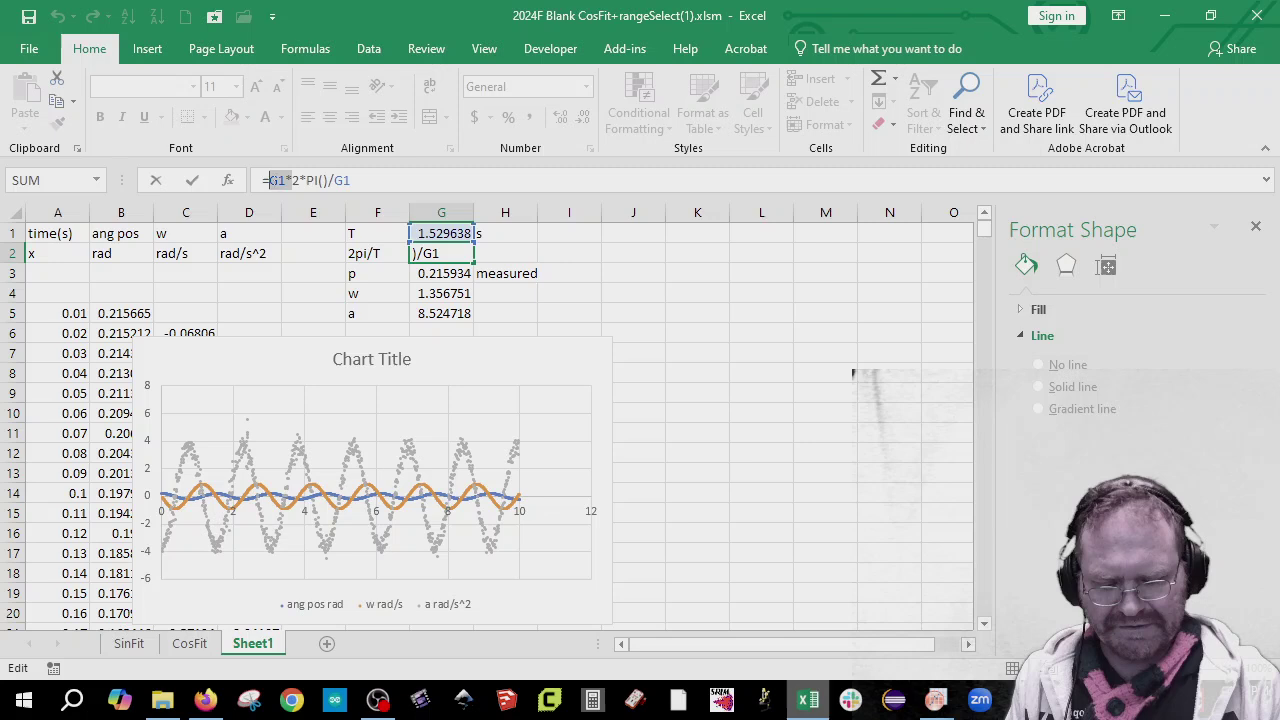
key("Delete")
key("Return")
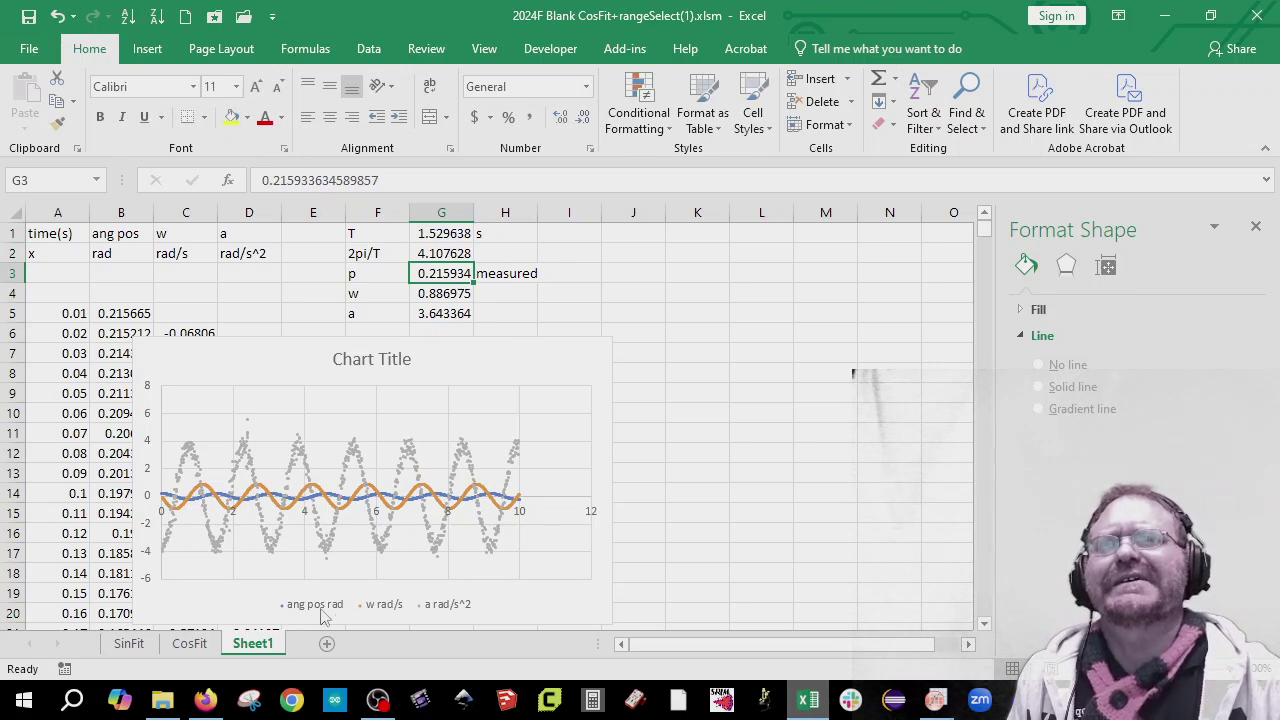
scroll(337, 597, "down", 1)
scroll(354, 557, "up", 5, "ctrl")
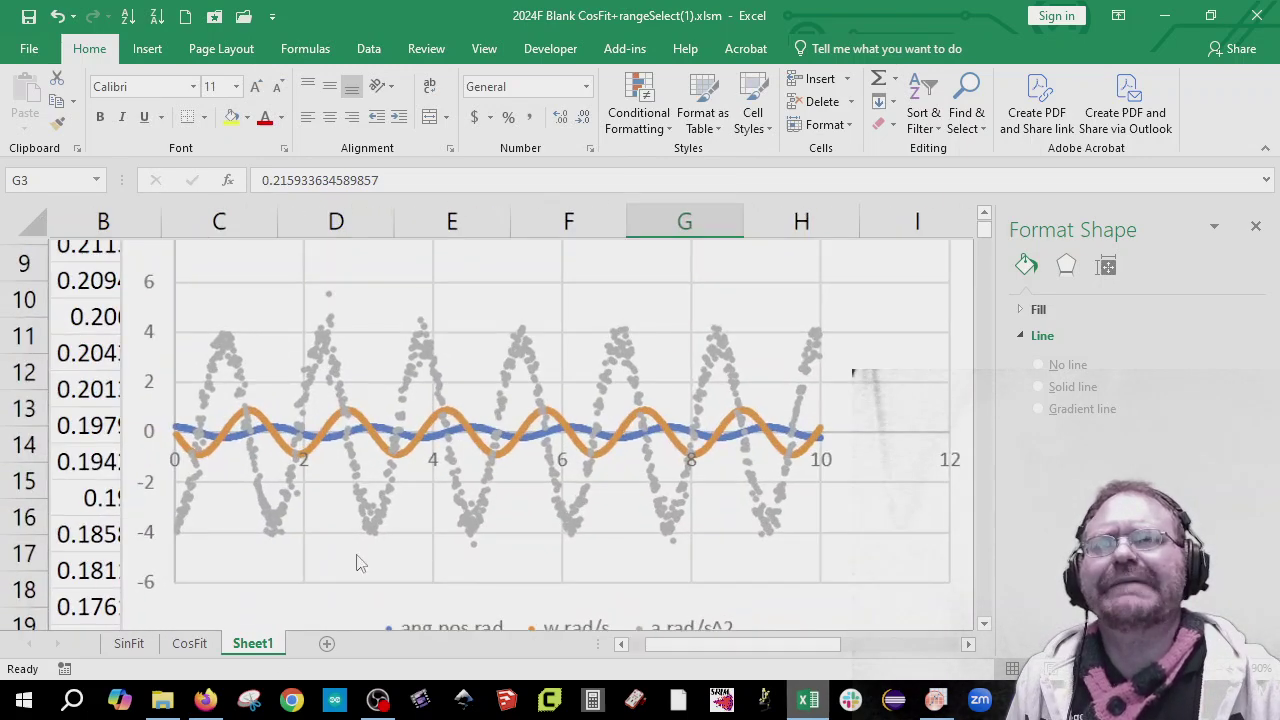
scroll(356, 563, "up", 2, "ctrl")
mouse_move(435, 437)
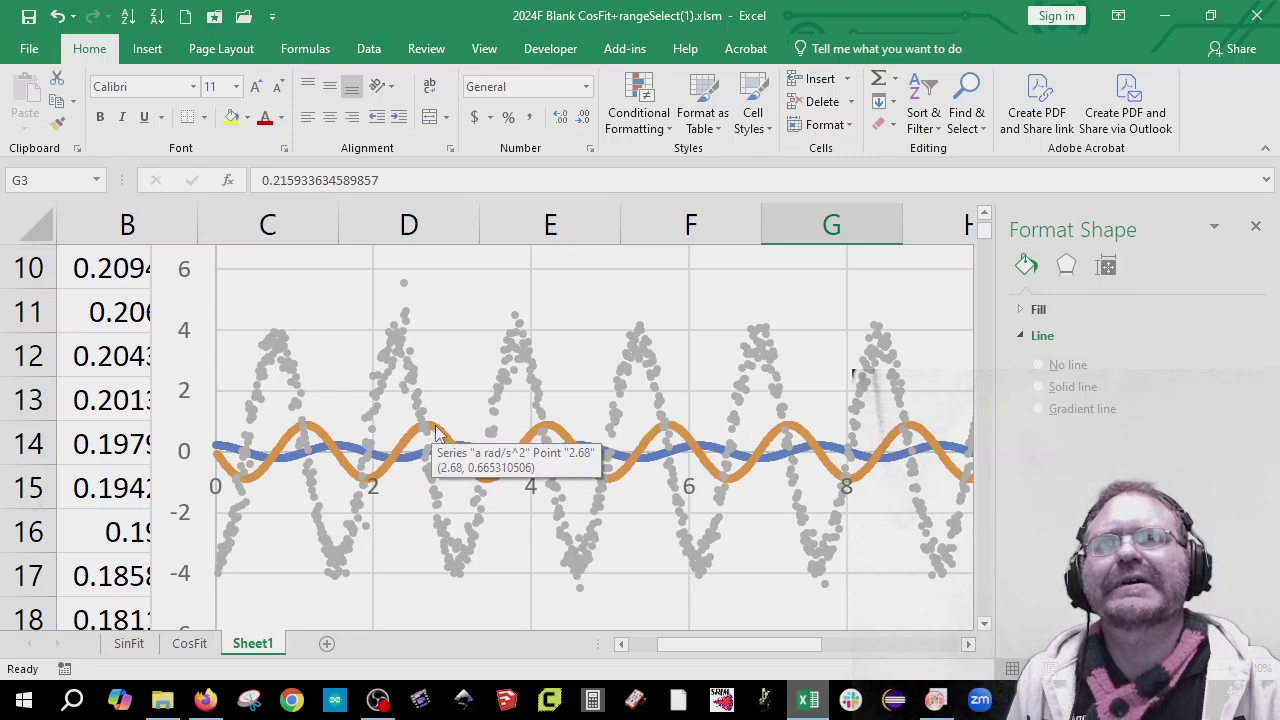
scroll(679, 483, "up", 3)
scroll(534, 472, "down", 3, "ctrl")
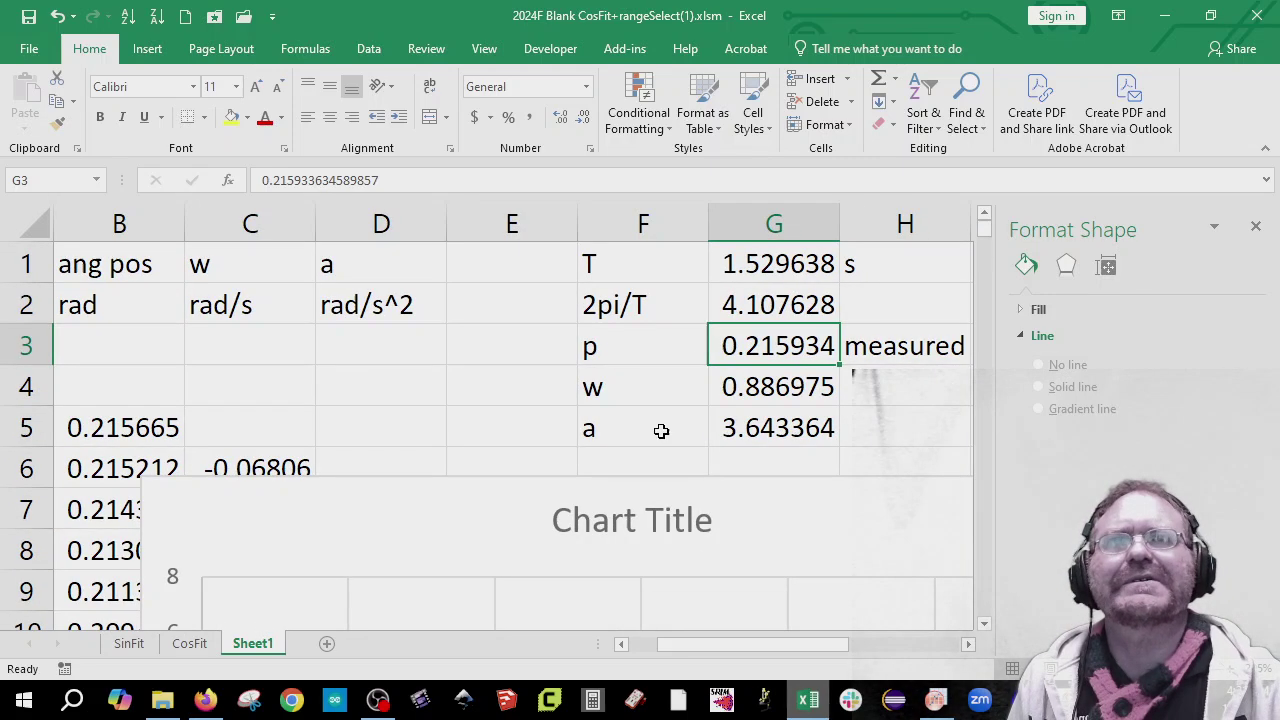
Step: Enter the measured w 0.66 in H4 and a 'max' heading in I3
left_click(880, 360)
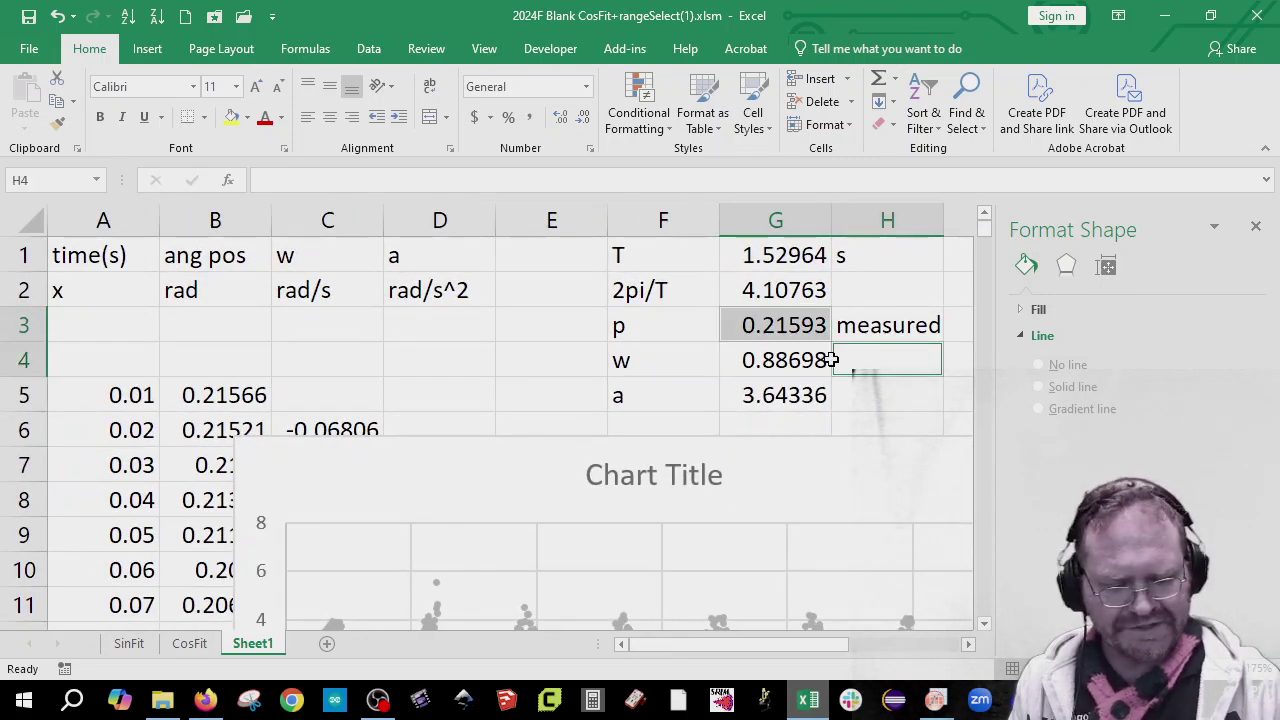
type(".")
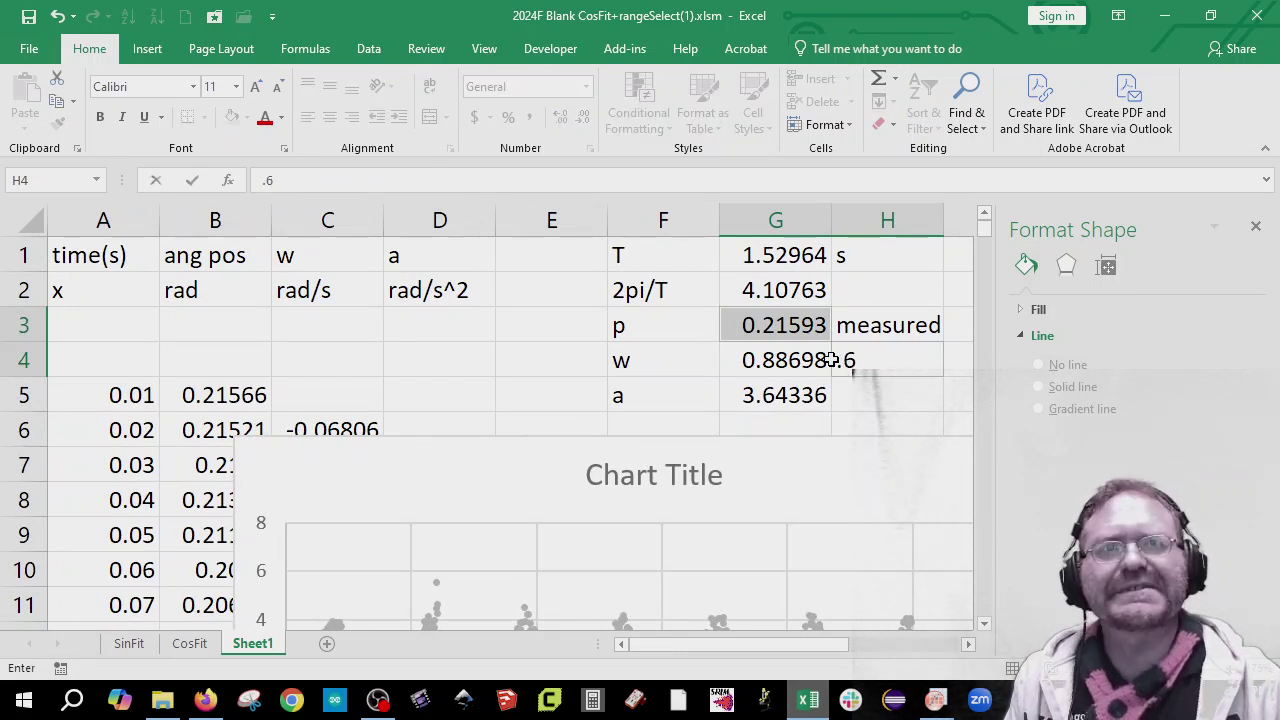
type("66")
key("Return")
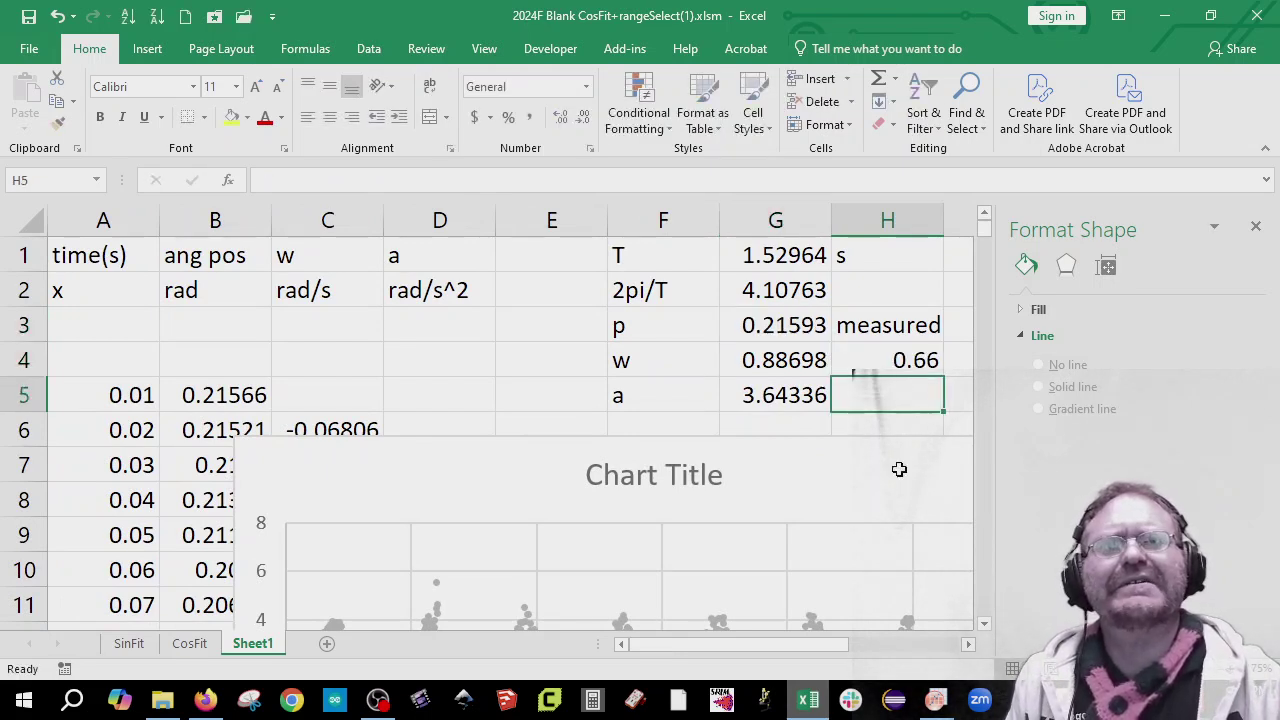
scroll(851, 366, "right", 2)
left_click(762, 325)
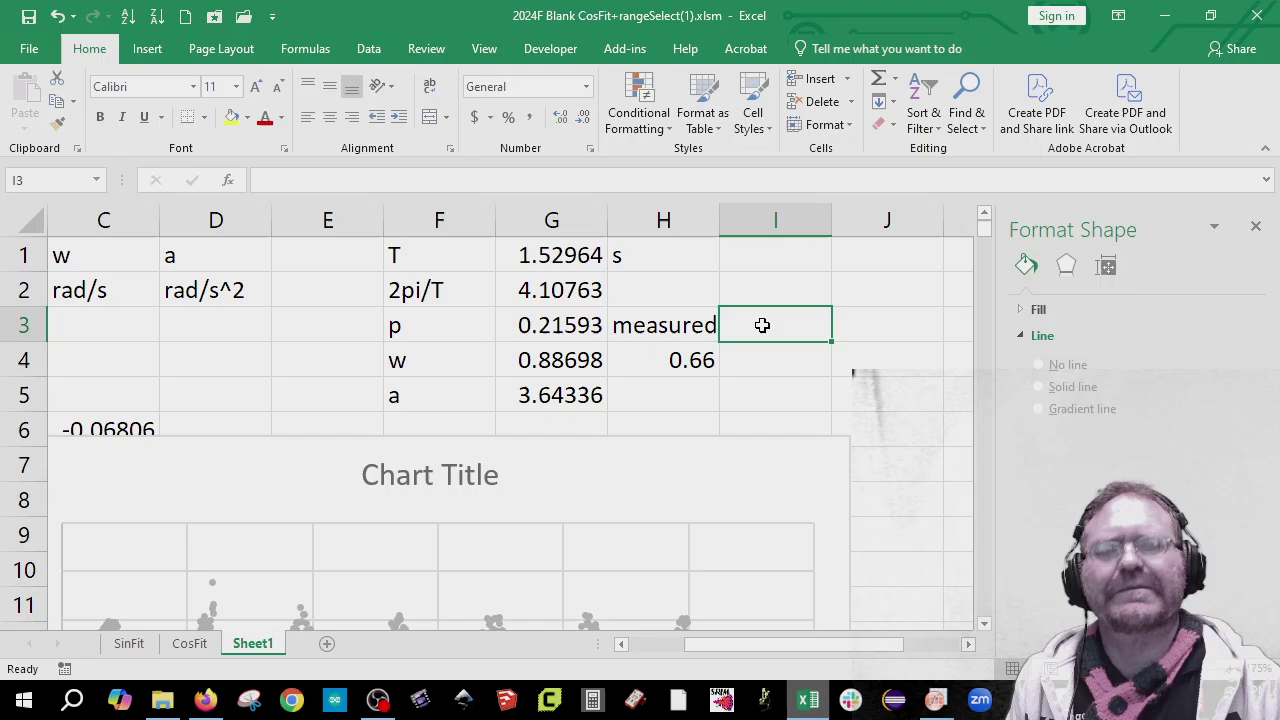
type("max")
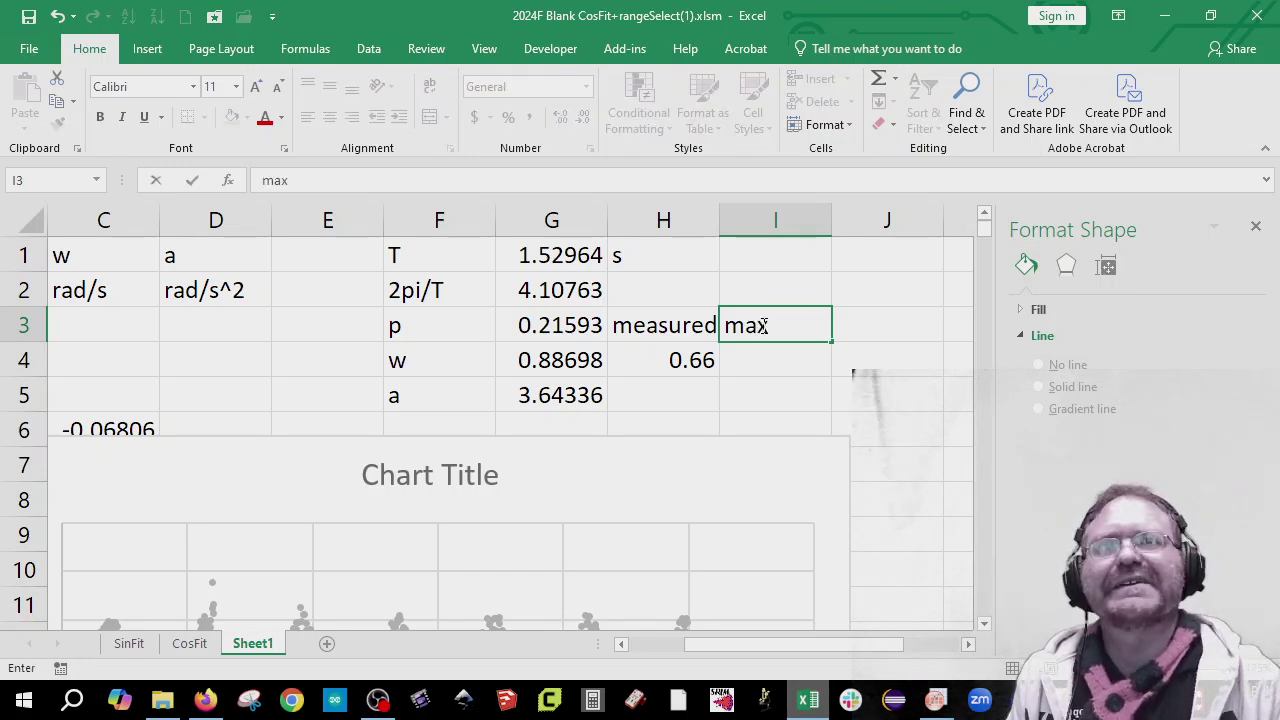
key("Return")
Step: Enter =MAX(C6:C1011) in I4 to find the peak w, 0.89331
left_click_drag(800, 648, 705, 650)
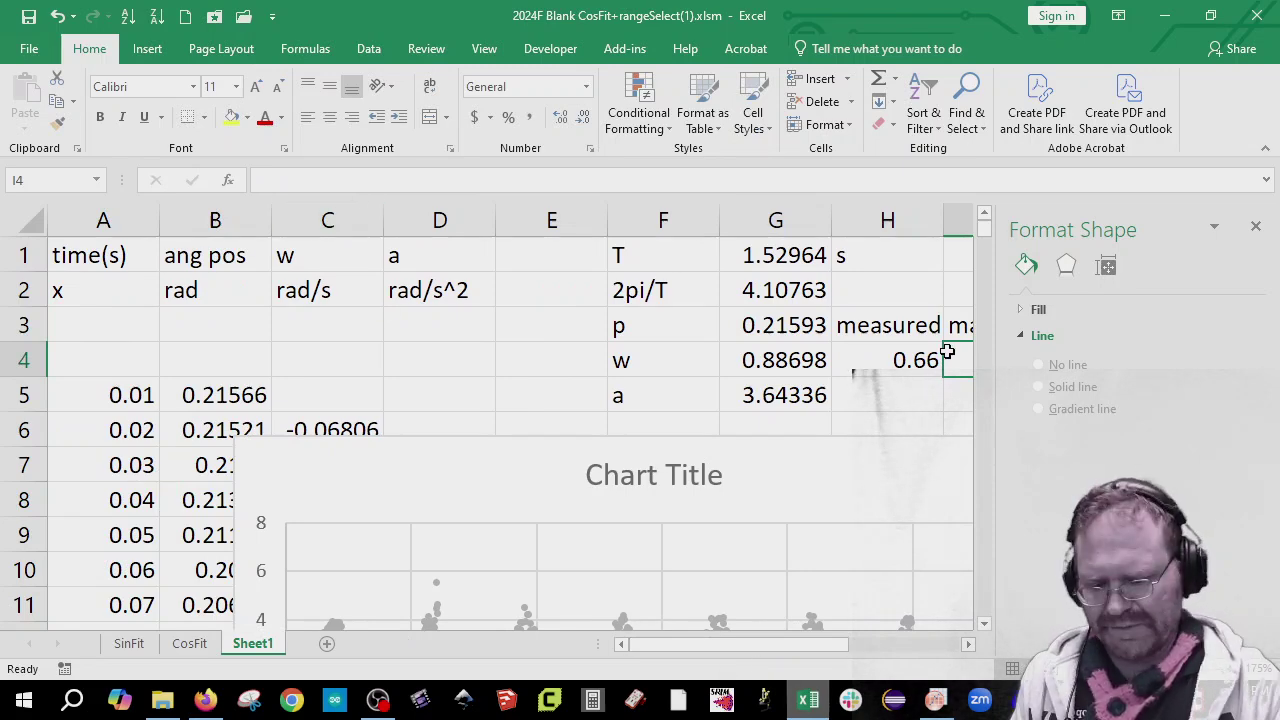
type("=max(")
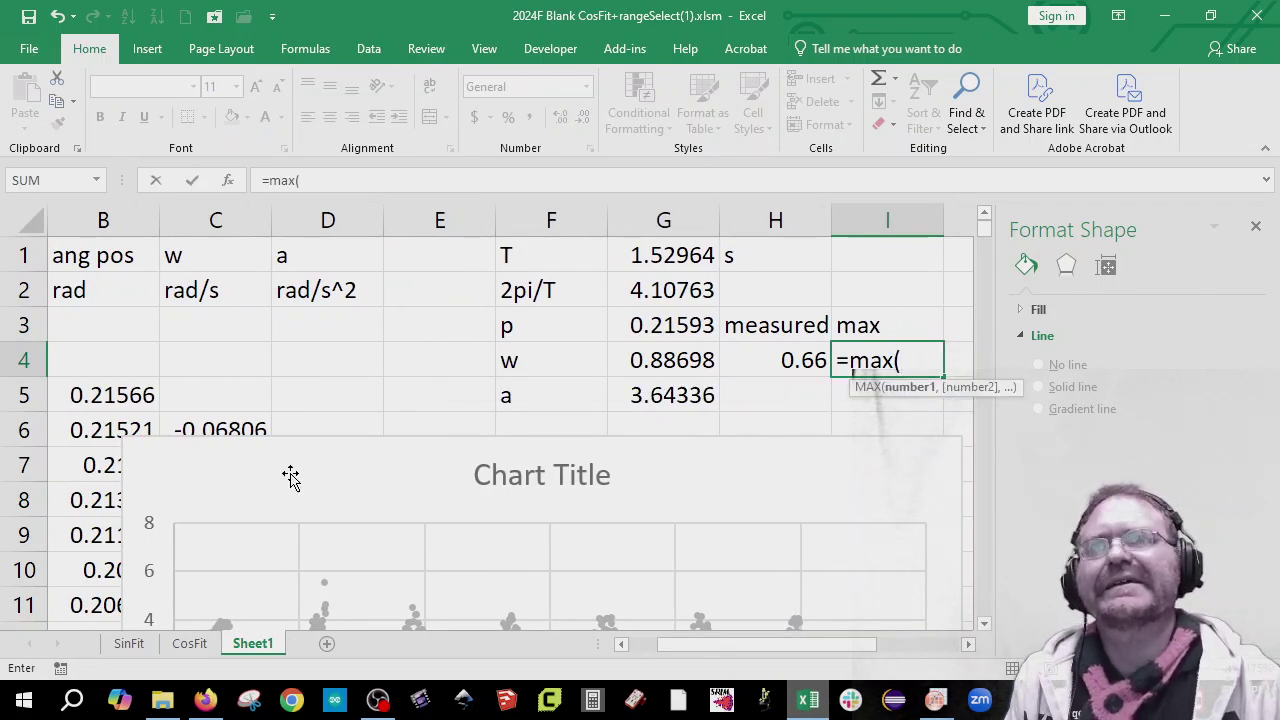
left_click(218, 428)
key("ctrl+shift+Down")
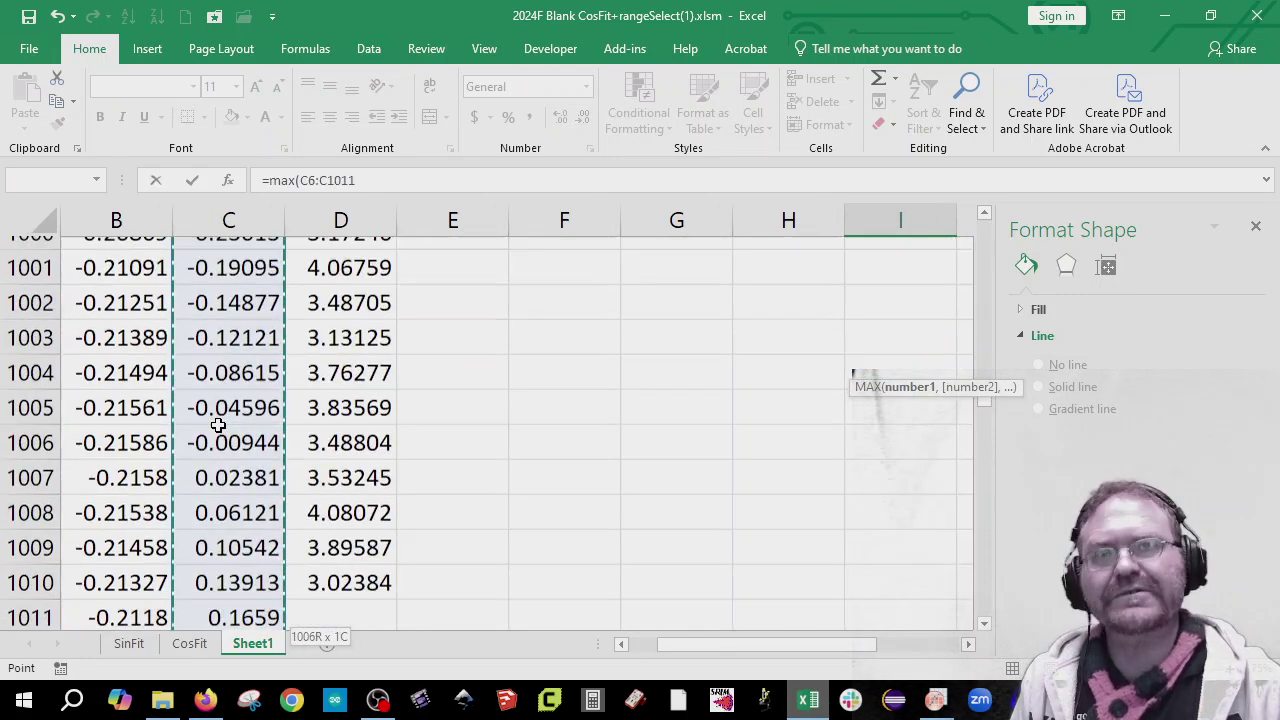
key("Return")
scroll(347, 402, "up", 2)
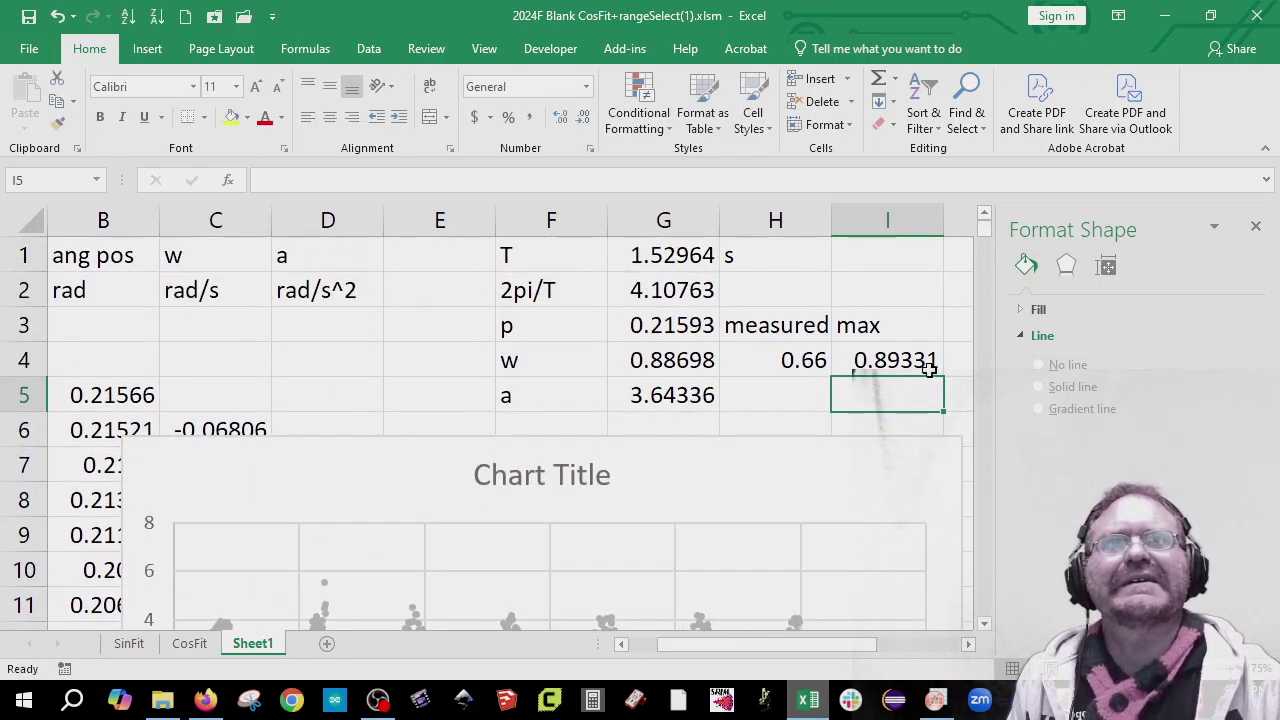
left_click(920, 363)
left_click(663, 362)
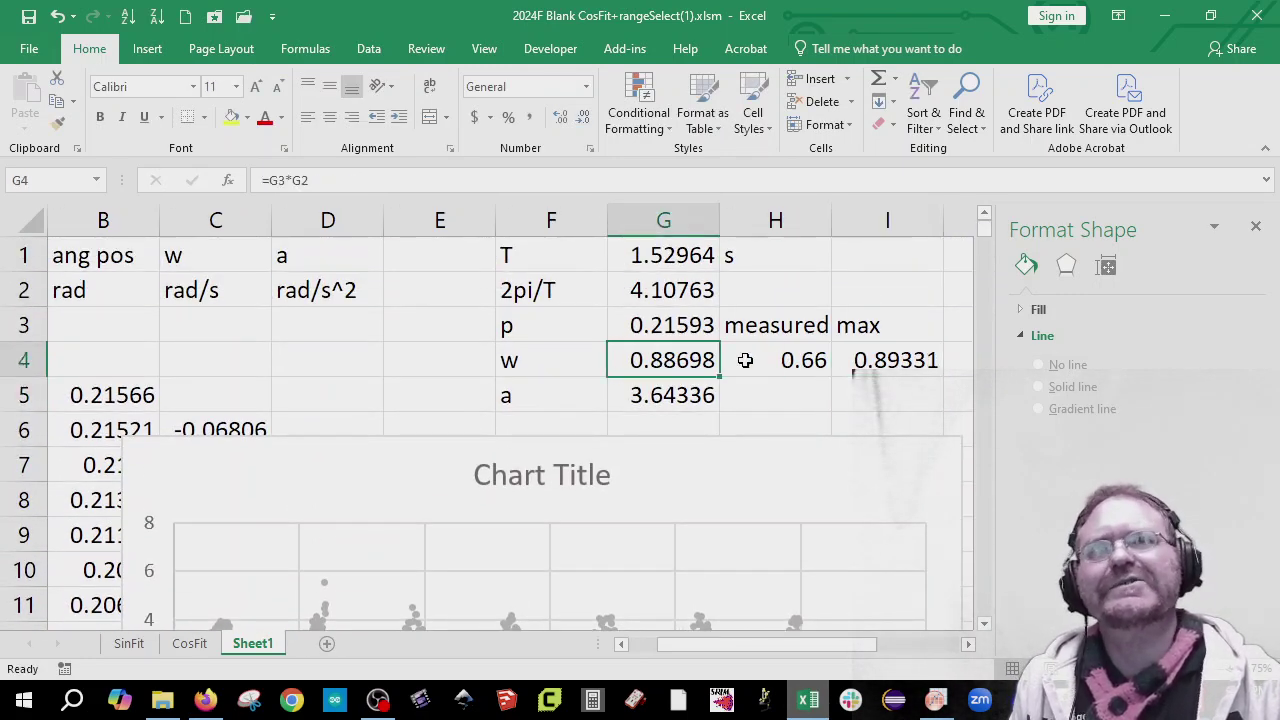
left_click(855, 362)
scroll(637, 495, "down", 2)
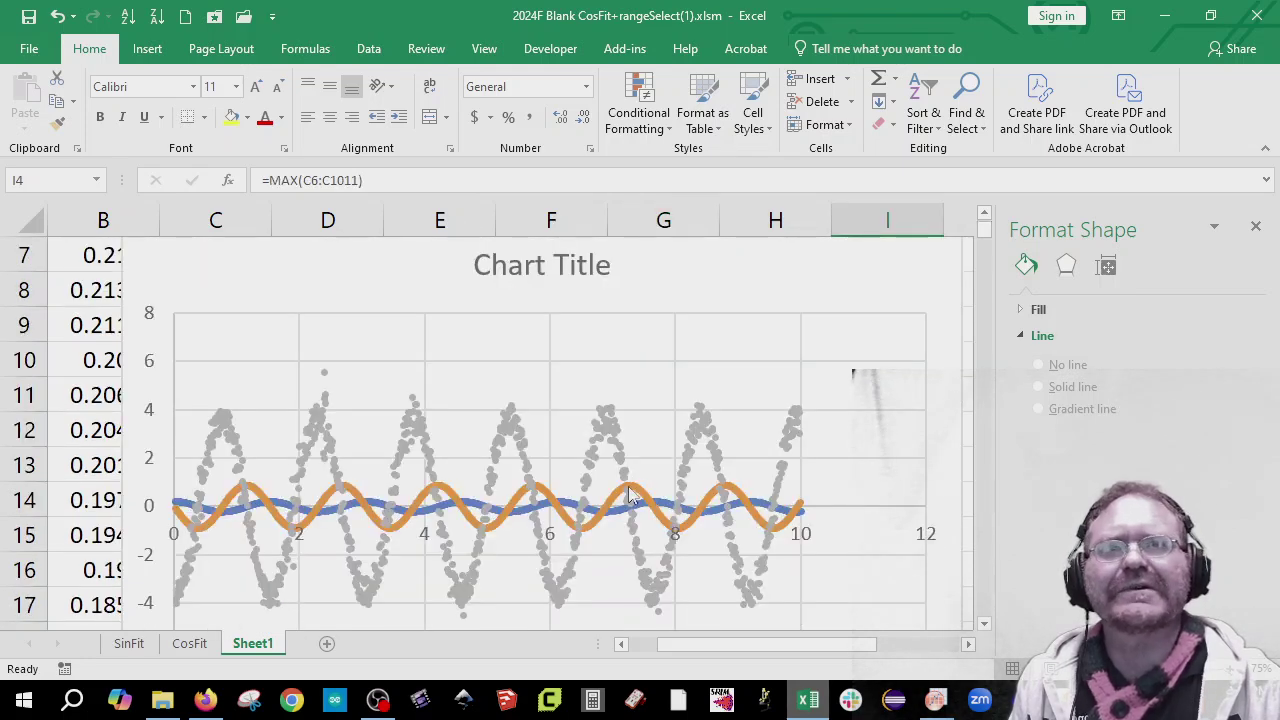
mouse_move(631, 493)
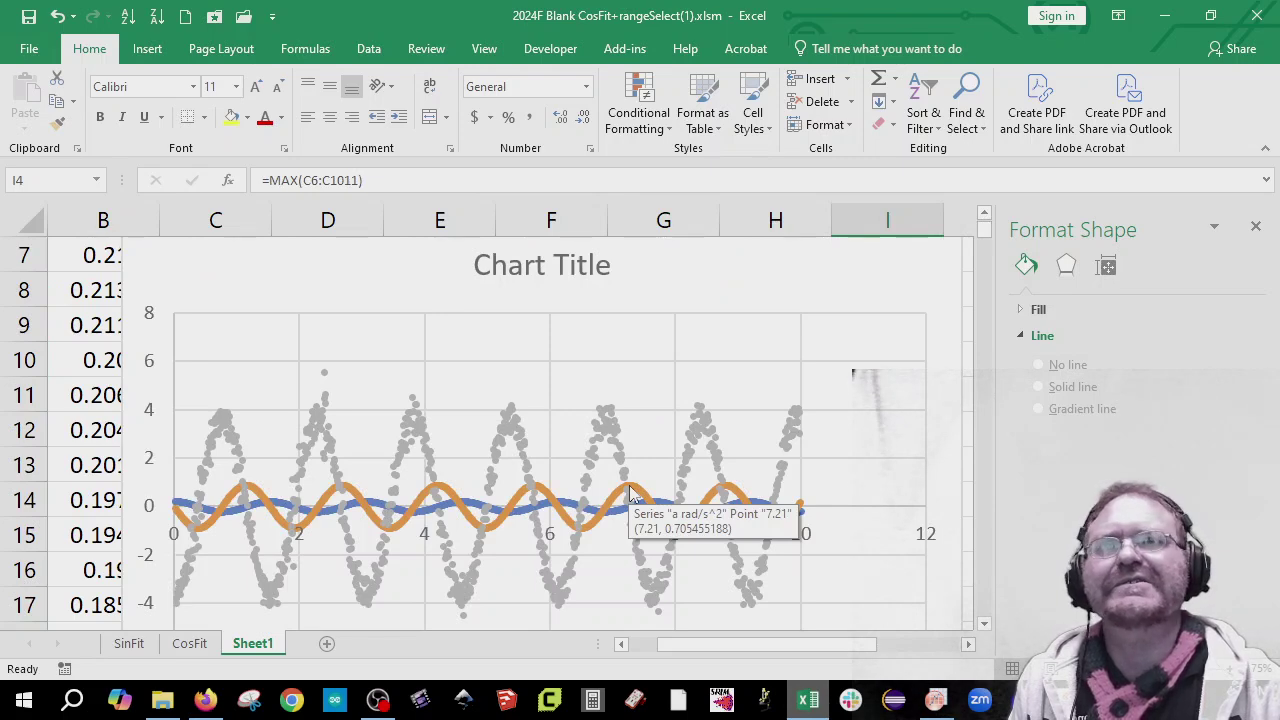
scroll(631, 490, "up", 2)
Step: Enter the measured a value 3.21 beside the predicted 3.64336
left_click(780, 392)
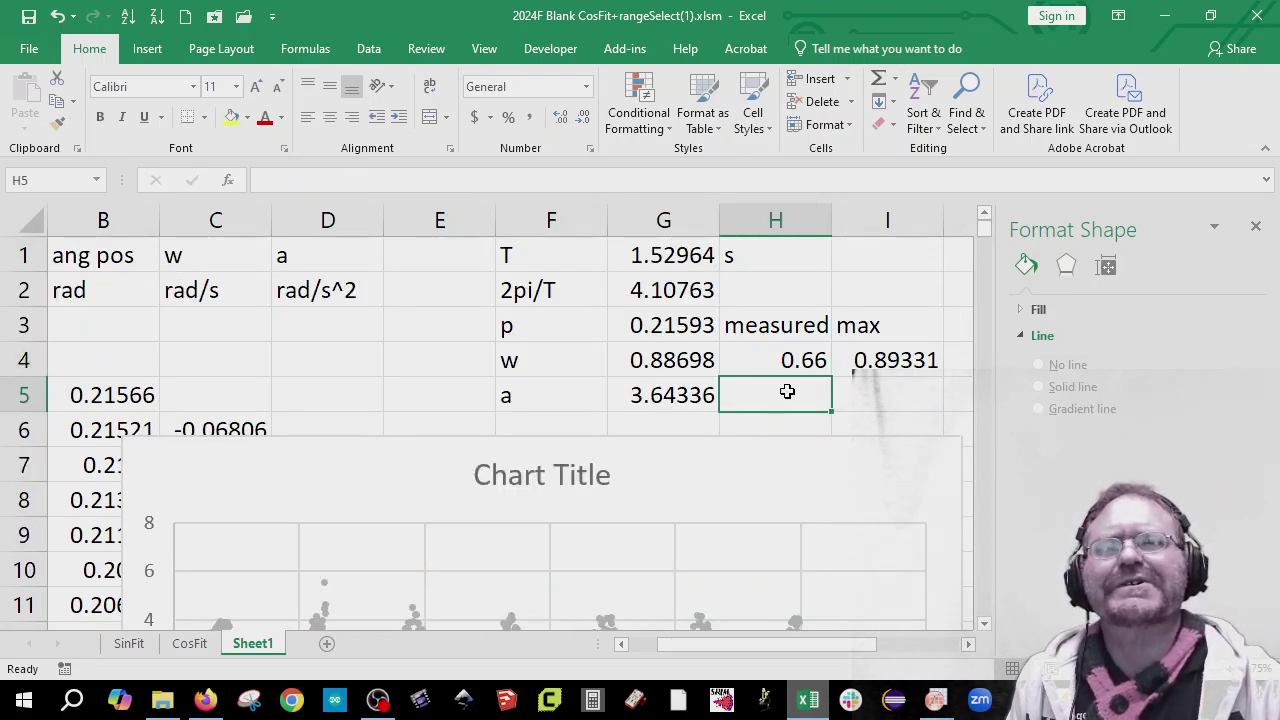
scroll(787, 392, "down", 3)
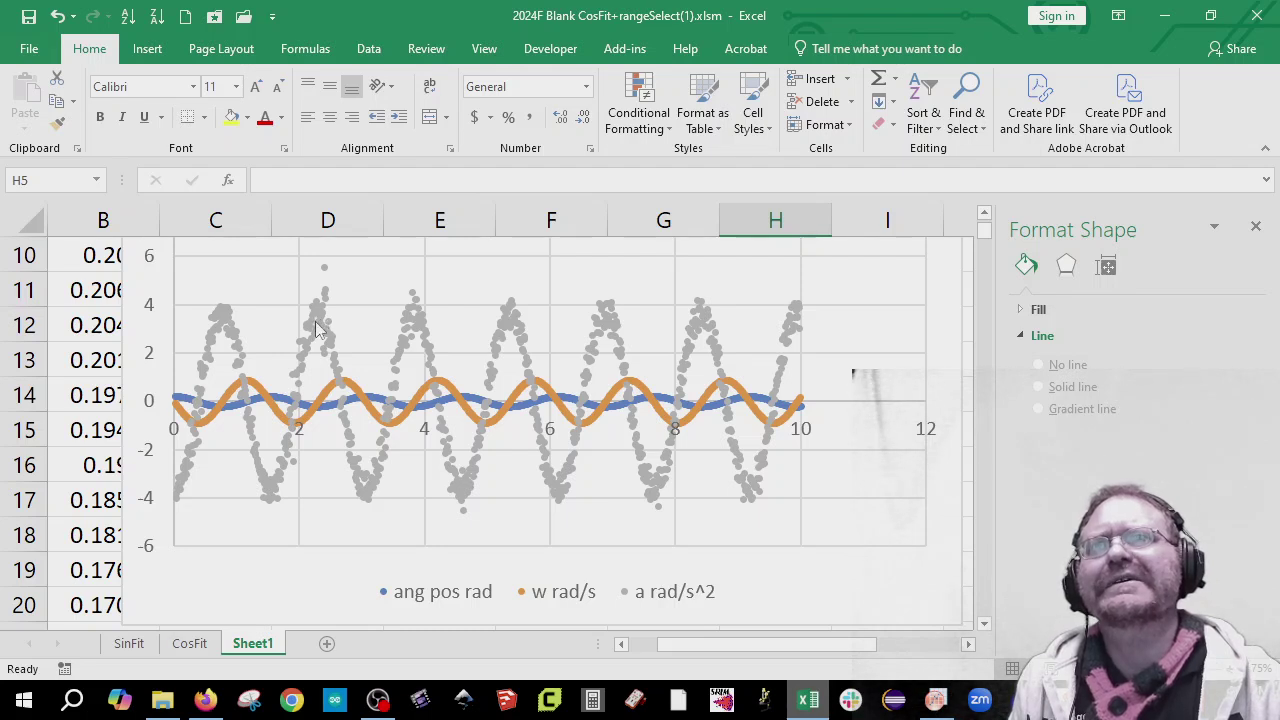
mouse_move(319, 330)
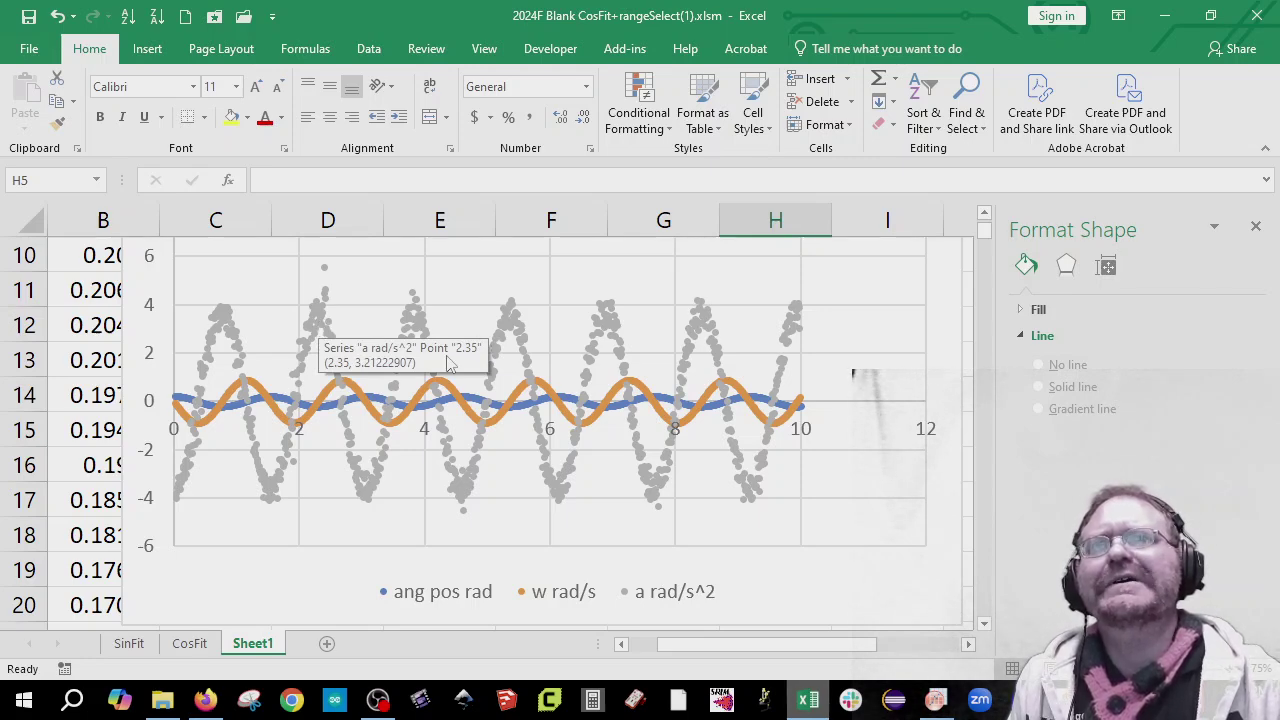
scroll(668, 404, "up", 3)
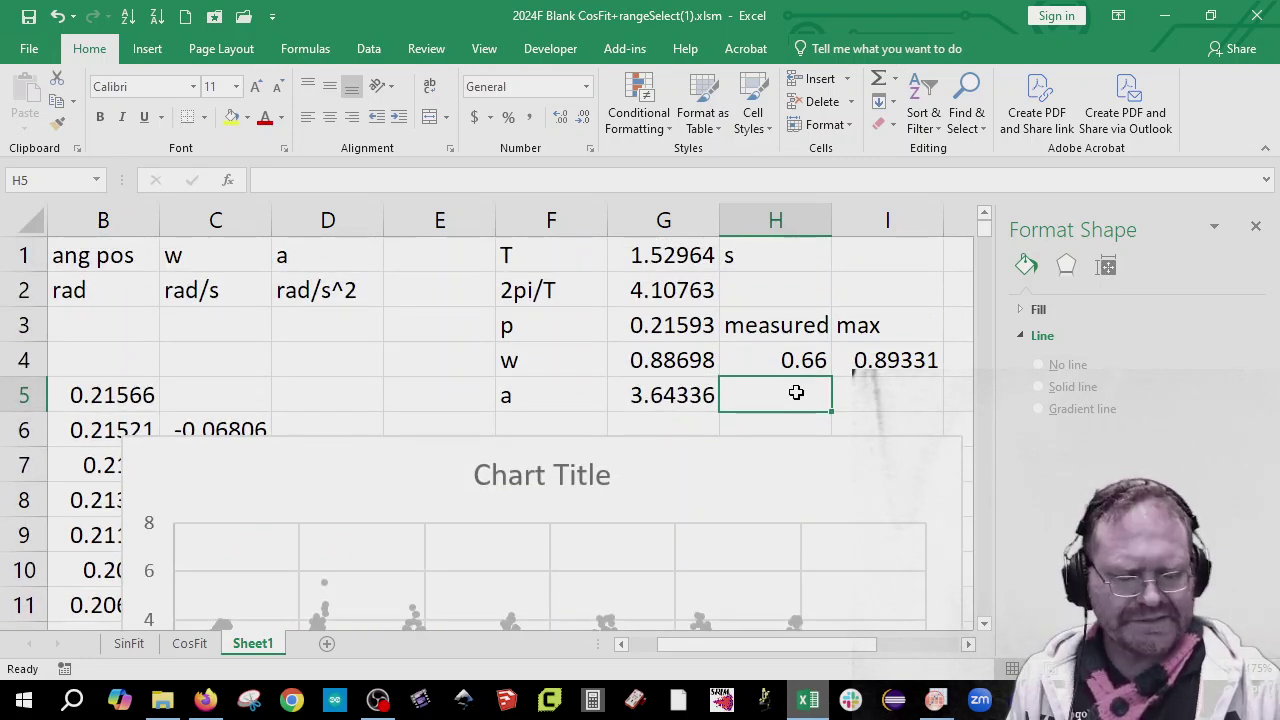
type("3.21")
key("Return")
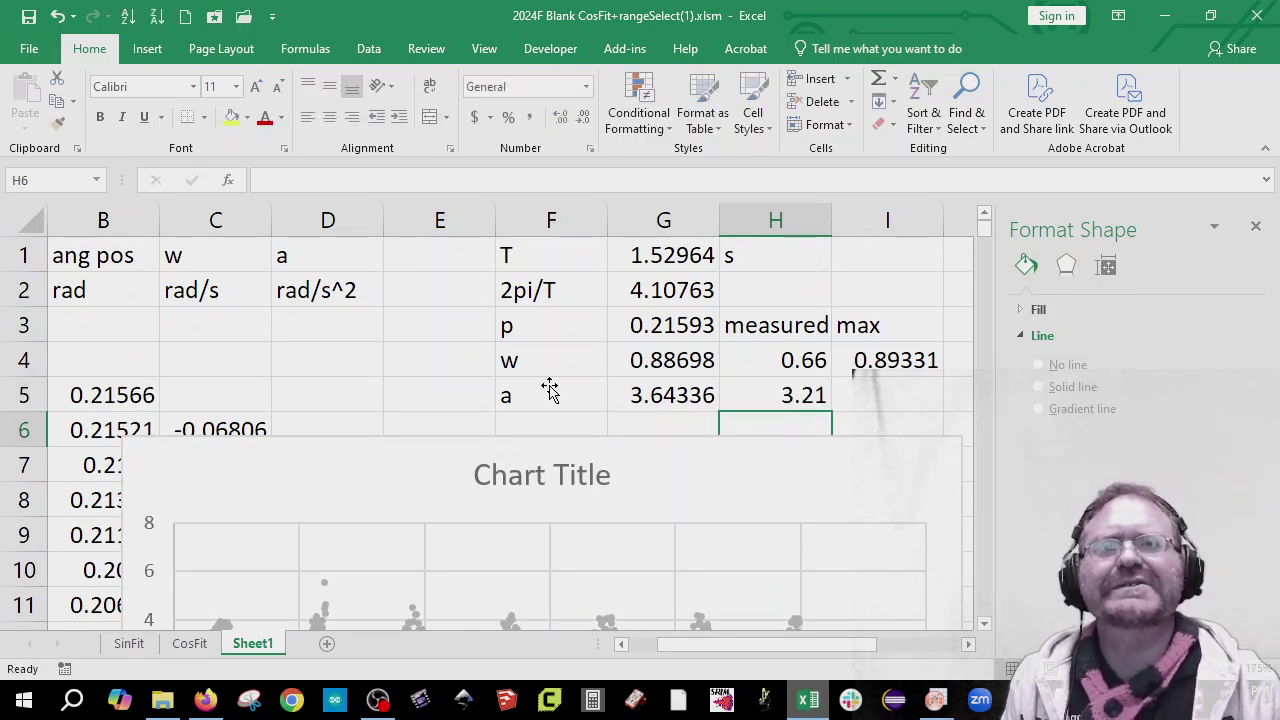
Step: Enter the peak a readings 3.35 and 3.5
scroll(550, 390, "down", 2)
mouse_move(607, 430)
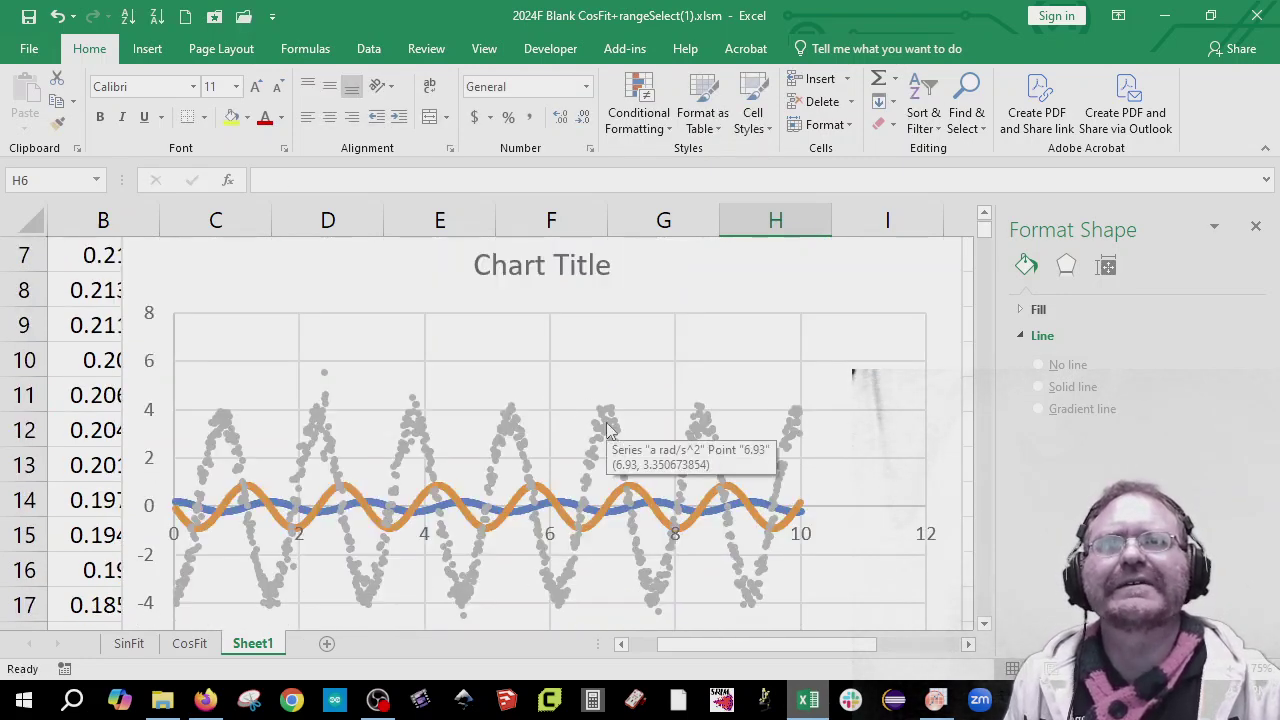
scroll(723, 371, "up", 2)
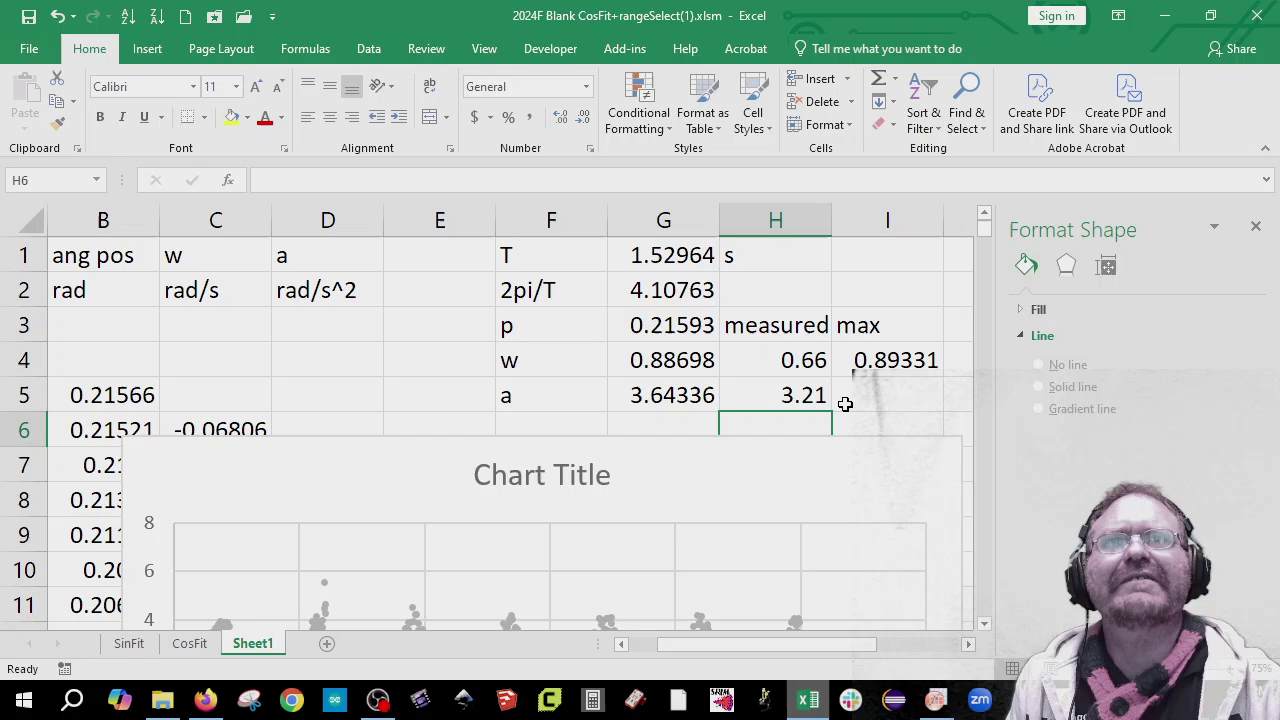
left_click(850, 393)
type("3.35")
key("Return")
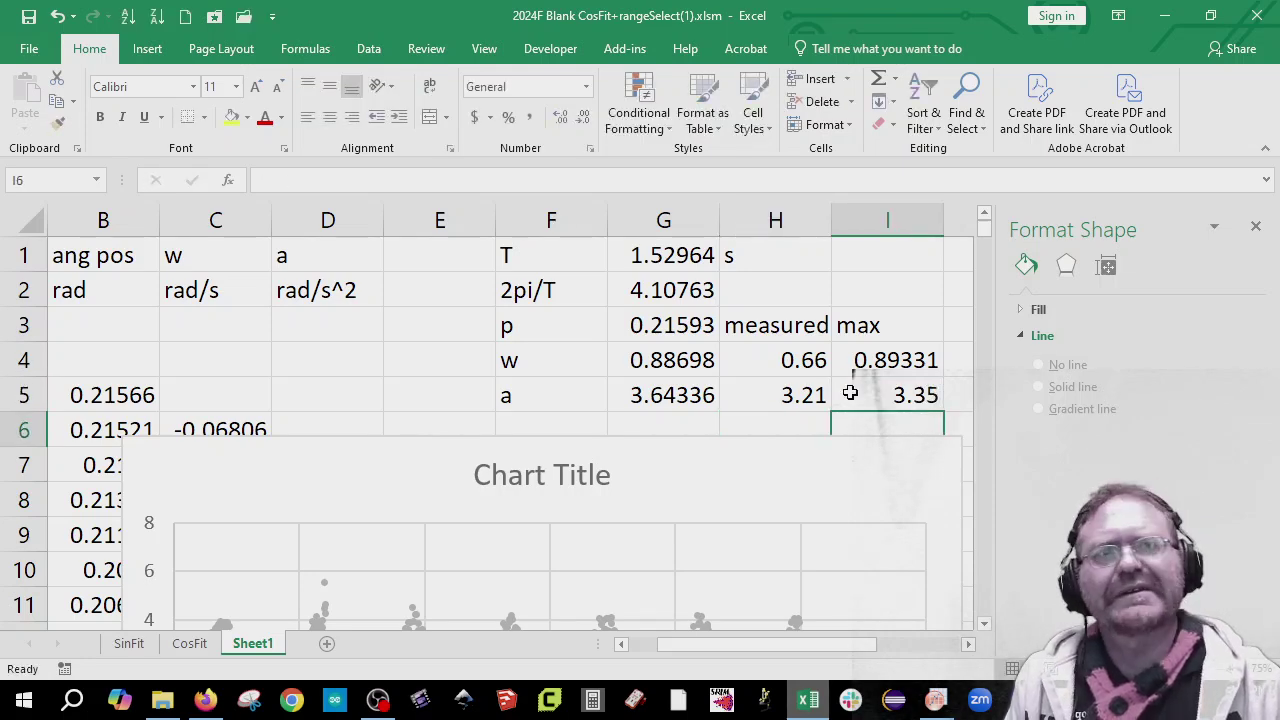
scroll(841, 393, "down", 1)
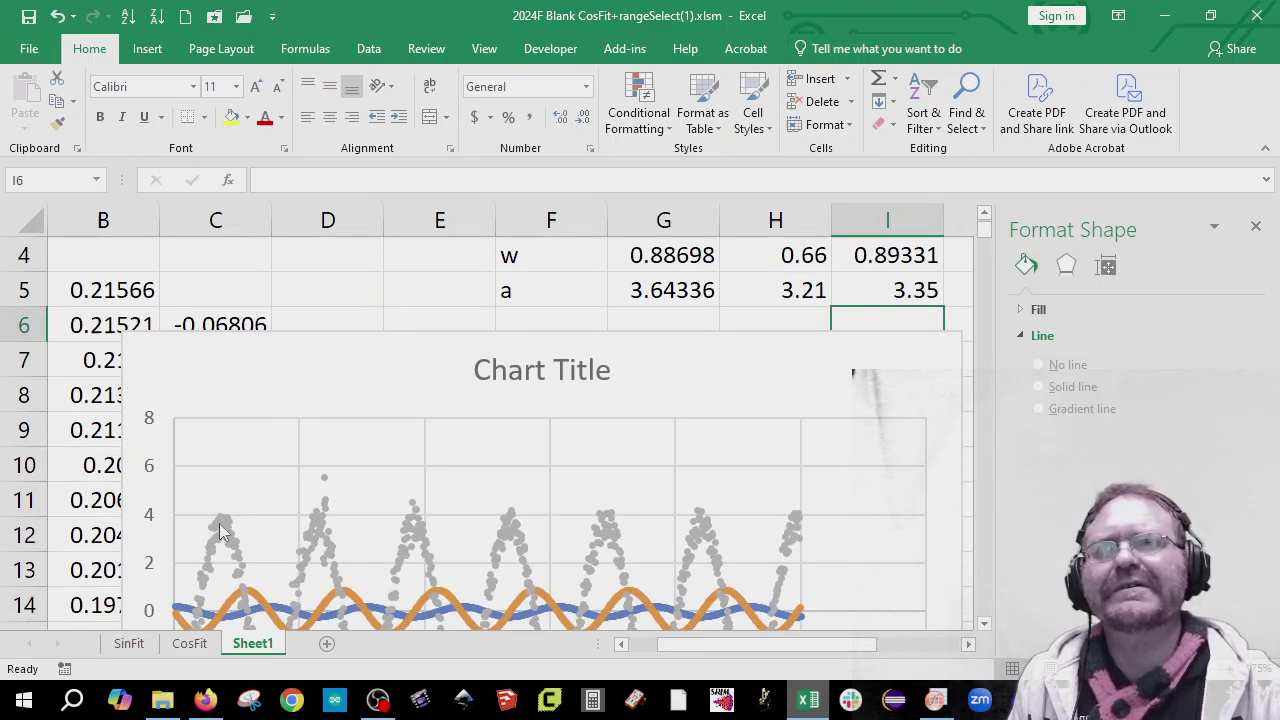
mouse_move(226, 532)
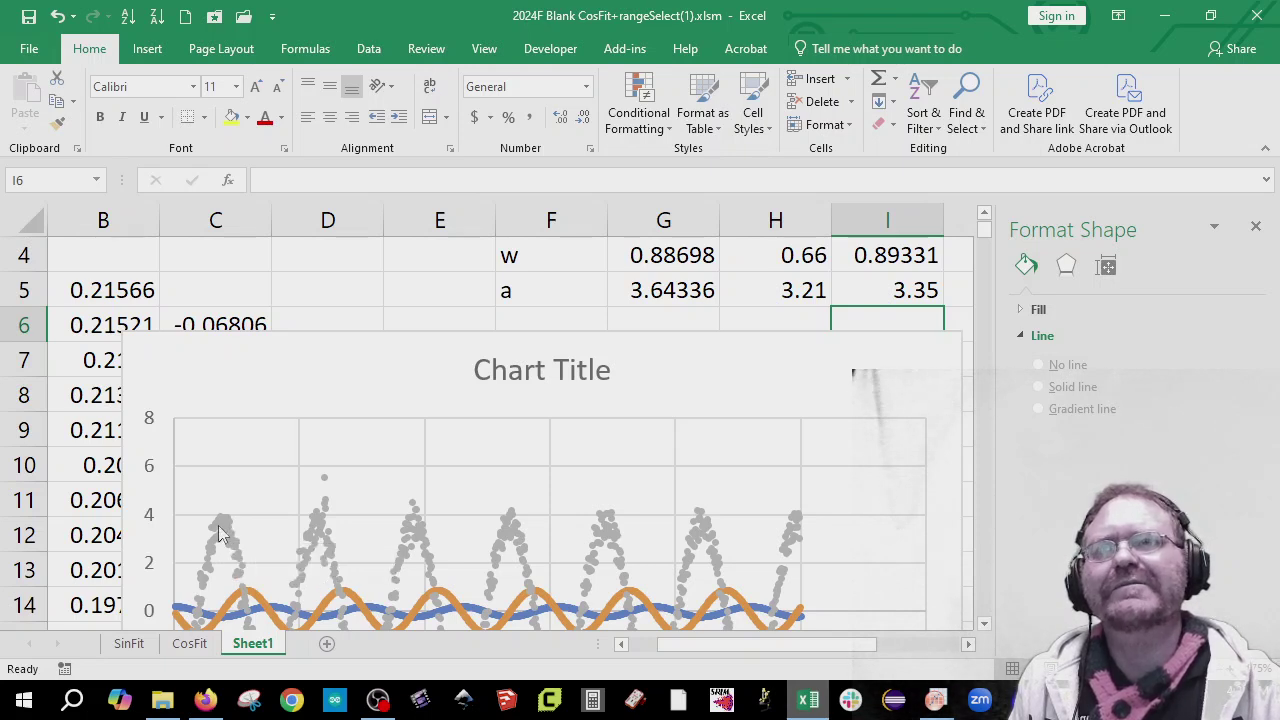
left_click(962, 297)
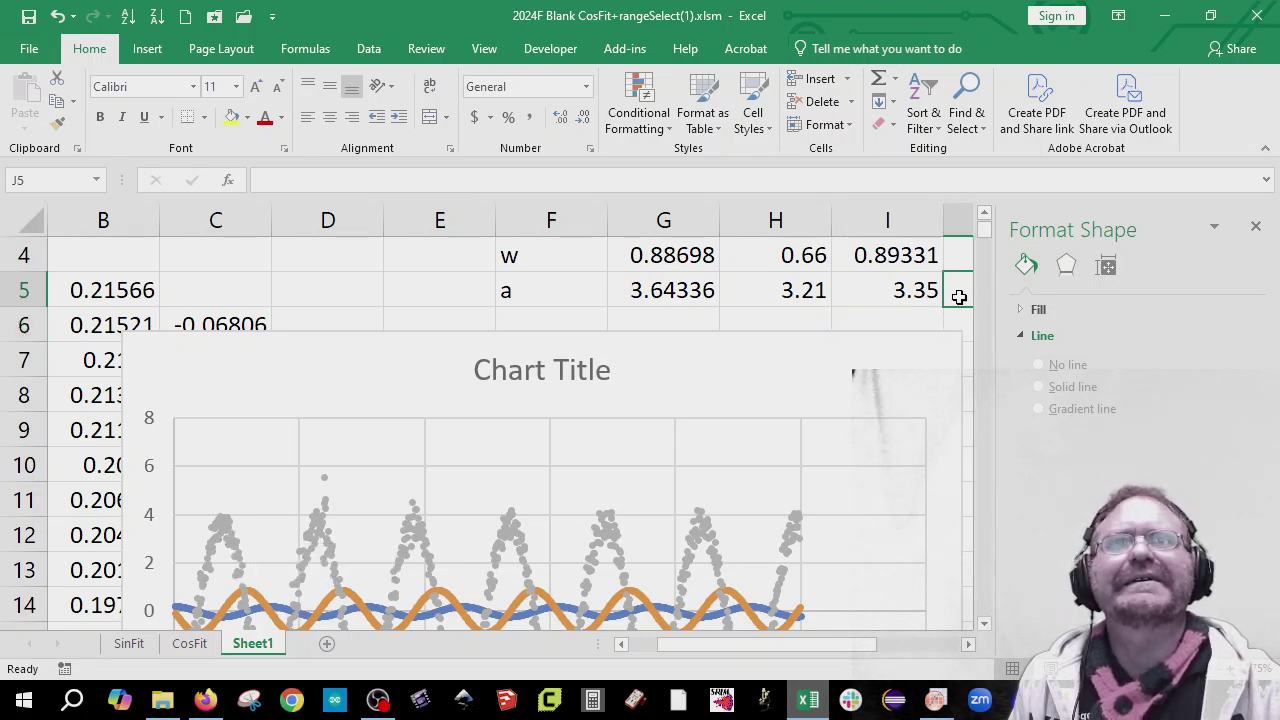
type("3.5")
key("Return")
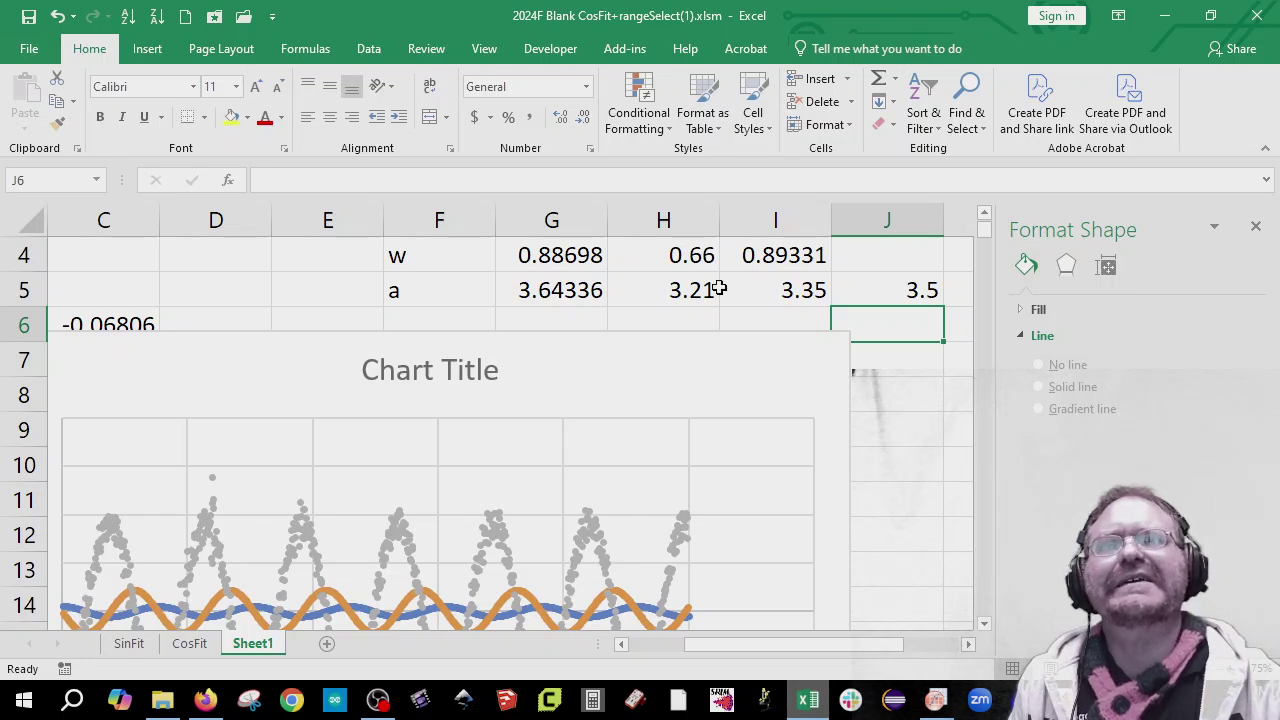
Step: Move 3.35 and 3.5 into G6:H6 and scroll to show columns E–L
scroll(404, 500, "down", 2)
scroll(404, 500, "down", 1)
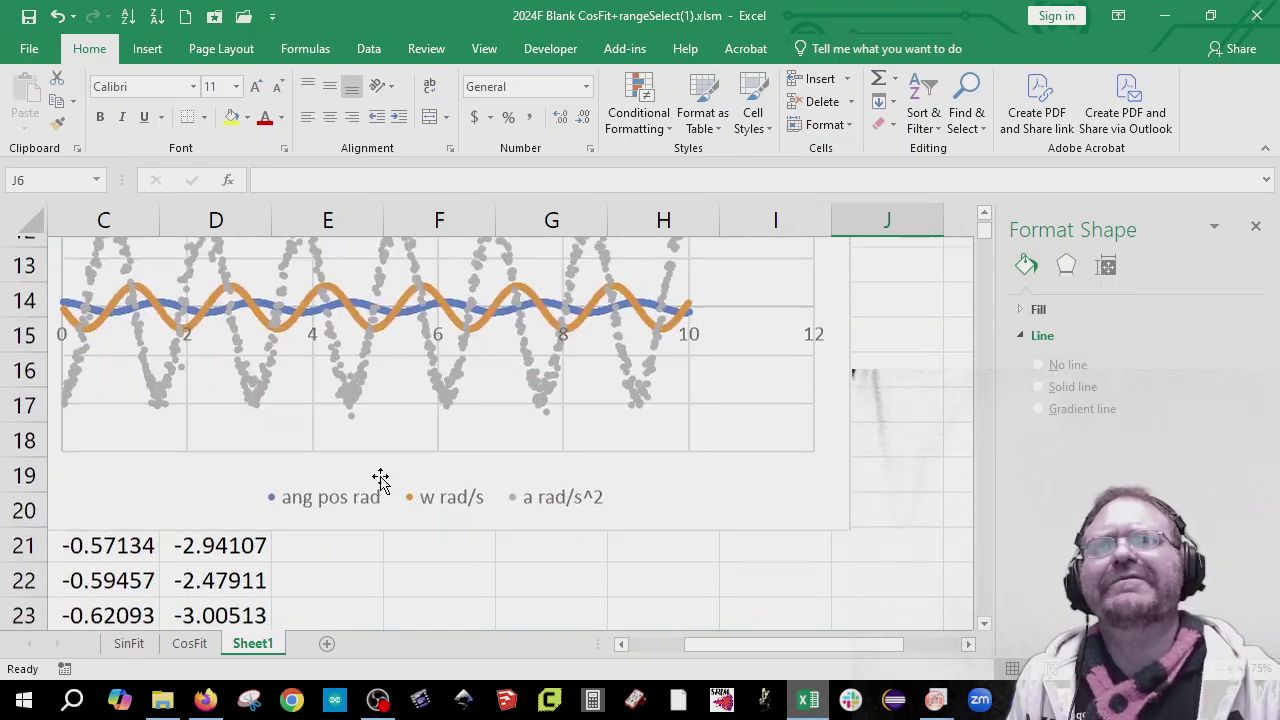
scroll(380, 480, "up", 1)
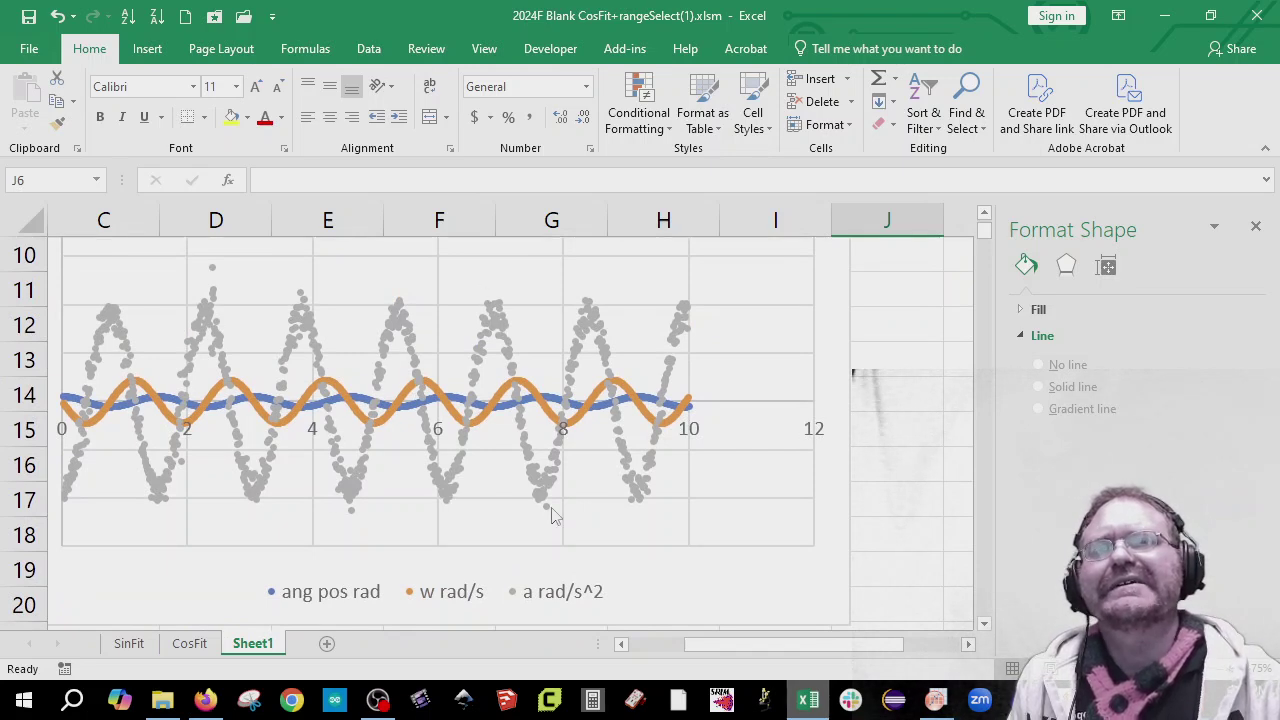
scroll(695, 558, "up", 3)
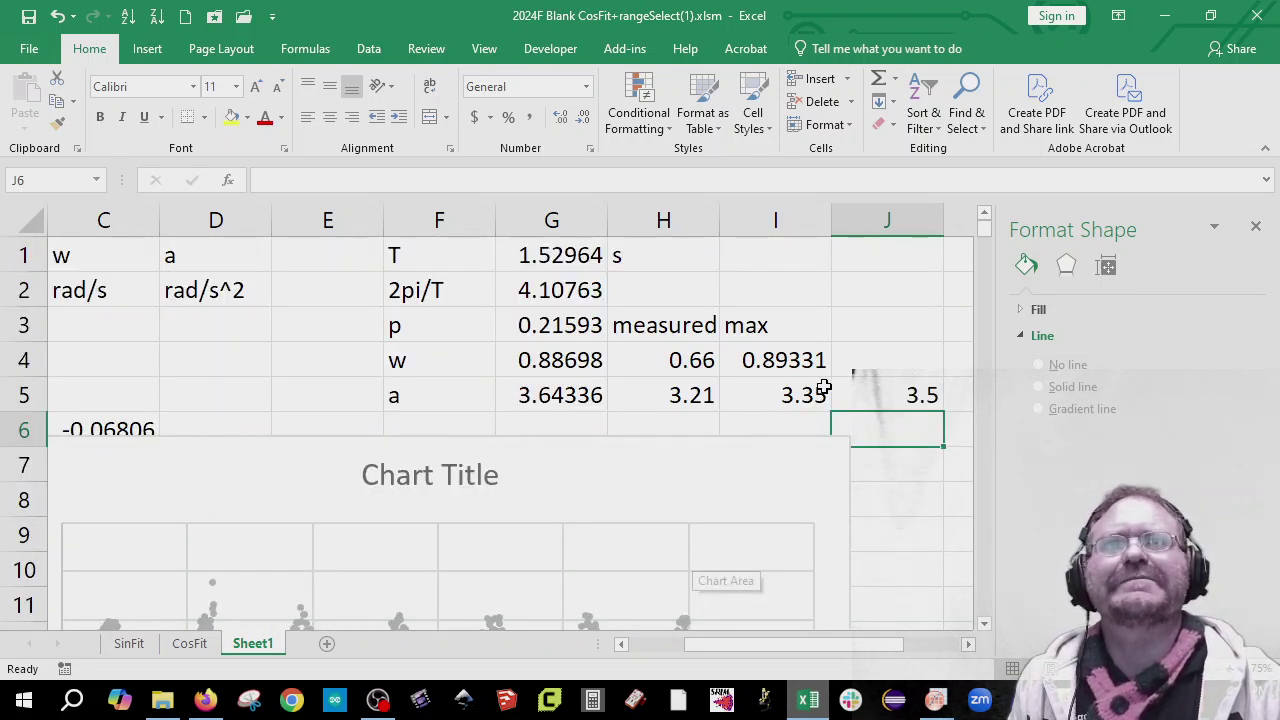
left_click_drag(786, 393, 654, 417)
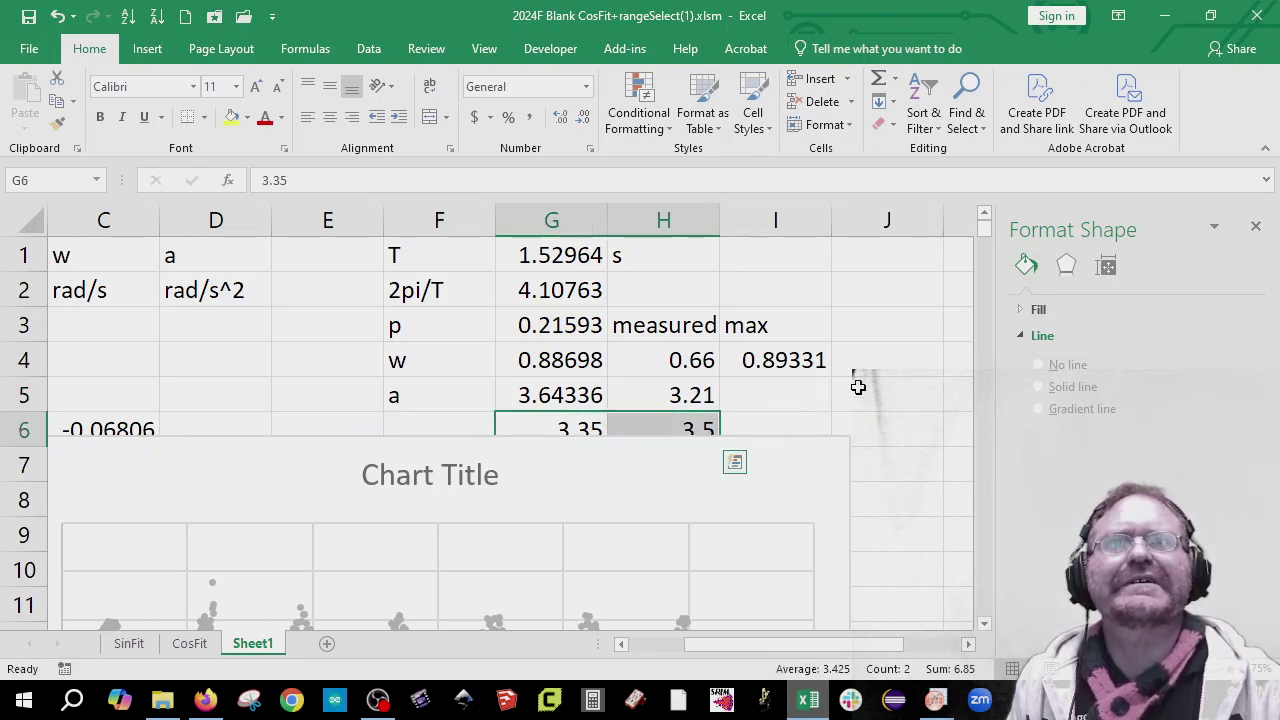
left_click(853, 385)
left_click_drag(751, 644, 806, 644)
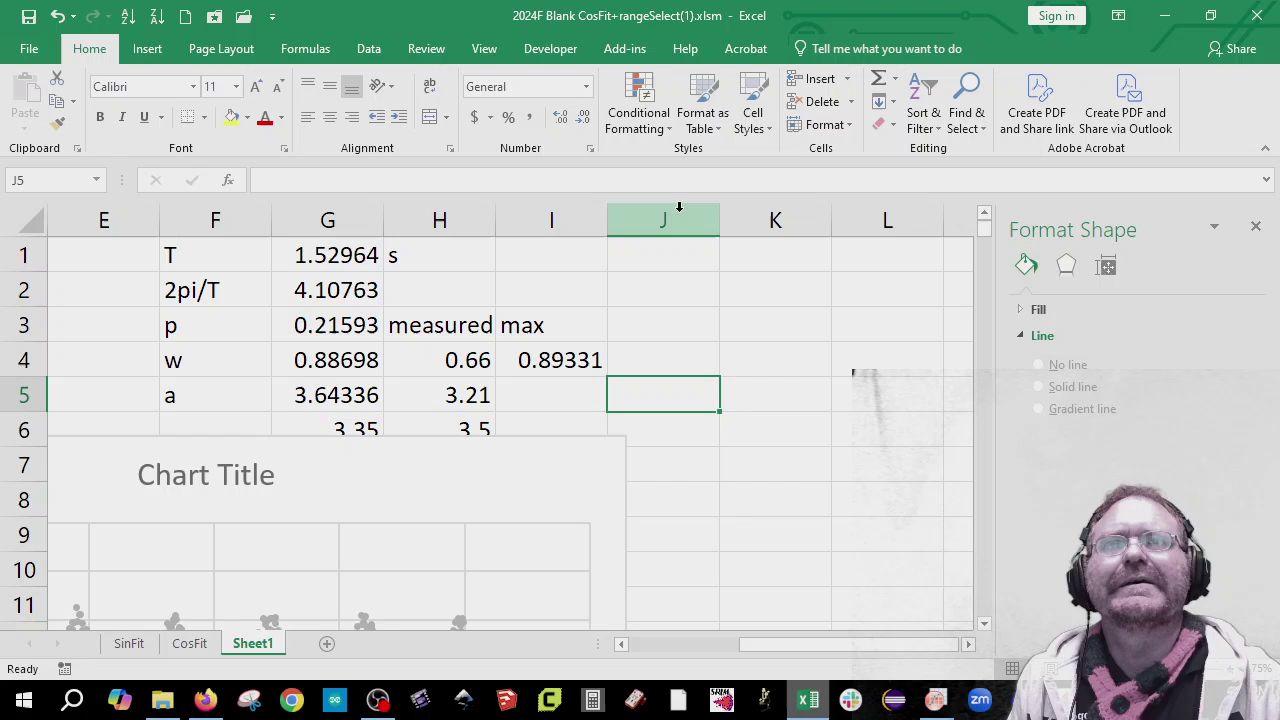
Step: Record mass 2.2 kg across J1:L1
left_click(675, 254)
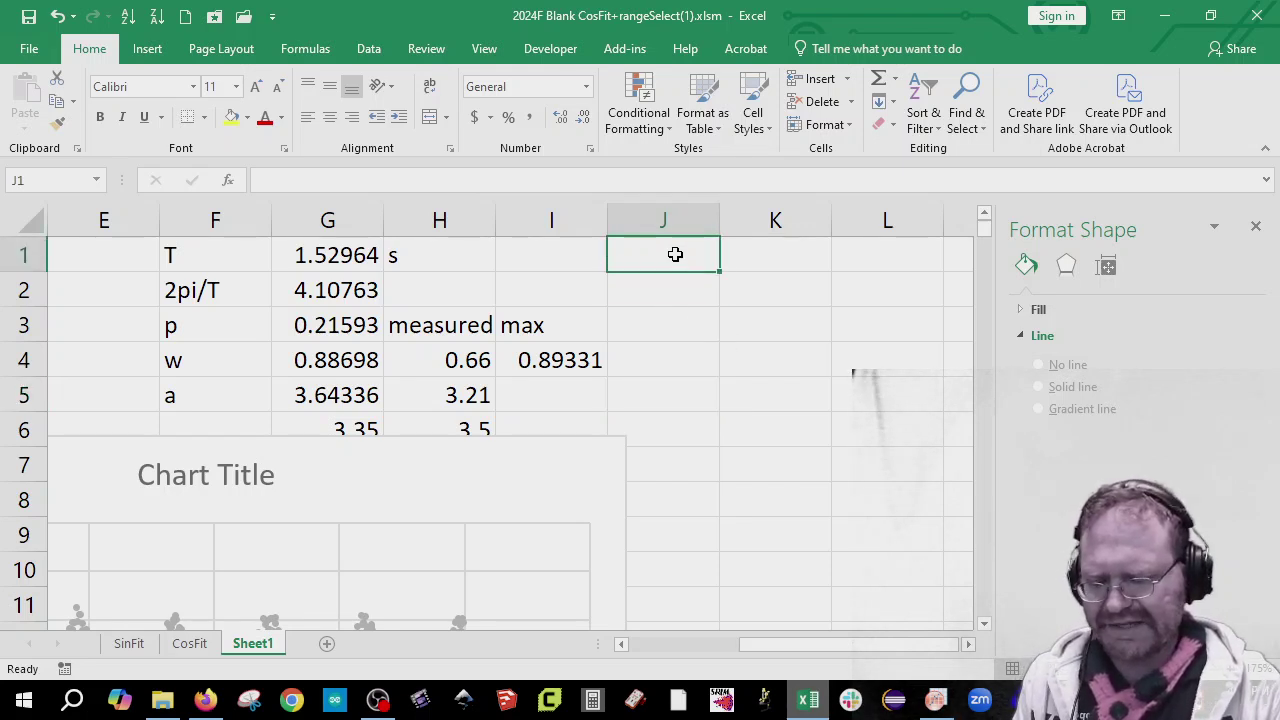
type("mass")
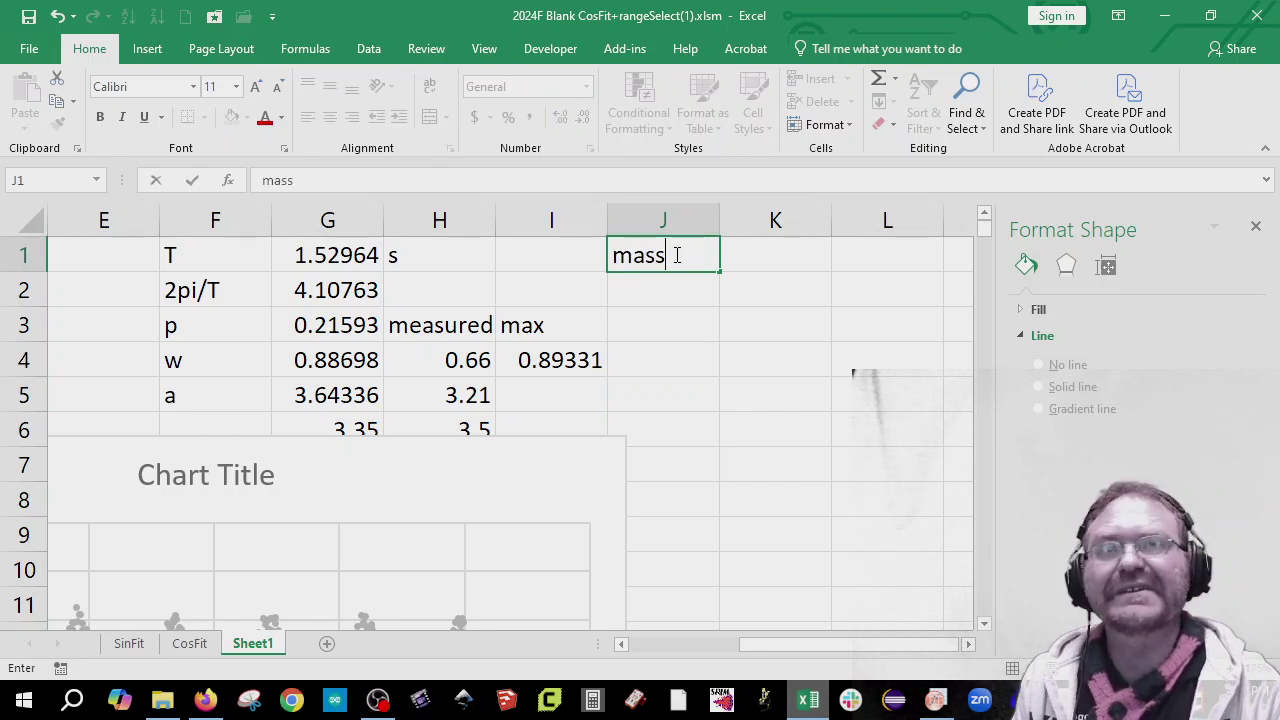
key("Tab")
type("3k")
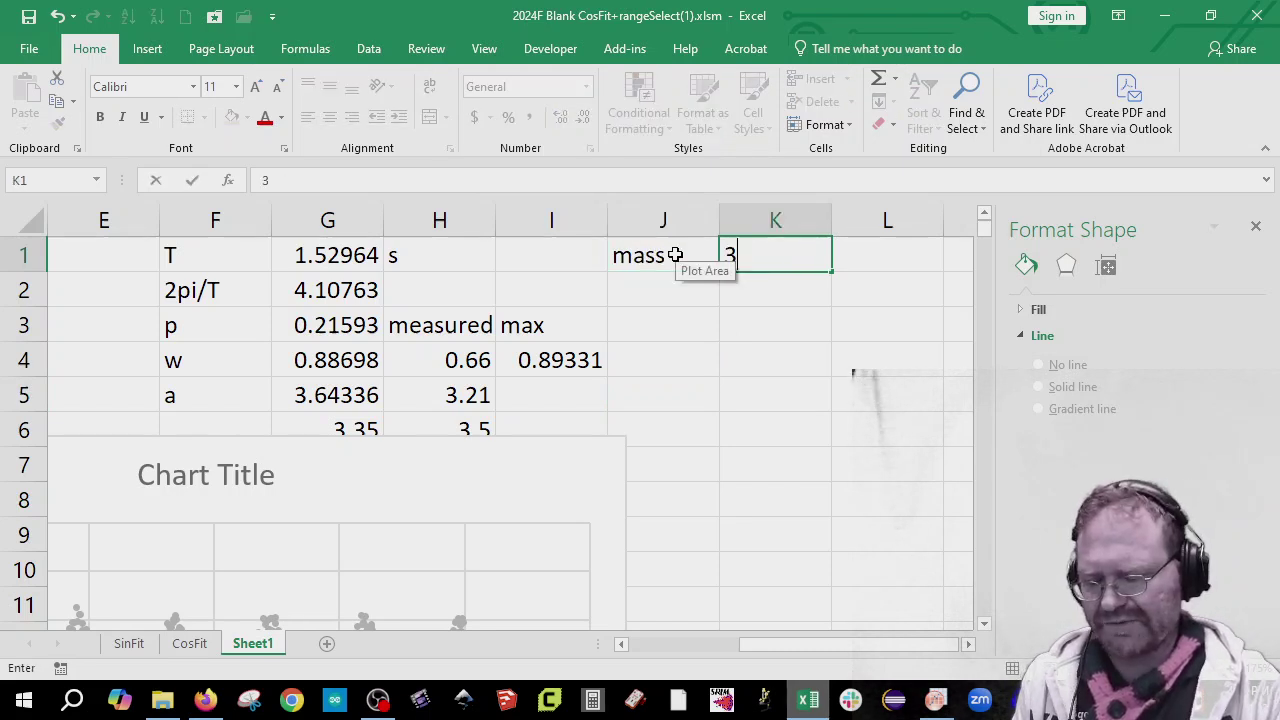
key("BackSpace")
key("BackSpace")
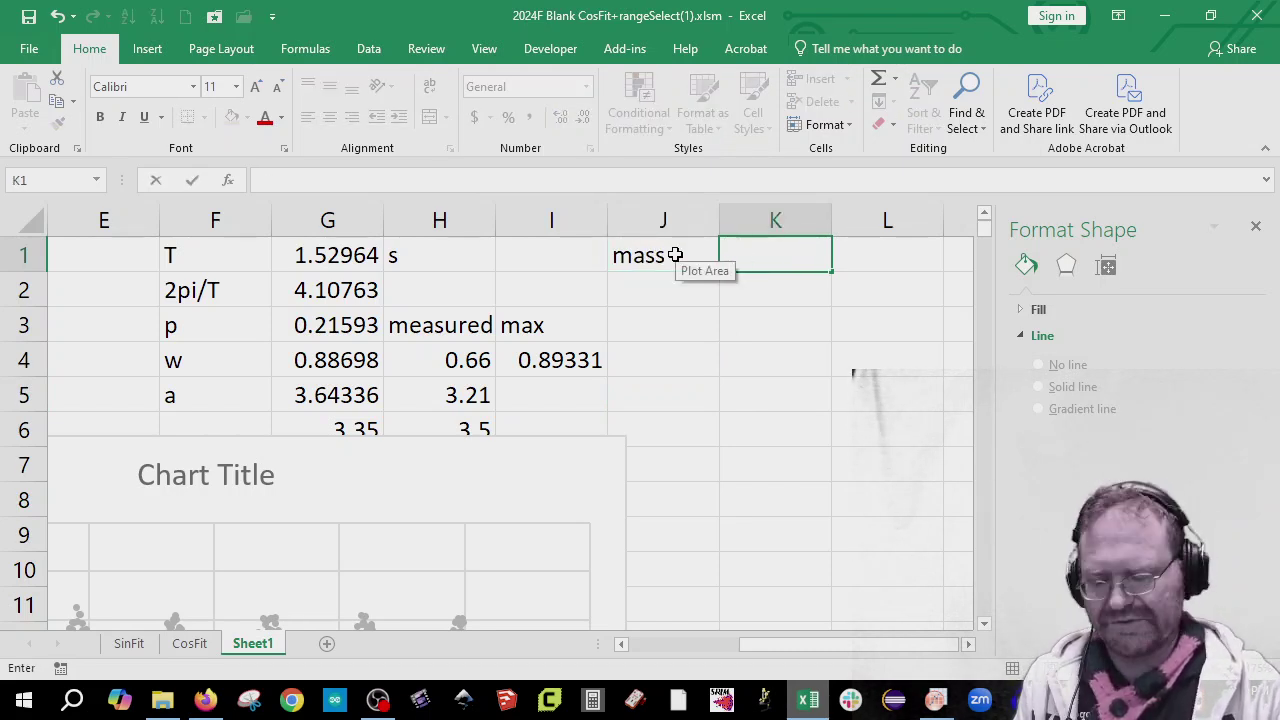
type("2.2")
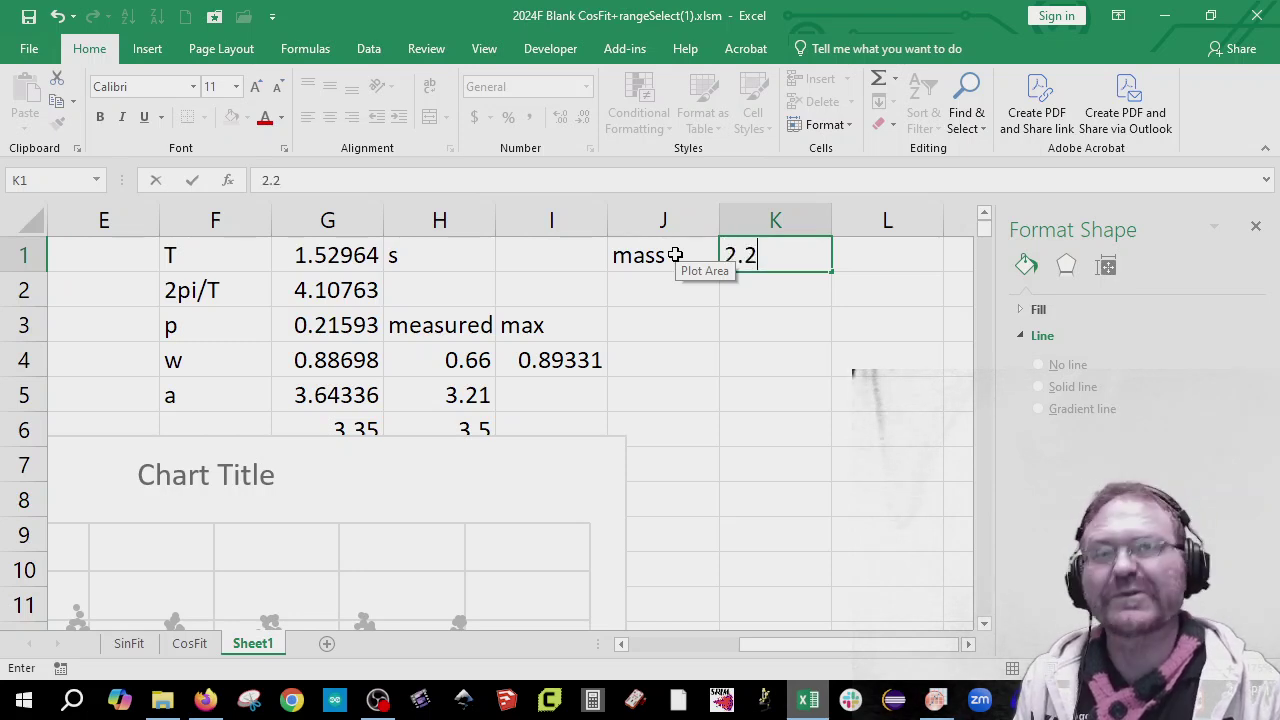
key("Tab")
type("kg")
key("Return")
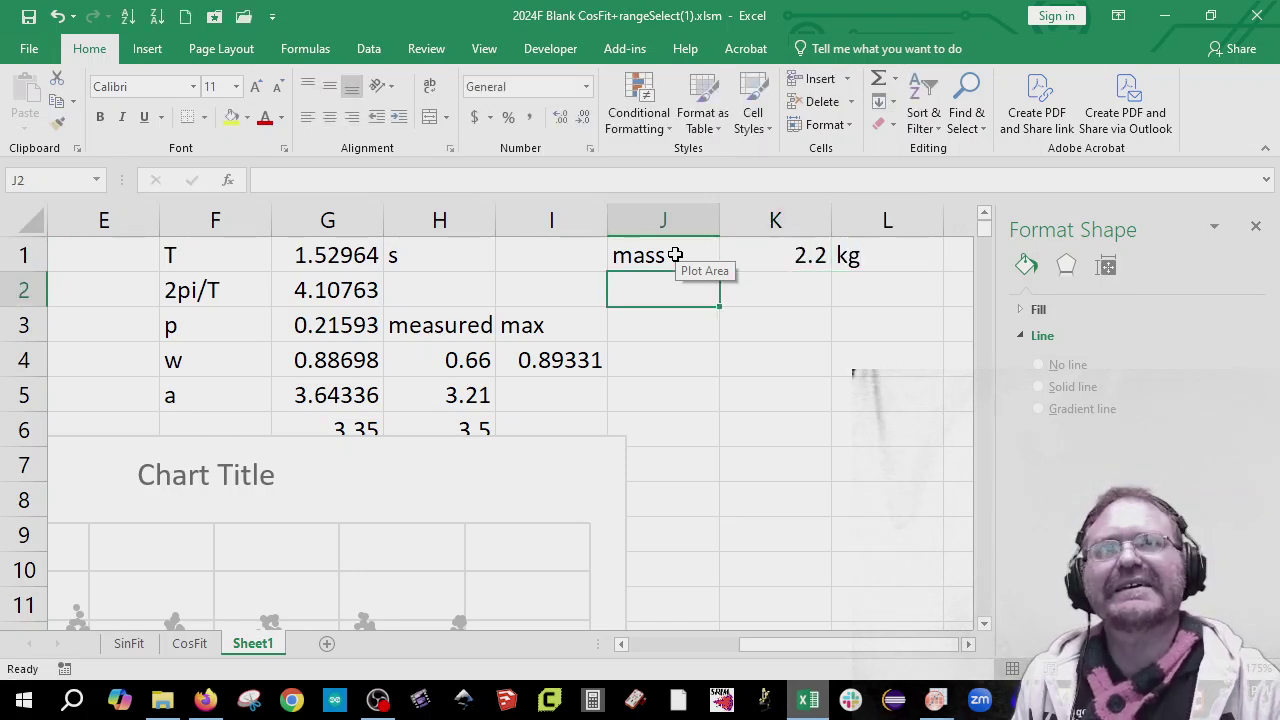
Step: Add percent 0.22 in J2:K2 and the labels d and l in J3:J4
type("a")
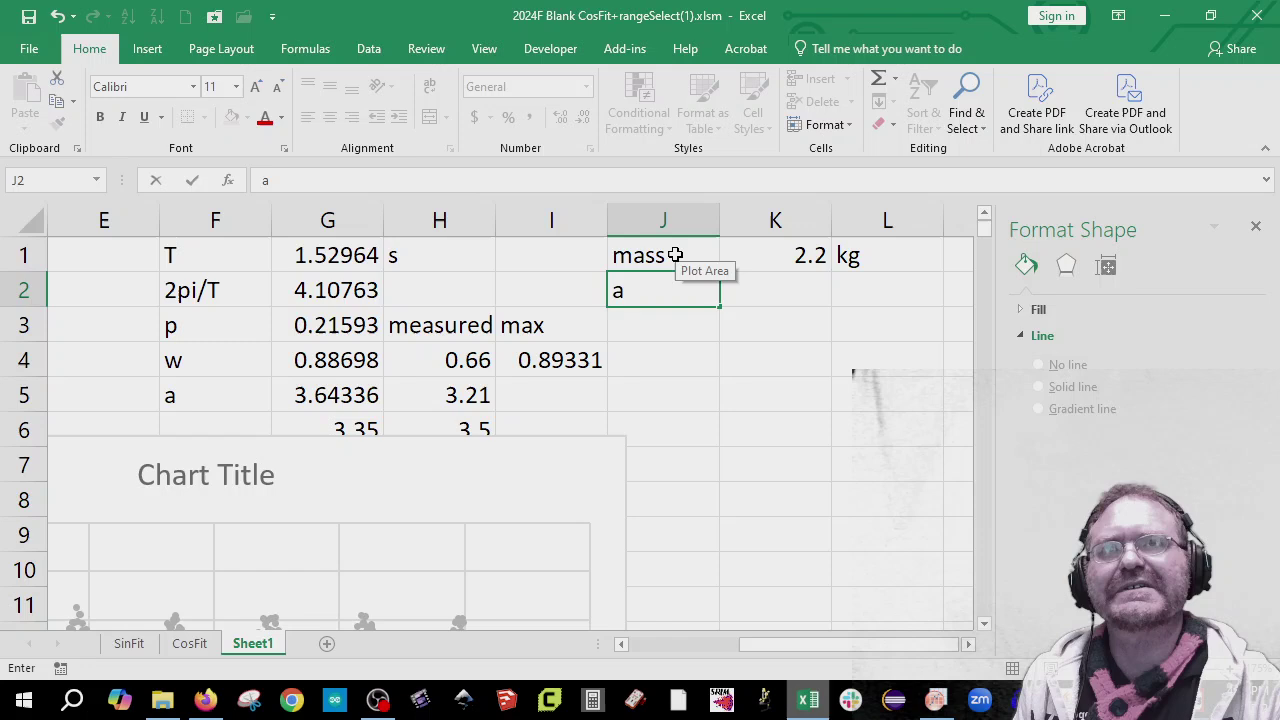
key("BackSpace")
type("dist")
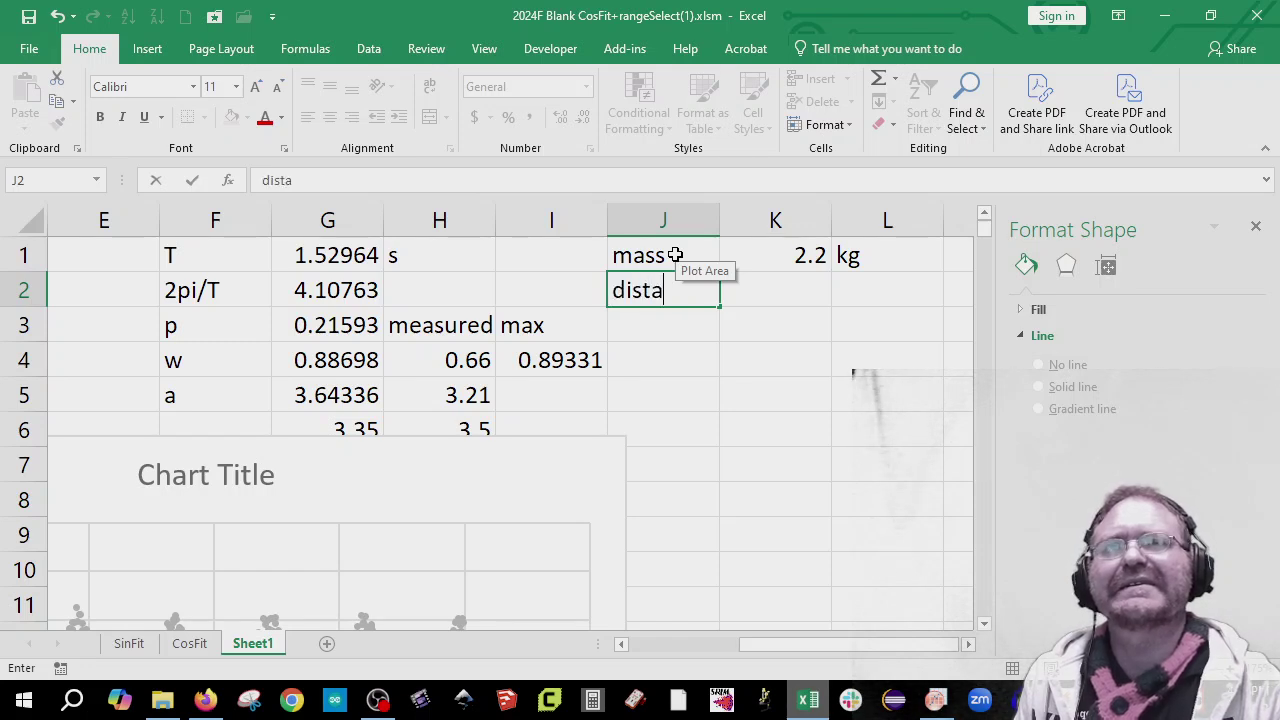
key("BackSpace")
key("BackSpace")
key("BackSpace")
key("BackSpace")
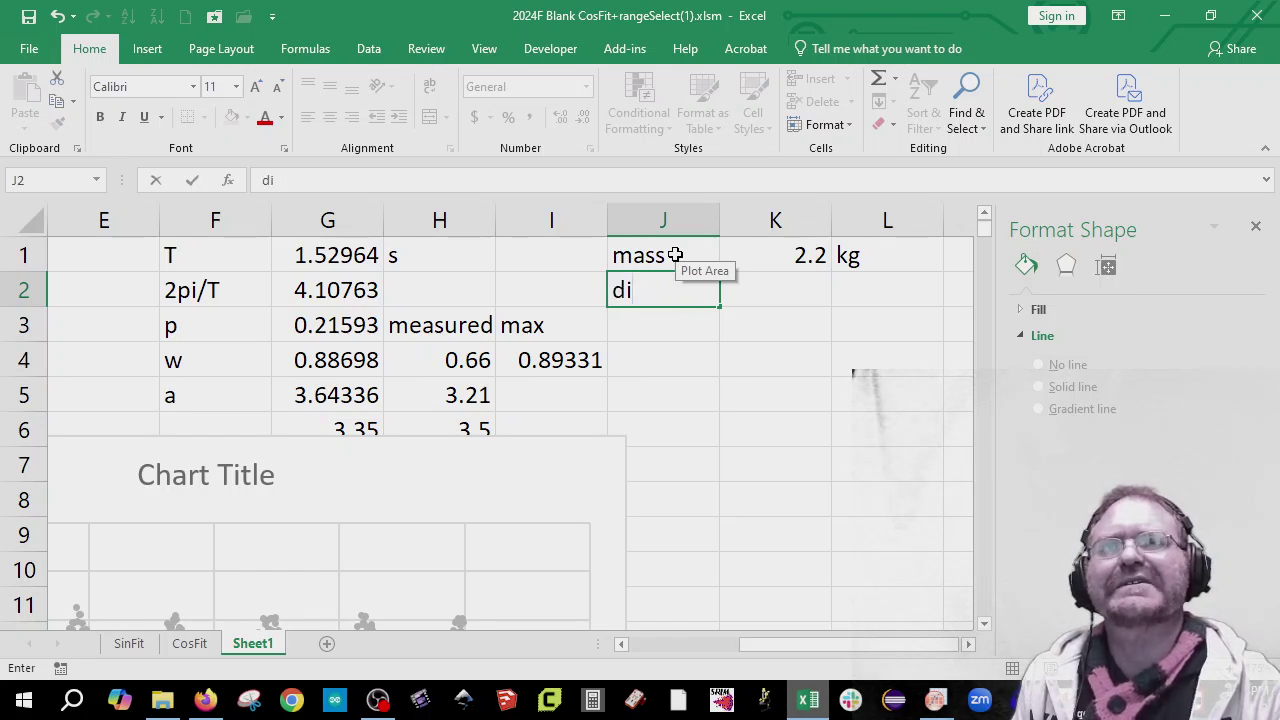
key("BackSpace")
type("percent")
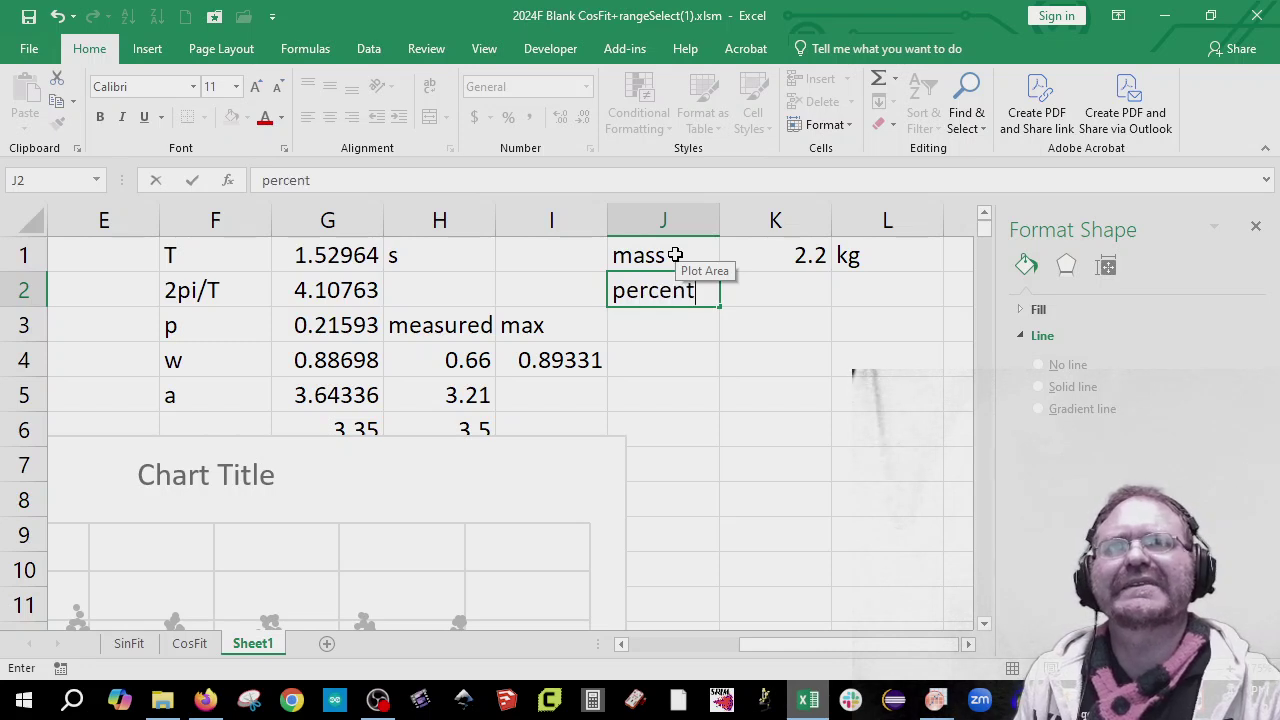
key("Tab")
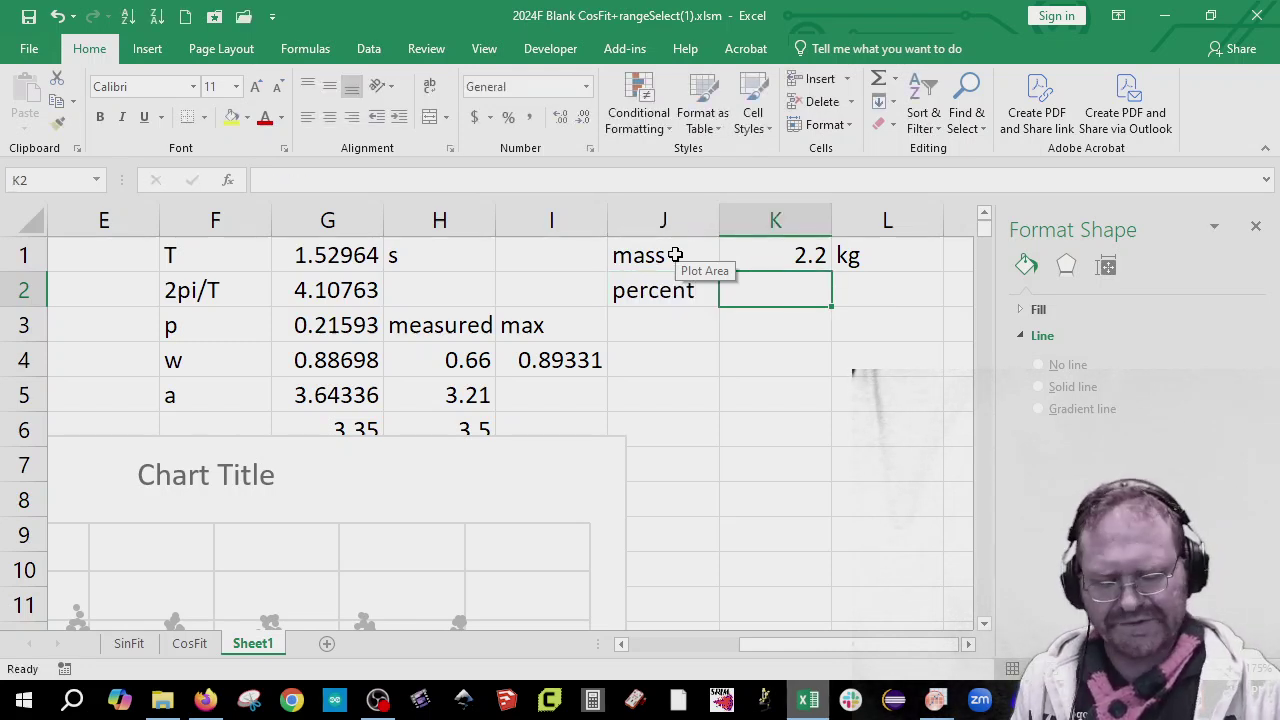
type("0.22")
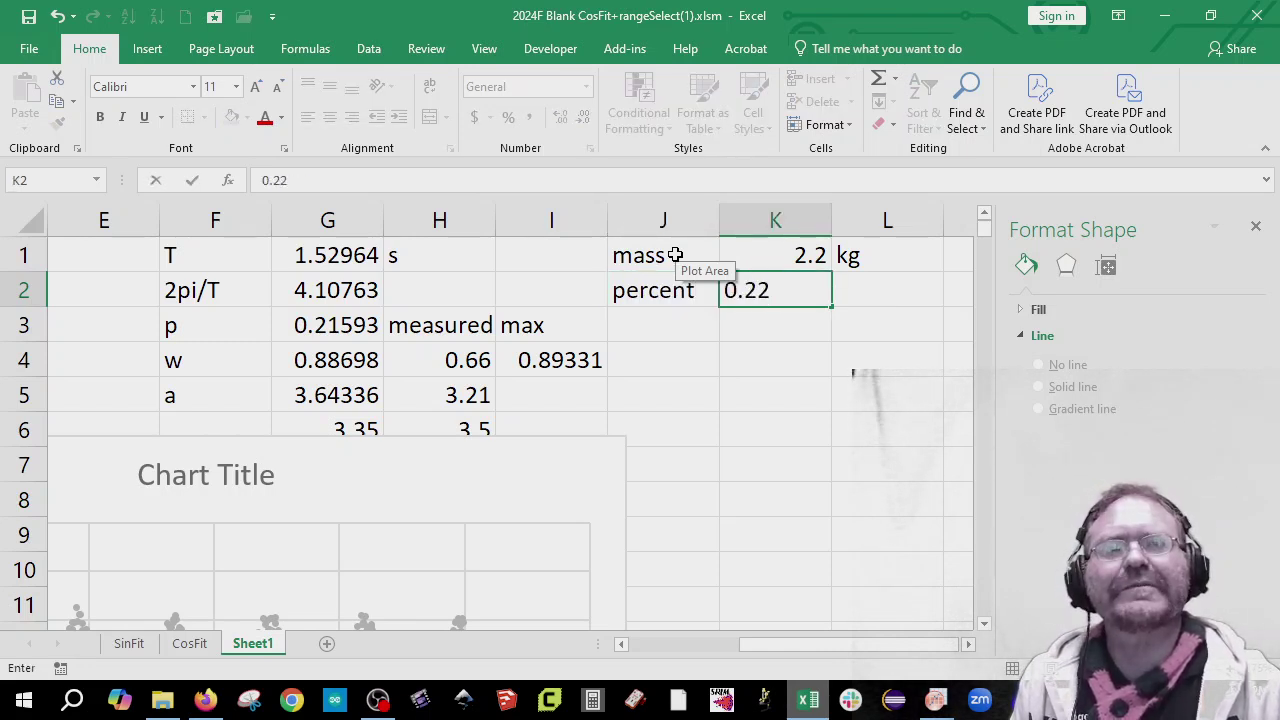
key("Return")
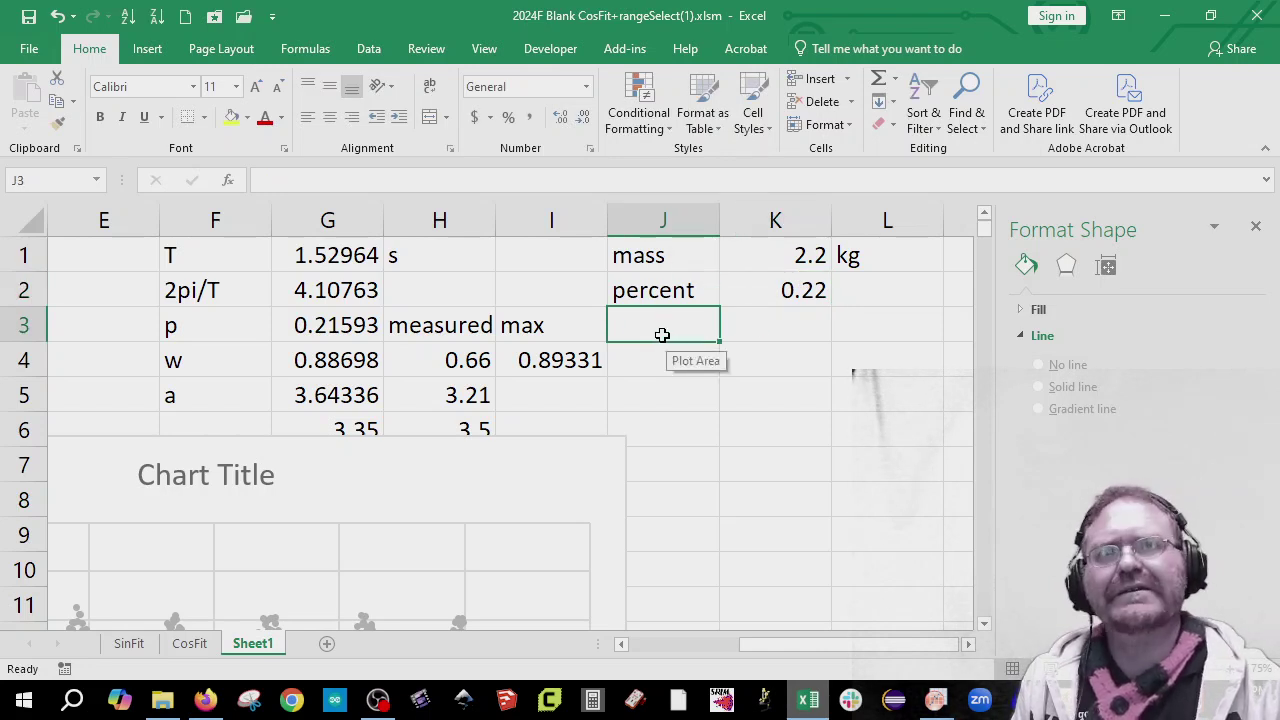
type("d")
key("Return")
type("l")
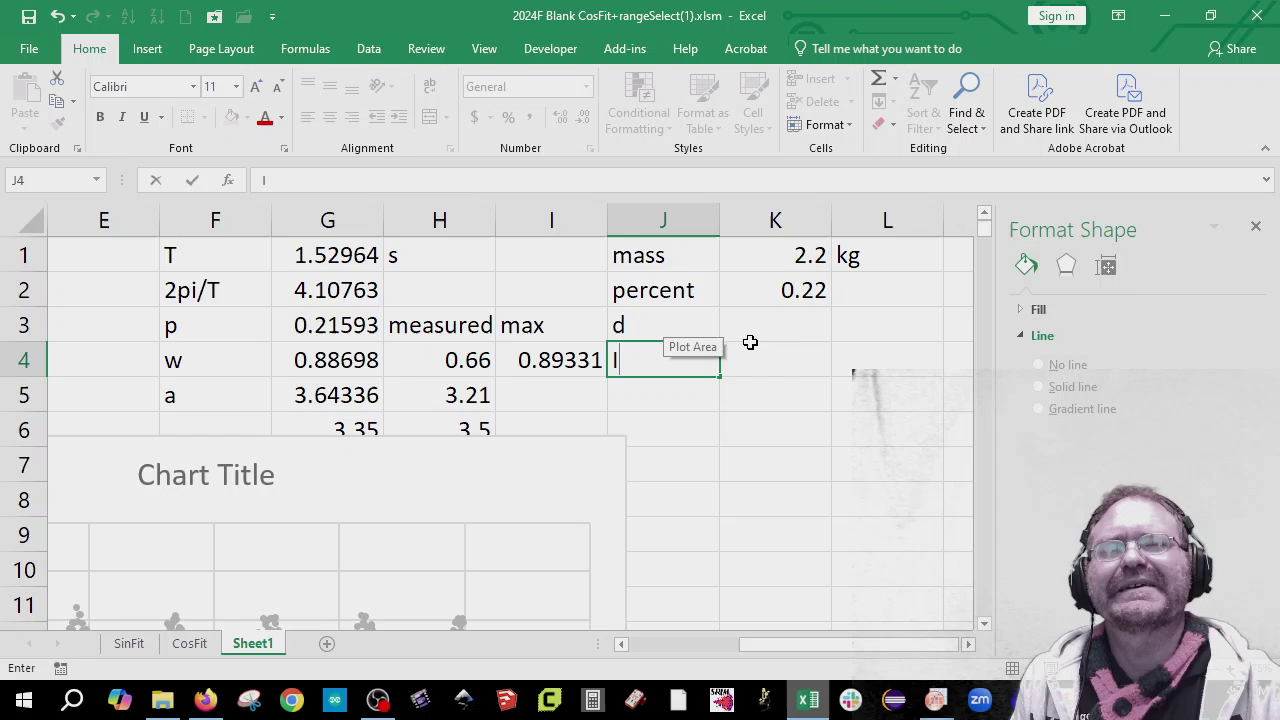
Step: Compute d in K3 as =1/2-K2, giving 0.28
left_click(804, 330)
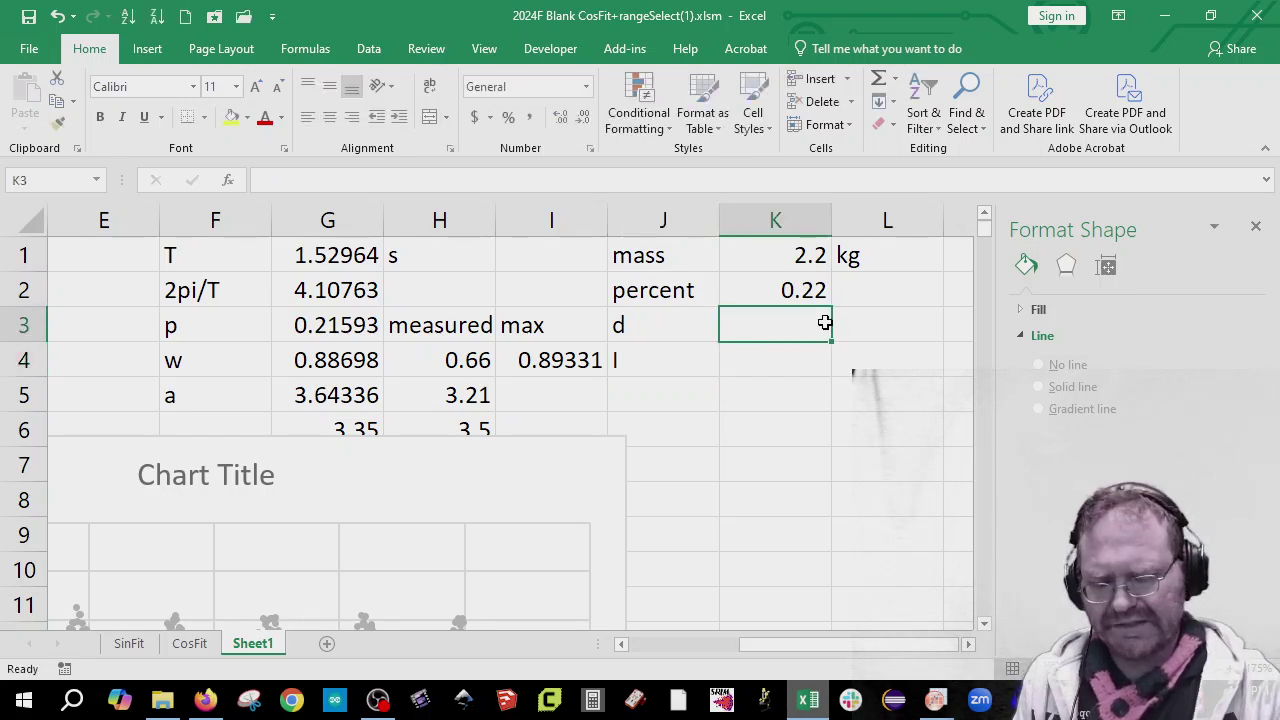
type("=")
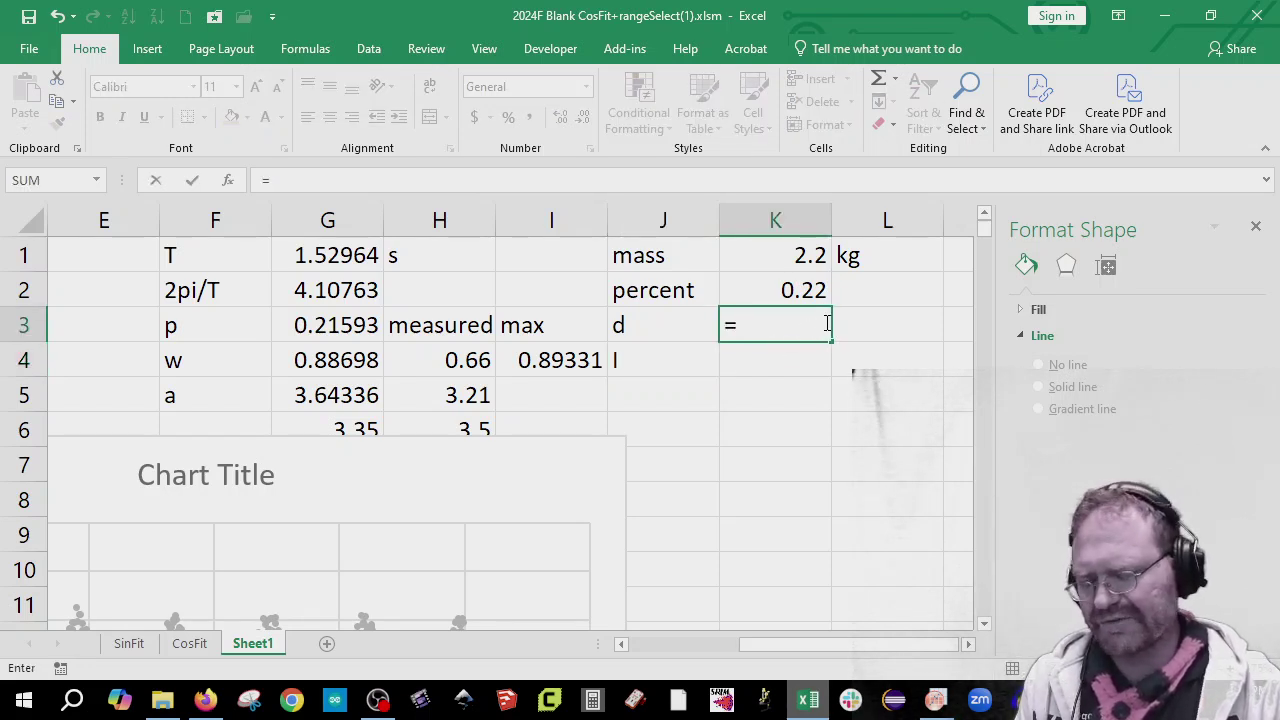
type("1/2")
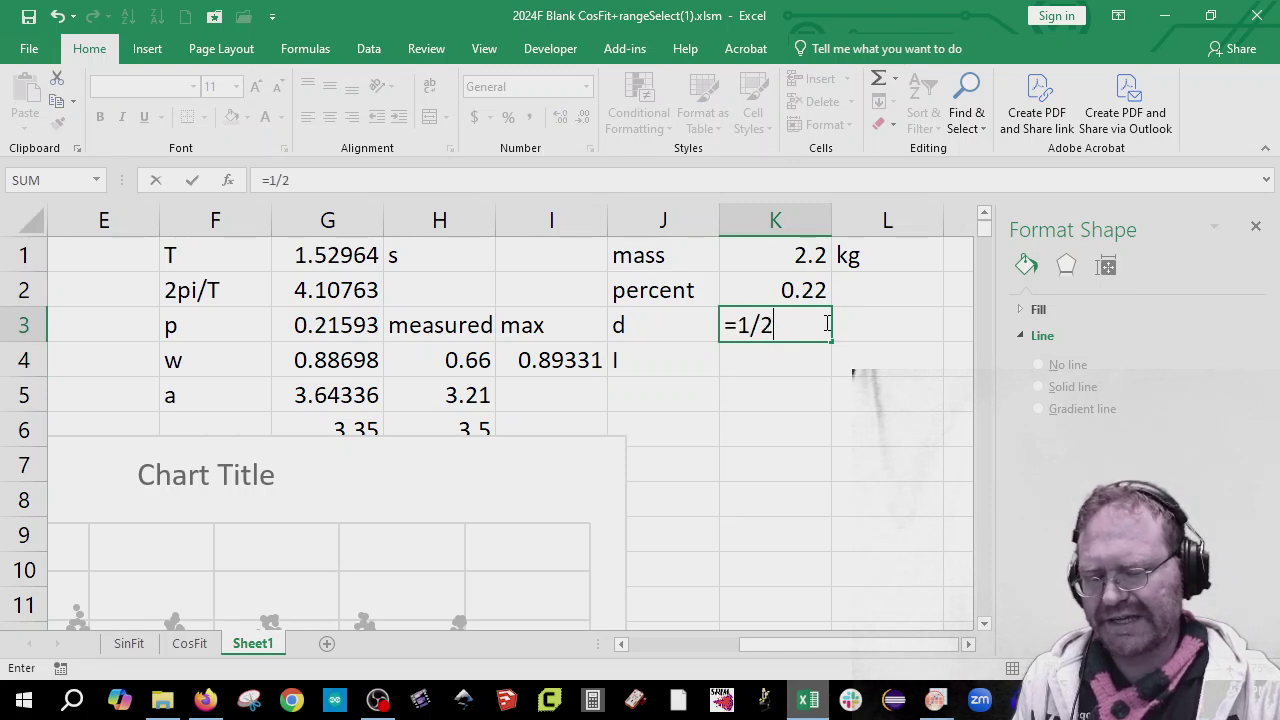
type("-")
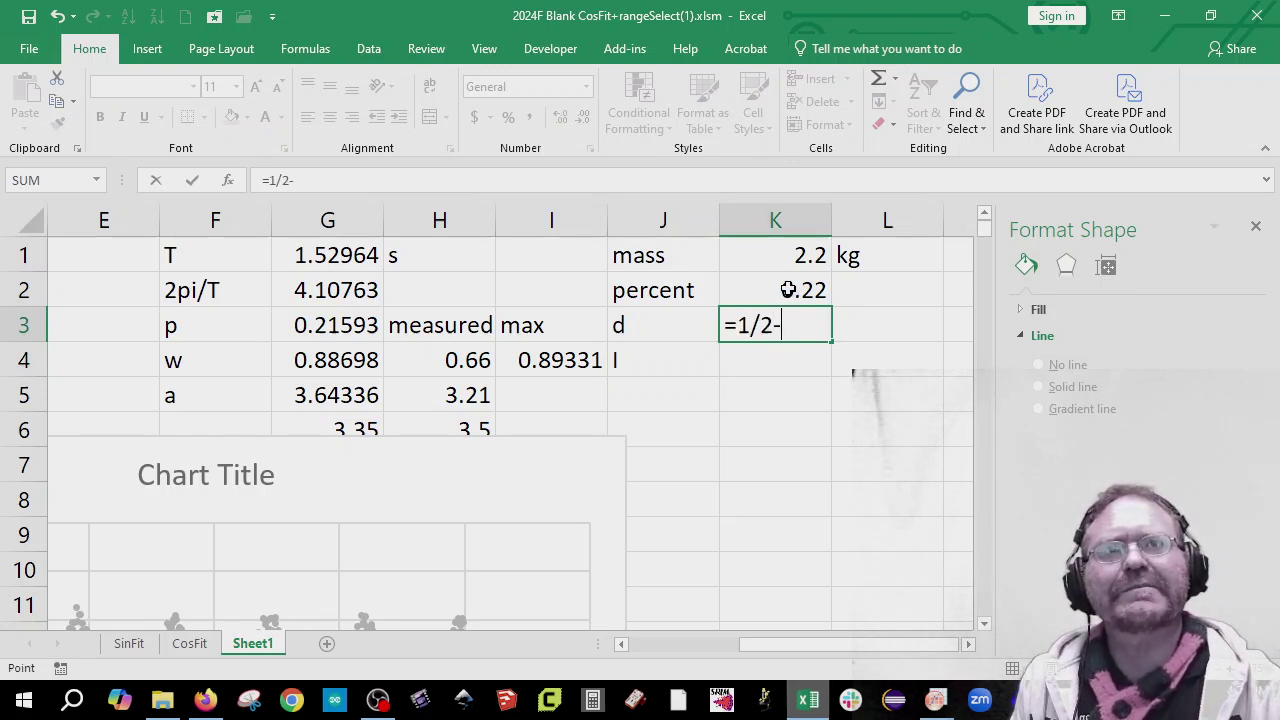
left_click(791, 288)
key("Return")
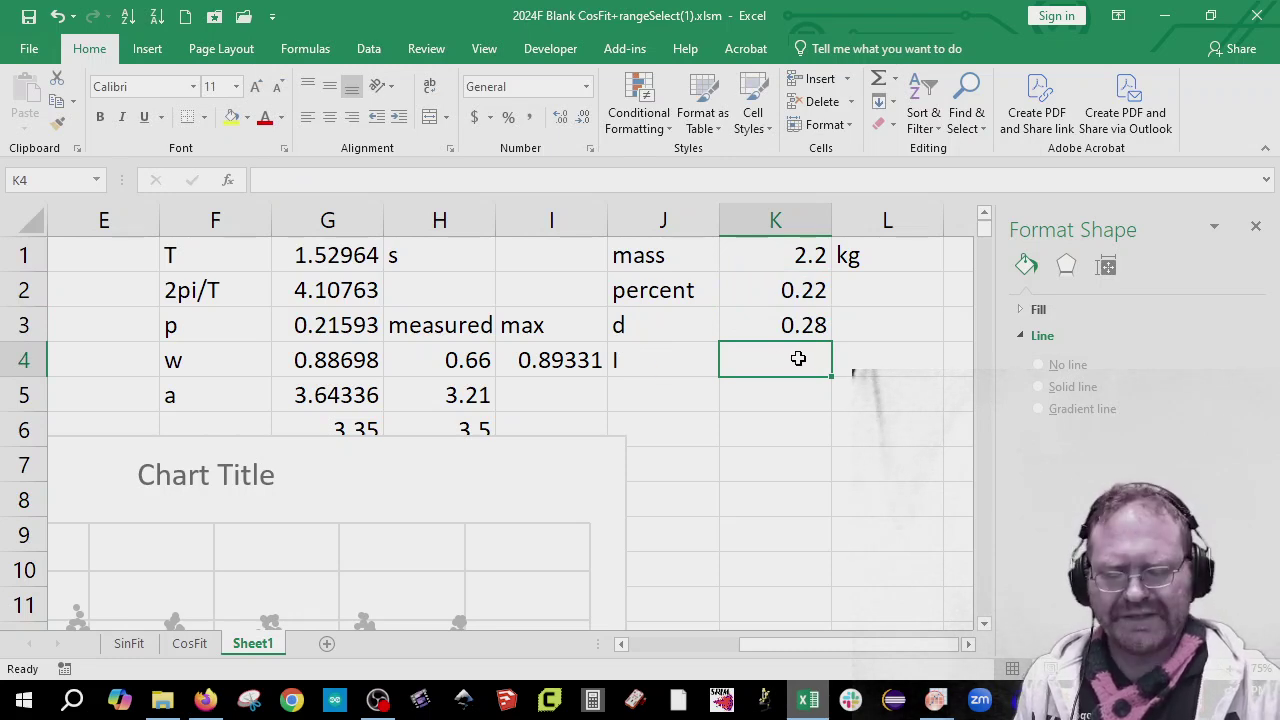
Step: Compute l in K4 as =1/12*K1*1^2+K1*K3^2, giving 0.35581
type("=")
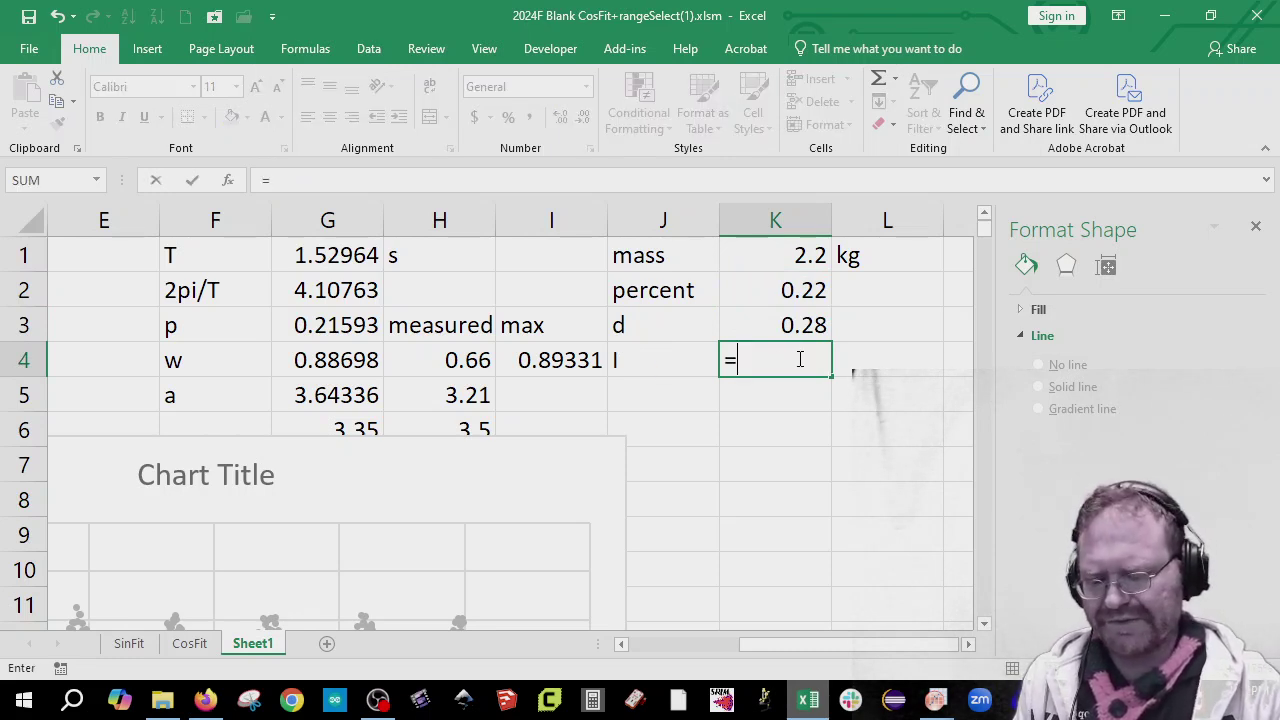
type("1/12*")
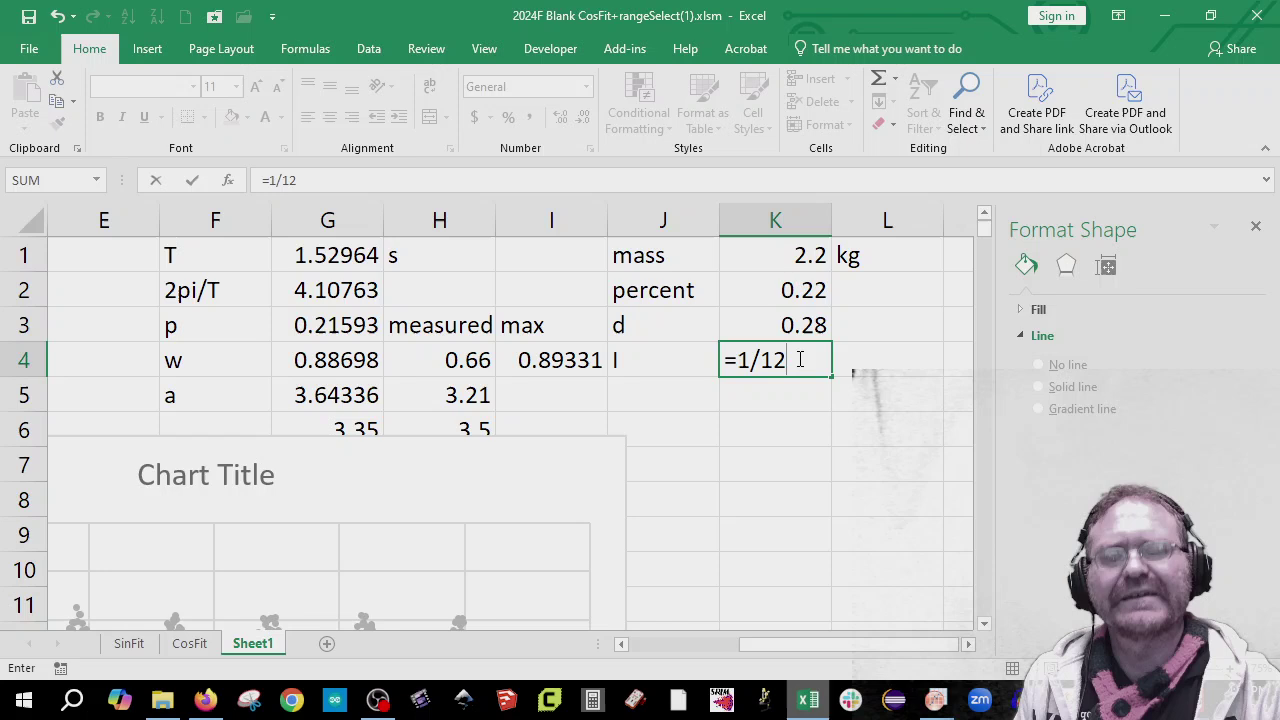
left_click(786, 261)
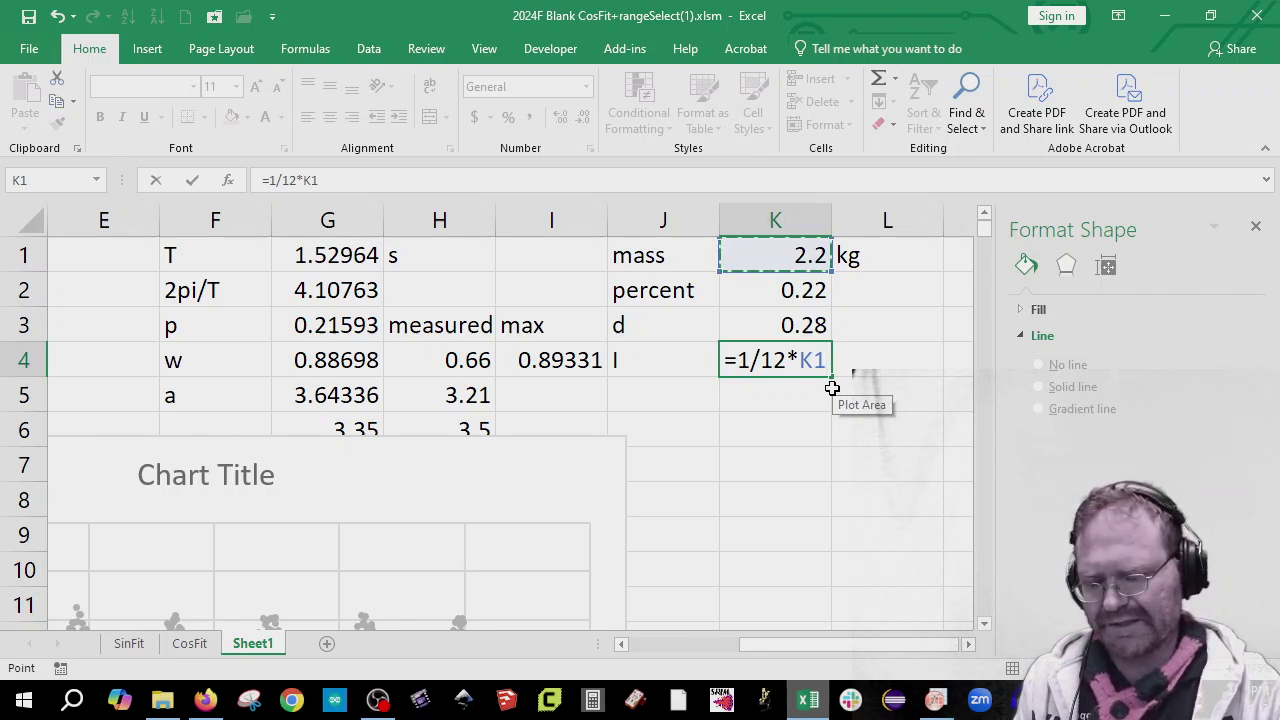
type("*")
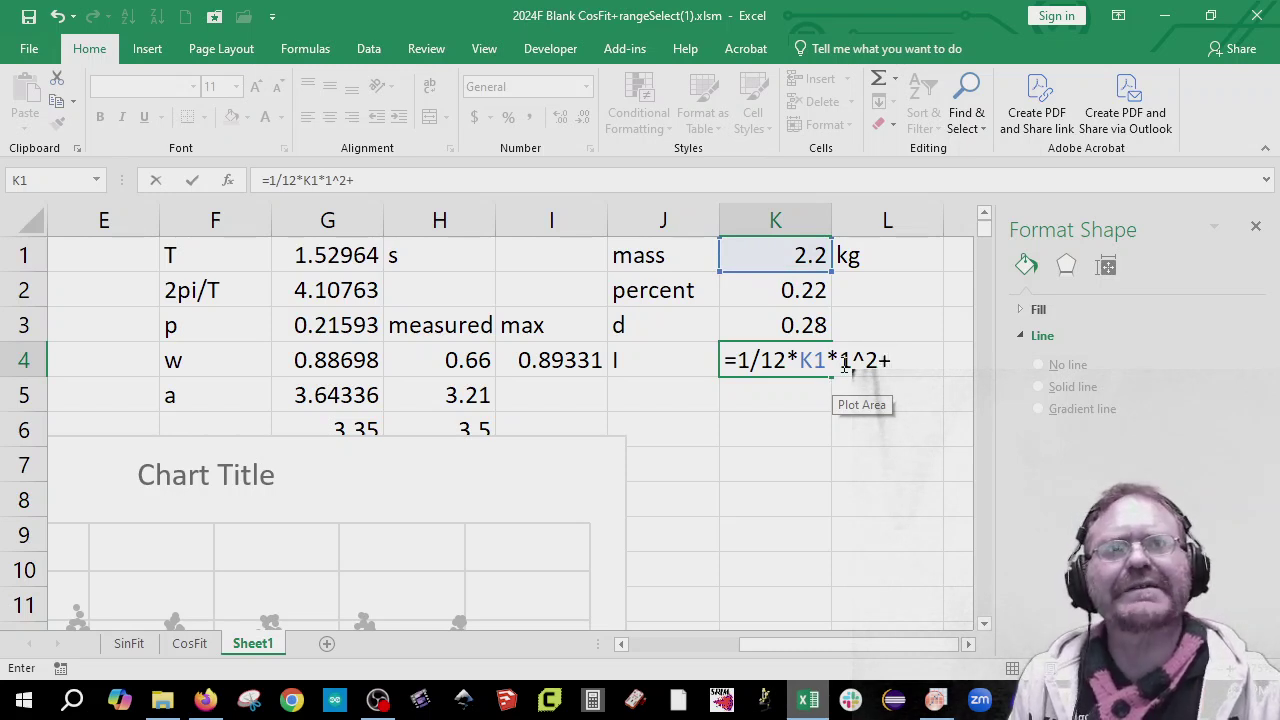
left_click(803, 256)
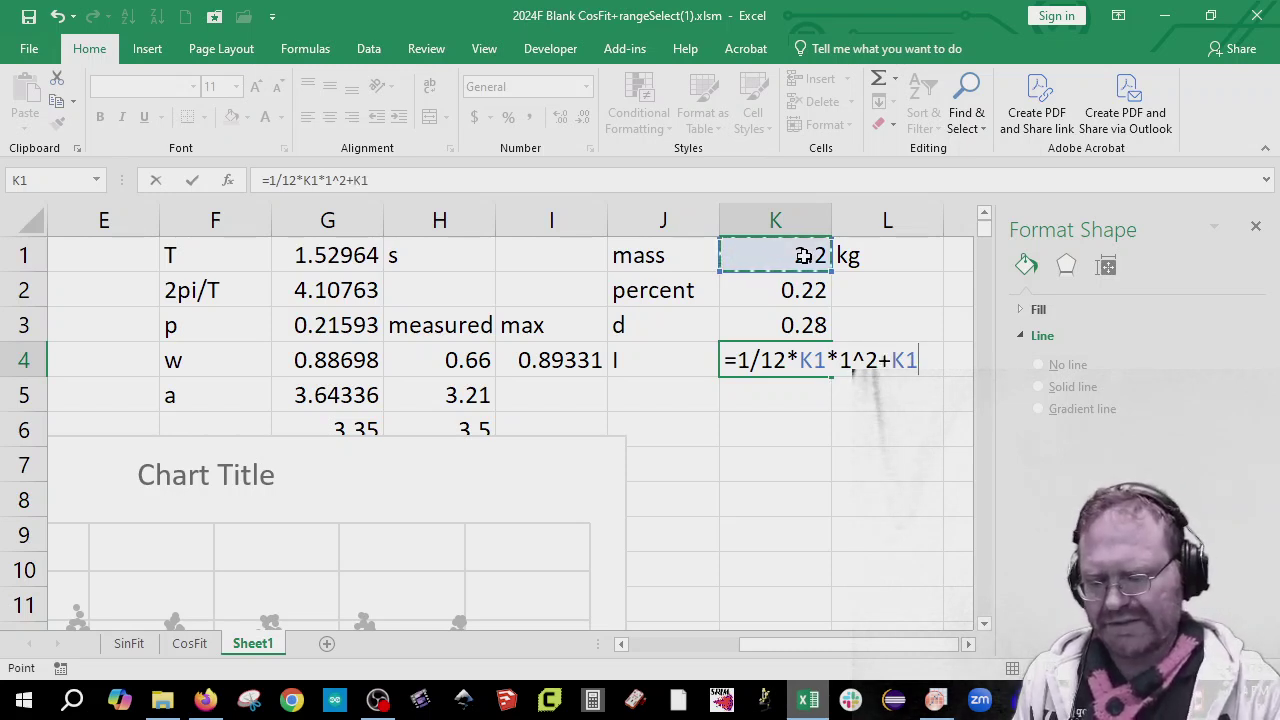
type("*")
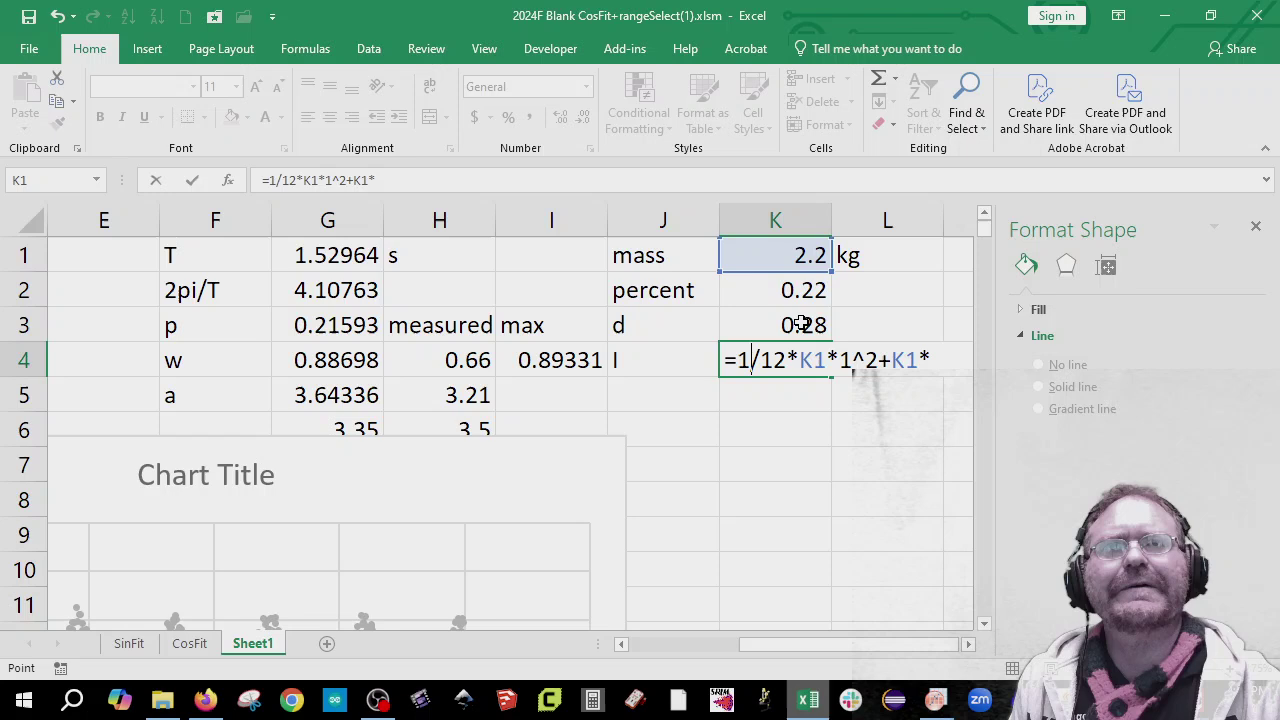
left_click(801, 324)
type("^2")
key("Return")
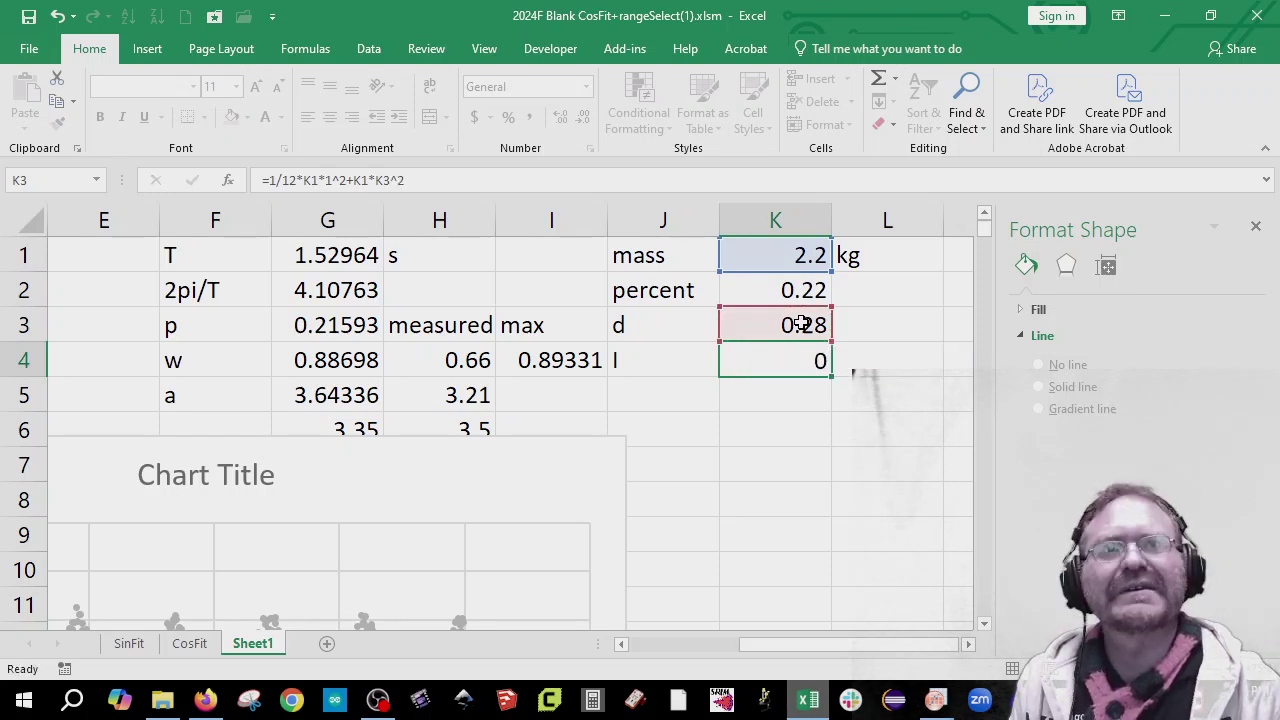
left_click(818, 362)
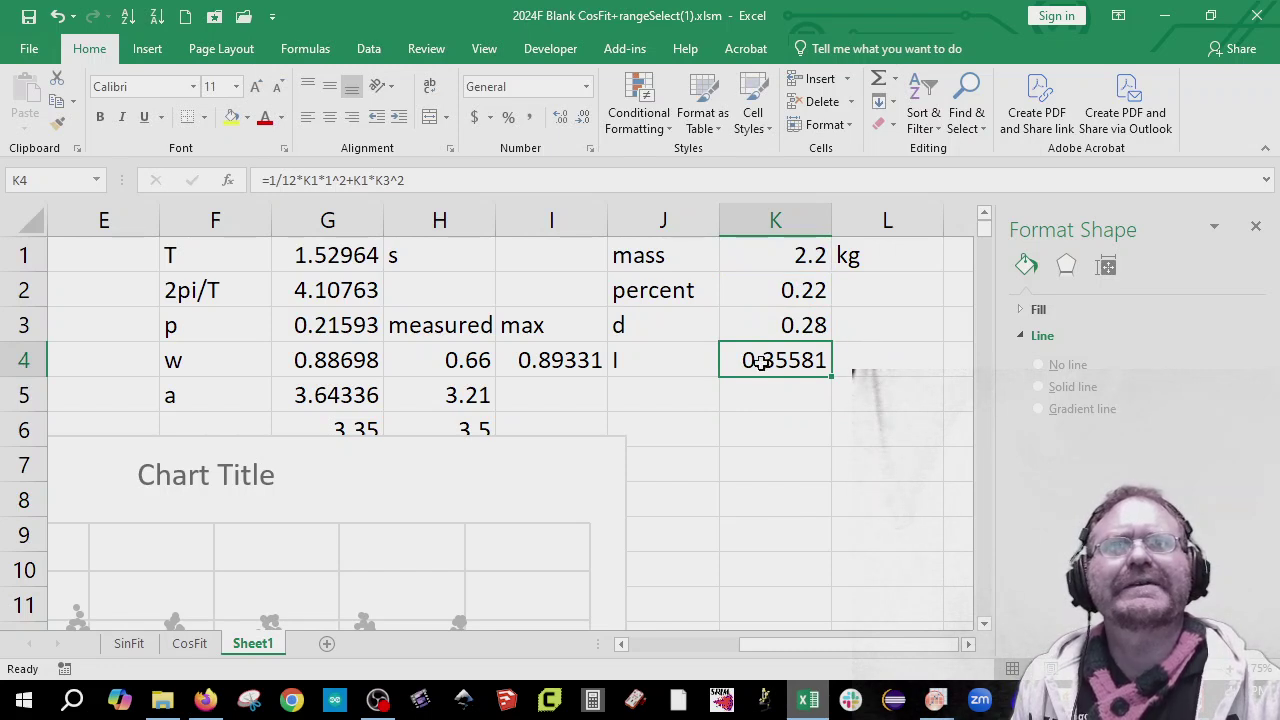
Step: Give d the unit m and add a 'length' row above it with value 1 m
left_click(877, 322)
type("m")
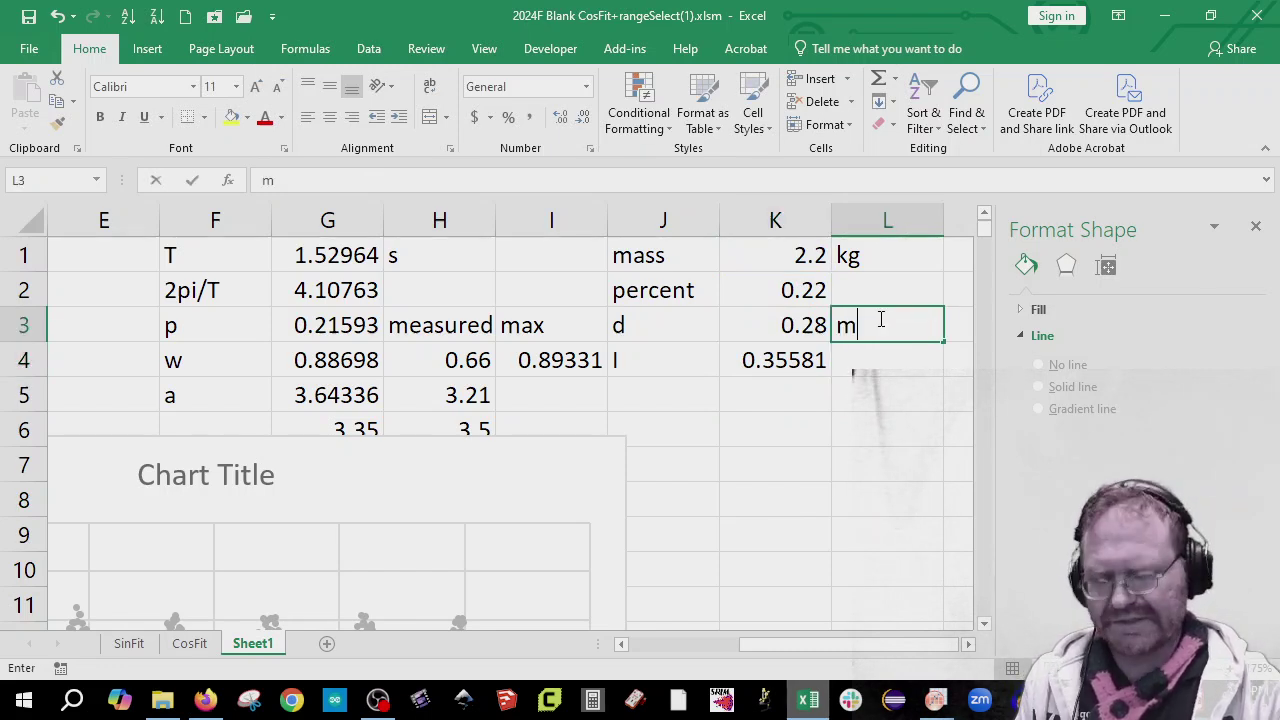
key("Up")
left_click_drag(623, 323, 810, 418)
left_click(690, 320)
type("length")
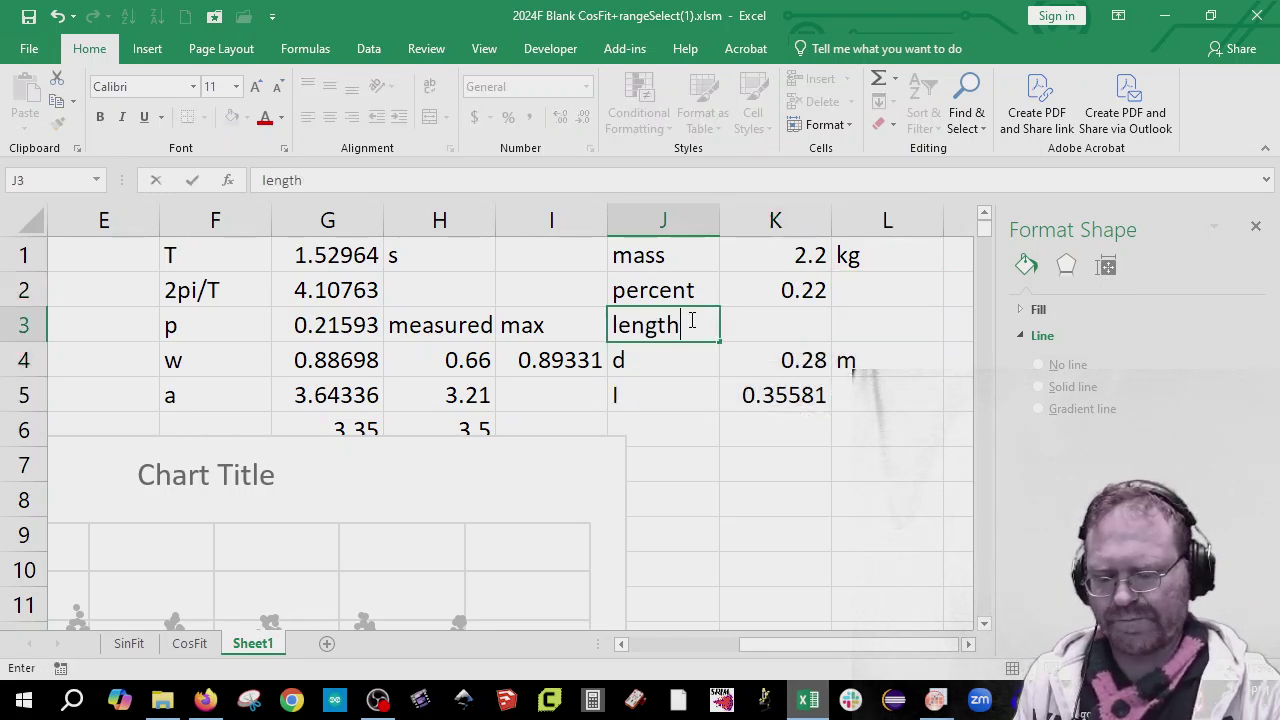
key("Tab")
type("1")
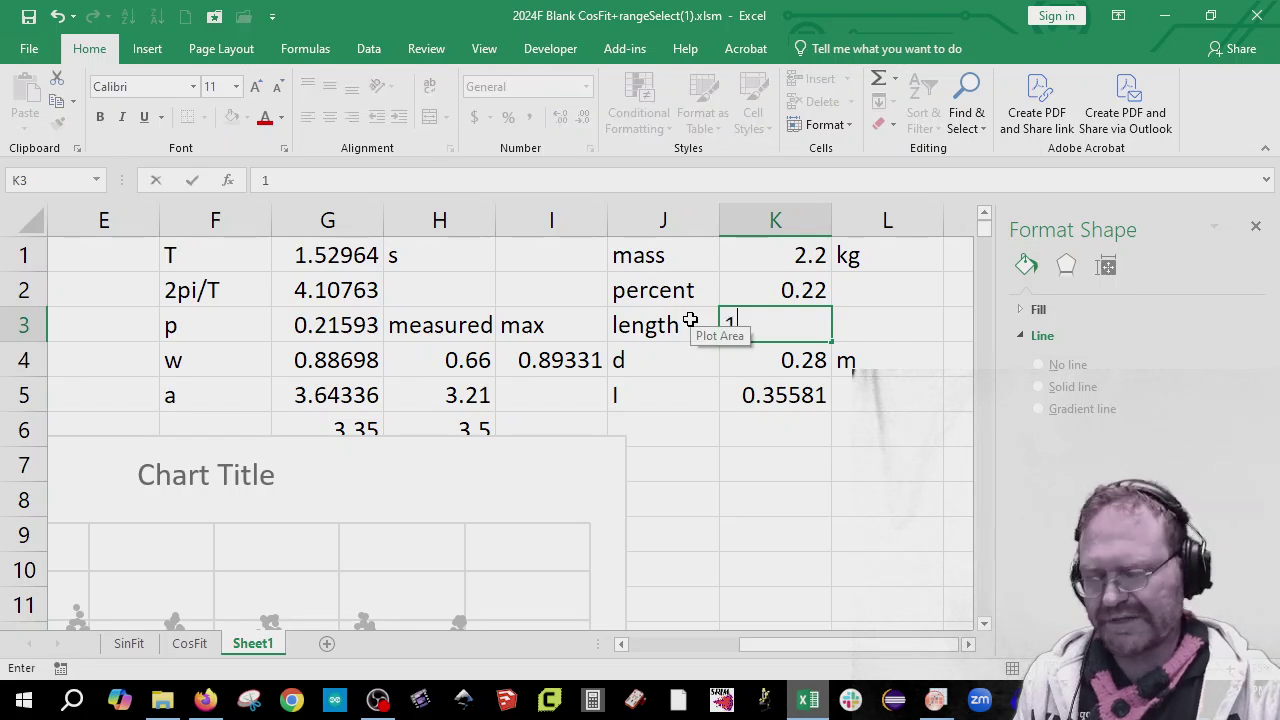
key("Tab")
type("m")
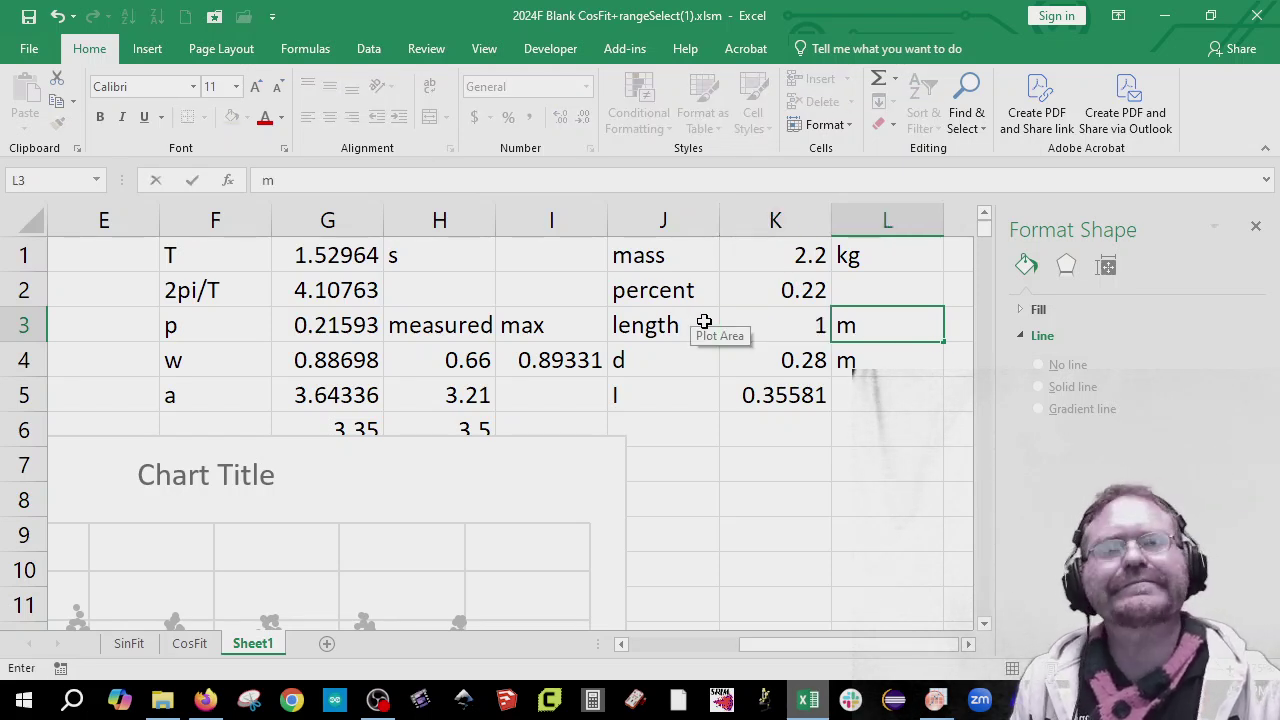
left_click(850, 395)
Step: Change K5's moment of inertia formula to reference K3 instead of the constant 1
left_click(788, 399)
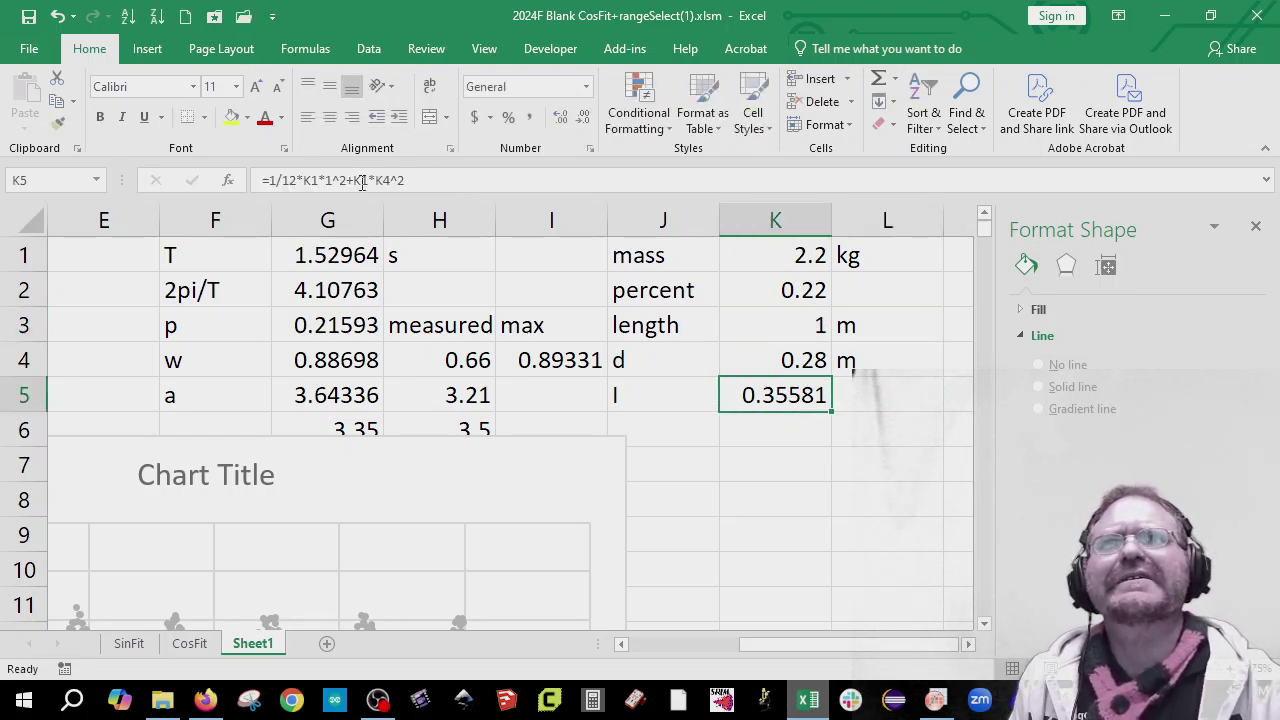
double_click(328, 181)
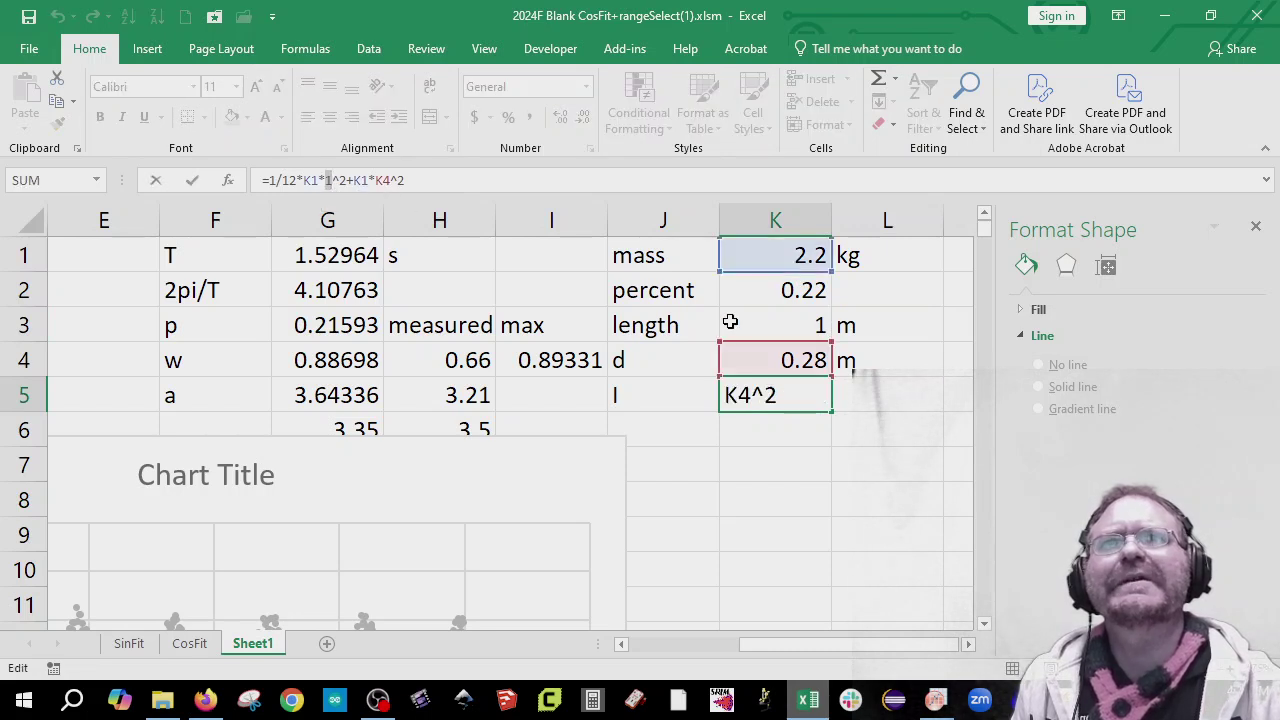
left_click(790, 325)
key("Return")
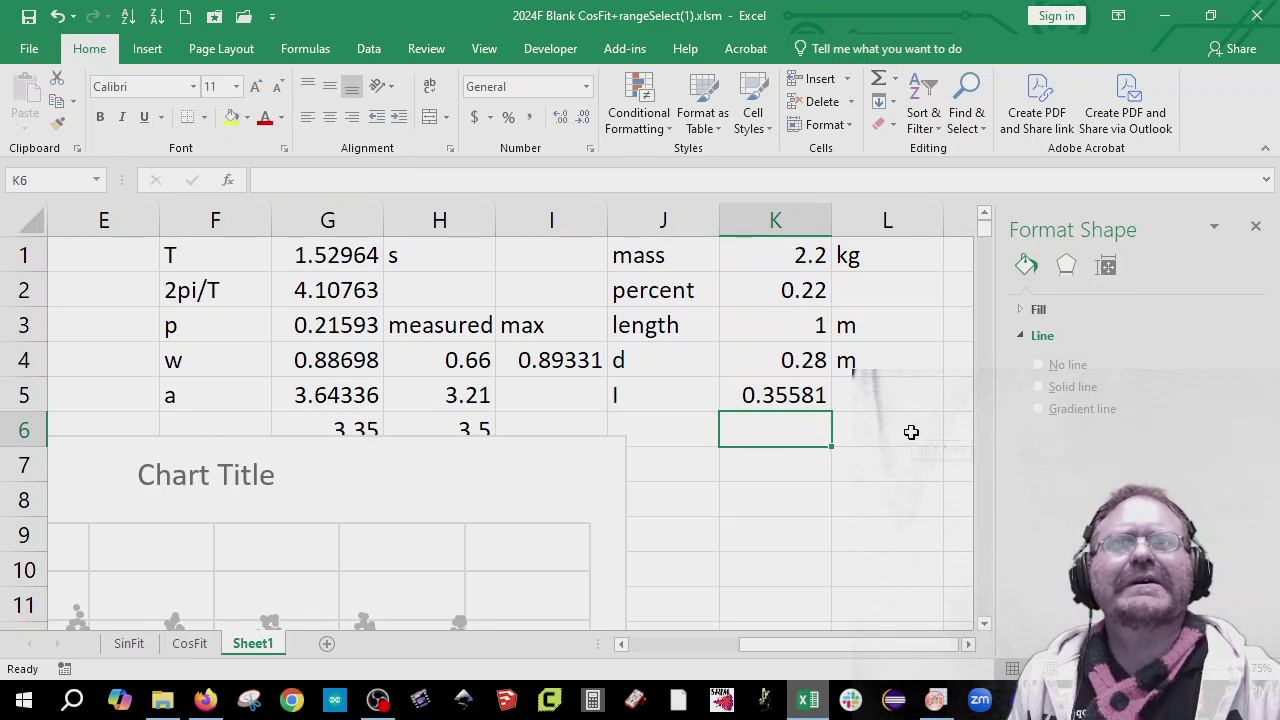
left_click(953, 265)
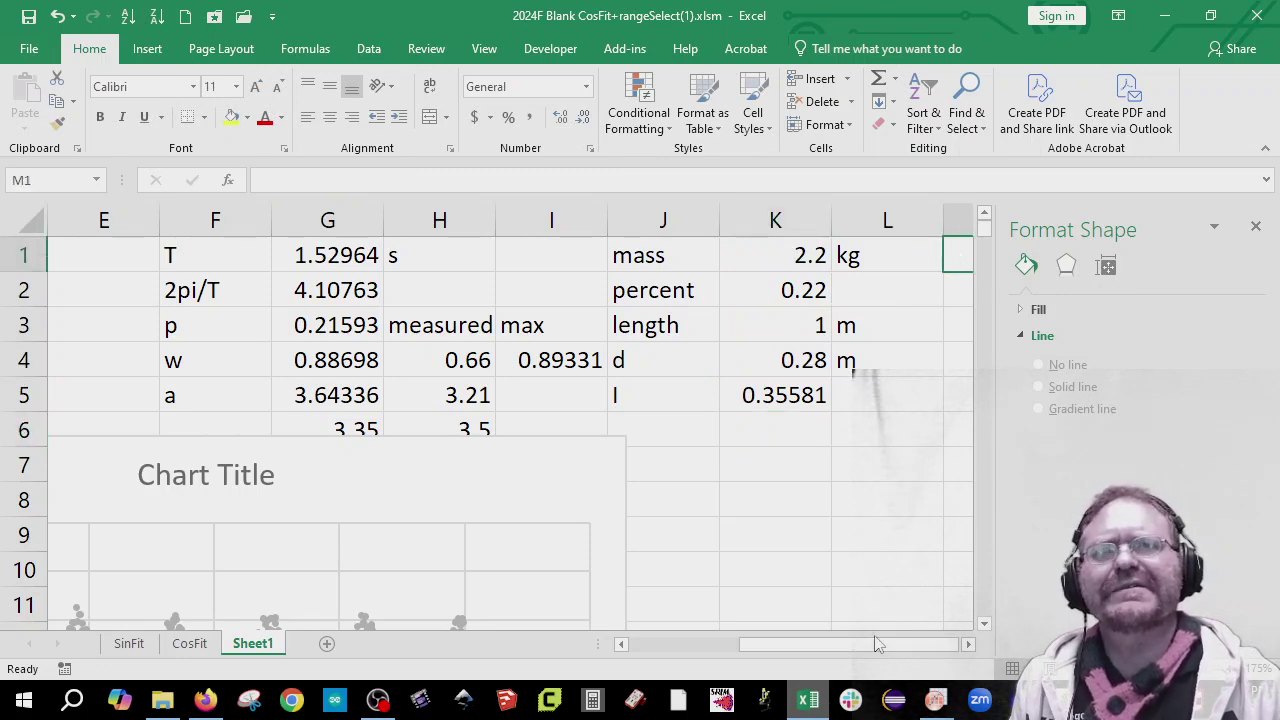
scroll(677, 471, "down", 1)
scroll(686, 474, "up", 1)
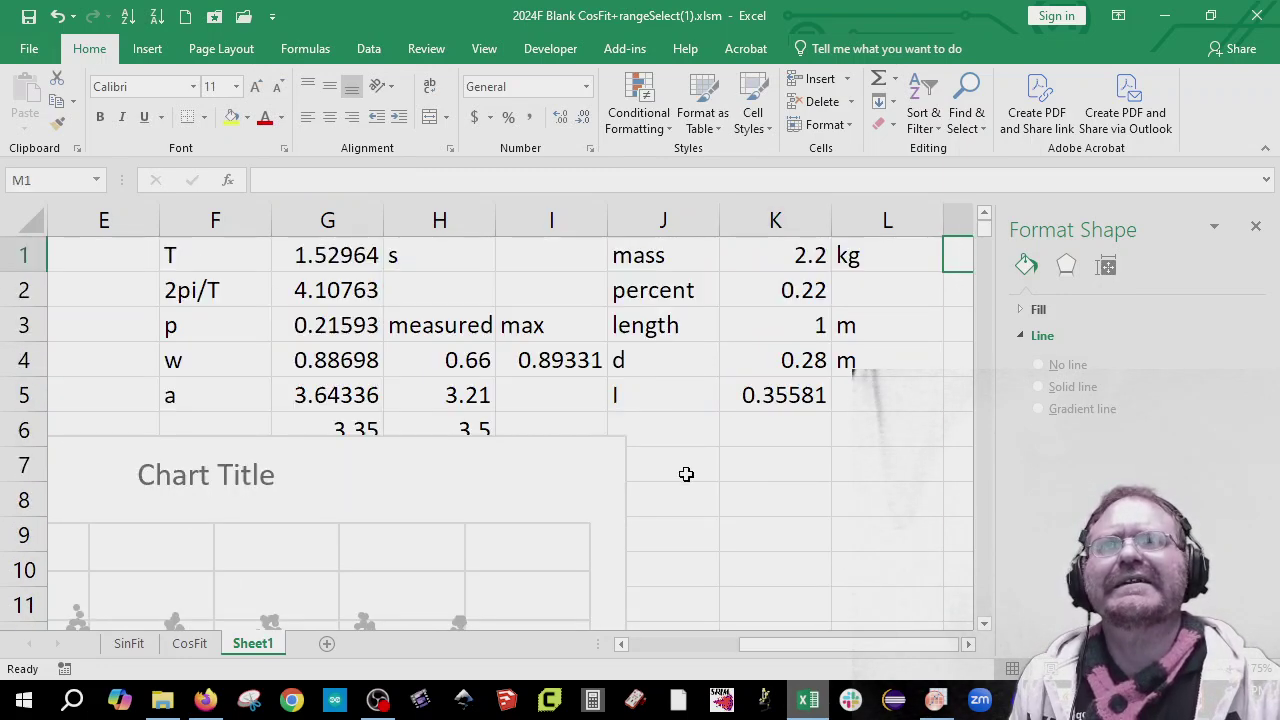
Step: Move the chart right of the data and insert a blank column E
left_click_drag(817, 644, 687, 640)
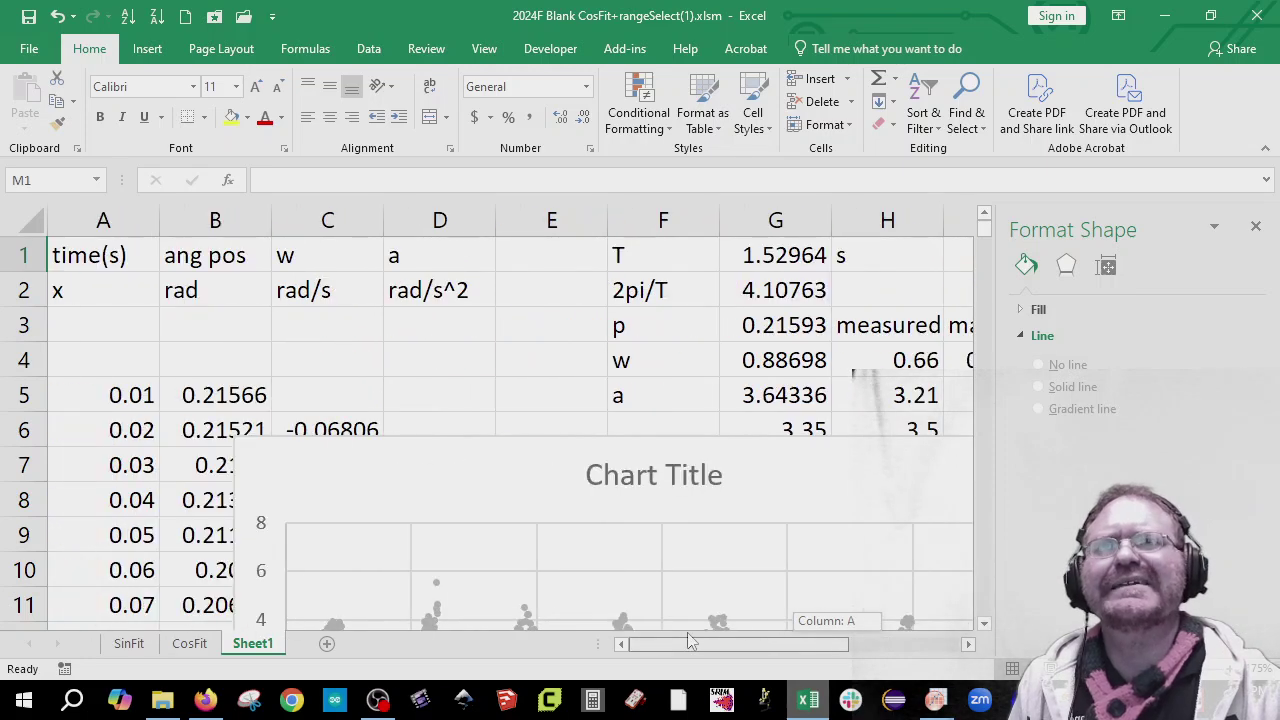
left_click_drag(453, 471, 840, 491)
left_click_drag(652, 250, 935, 430)
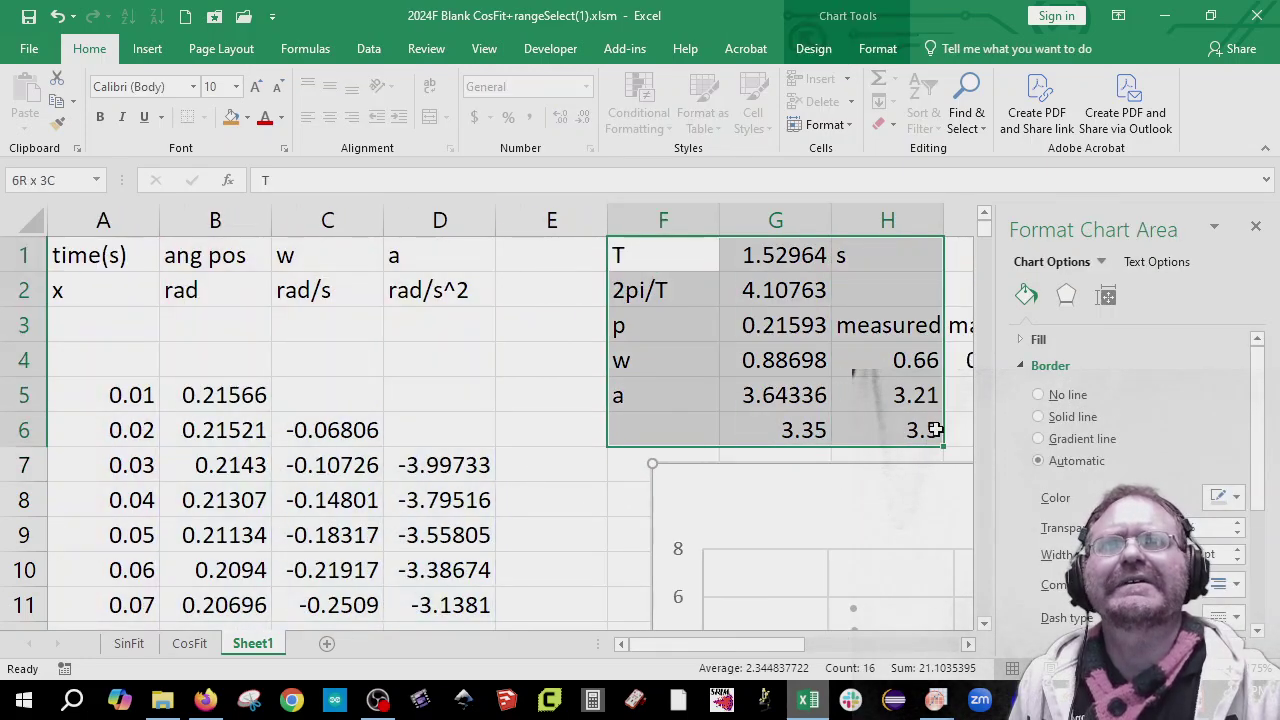
left_click(580, 219)
right_click(580, 220)
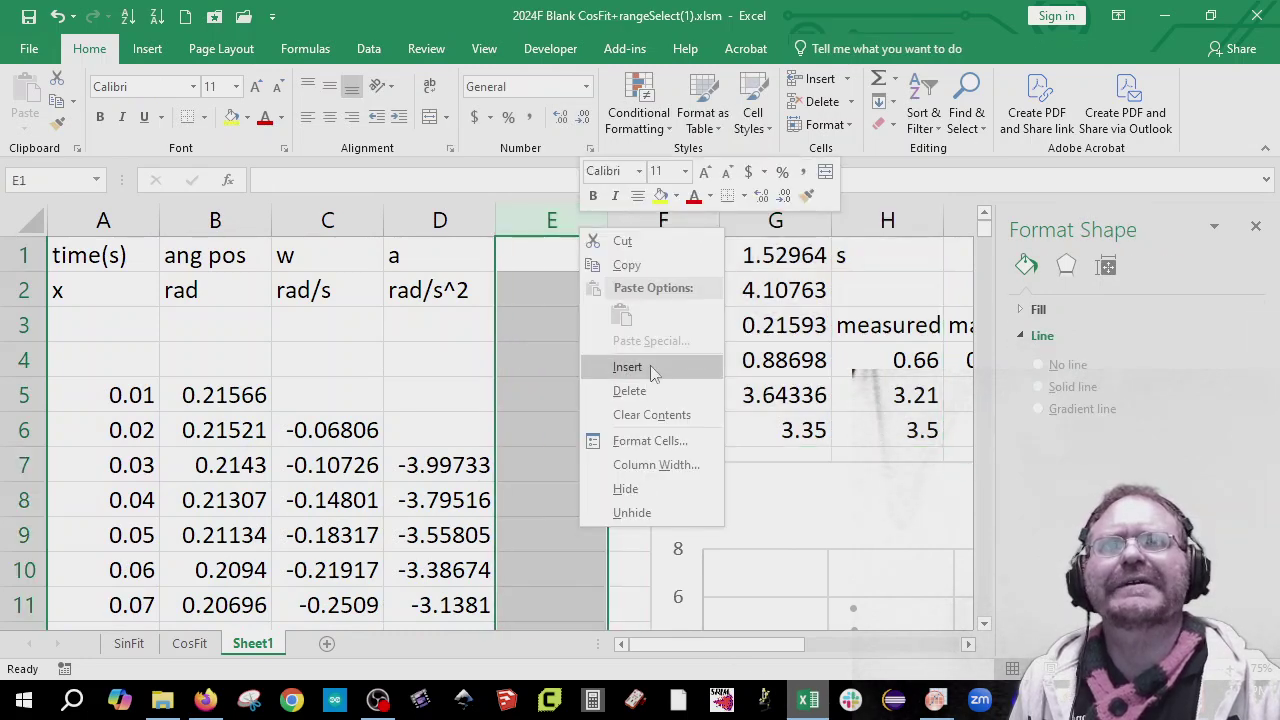
left_click(651, 371)
left_click(674, 509)
Step: Enter the headings `-mgdphi in E1 and I*a in F1
left_click(567, 258)
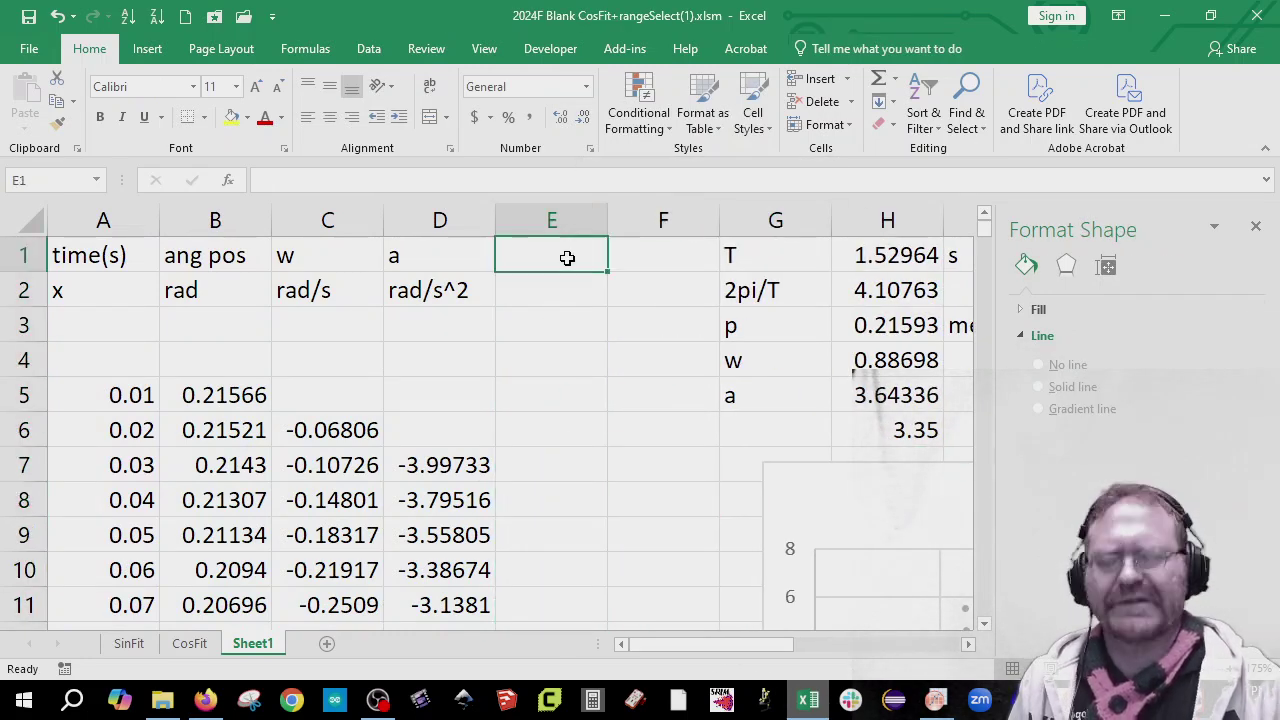
type("`-")
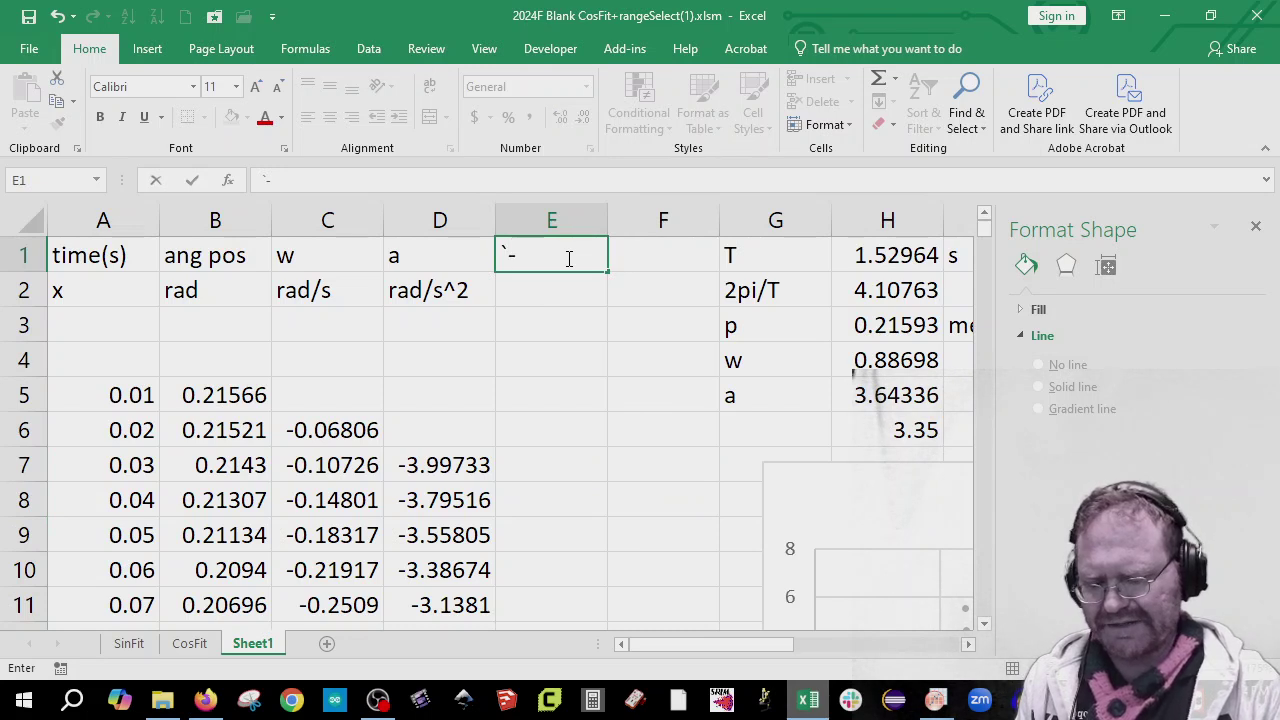
type("mgdphi")
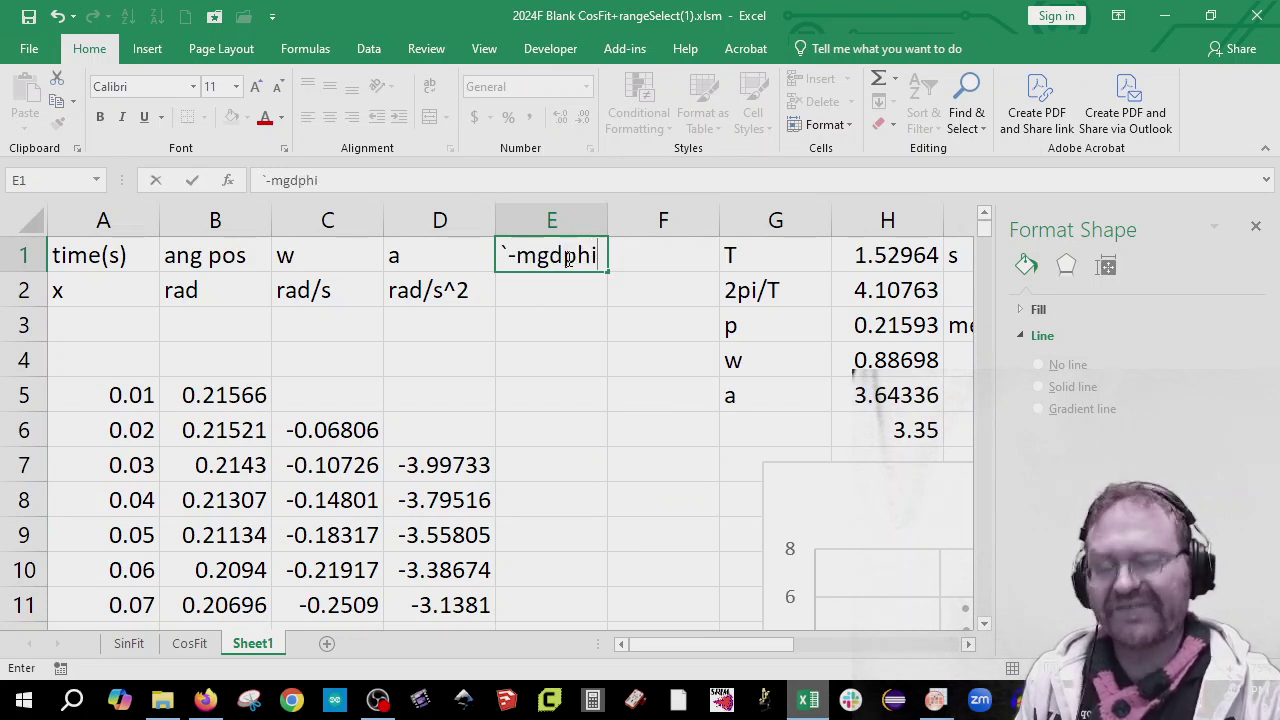
key("Tab")
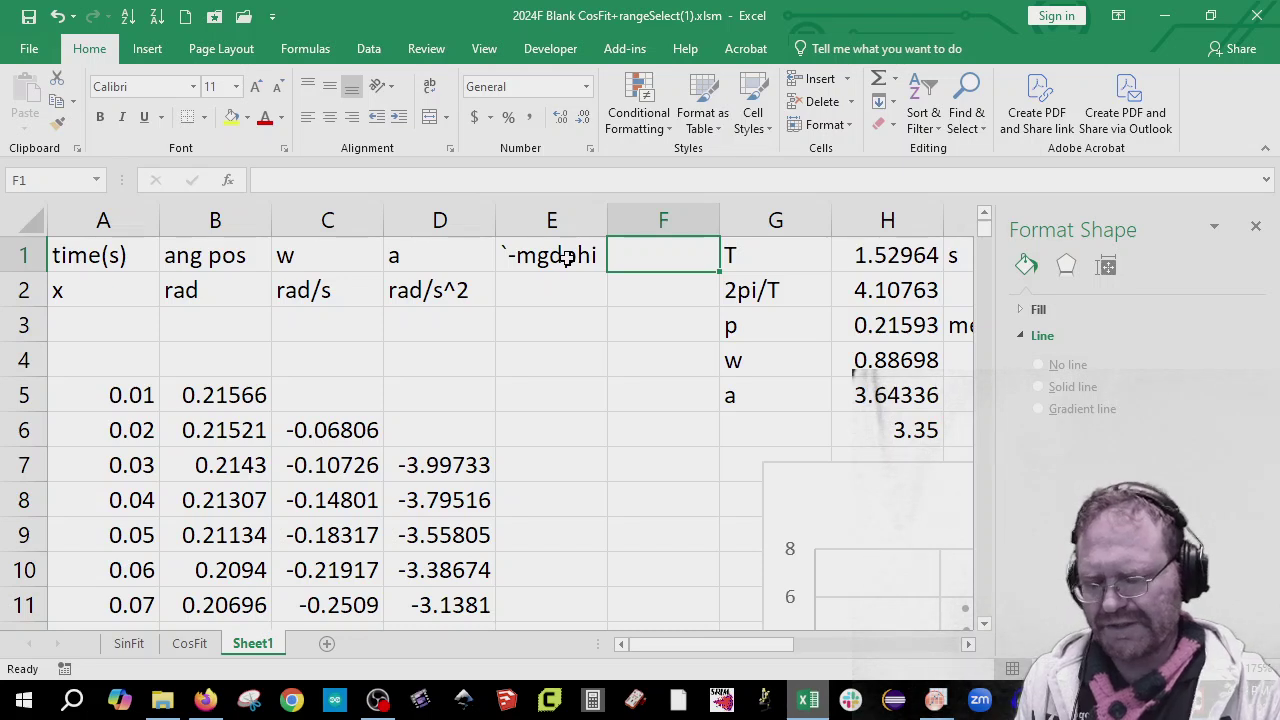
type("I*a")
key("Return")
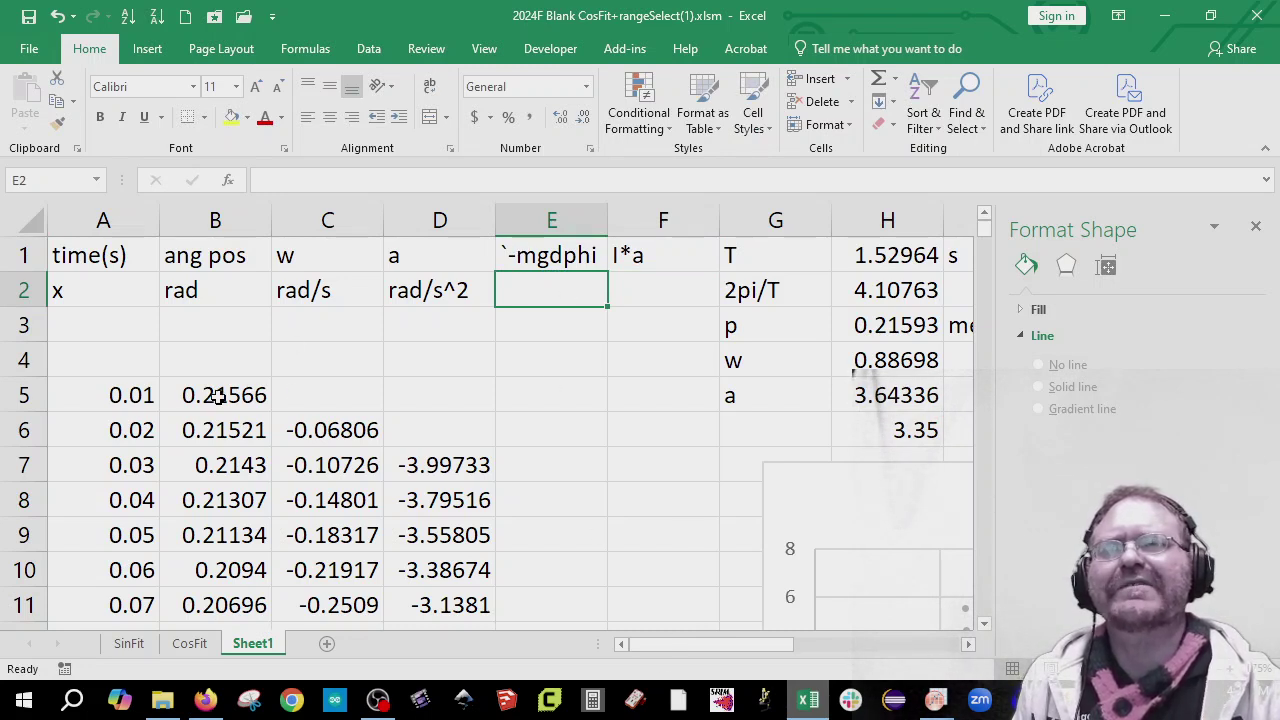
Step: Enter =$L$1*9.8*L4*B5 in E5 from mass, gravity, d and angular position
left_click(528, 397)
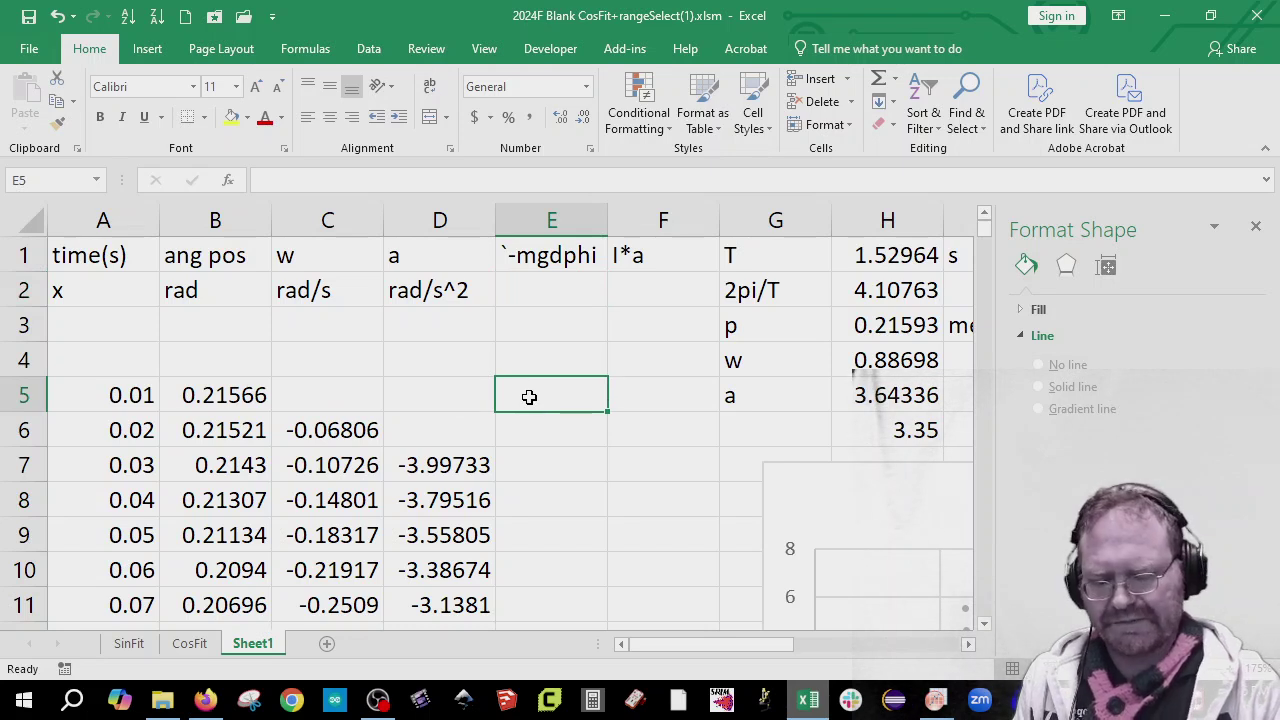
type("=")
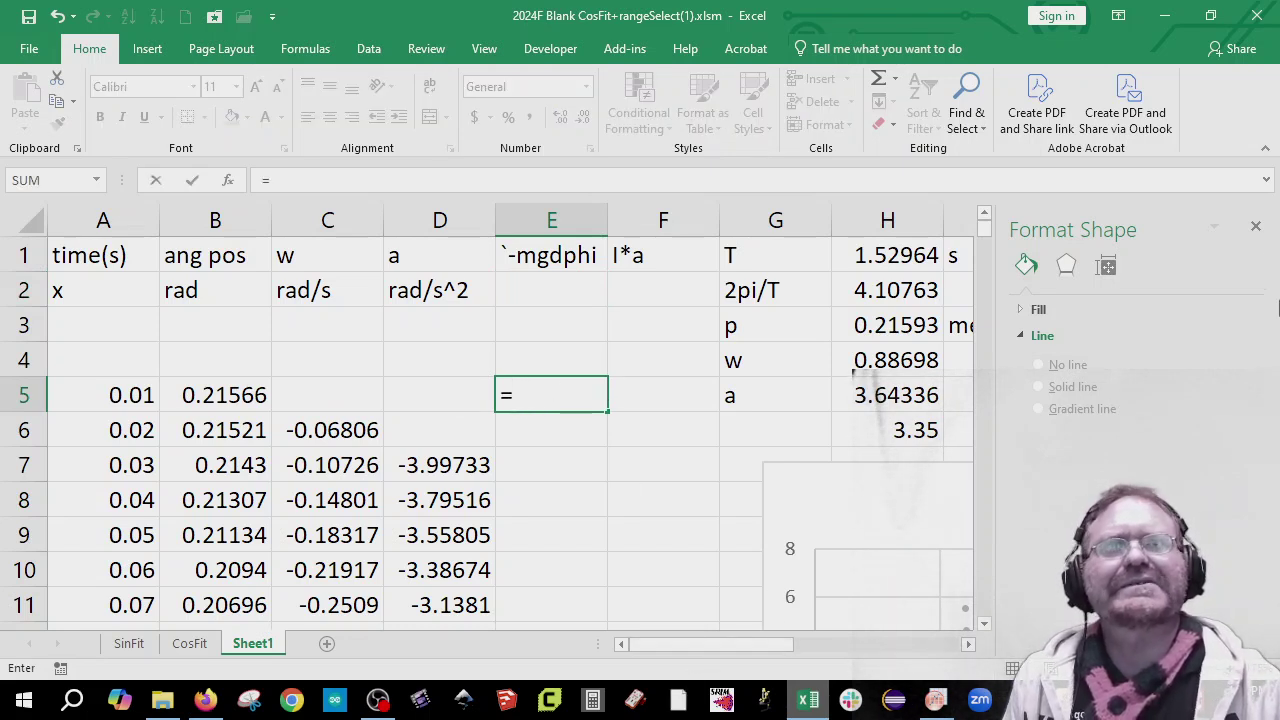
left_click(1257, 229)
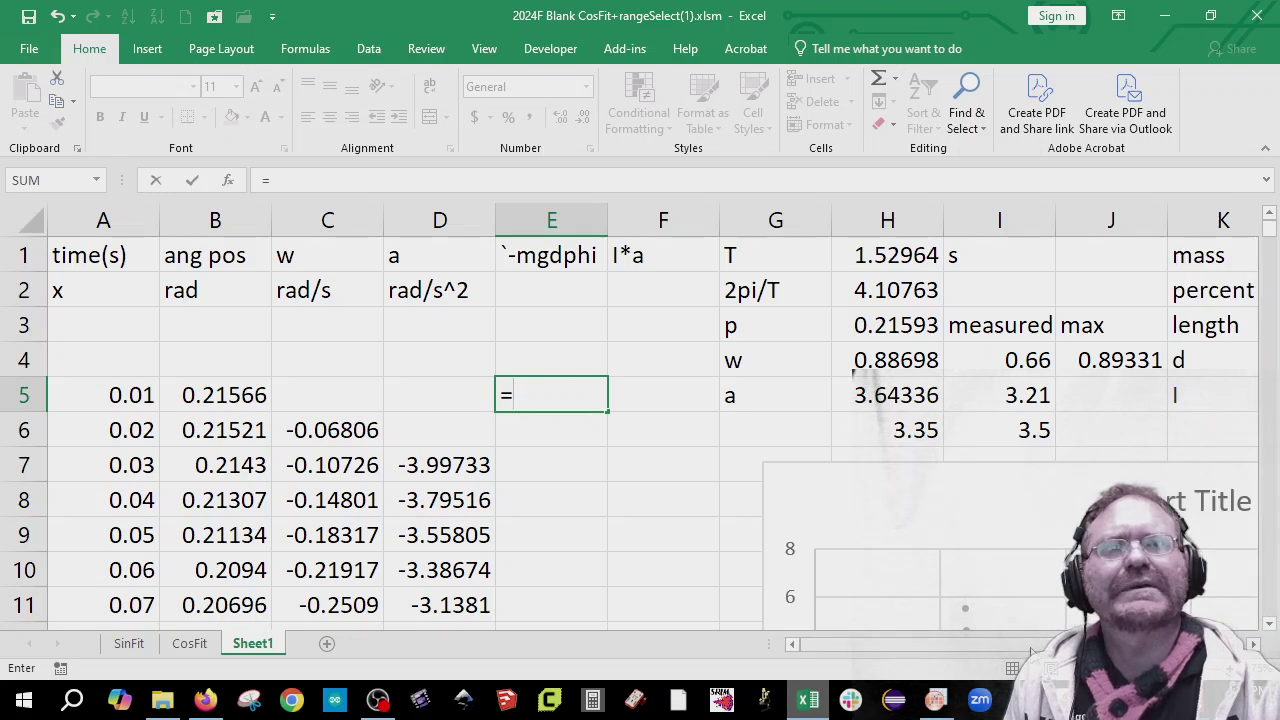
scroll(1018, 645, "right", 2)
left_click_drag(1050, 645, 1057, 645)
left_click(1122, 252)
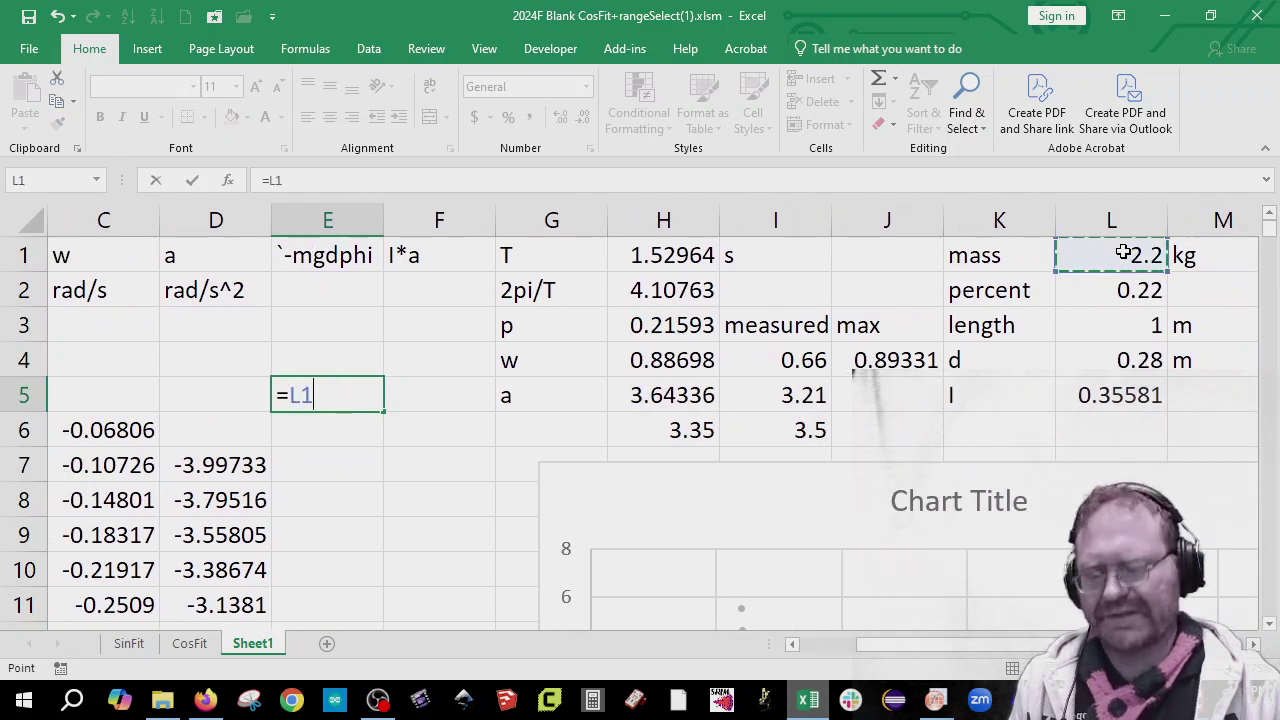
key("F4")
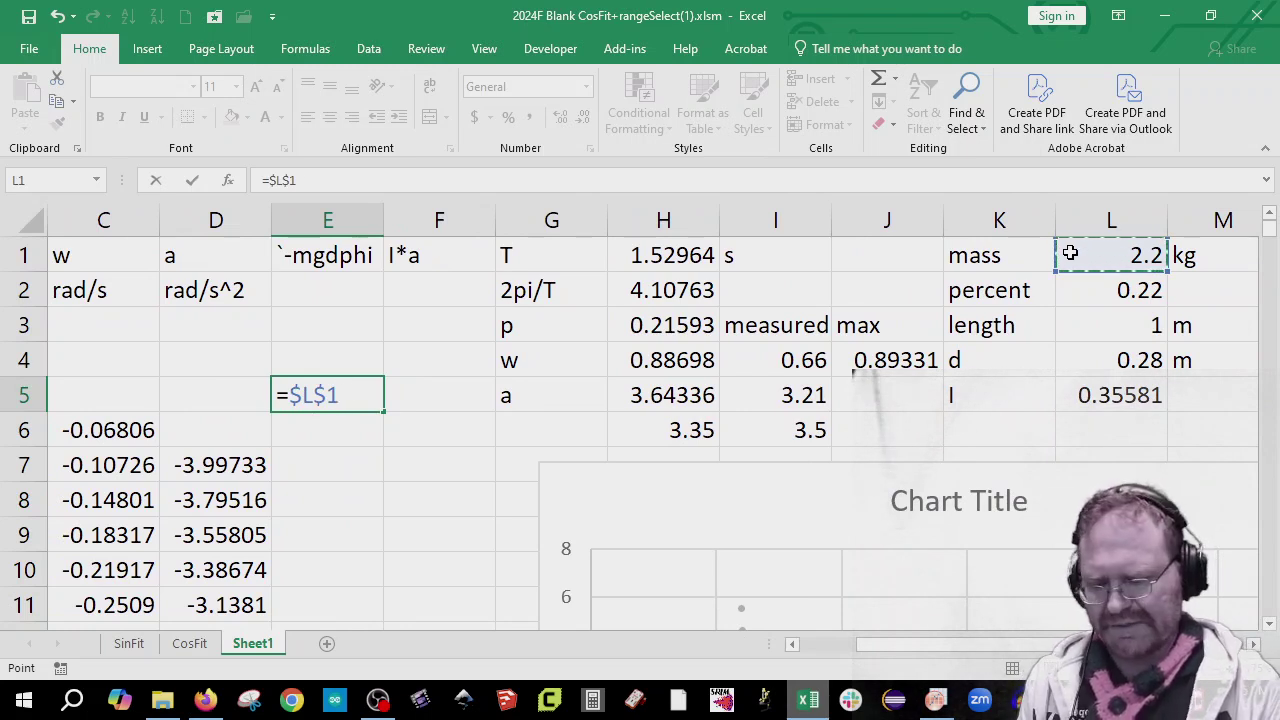
type("*9.8*")
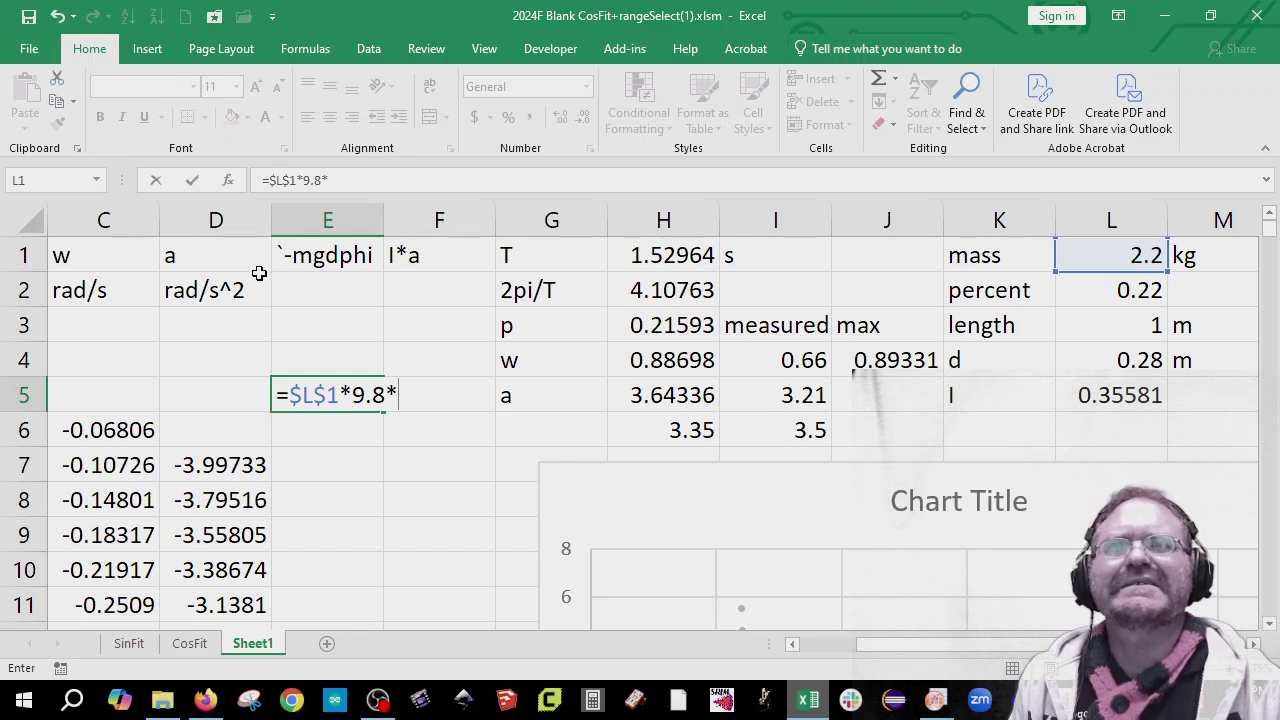
left_click(1120, 362)
type("*")
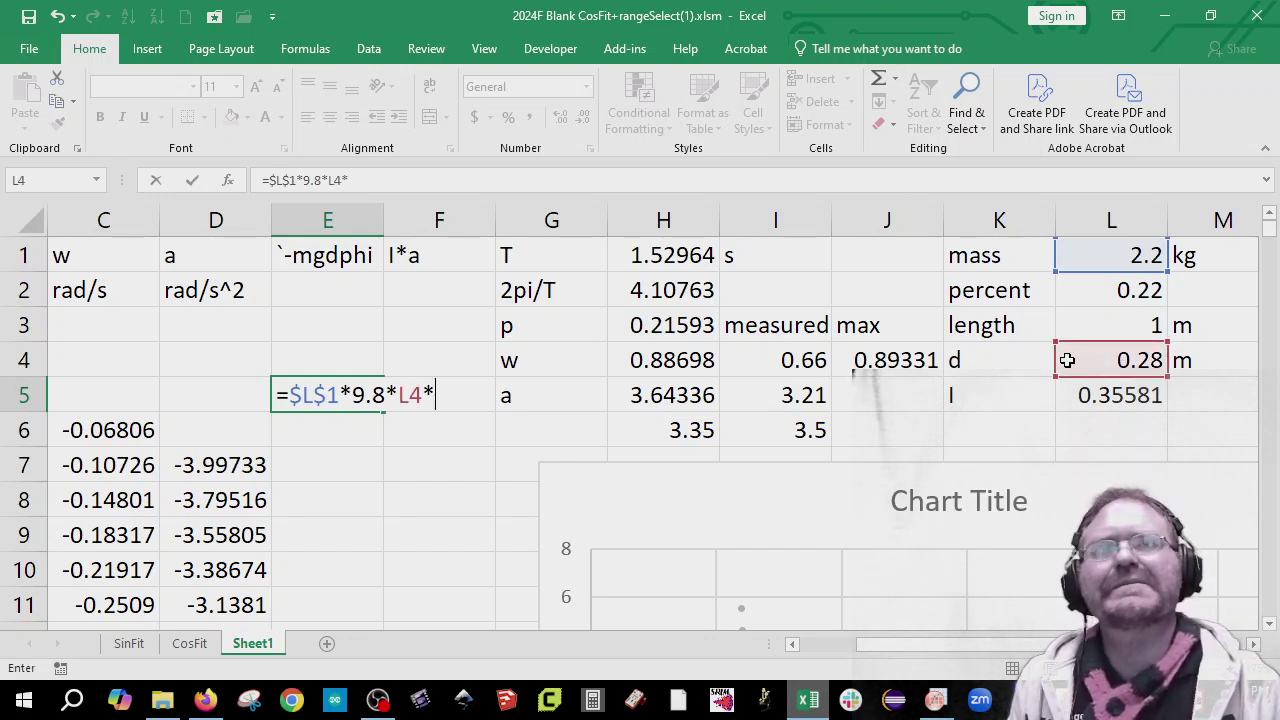
scroll(940, 648, "left", 2)
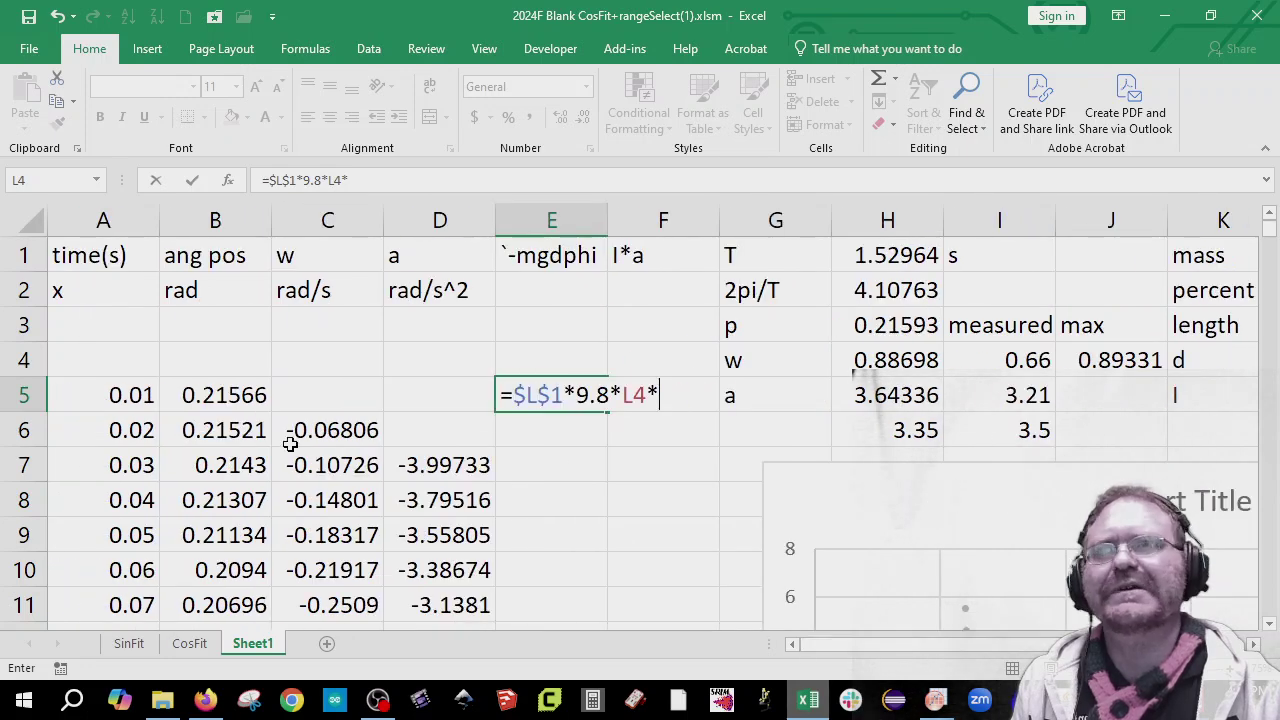
left_click(240, 396)
key("Return")
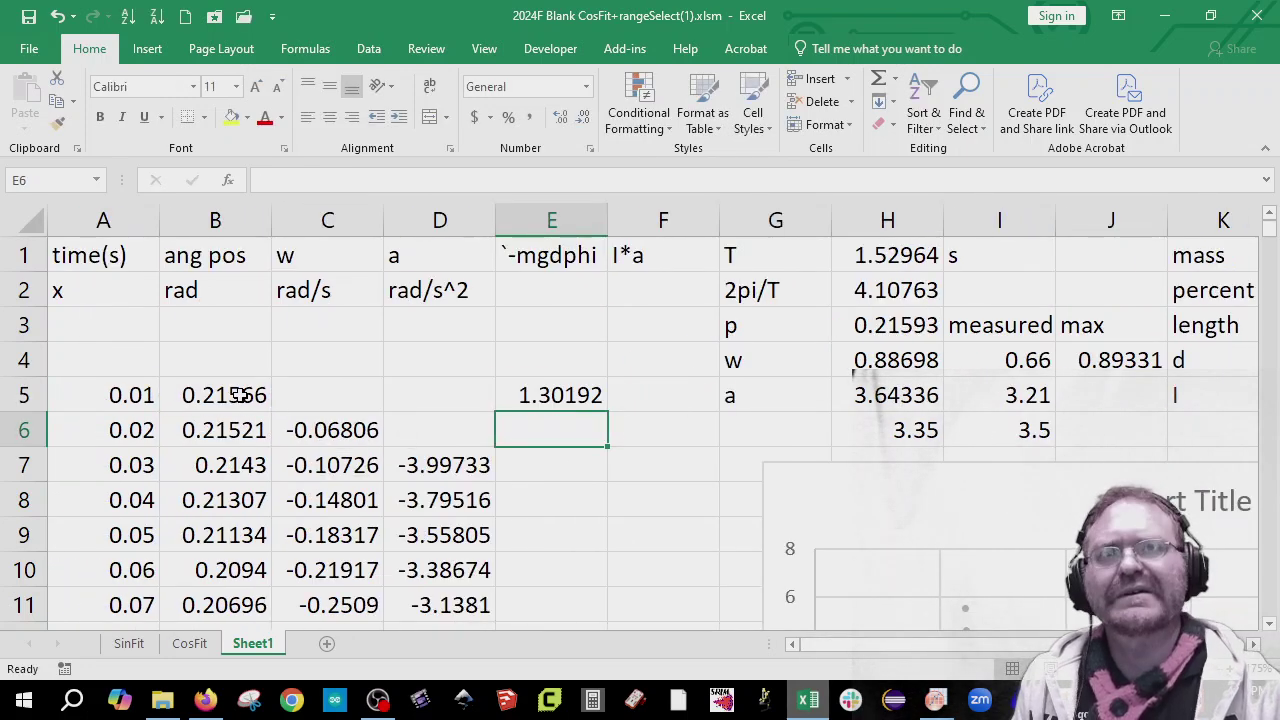
Step: Negate E5's formula to =-$L$1*9.8*L4*B5, giving -1.30192
left_click(604, 397)
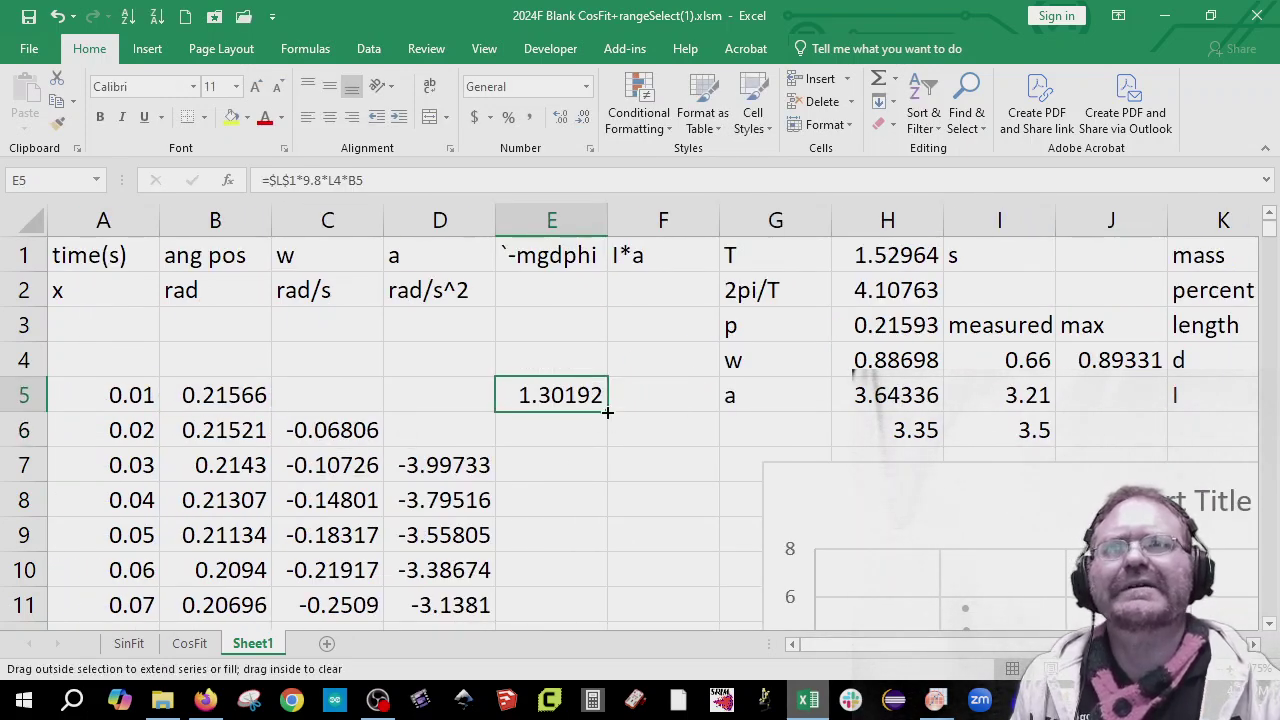
left_click(607, 412)
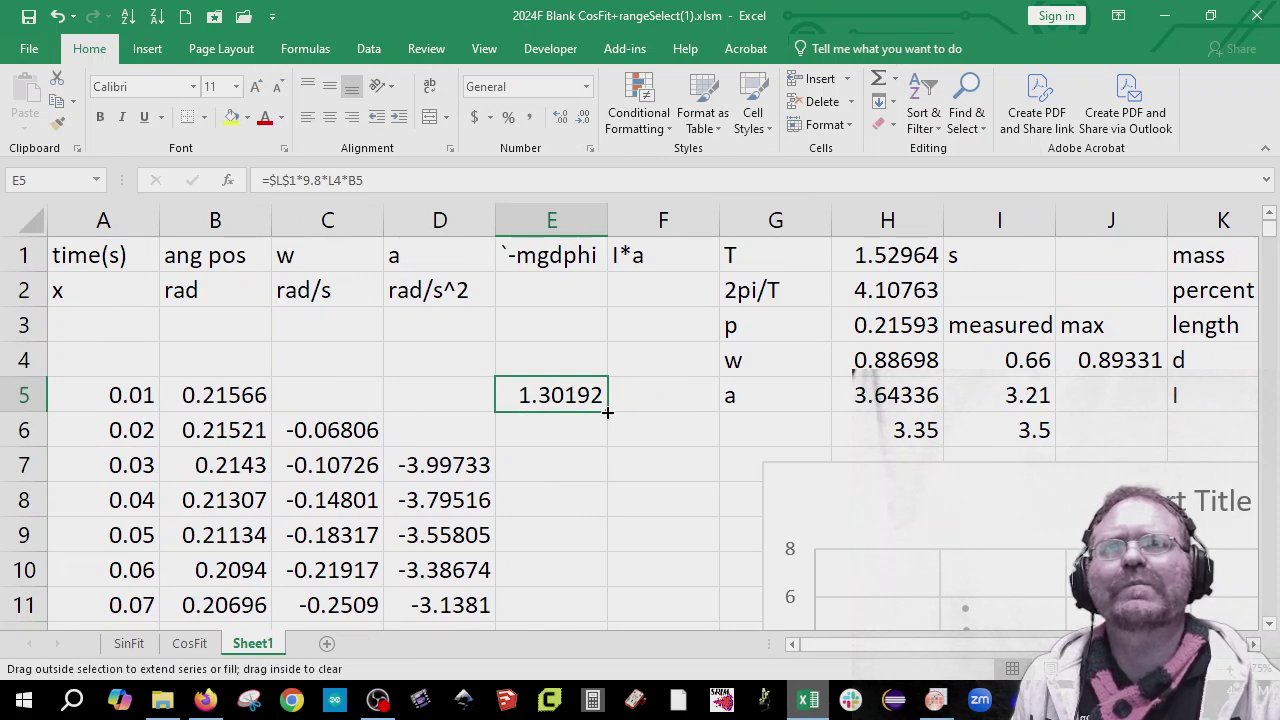
left_click(266, 180)
type("-")
key("Return")
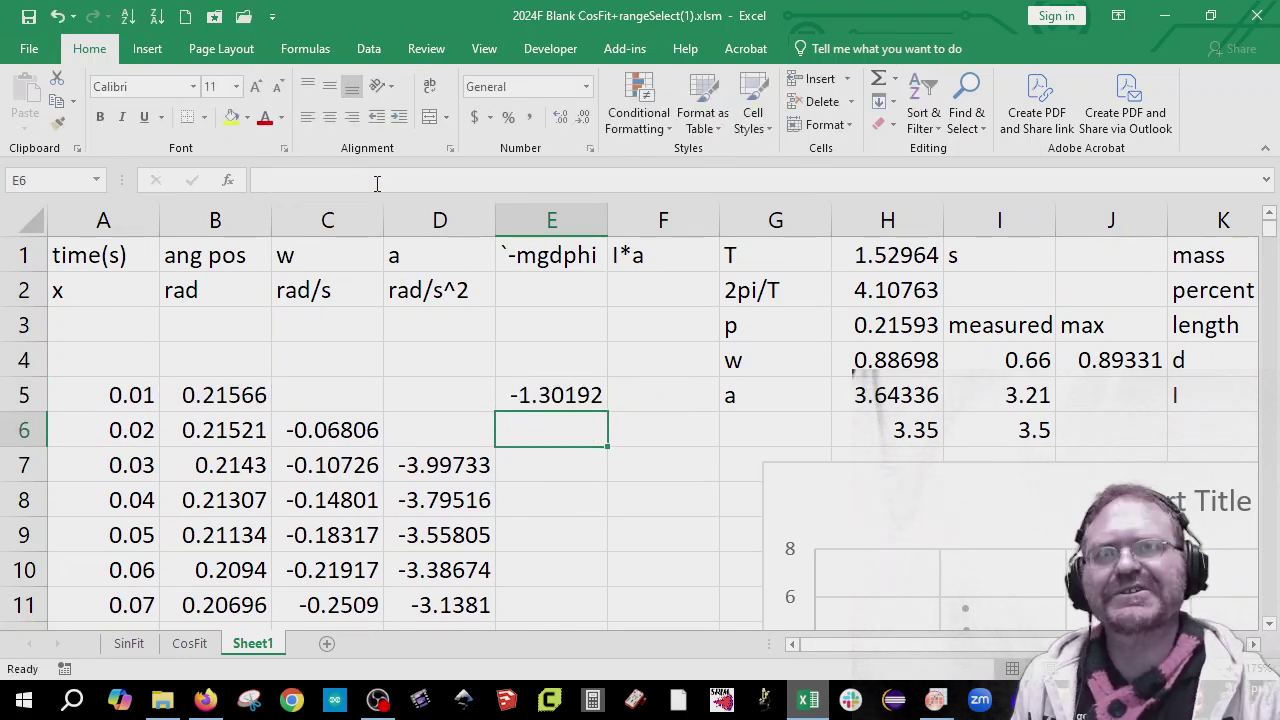
left_click(566, 397)
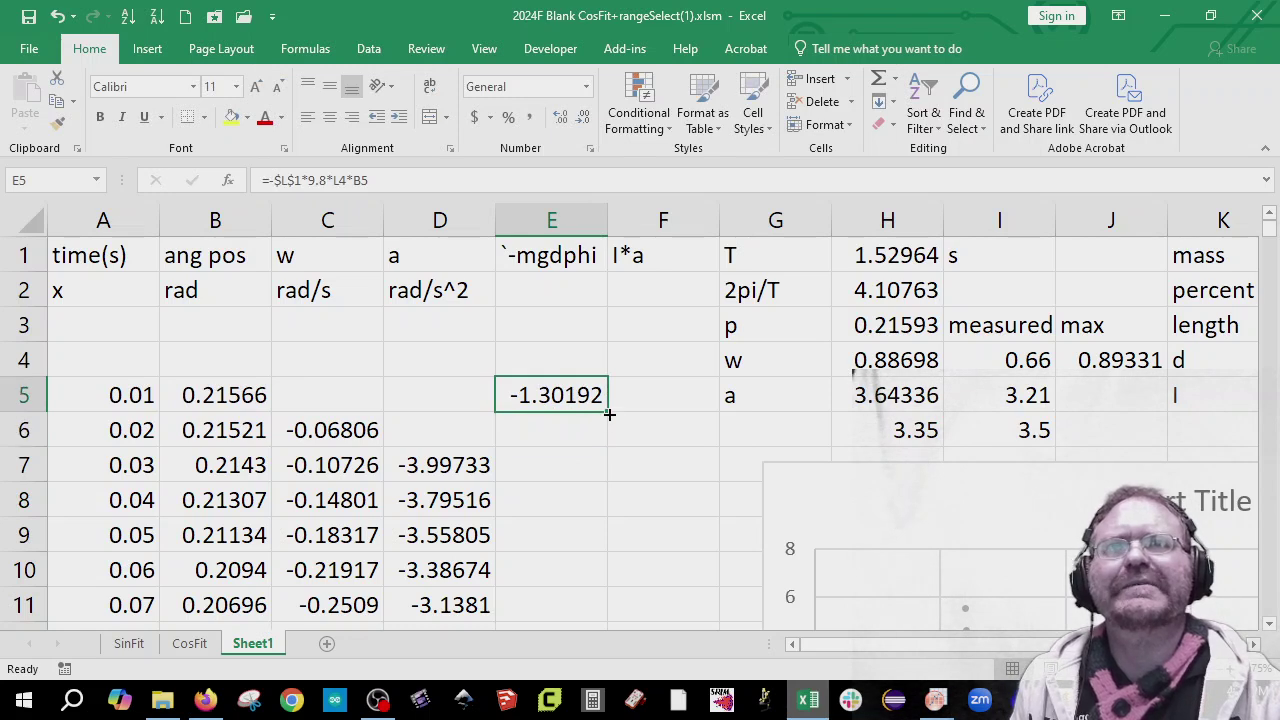
left_click(607, 412)
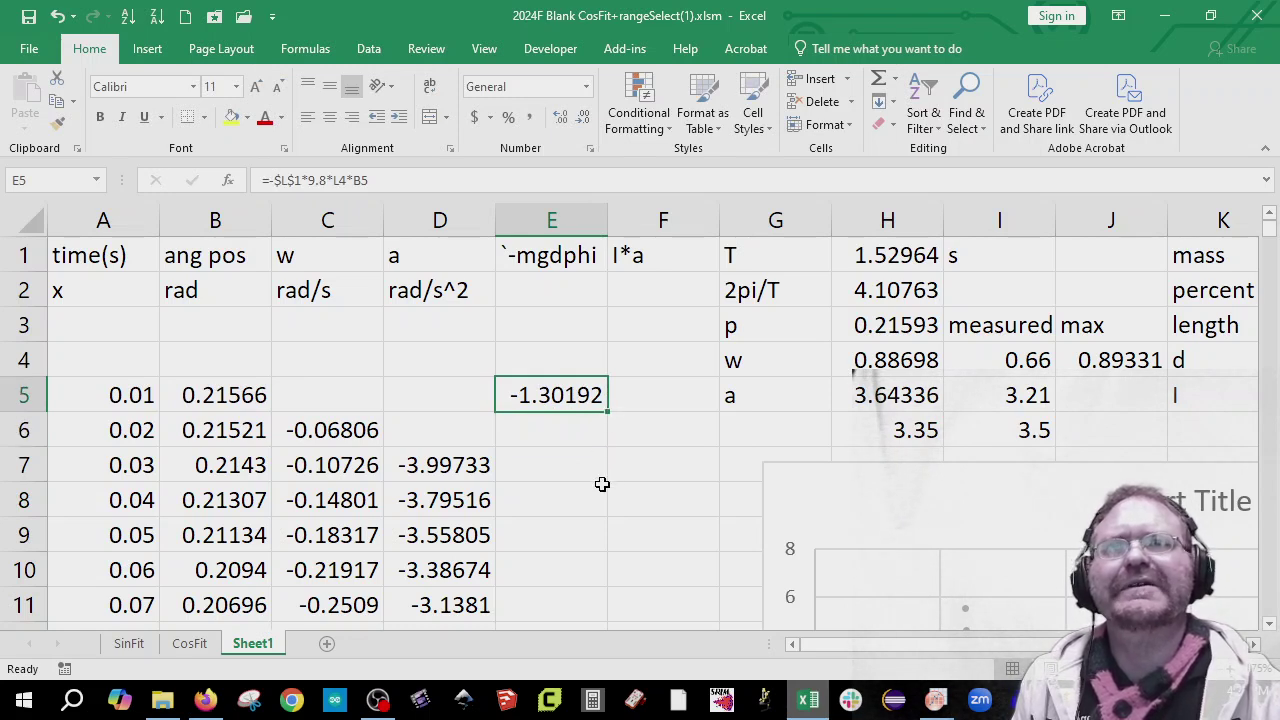
Step: Copy E5's torque formula down to E7 and compare the formulas in E5–E7
left_click(420, 429)
left_click(560, 390)
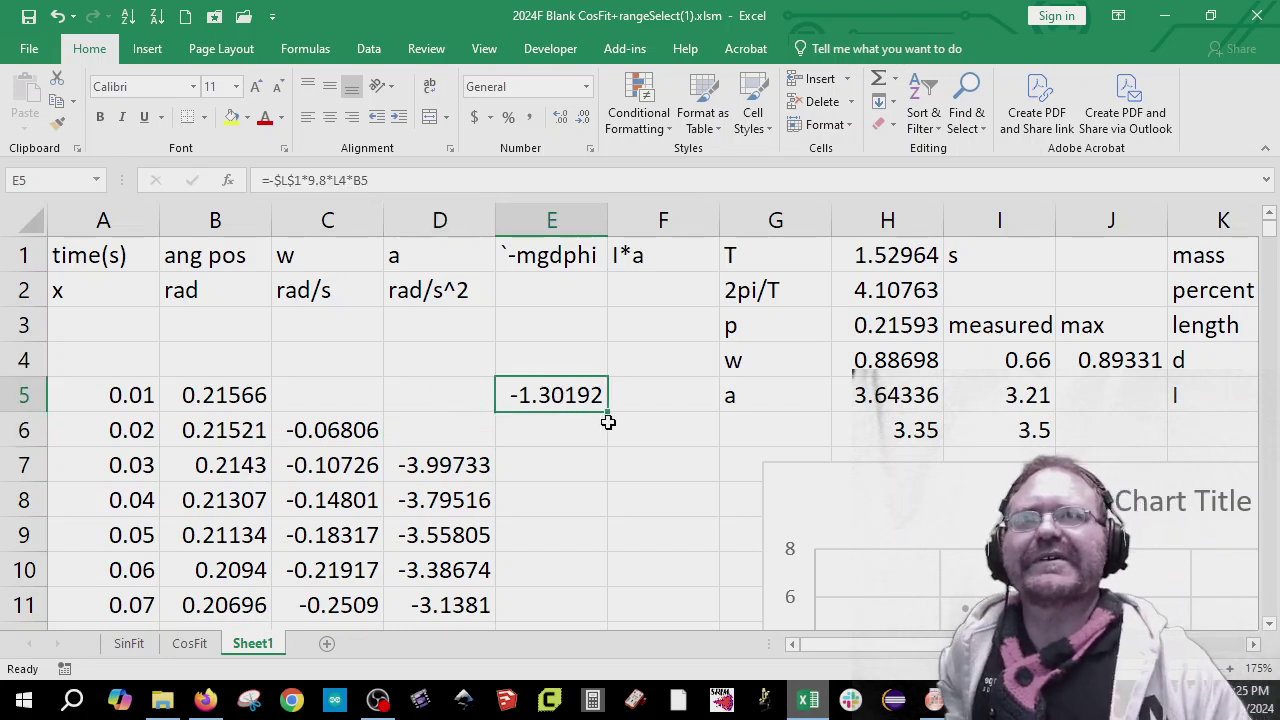
left_click_drag(607, 412, 590, 478)
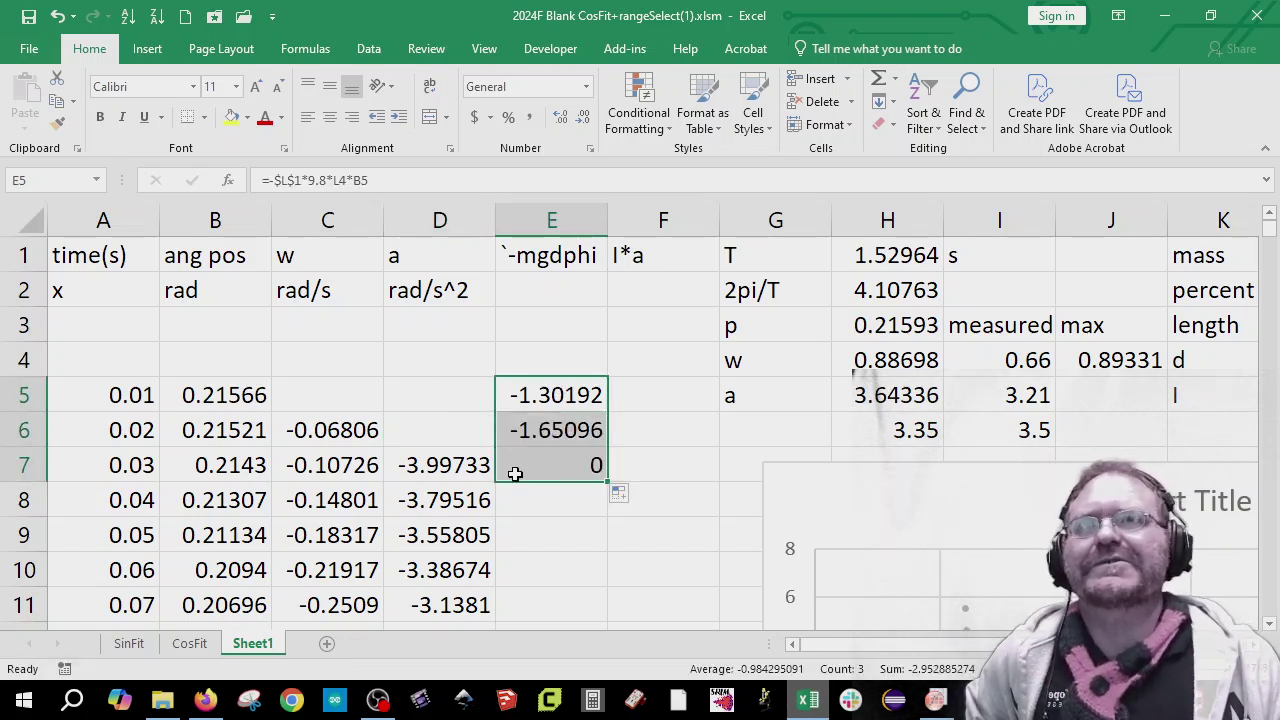
left_click(579, 465)
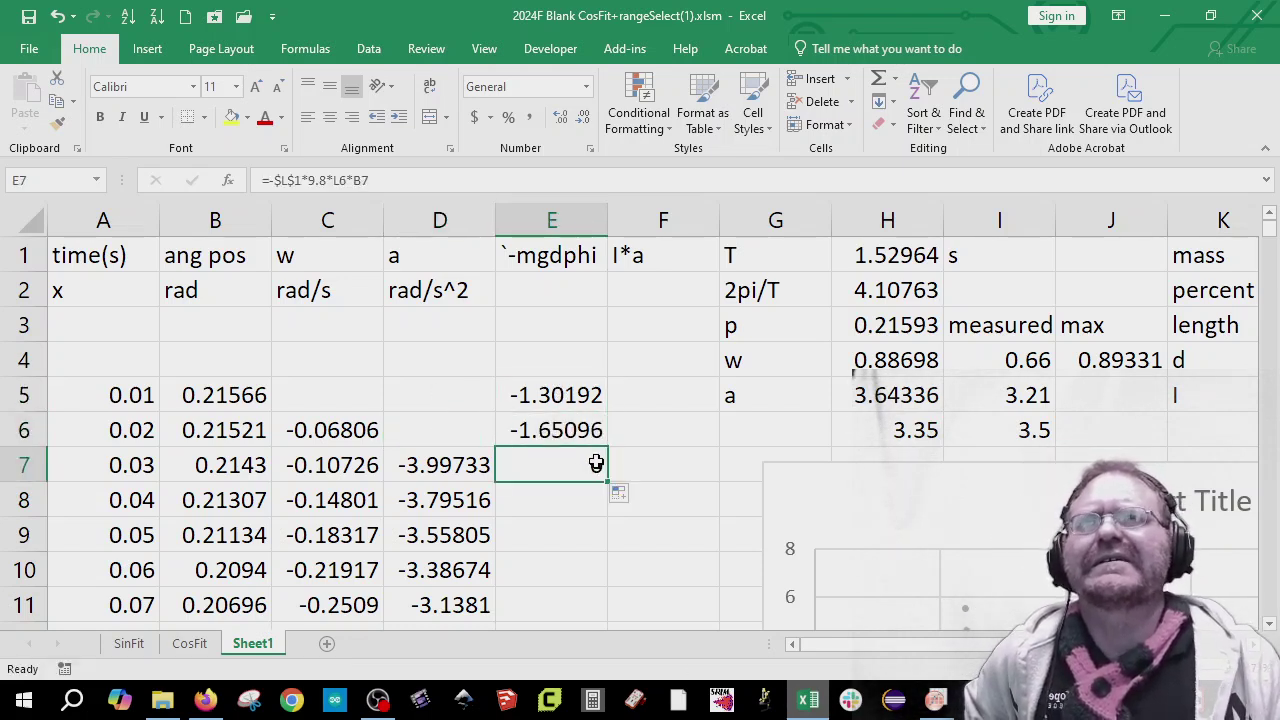
left_click(581, 393)
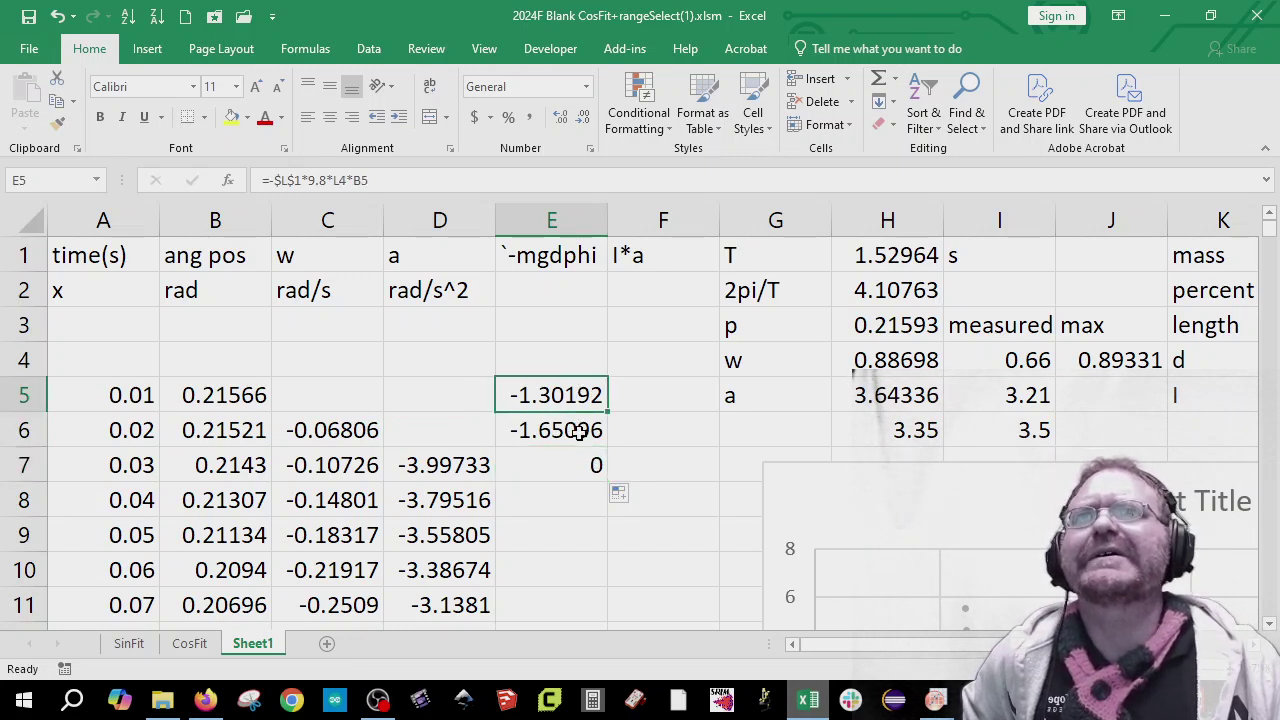
left_click(580, 430)
left_click(578, 456)
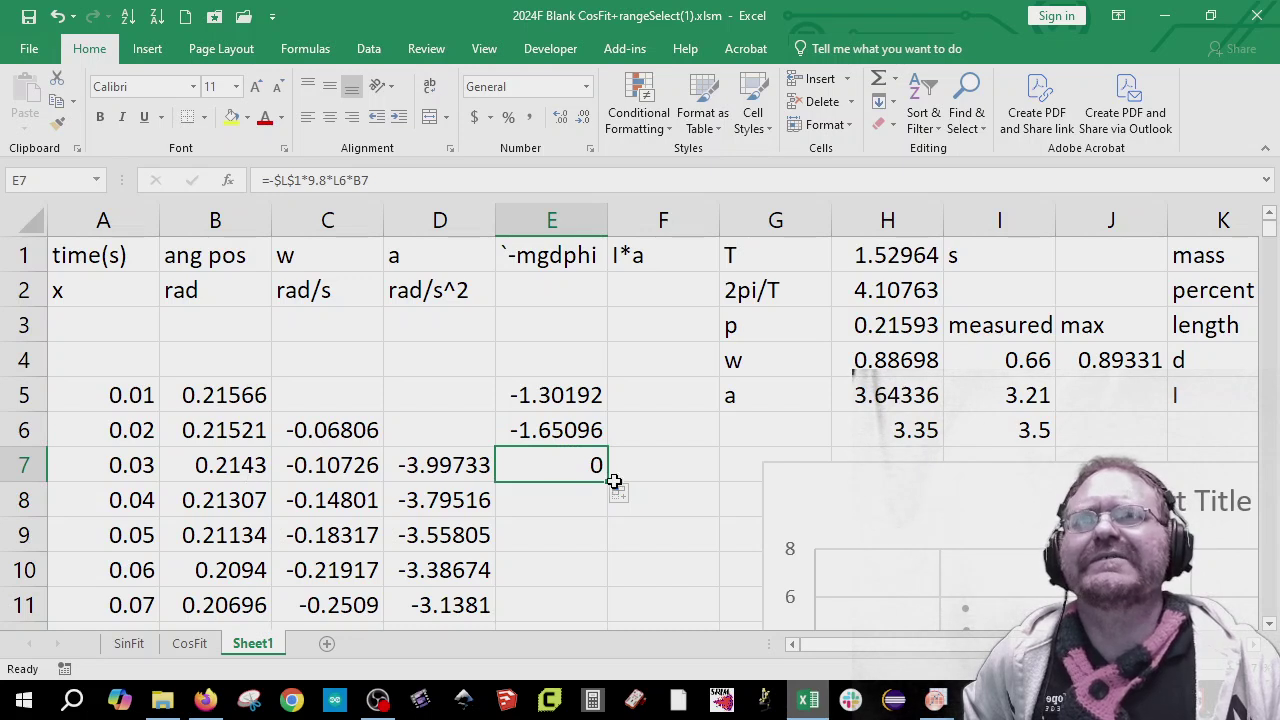
Step: Fill the torque formula down column E and check E7's shifted references
double_click(612, 480)
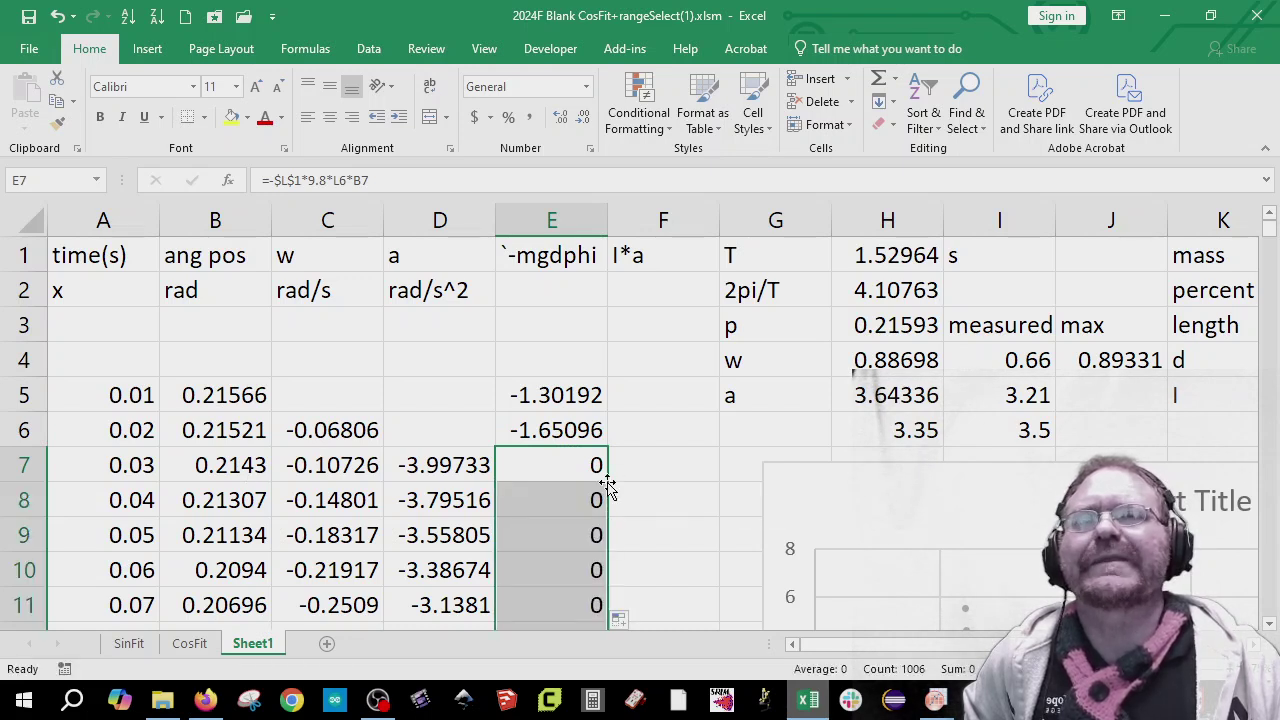
left_click(578, 465)
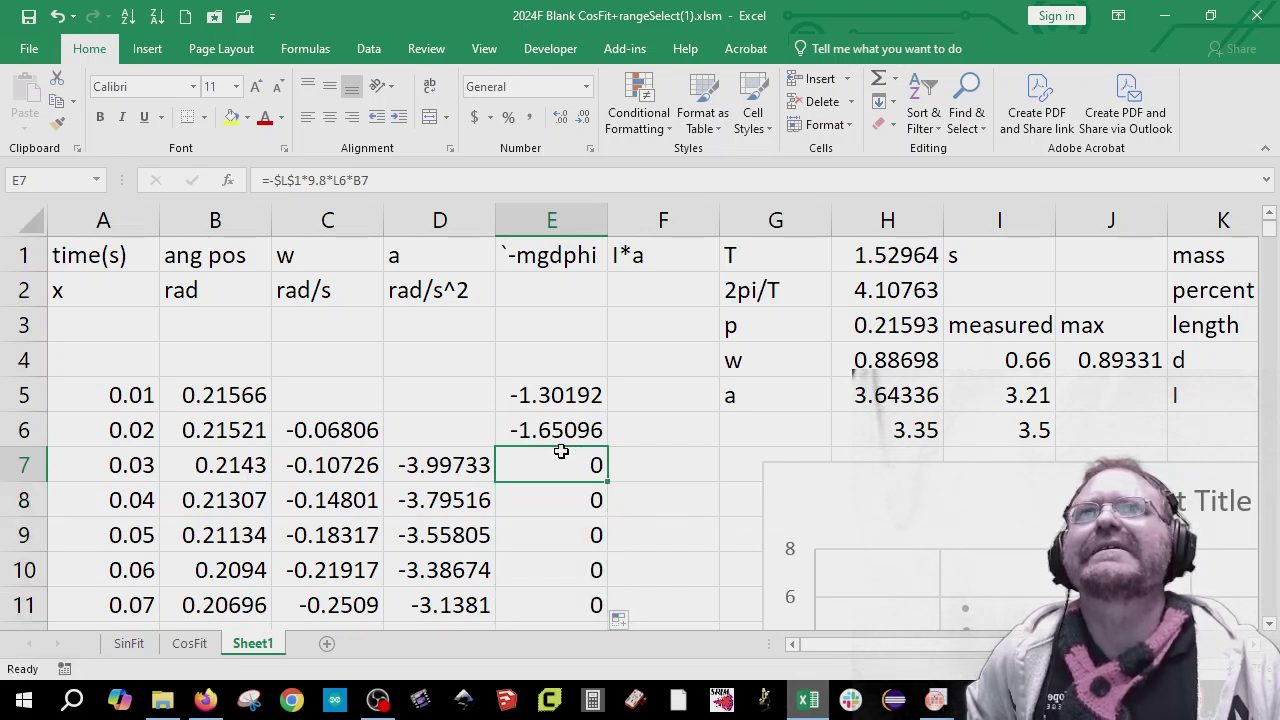
left_click(416, 177)
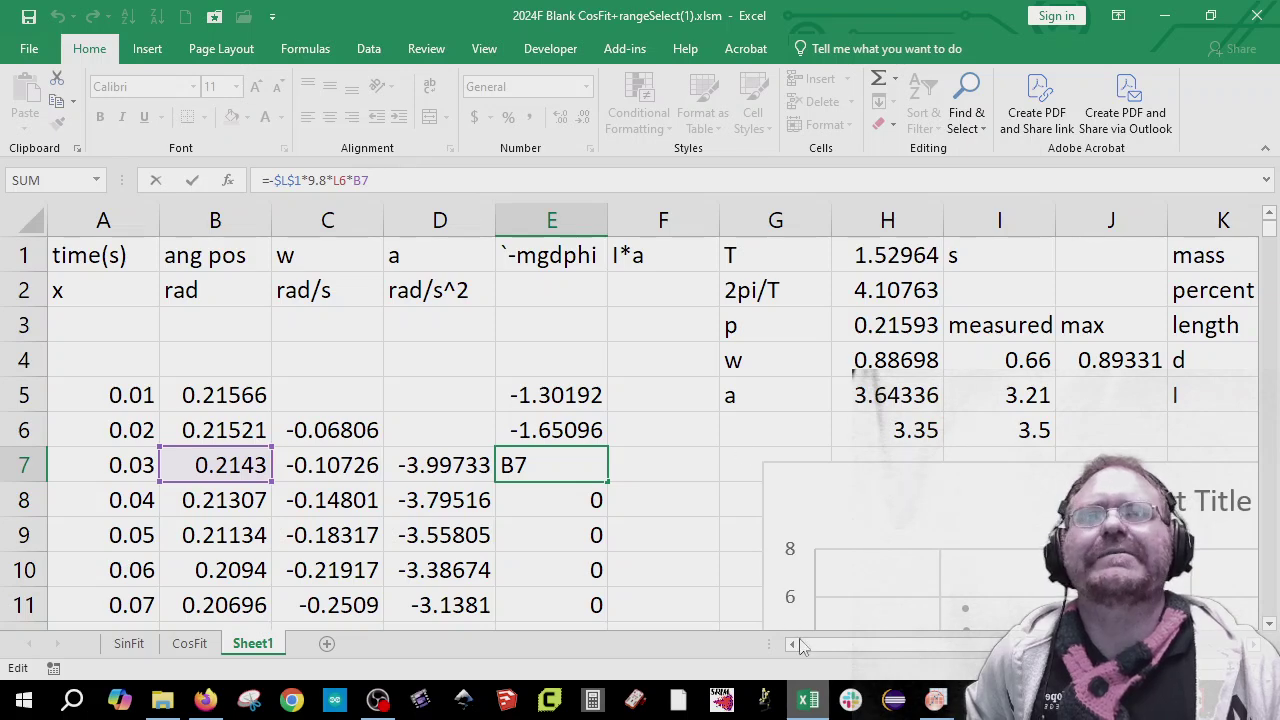
left_click(568, 395)
left_click_drag(848, 645, 988, 645)
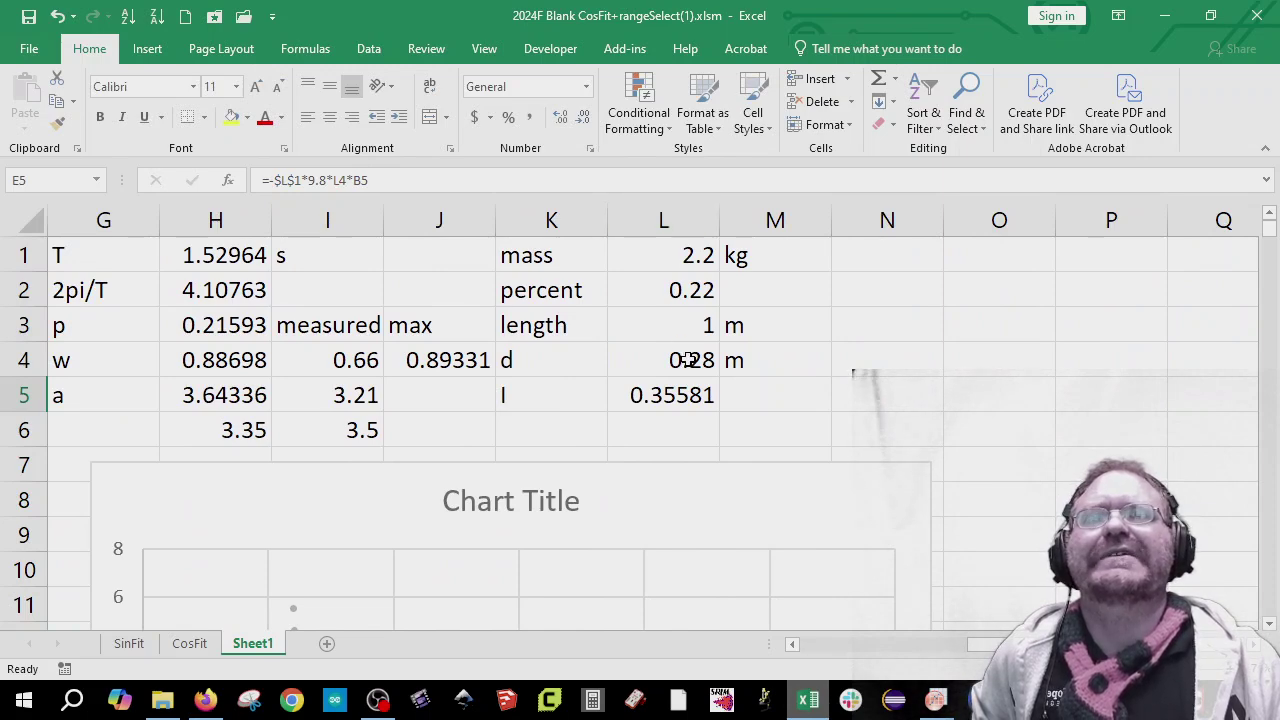
Step: Make E5's d reference absolute as $L$4 and refill column E with the corrected formula
left_click(347, 180)
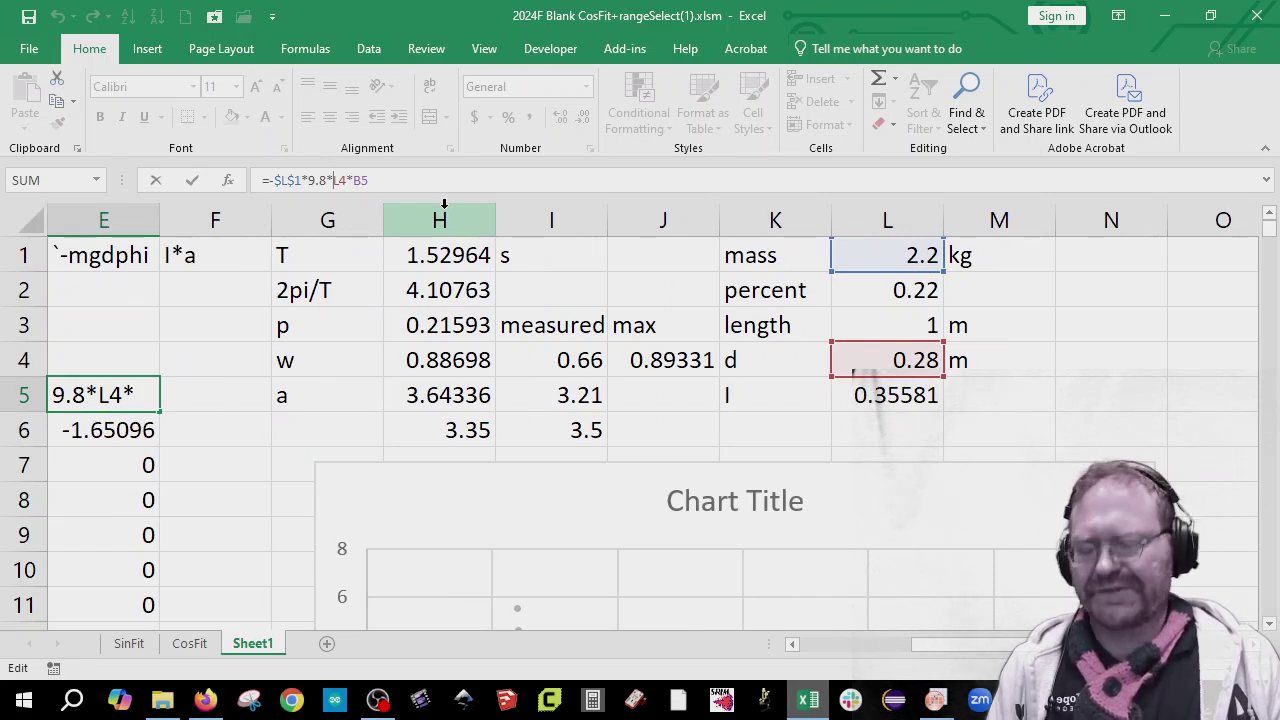
type("$")
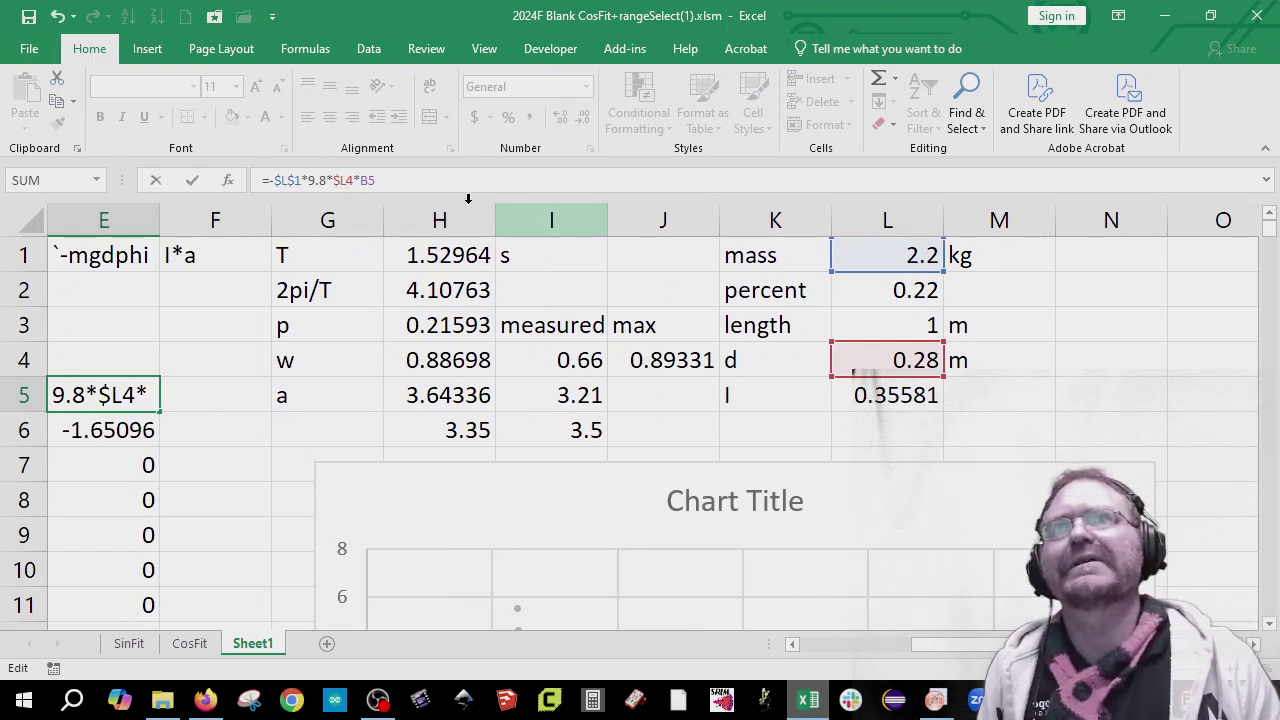
left_click(357, 180)
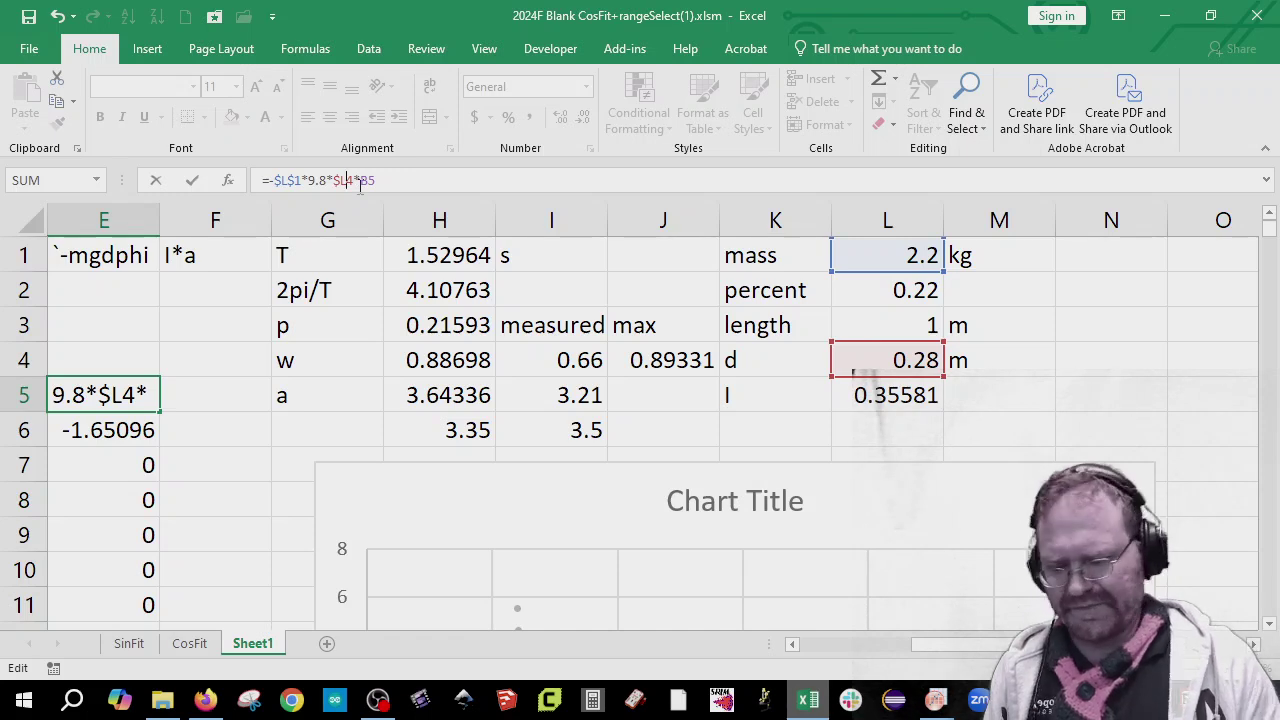
type("$")
key("Return")
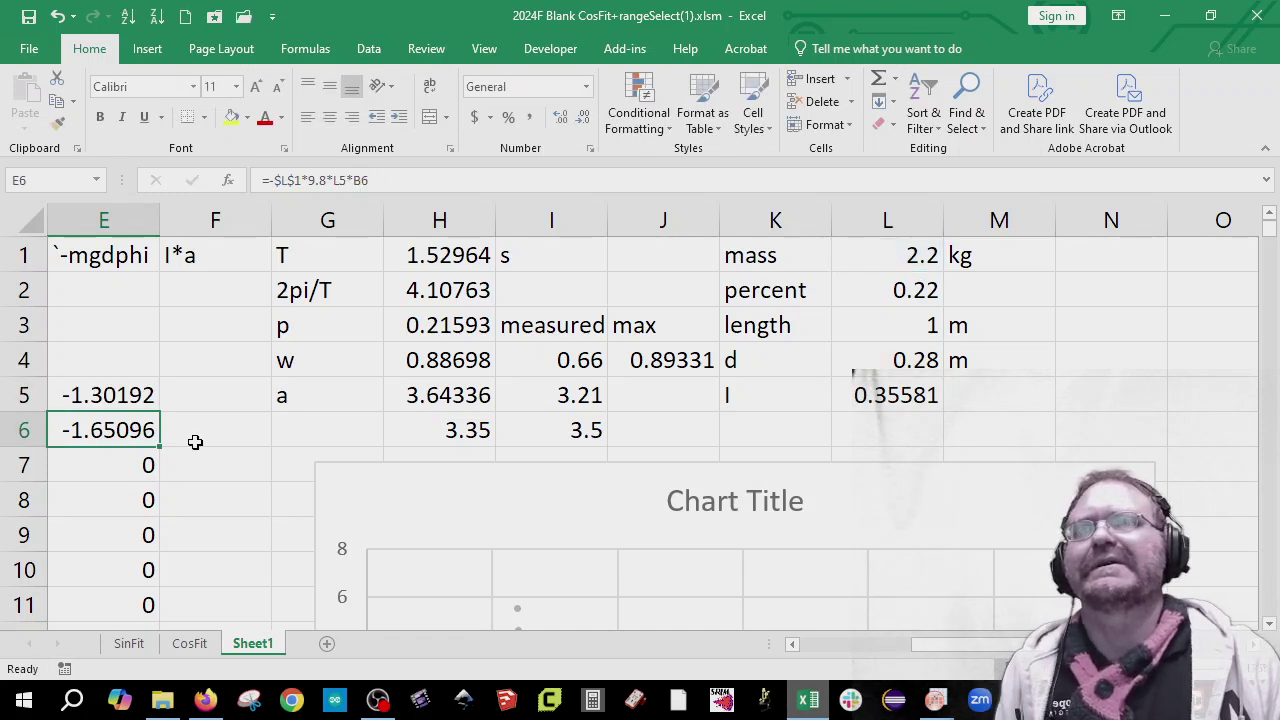
left_click(106, 395)
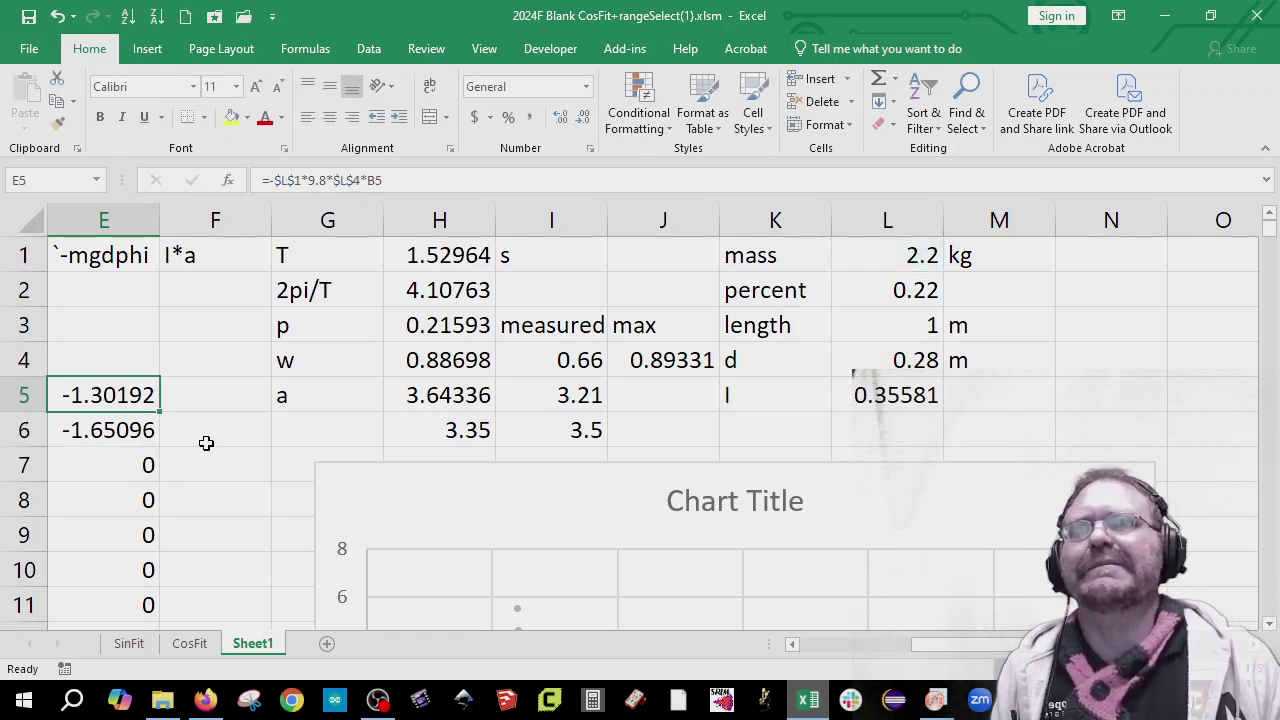
double_click(160, 413)
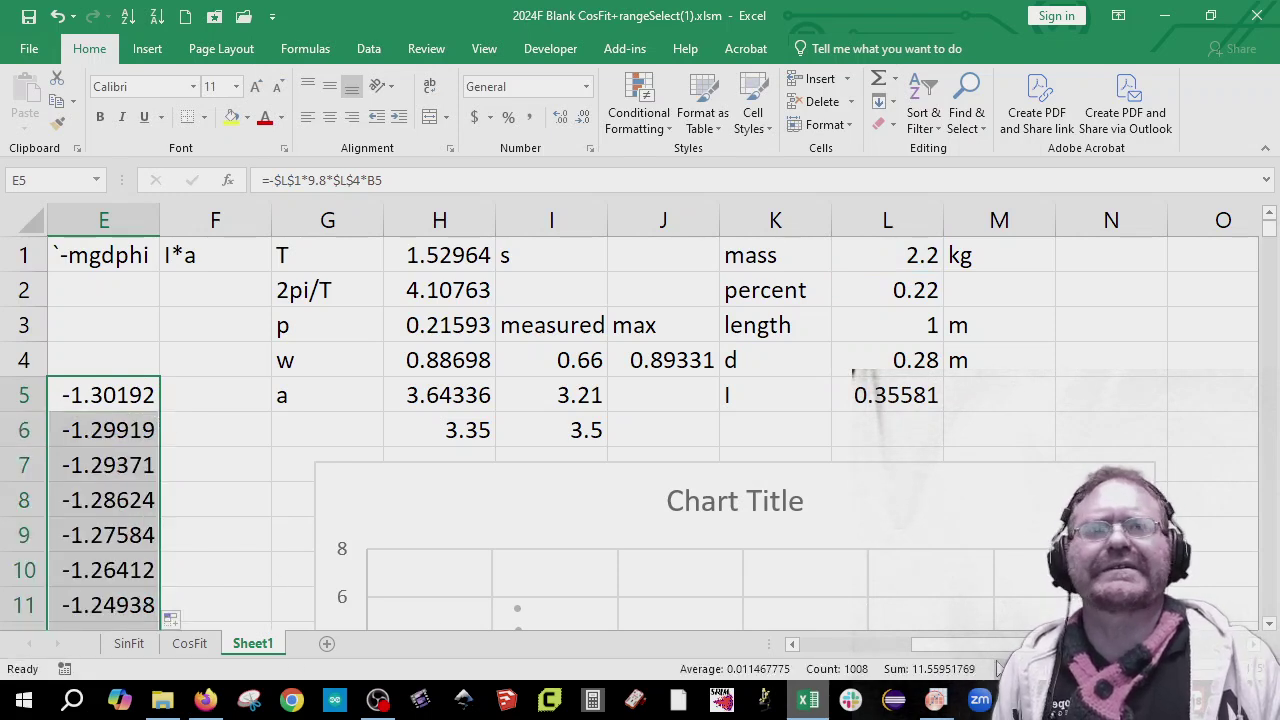
scroll(445, 368, "left", 2)
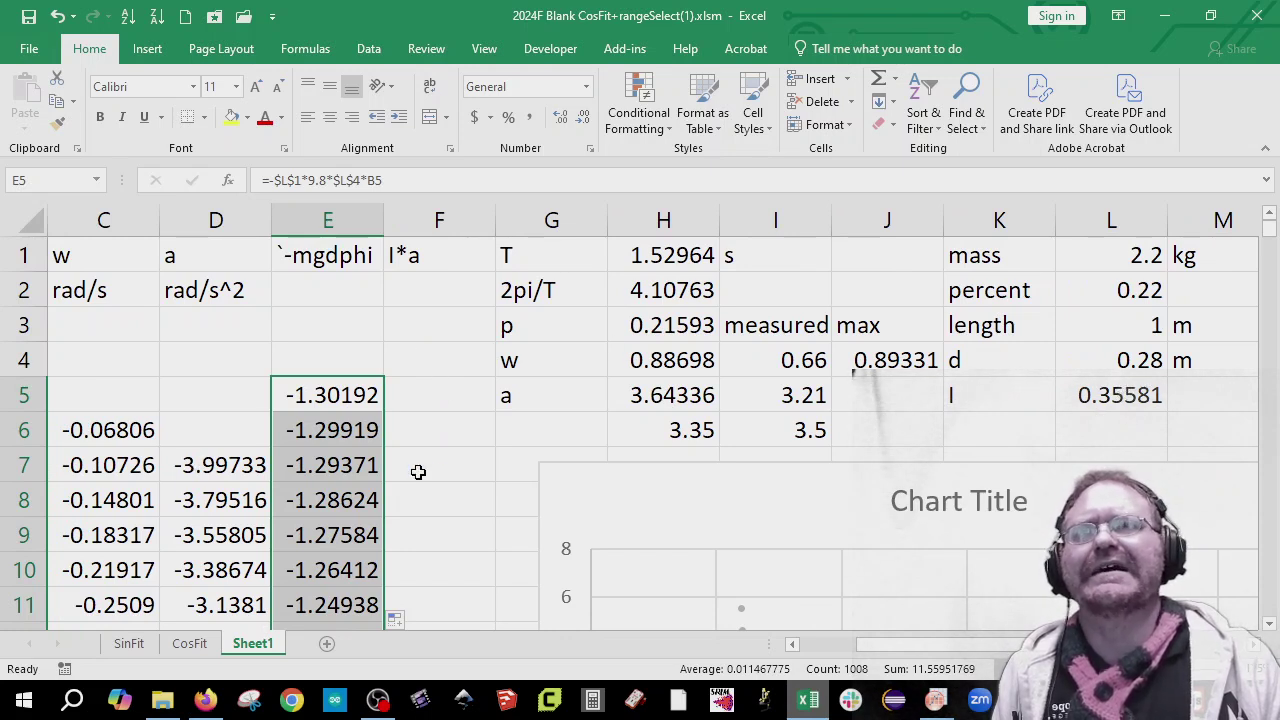
Step: Enter =$L$5*D7 in F7 and fill it down column F, starting at -1.4223
left_click(450, 468)
type("=")
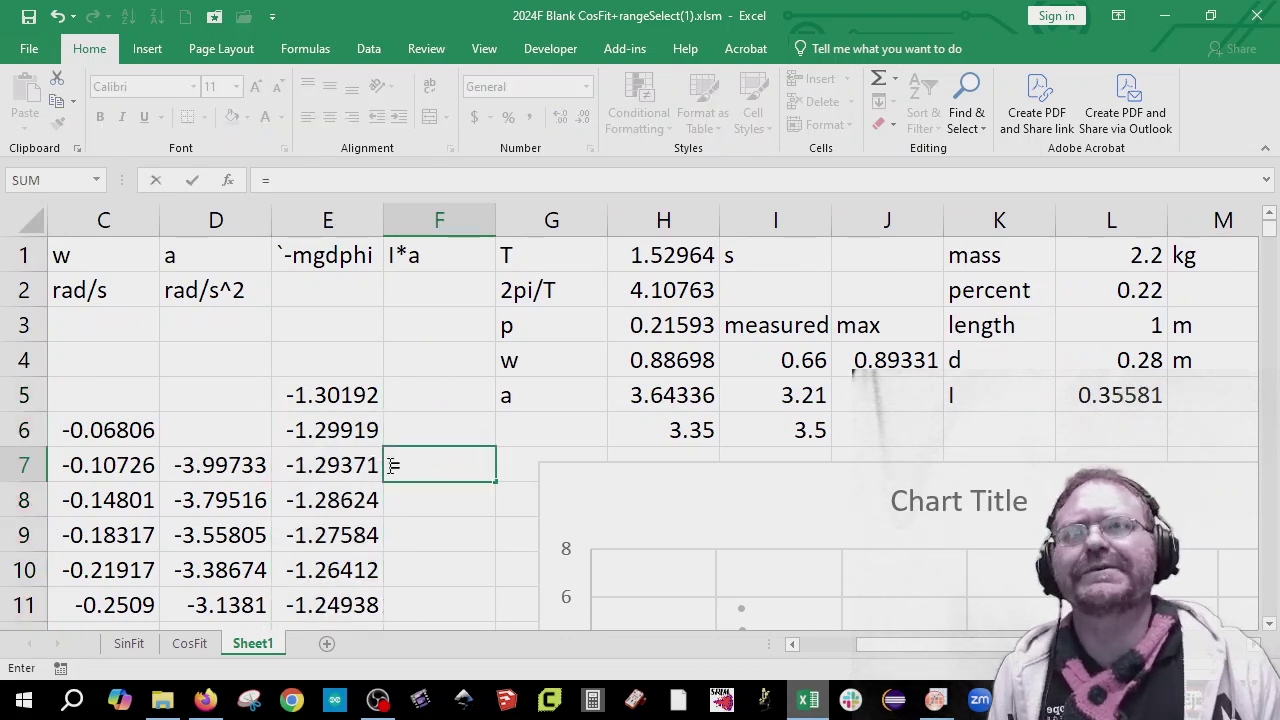
left_click(1105, 395)
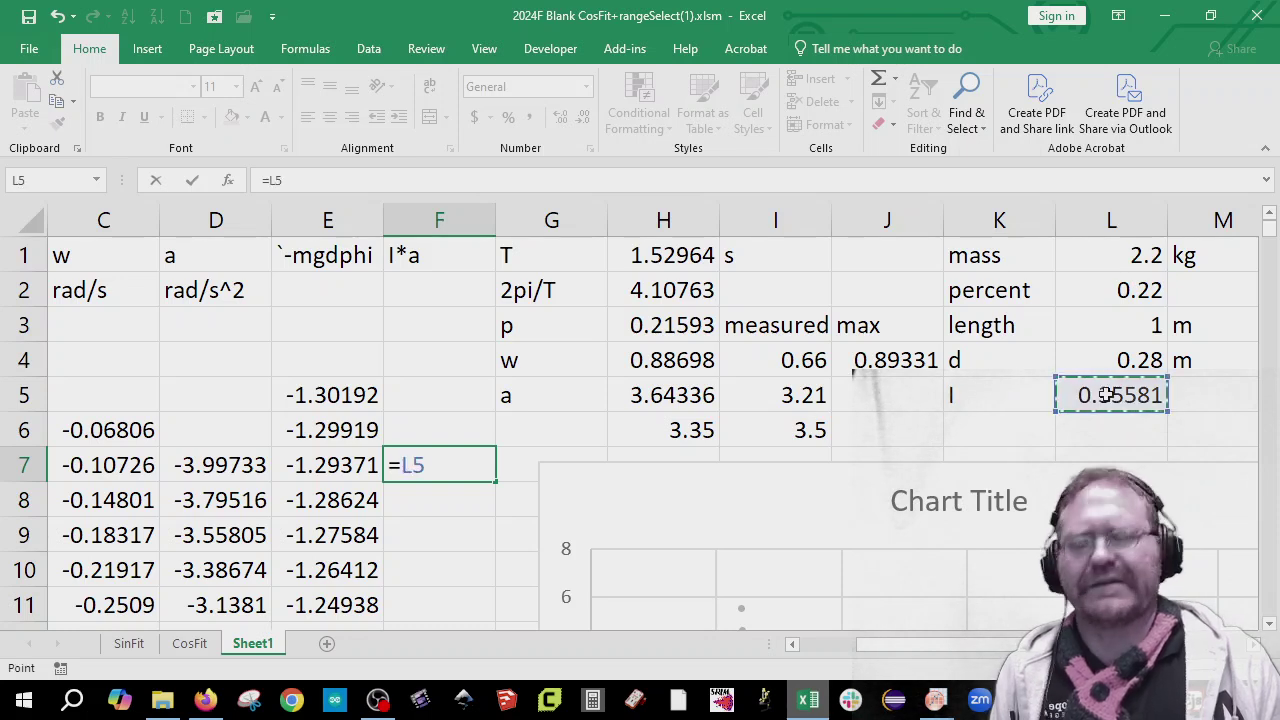
key("F4")
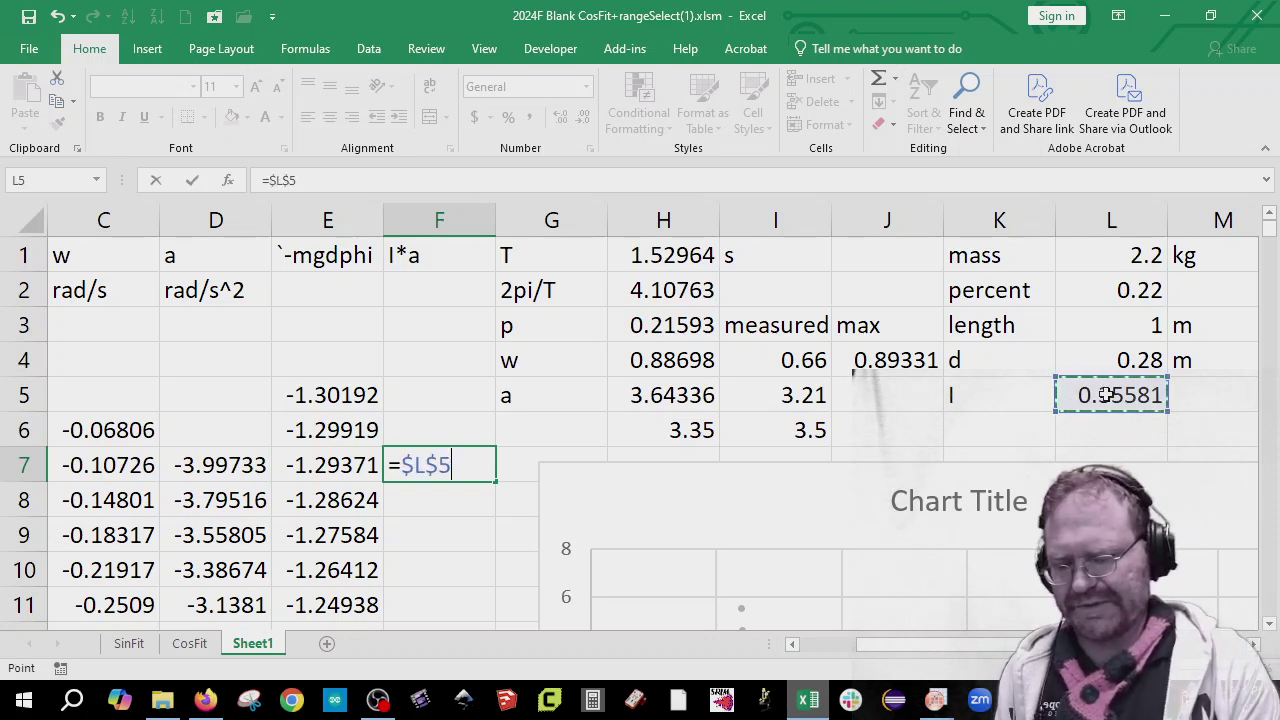
type("*")
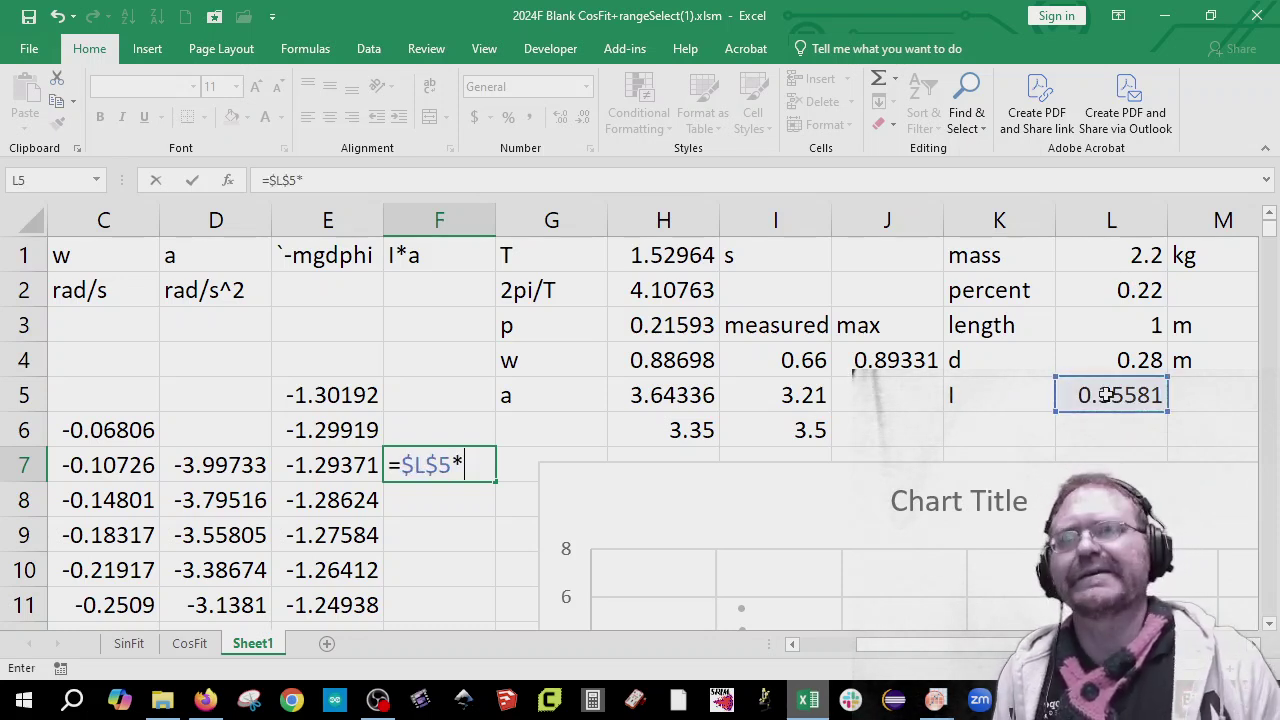
left_click(236, 462)
key("Return")
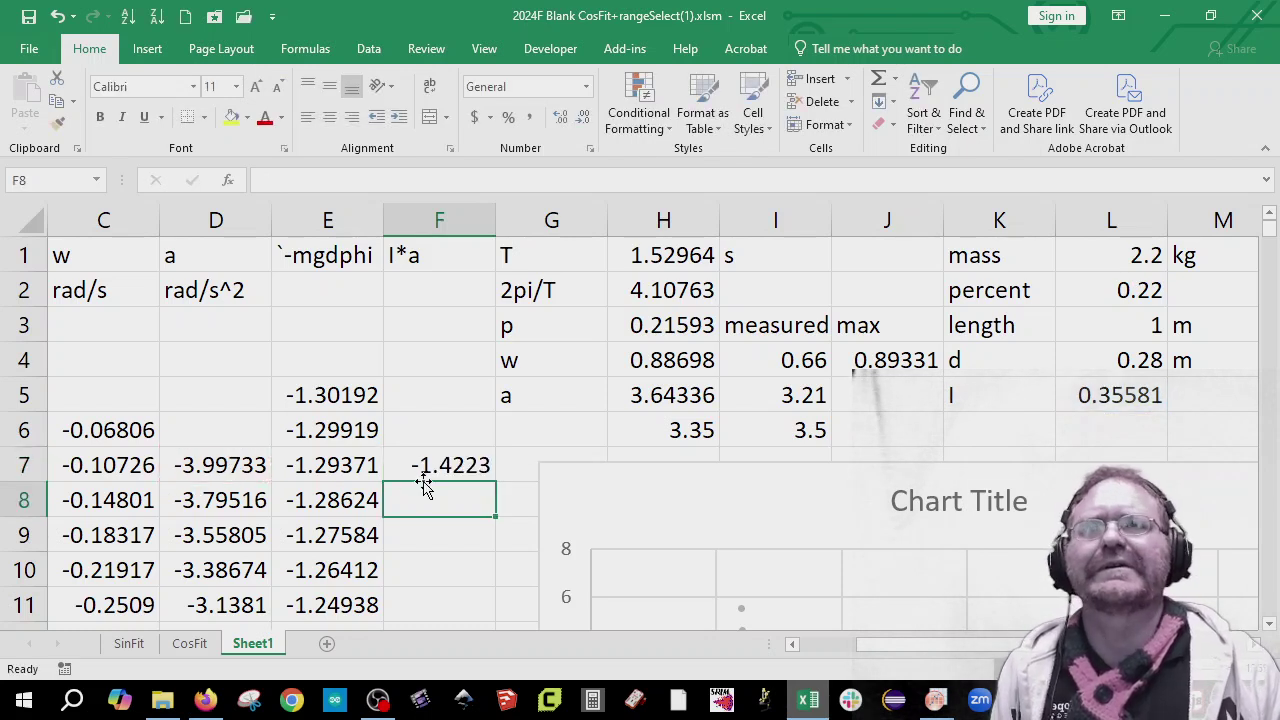
left_click(468, 476)
double_click(499, 479)
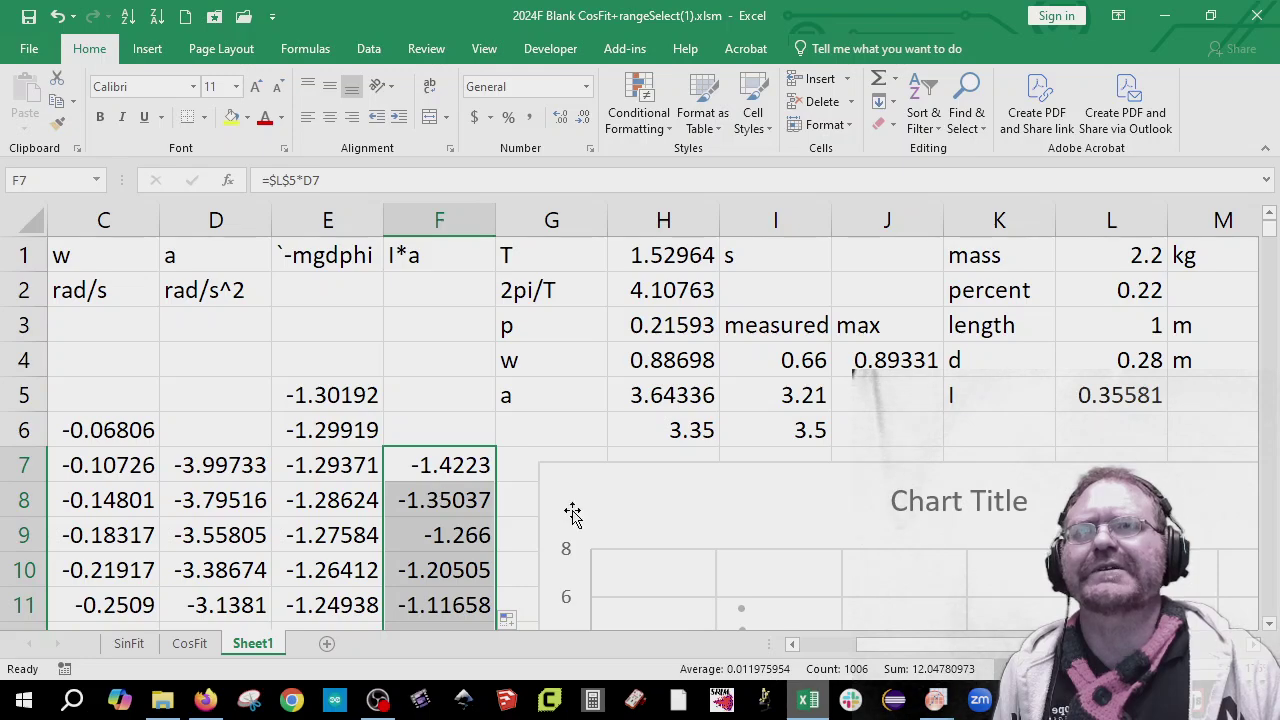
Step: Insert a scatter chart of time column A against columns E and F
scroll(577, 511, "down", 1)
scroll(697, 540, "up", 2)
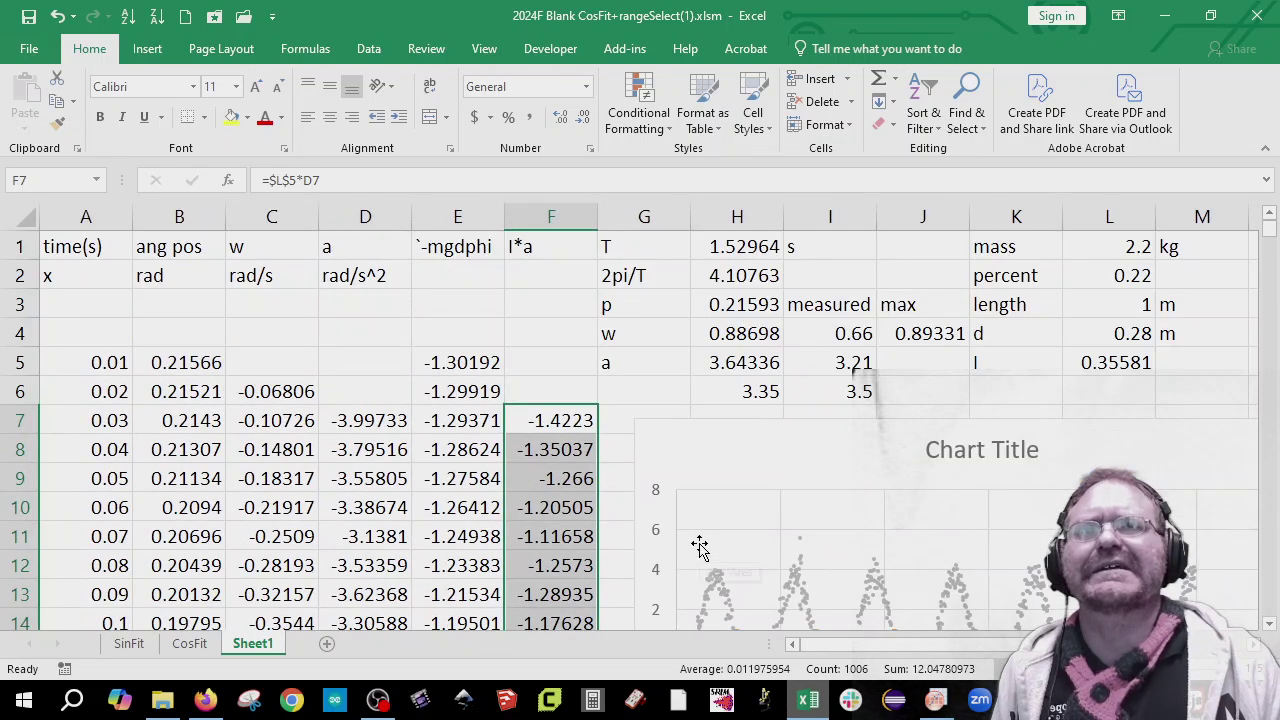
left_click(86, 217)
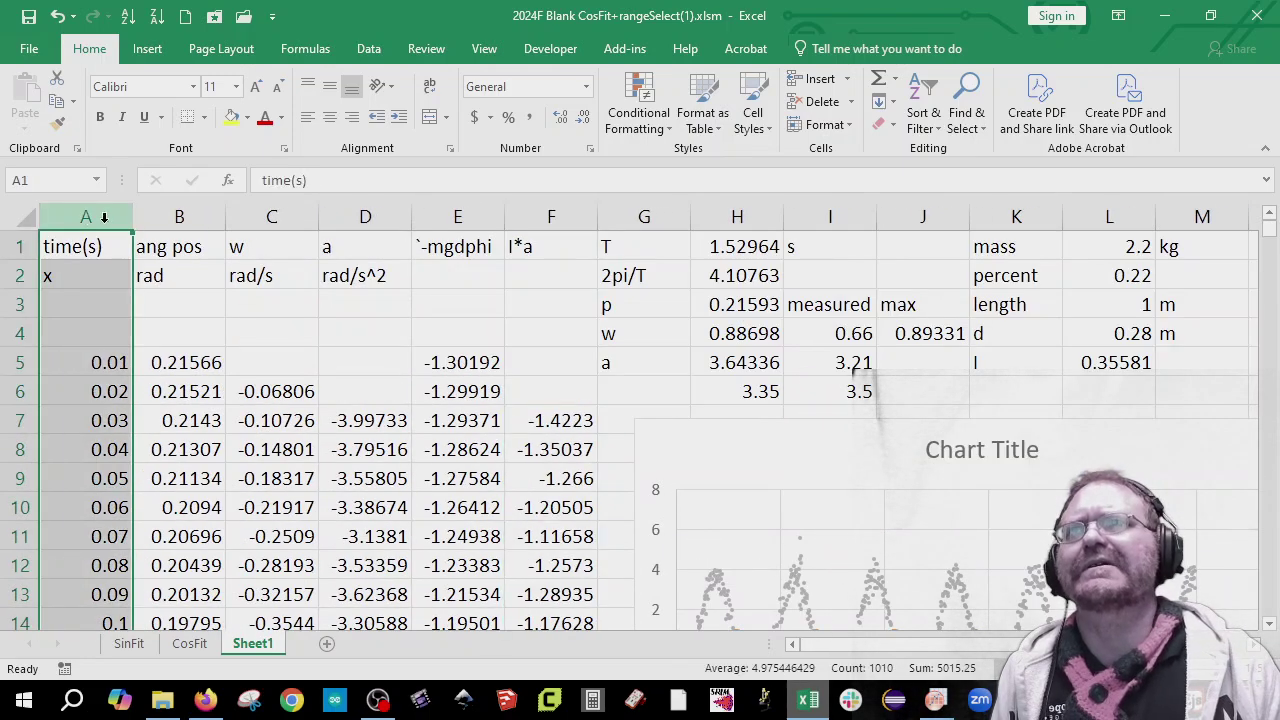
left_click(458, 217)
left_click(520, 217, "ctrl")
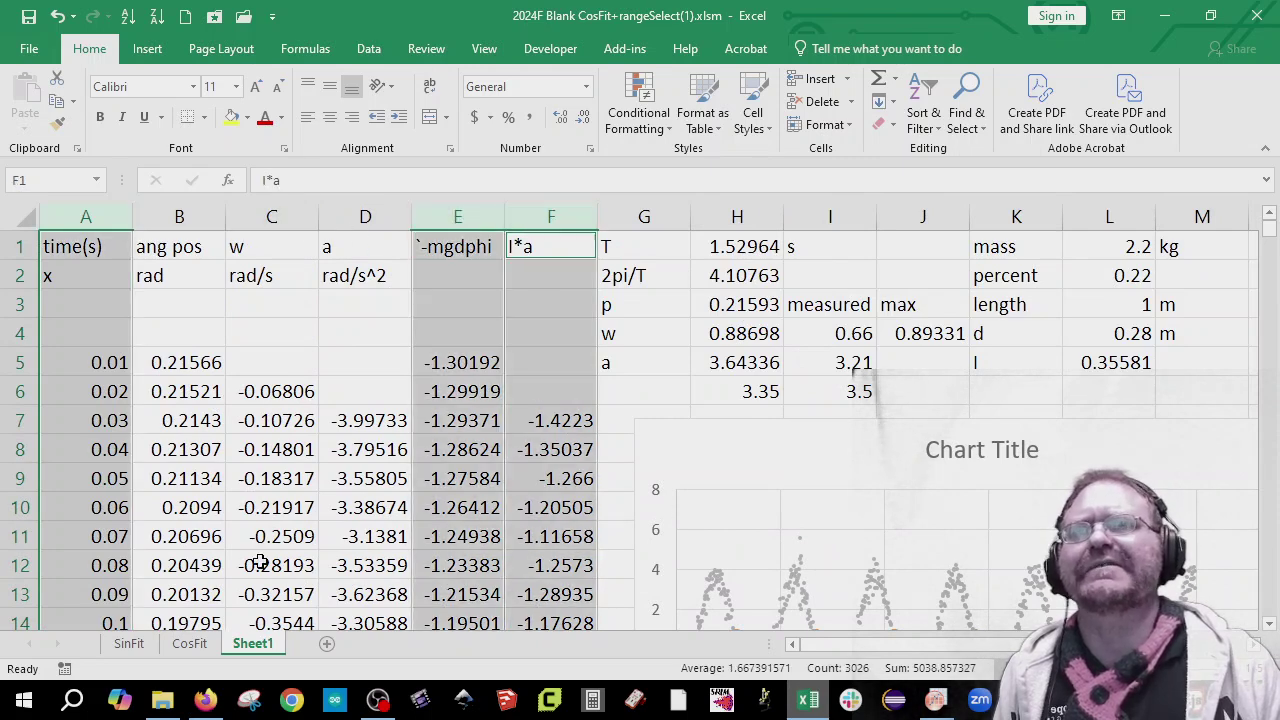
left_click(147, 48)
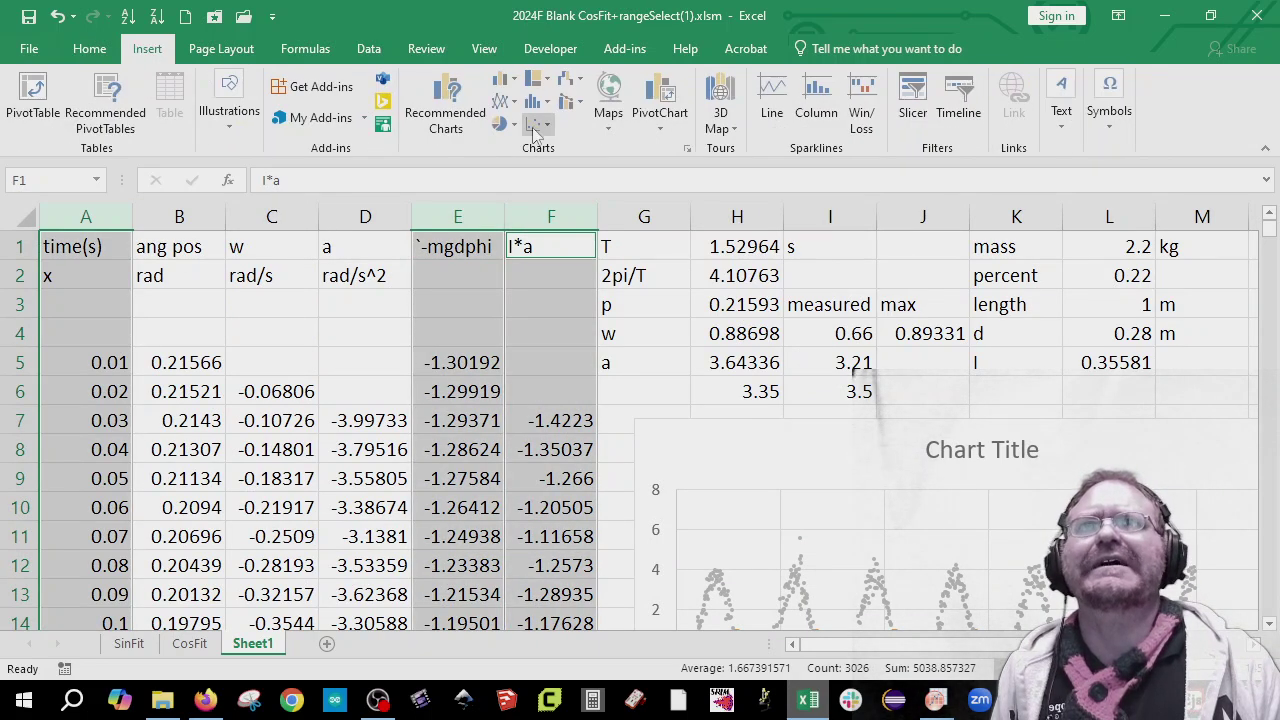
left_click(538, 124)
left_click(551, 190)
scroll(709, 414, "down", 2)
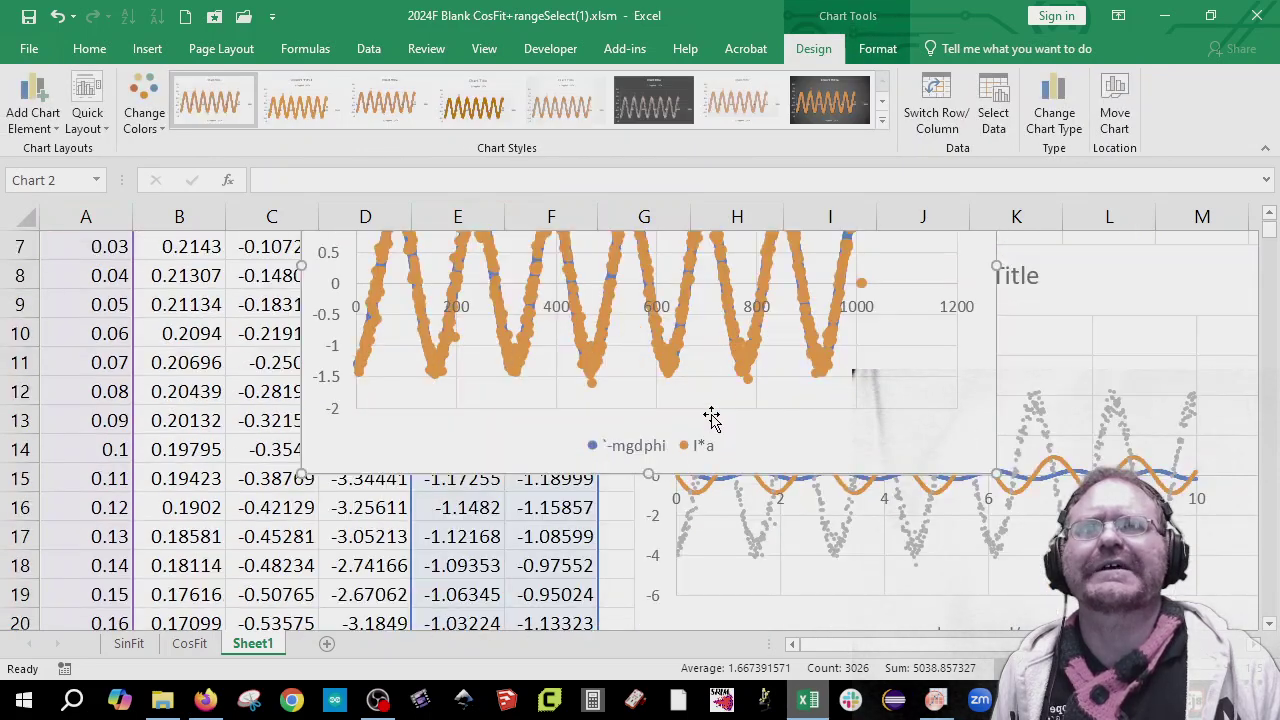
scroll(668, 388, "up", 2)
Step: Shrink the I*a and -mgdphi series to small built-in markers
double_click(668, 398)
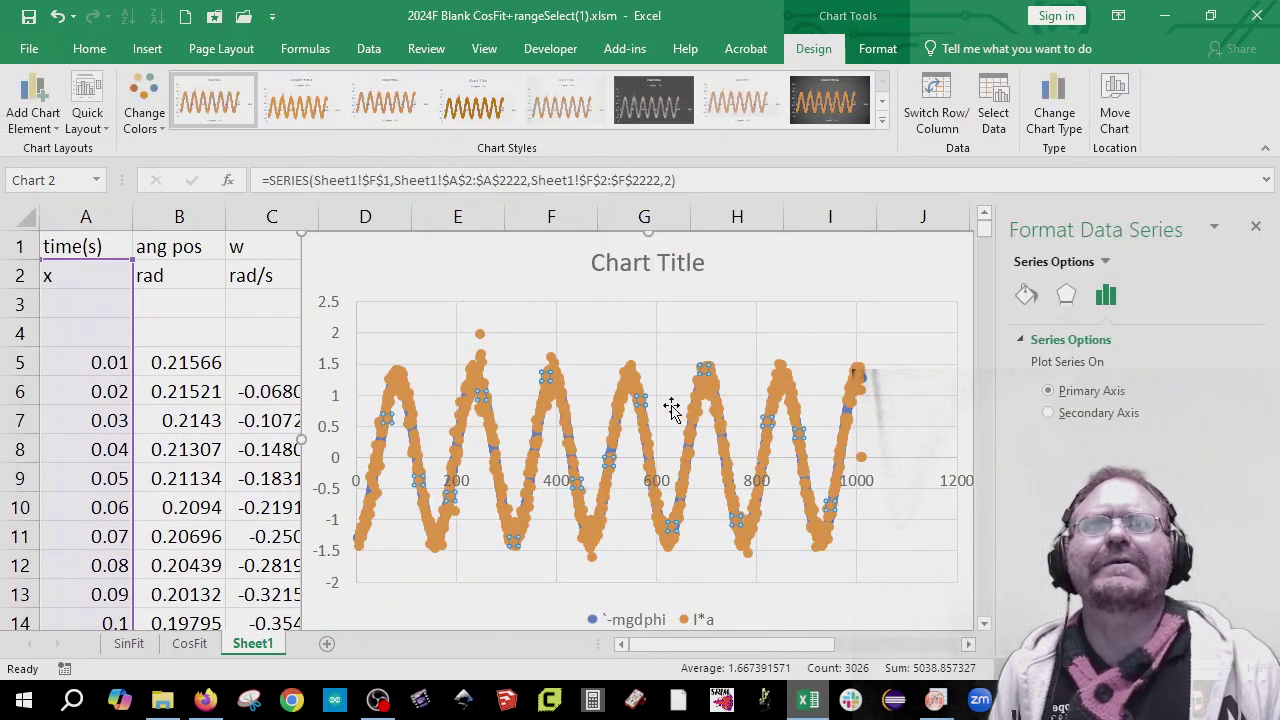
left_click(1026, 294)
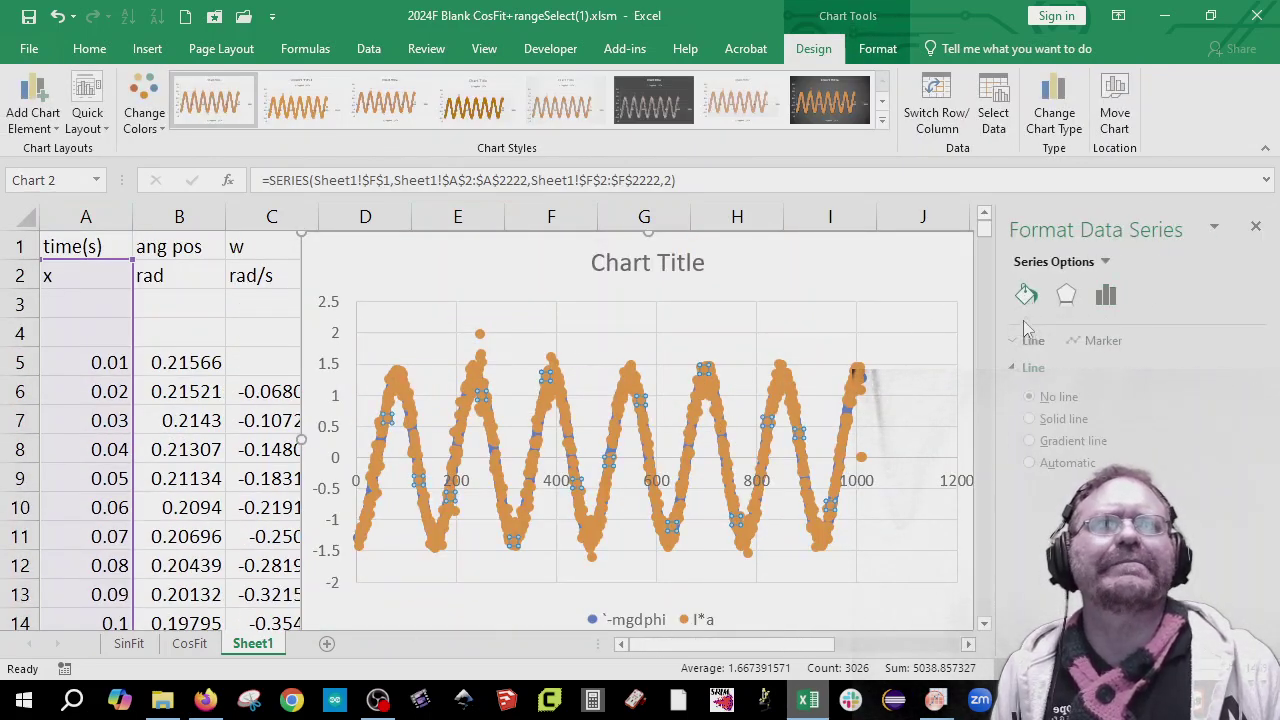
left_click(1095, 342)
left_click(1074, 367)
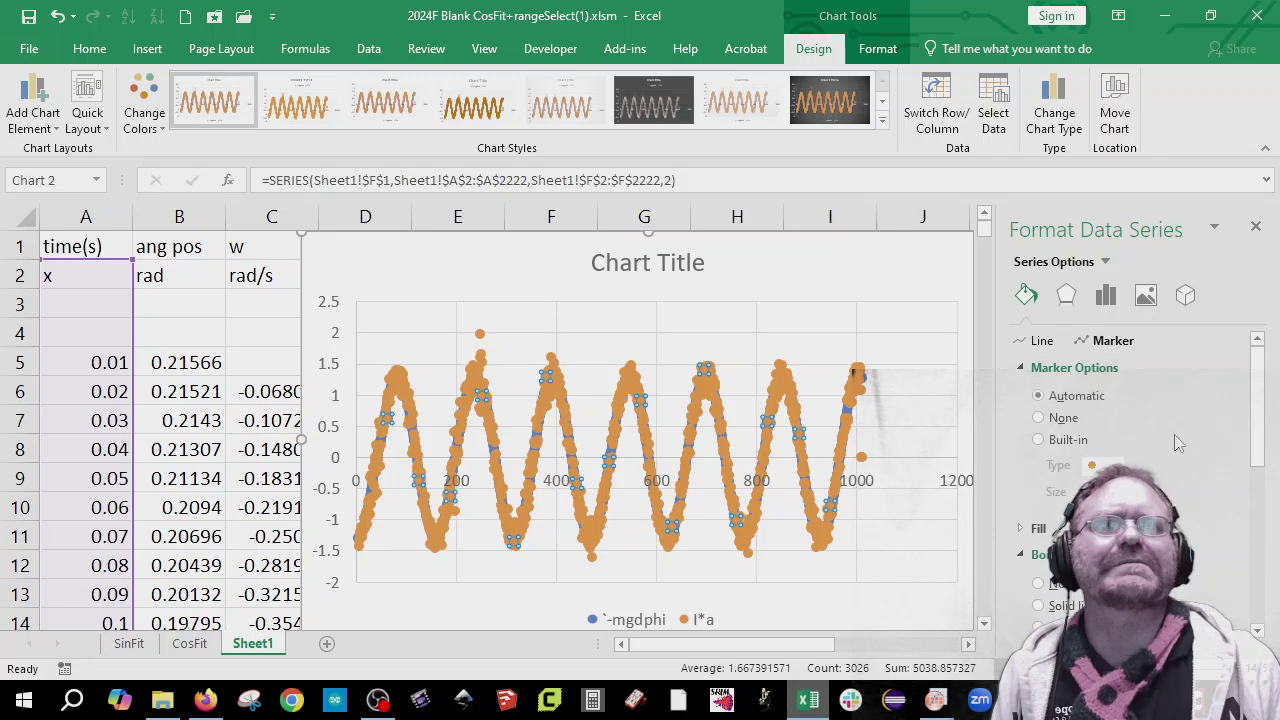
left_click(1038, 440)
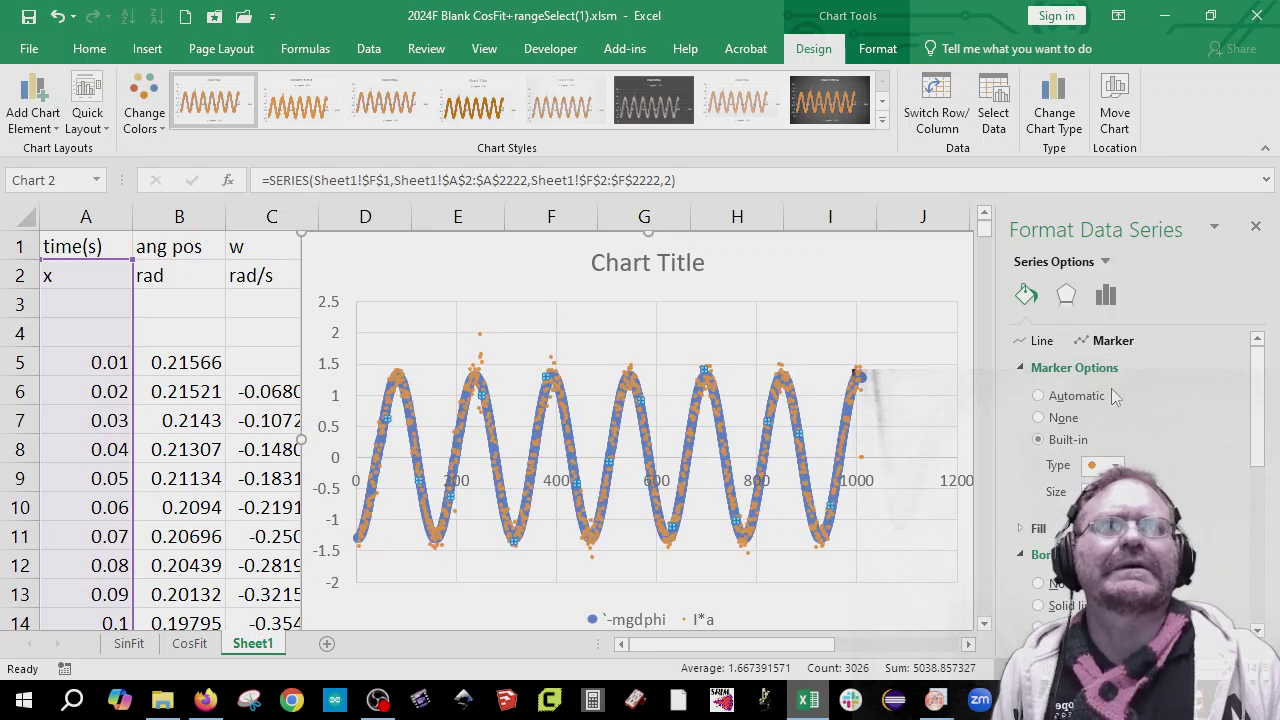
left_click(1106, 262)
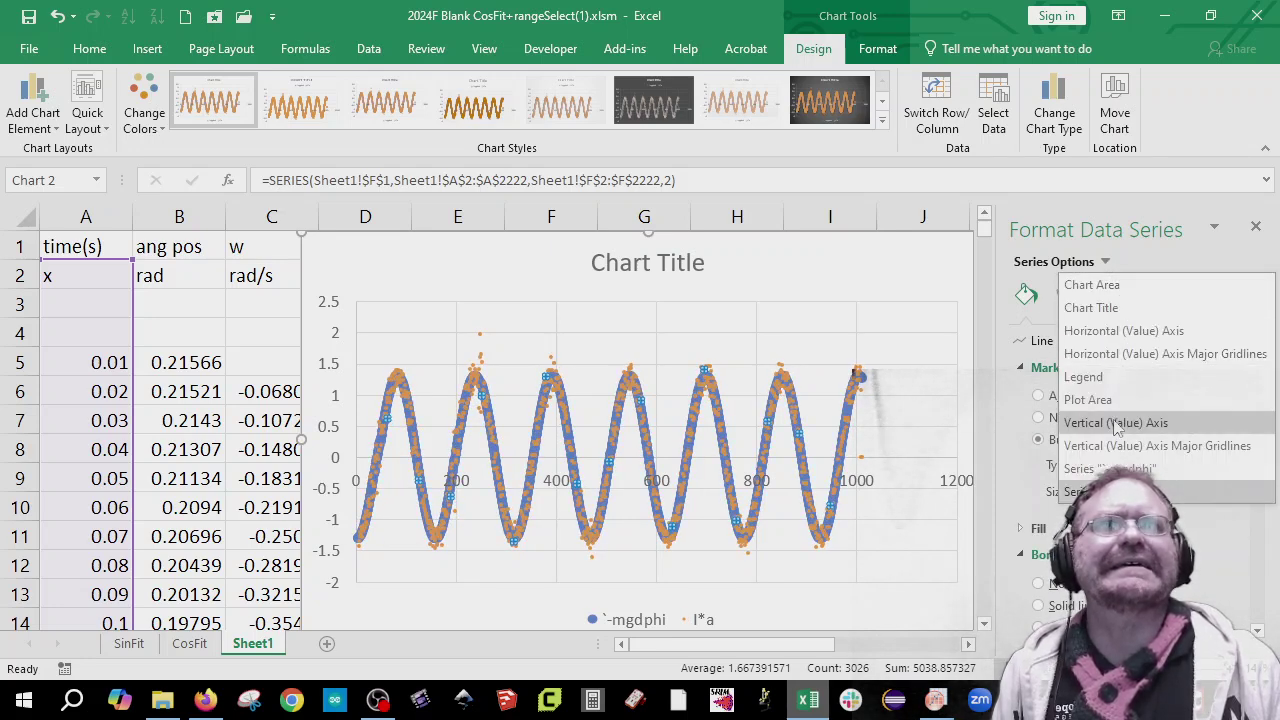
left_click(1108, 468)
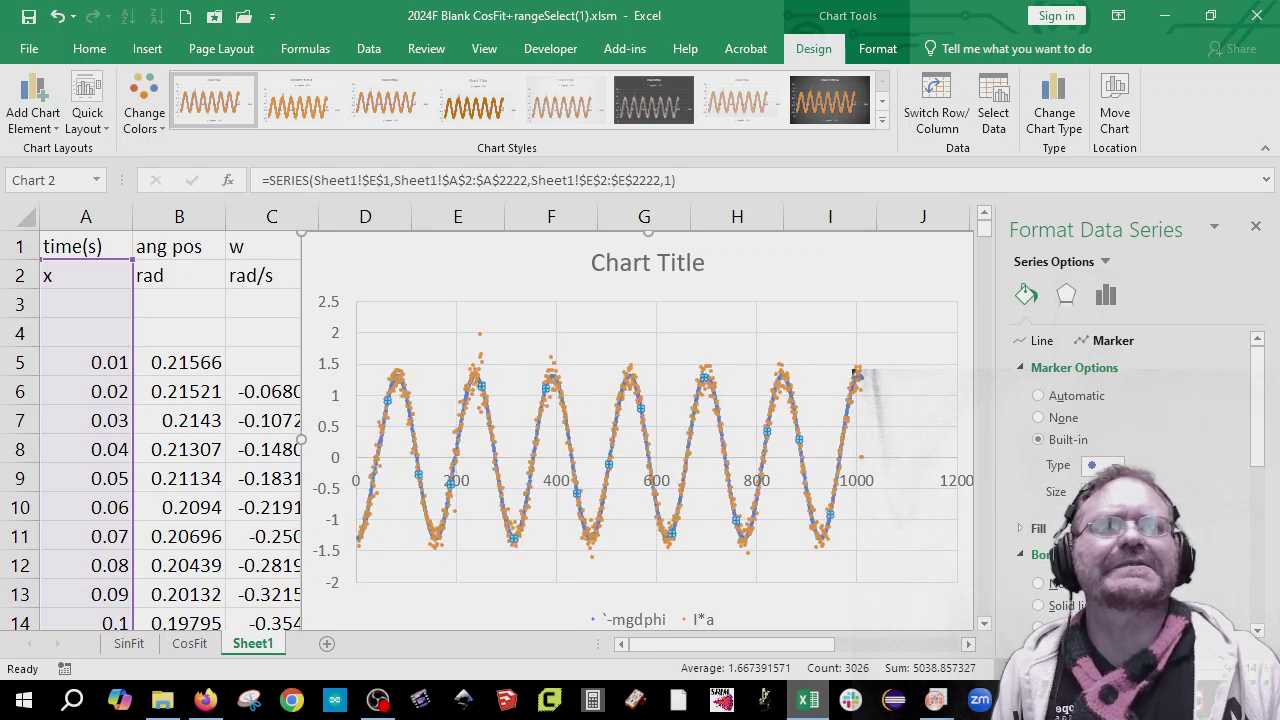
left_click(250, 421)
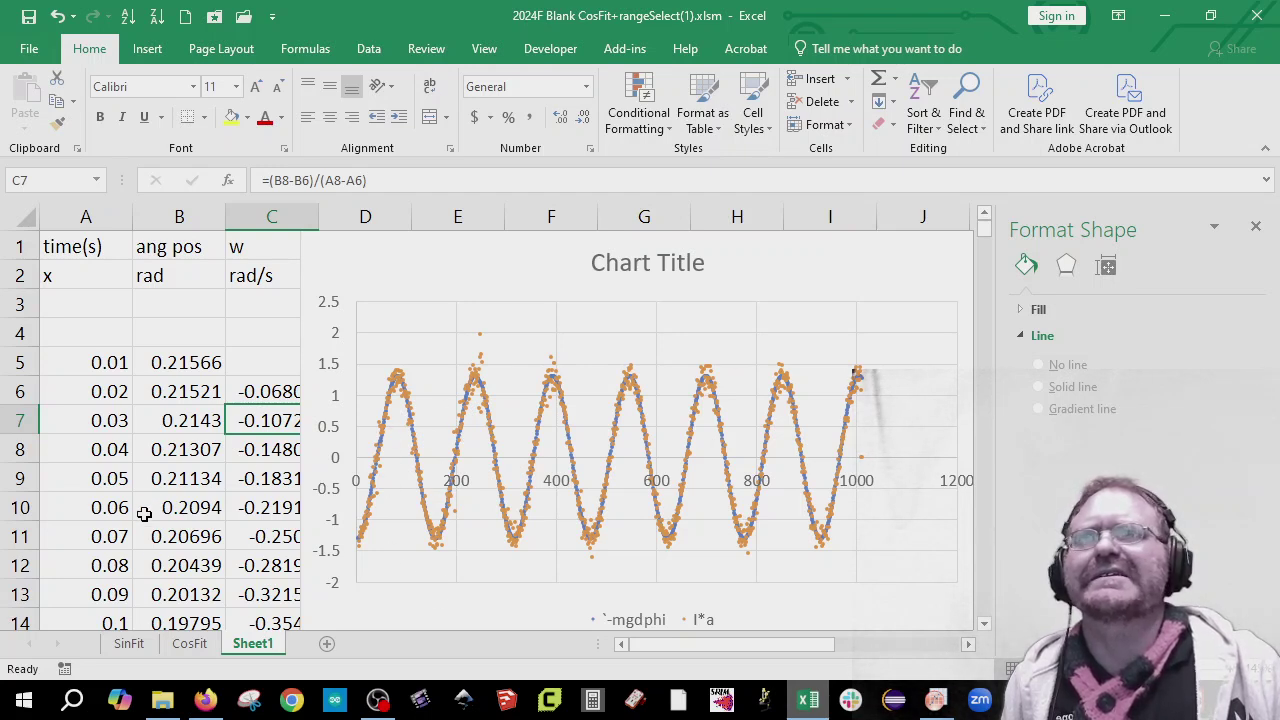
Step: Place the torque chart just below the headers, with plotted ranges starting below the unit row
left_click(192, 533)
left_click(494, 266)
left_click_drag(494, 266, 375, 272)
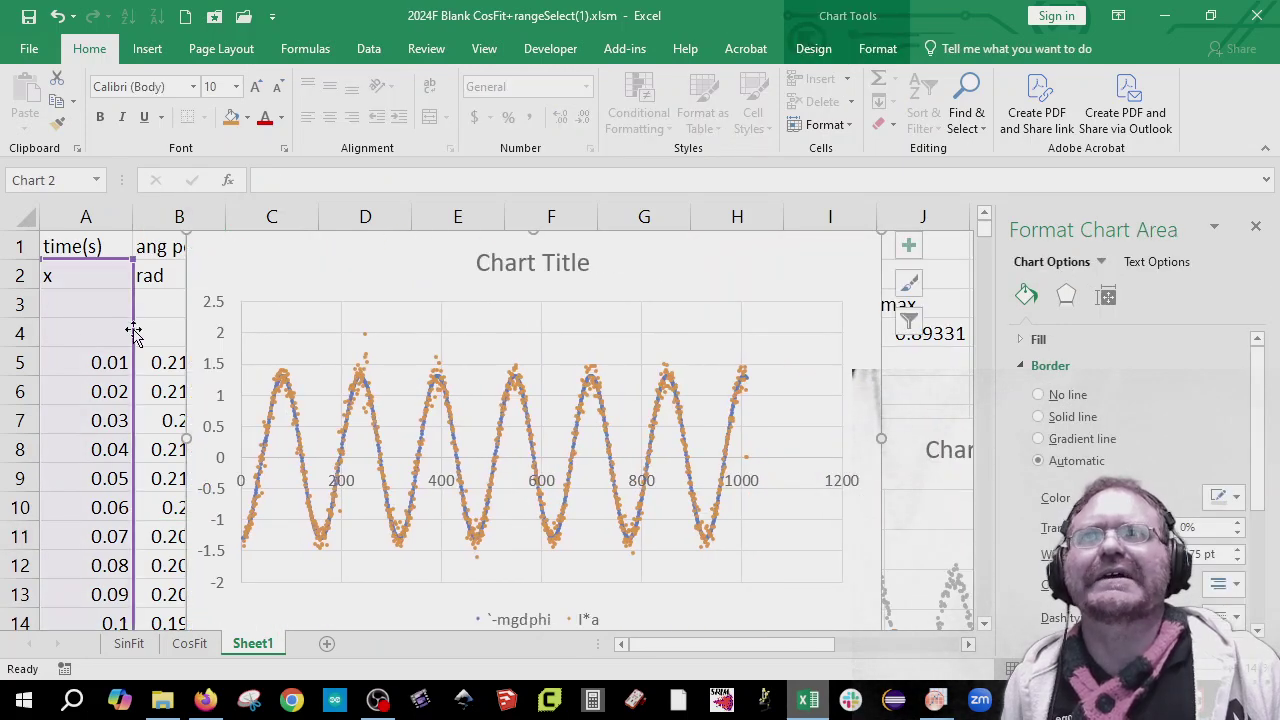
left_click_drag(346, 286, 396, 509)
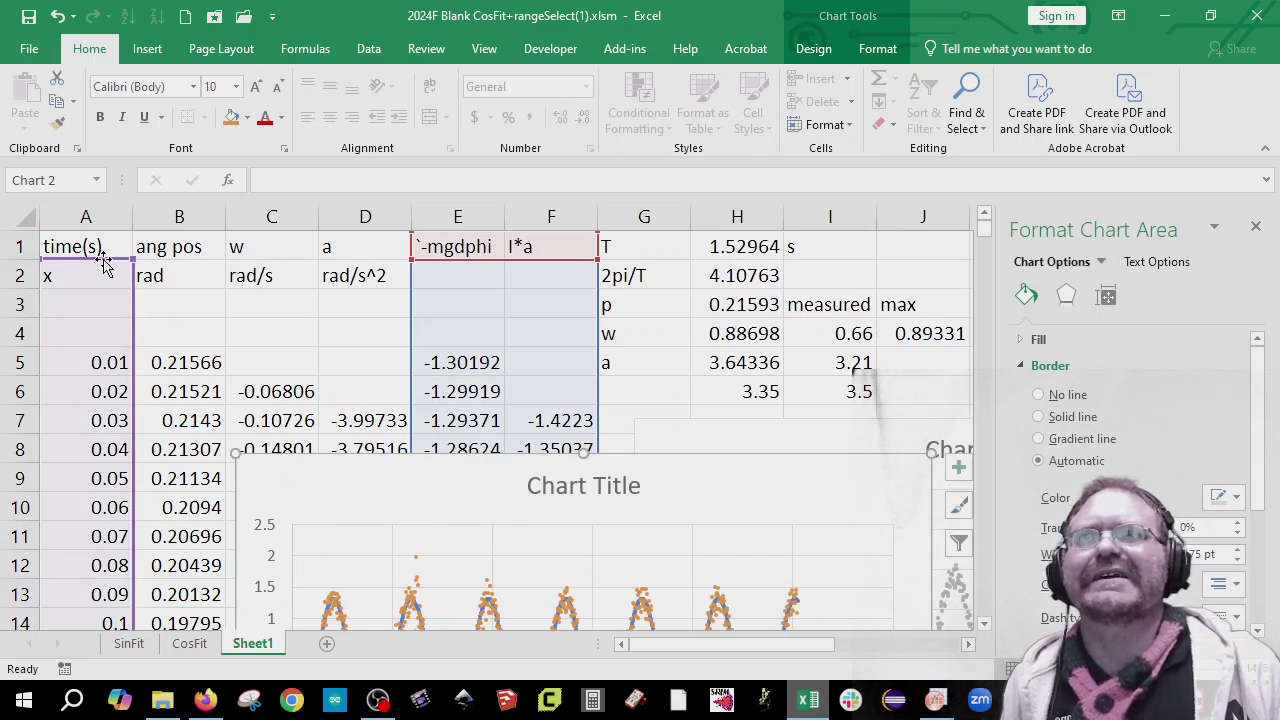
left_click_drag(108, 279, 108, 299)
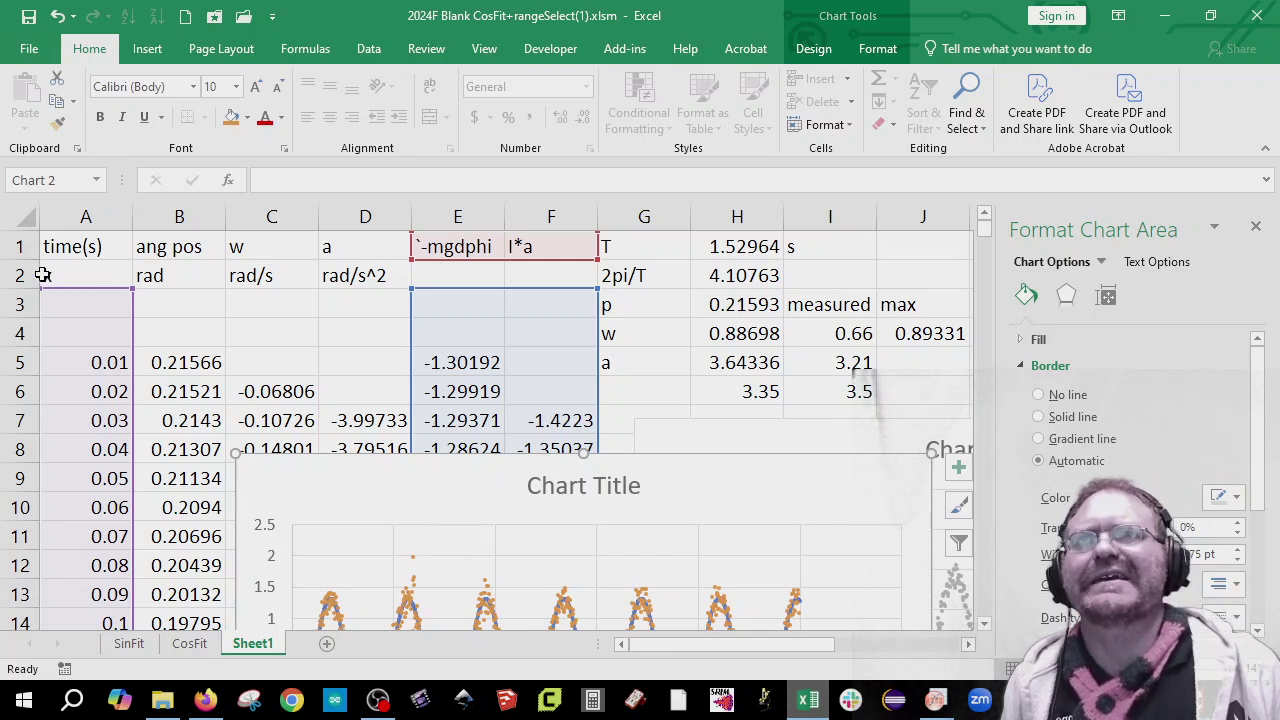
left_click_drag(429, 486, 414, 277)
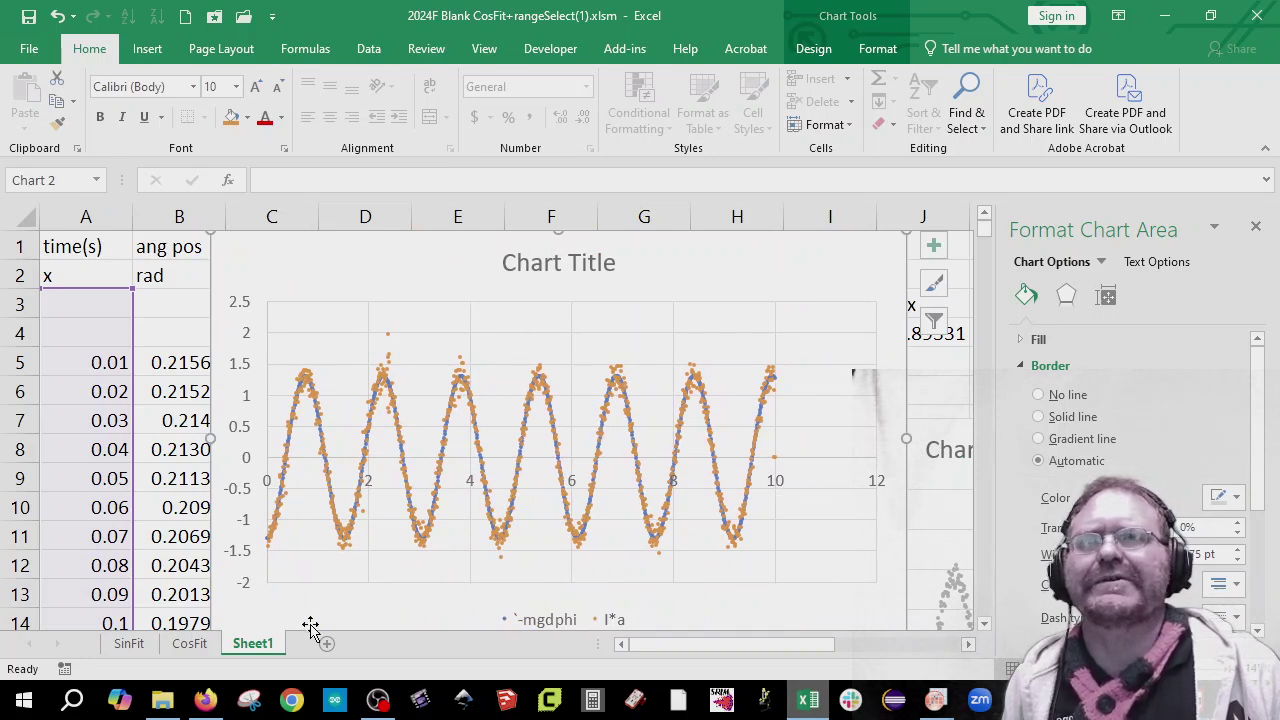
Step: Make the time axis cross at -100 and add axis titles to the torque chart
left_click(250, 468)
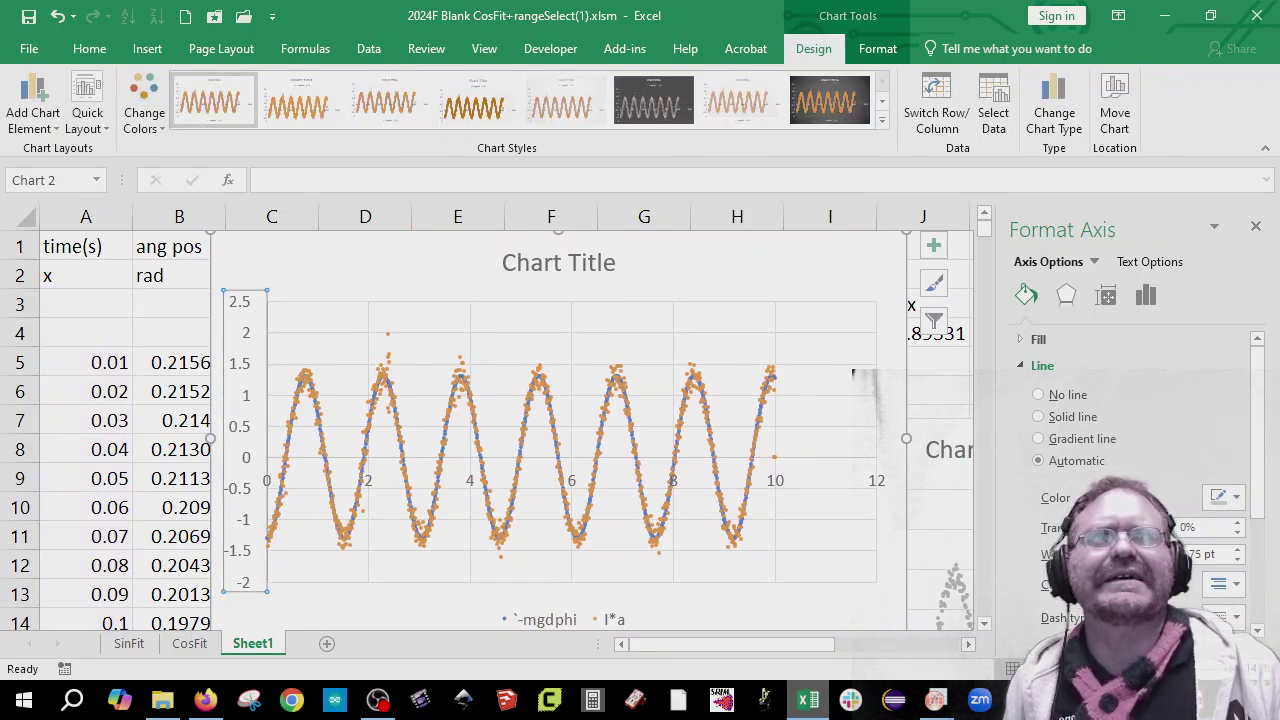
left_click(1146, 295)
left_click(1062, 340)
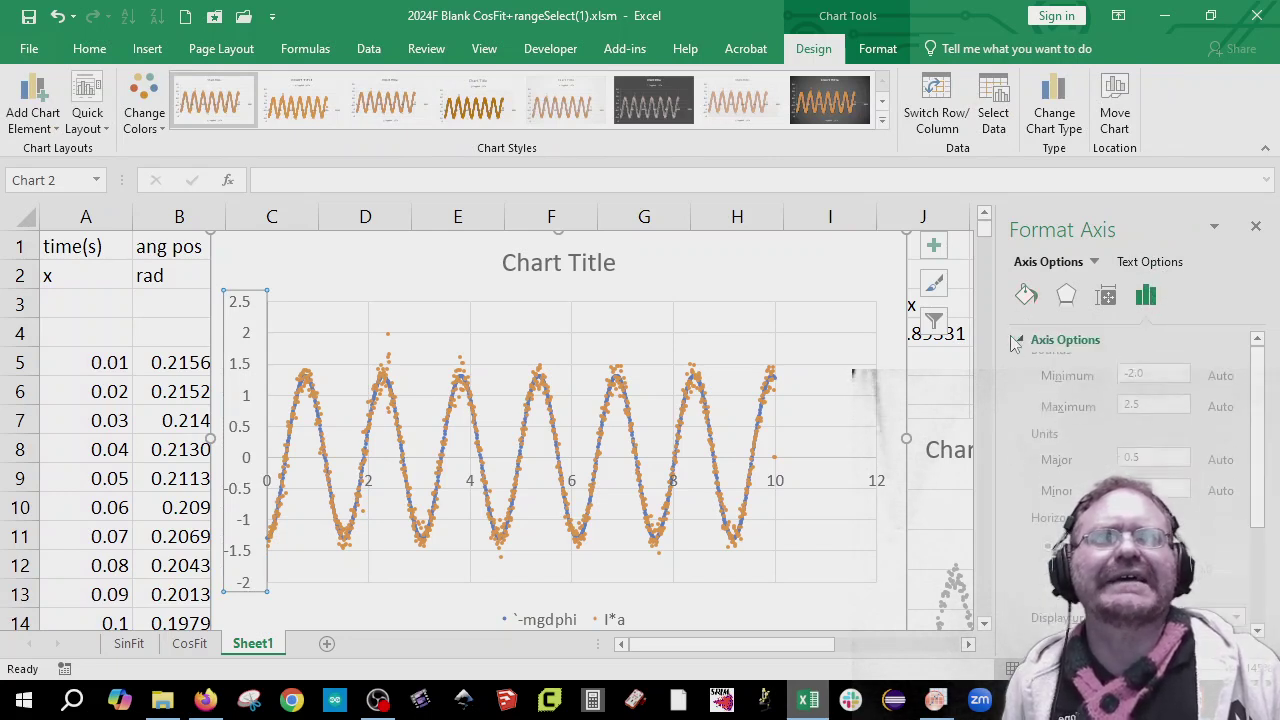
scroll(1072, 378, "down", 3)
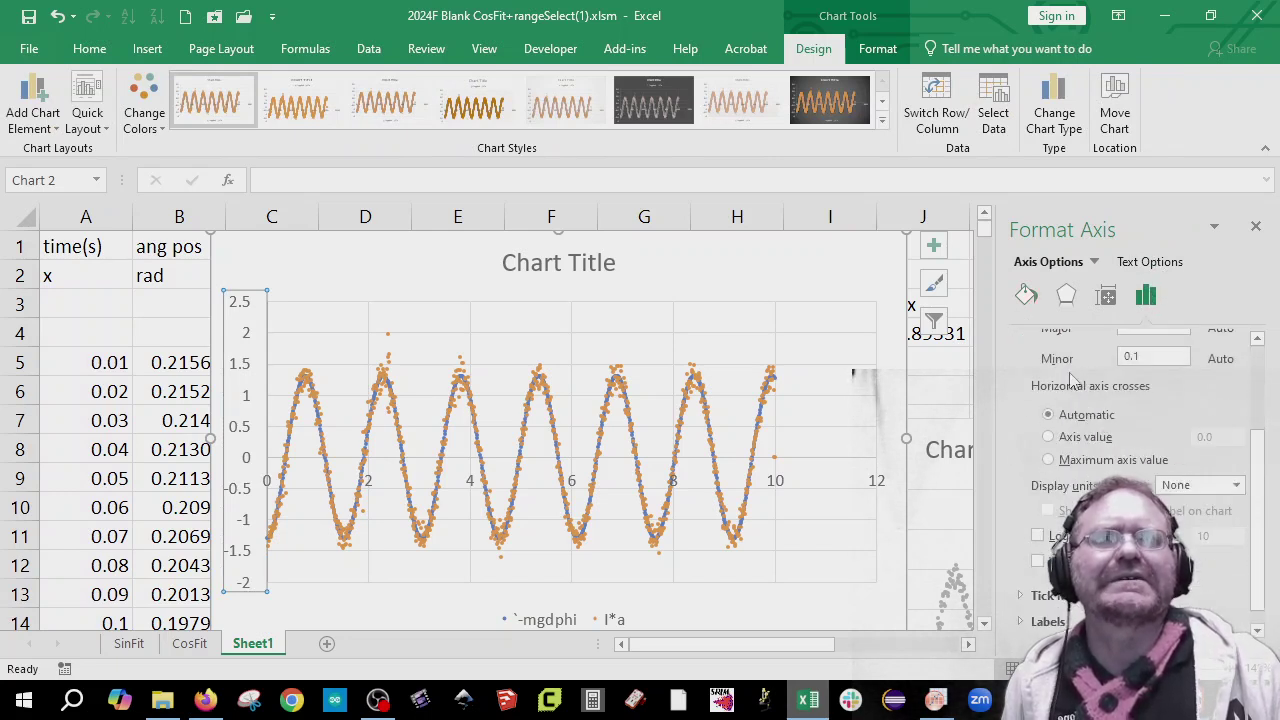
left_click(1048, 437)
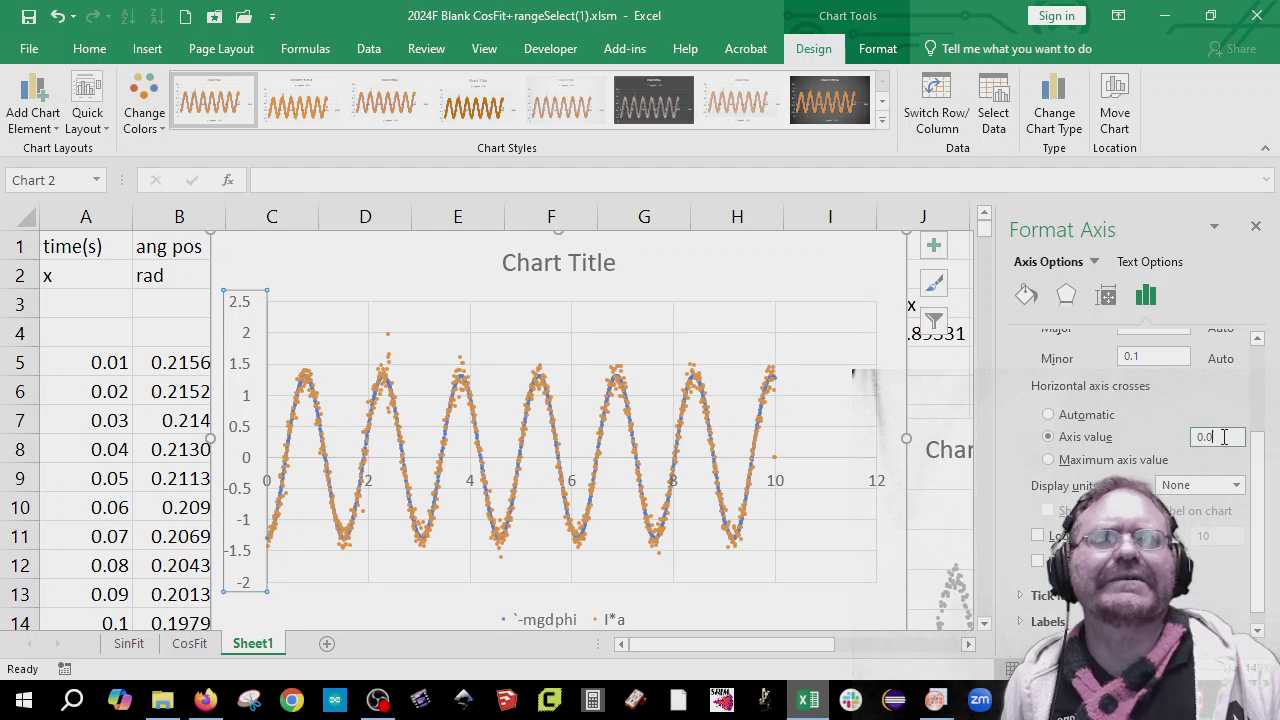
double_click(1220, 437)
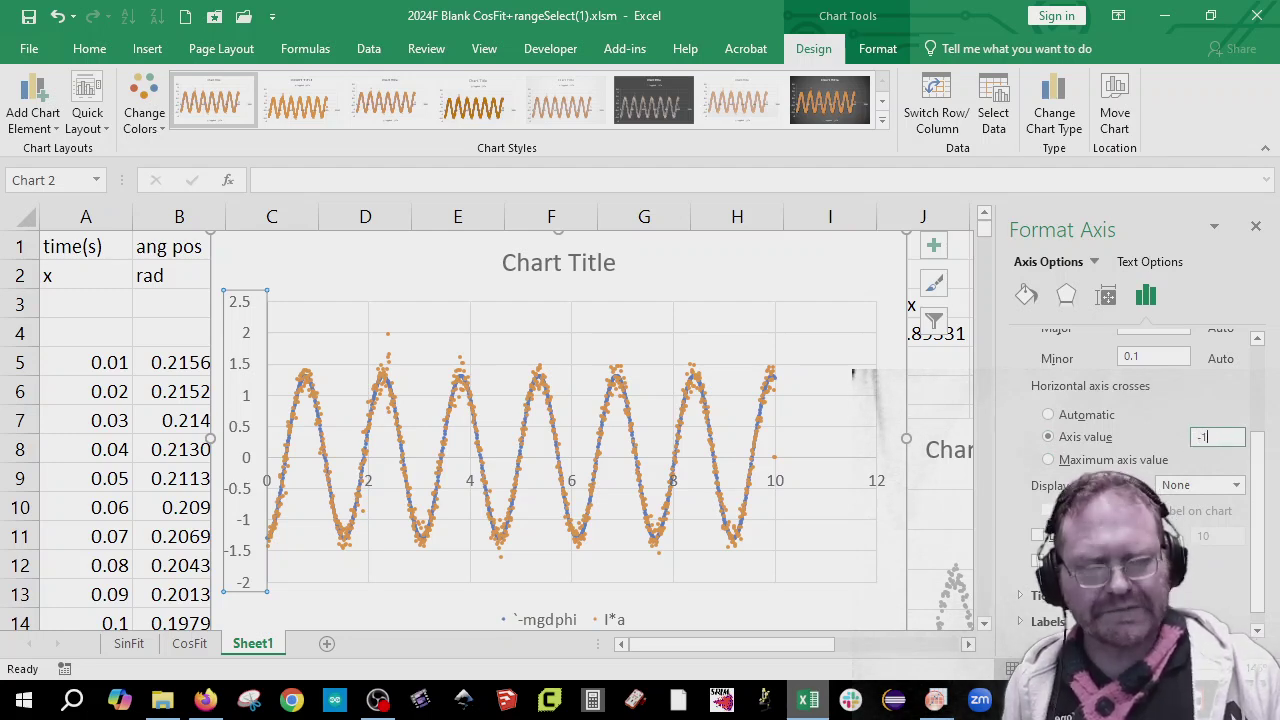
key("Return")
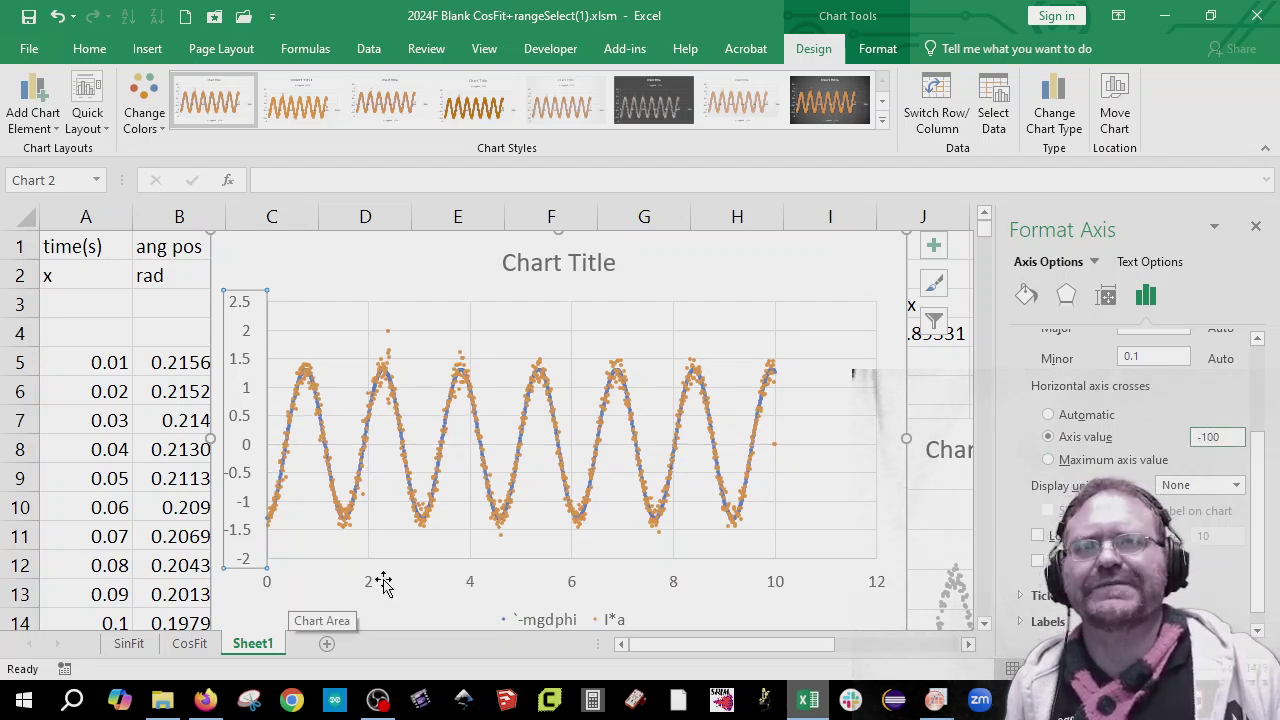
left_click(933, 245)
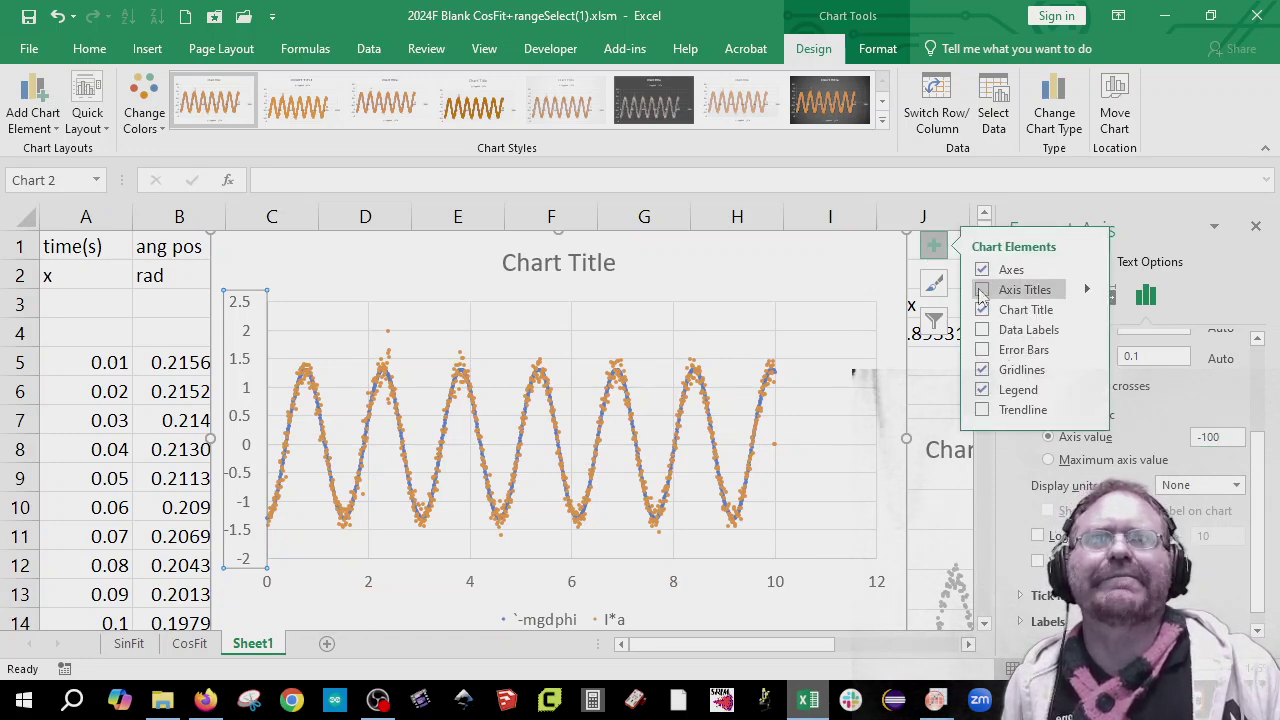
left_click(983, 290)
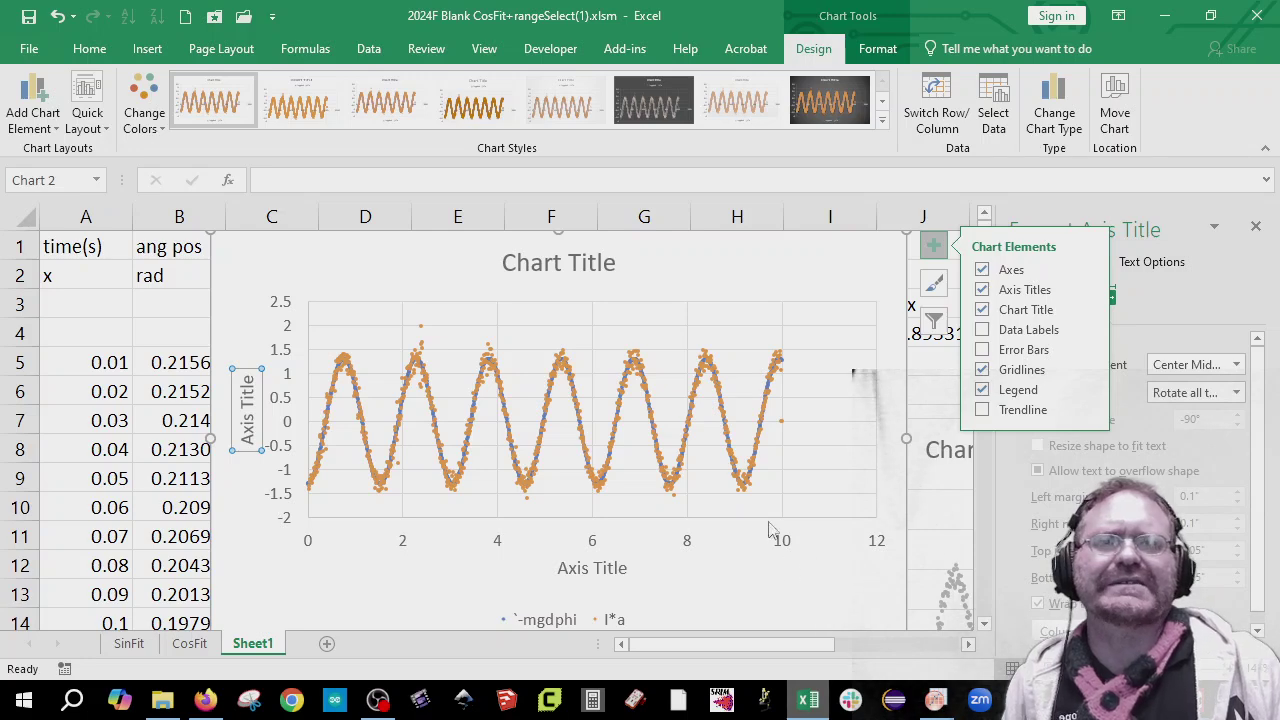
Step: Move the torque chart left and down, and Chart 1 up and right beside it
left_click(676, 264)
left_click_drag(676, 264, 536, 335)
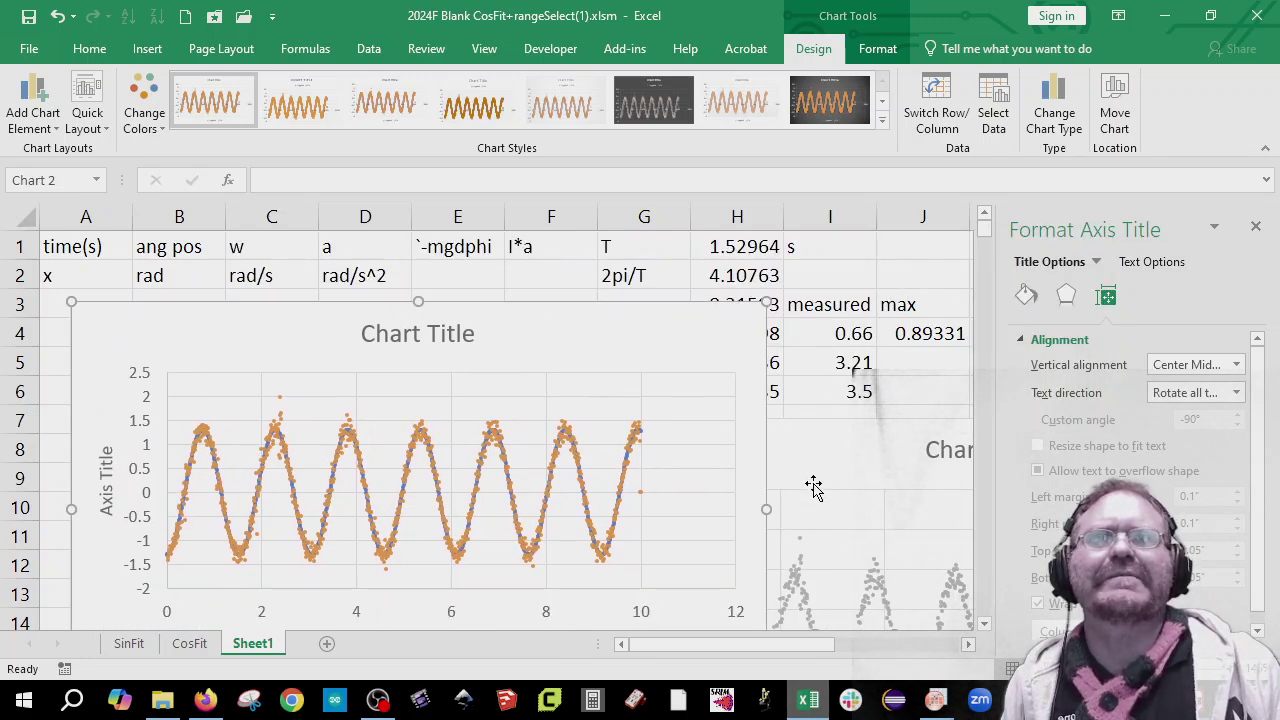
left_click(832, 462)
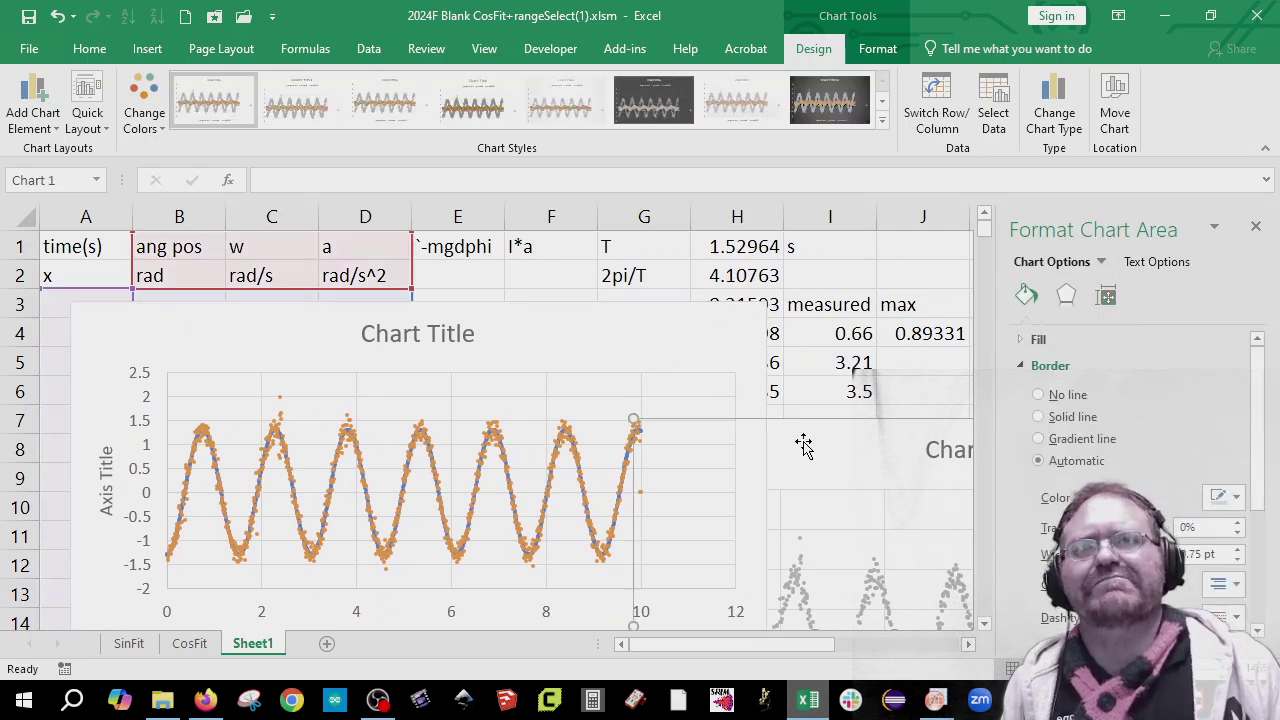
left_click_drag(810, 466, 859, 355)
left_click_drag(757, 644, 908, 644)
left_click_drag(428, 350, 595, 352)
Step: Give Chart 1 primary horizontal and vertical axis title placeholders via Add Chart Element
left_click(927, 303)
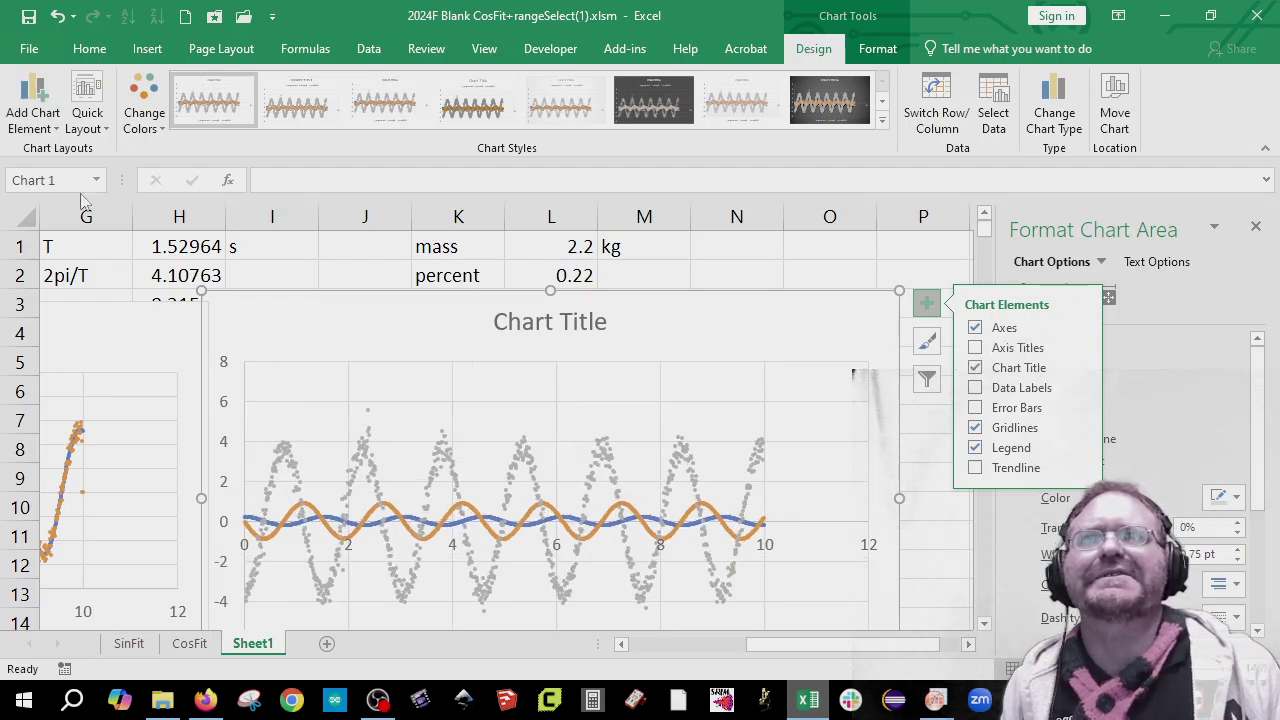
left_click(33, 100)
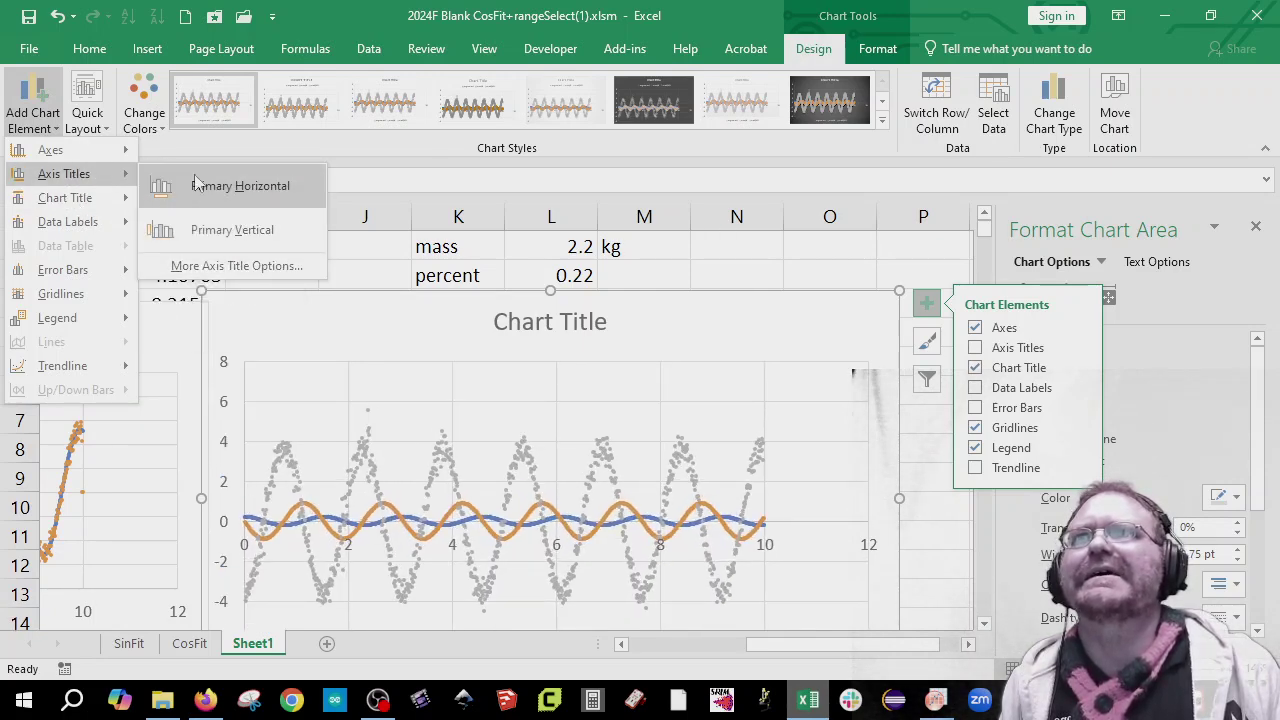
left_click(199, 185)
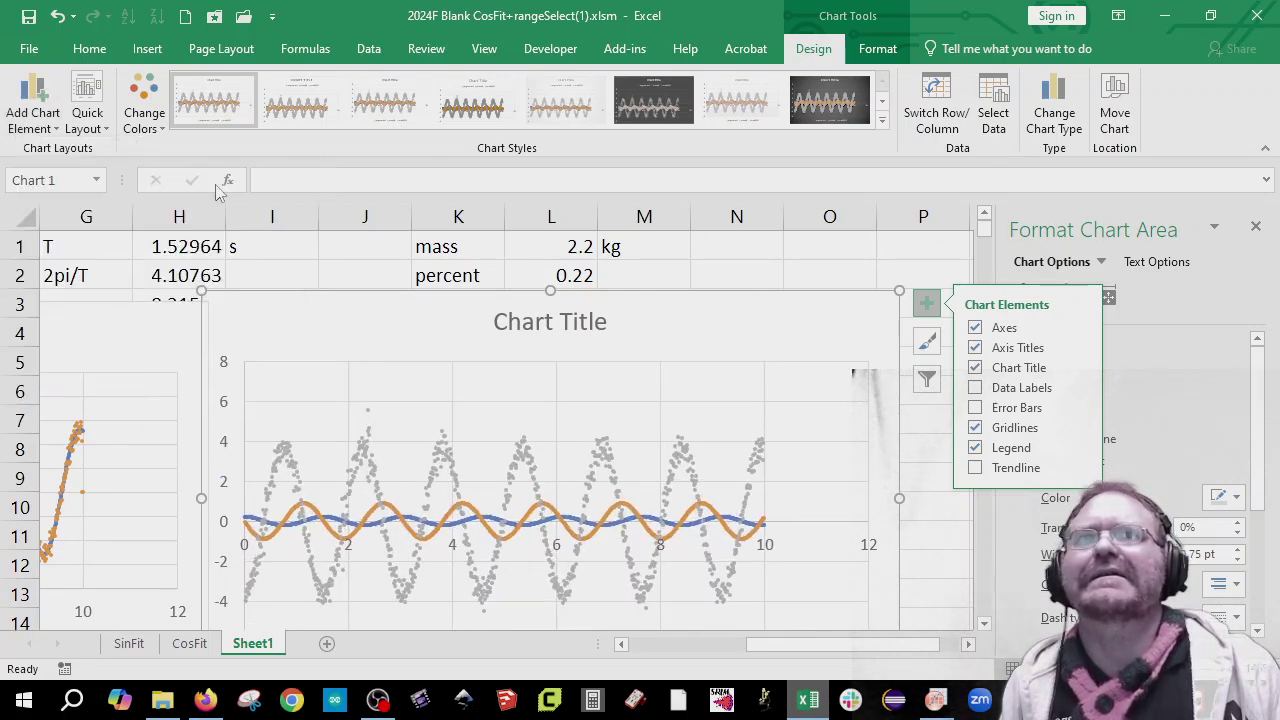
left_click(33, 105)
mouse_move(64, 173)
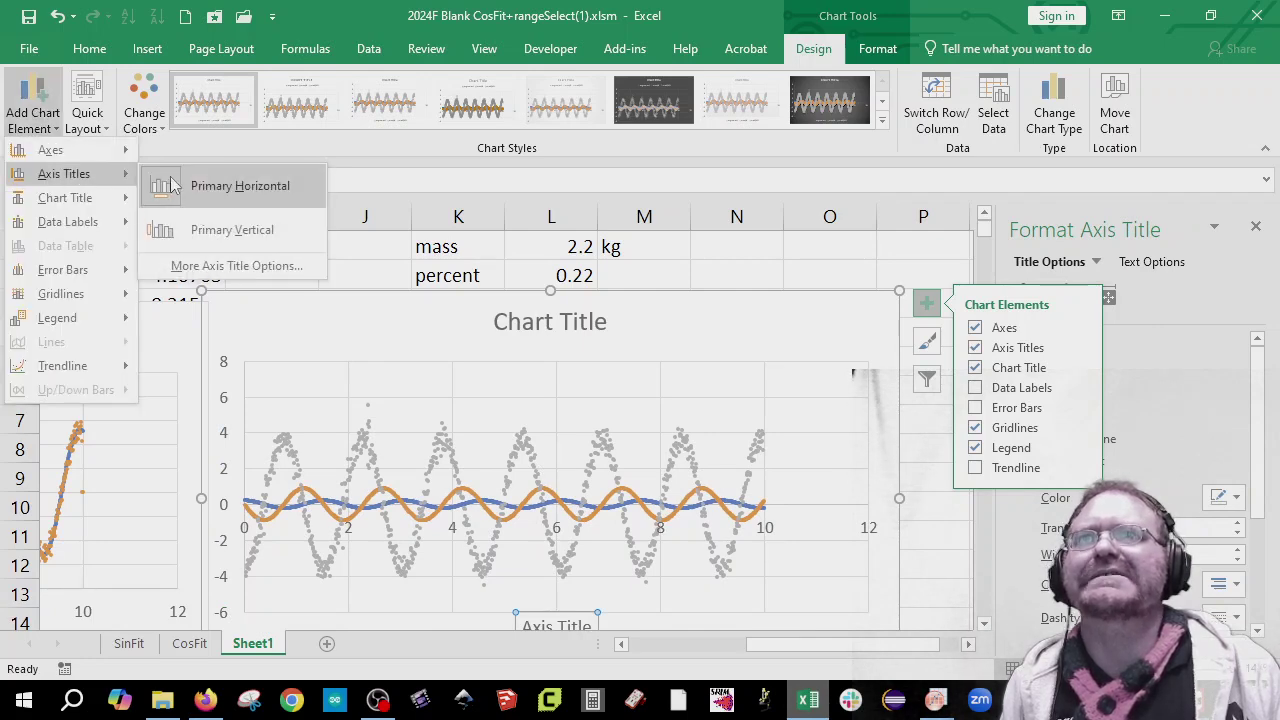
left_click(200, 229)
scroll(836, 518, "down", 3)
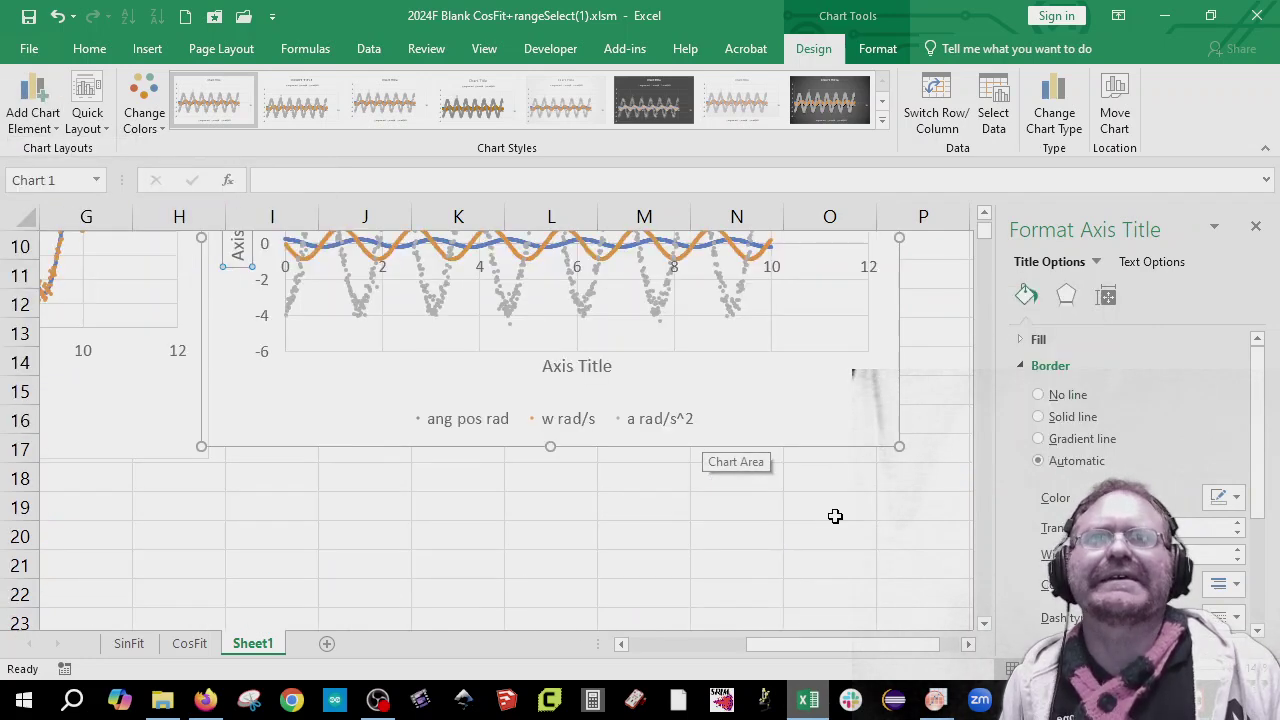
scroll(820, 523, "up", 3)
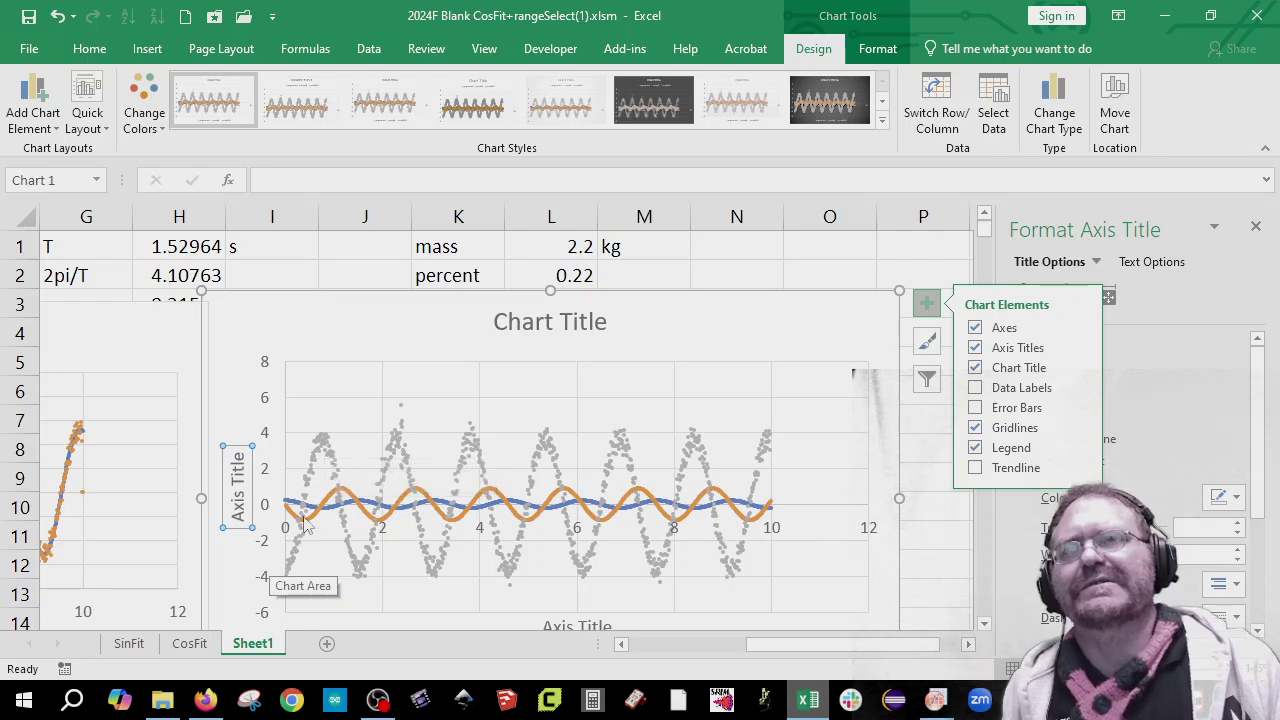
scroll(824, 445, "down", 2)
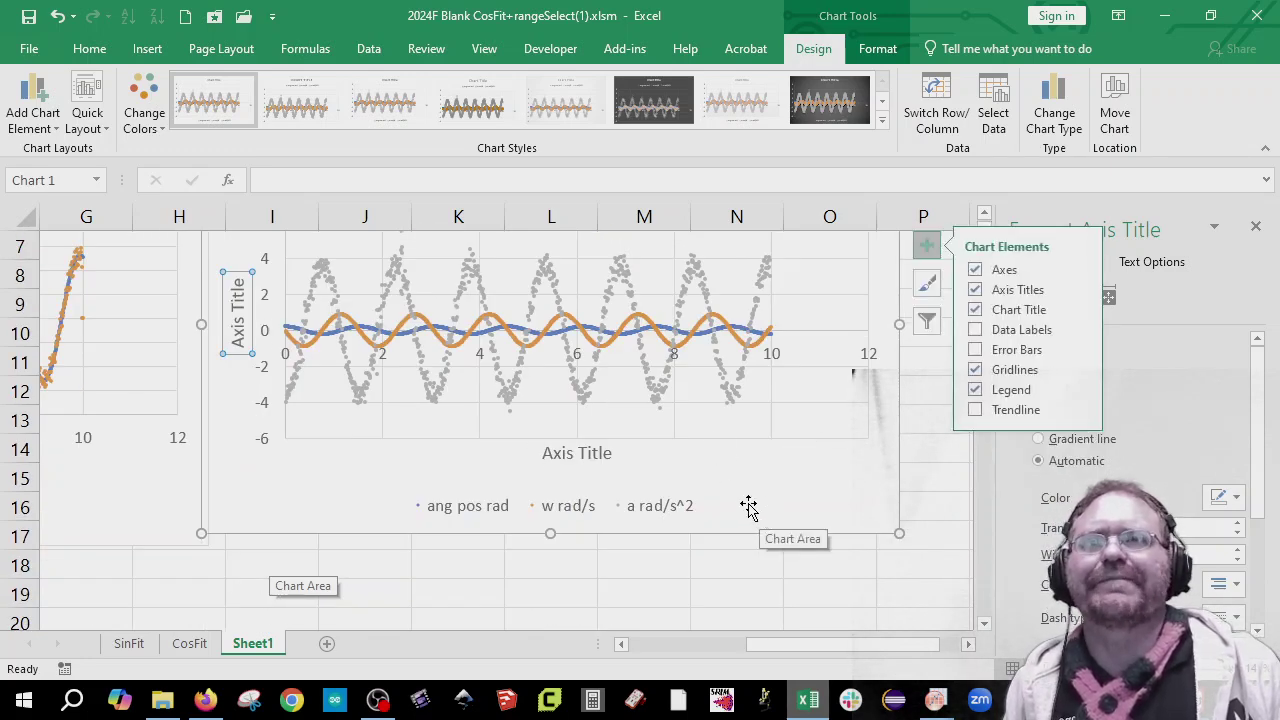
scroll(749, 509, "up", 2)
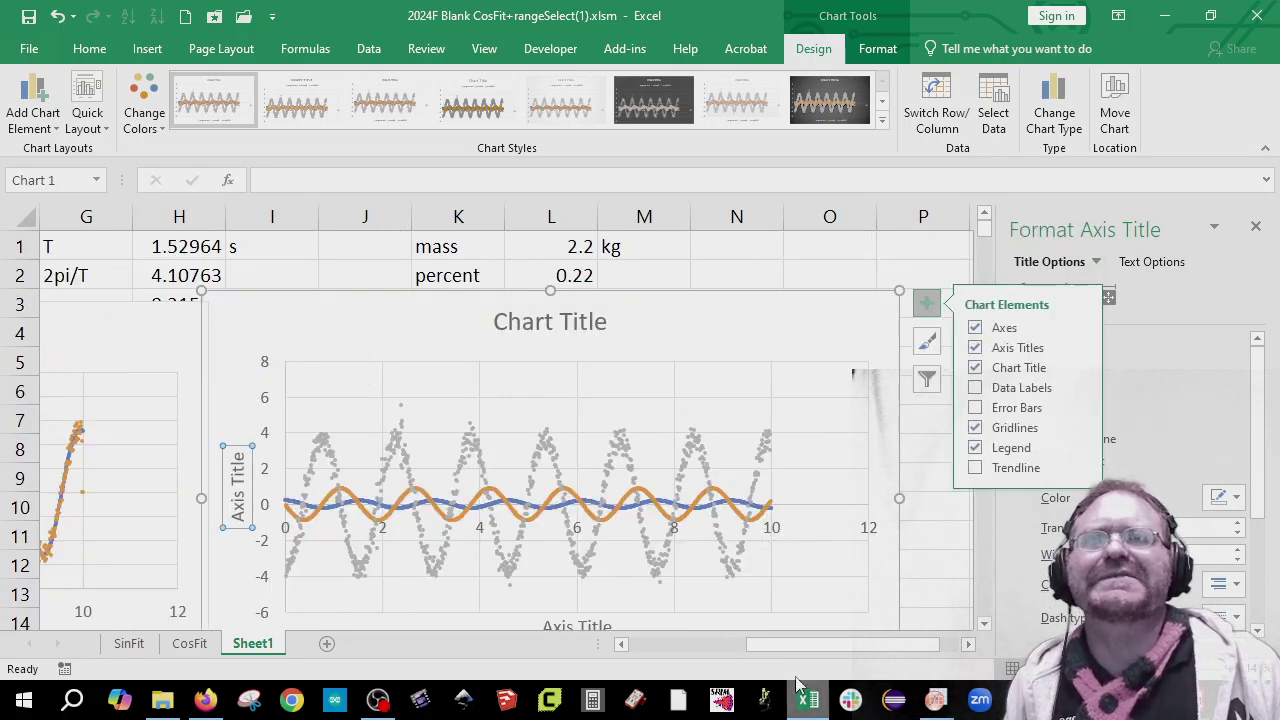
left_click_drag(812, 646, 640, 645)
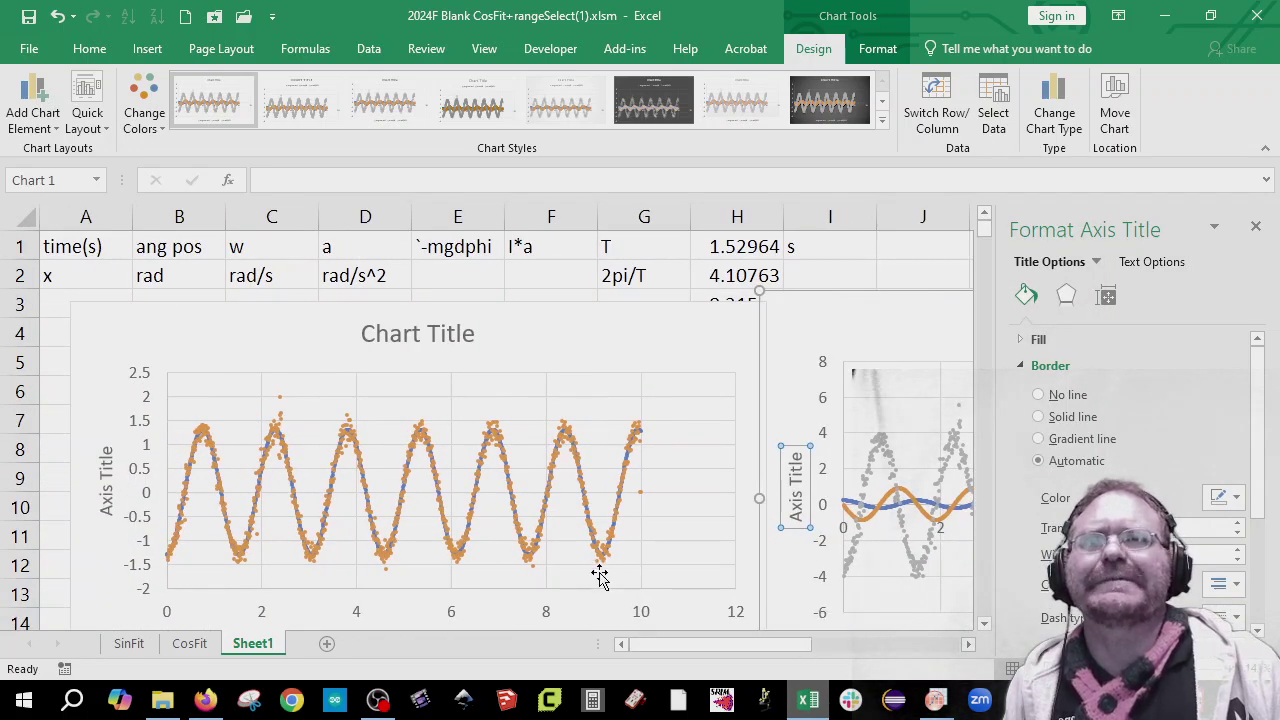
Step: Switch to the CosFit sheet and review the fitted values A 0.21593 and T 1.52964
left_click(189, 643)
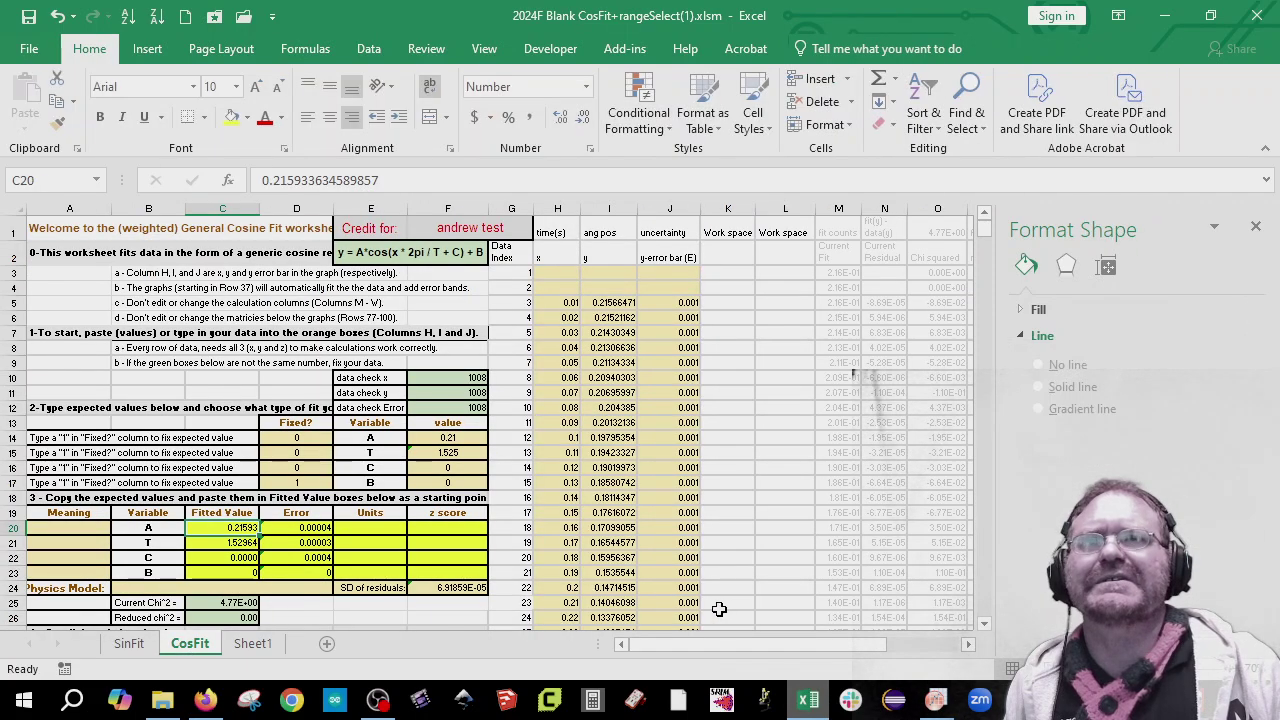
scroll(422, 551, "down", 3)
scroll(422, 551, "down", 6)
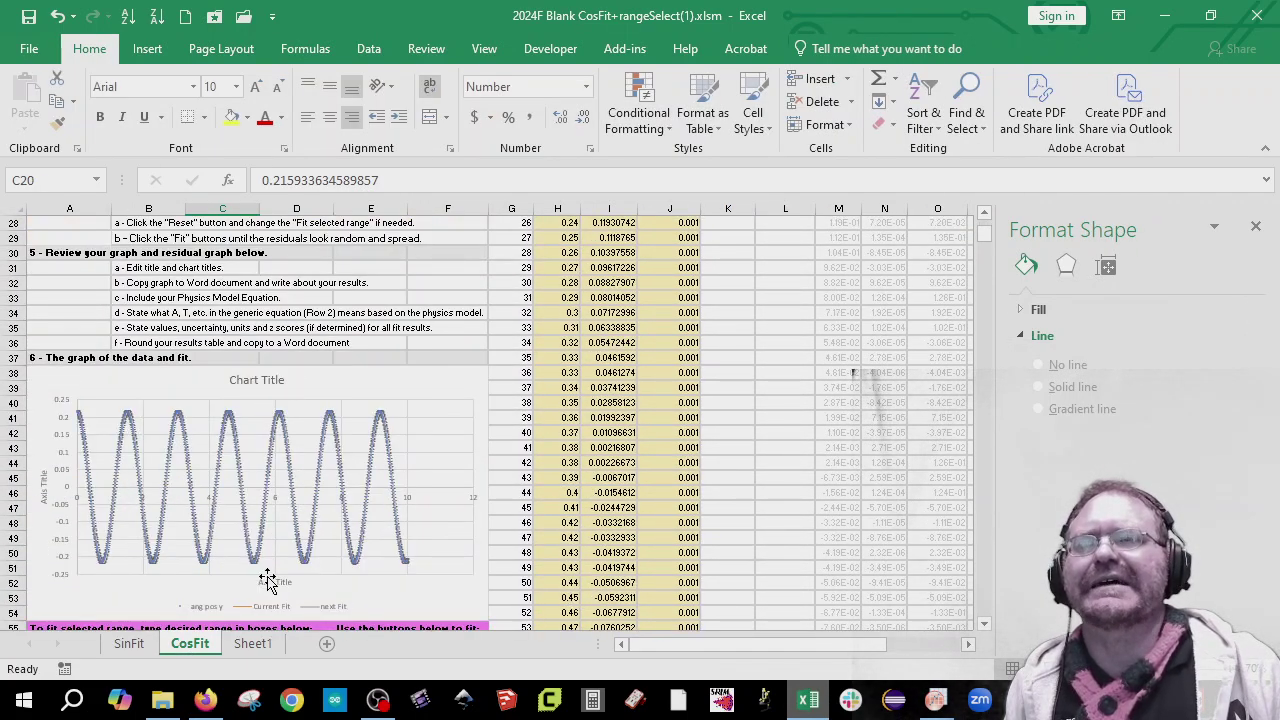
scroll(337, 596, "up", 5)
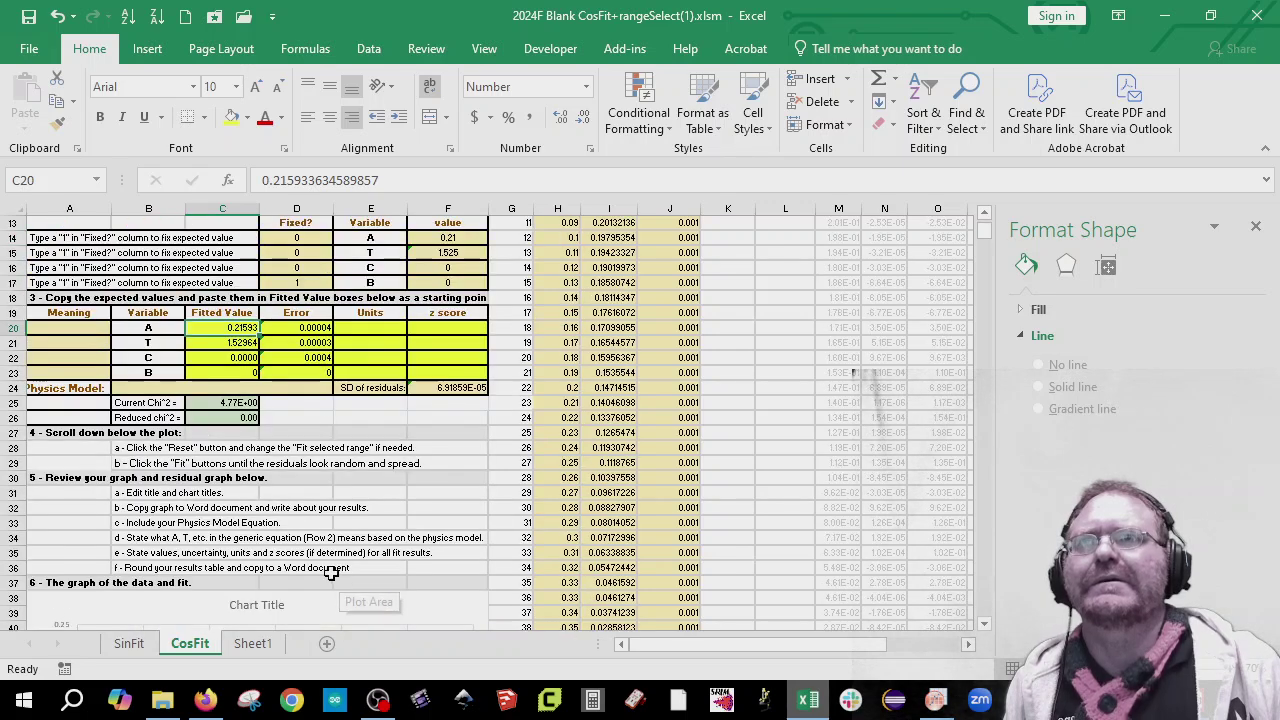